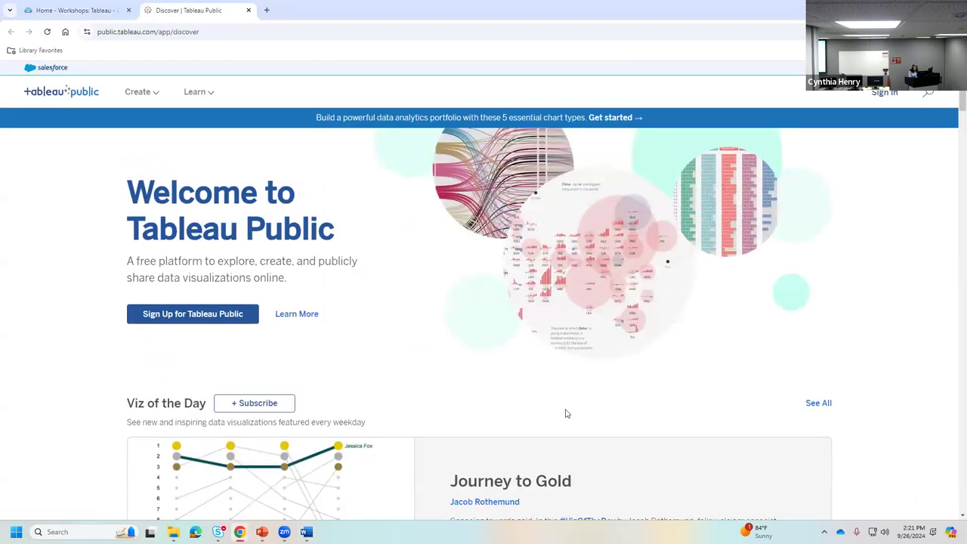
- Sign in to Tableau Public with the saved account e-mail and the account password
{"action": "left_click", "coordinate": [876, 95]}
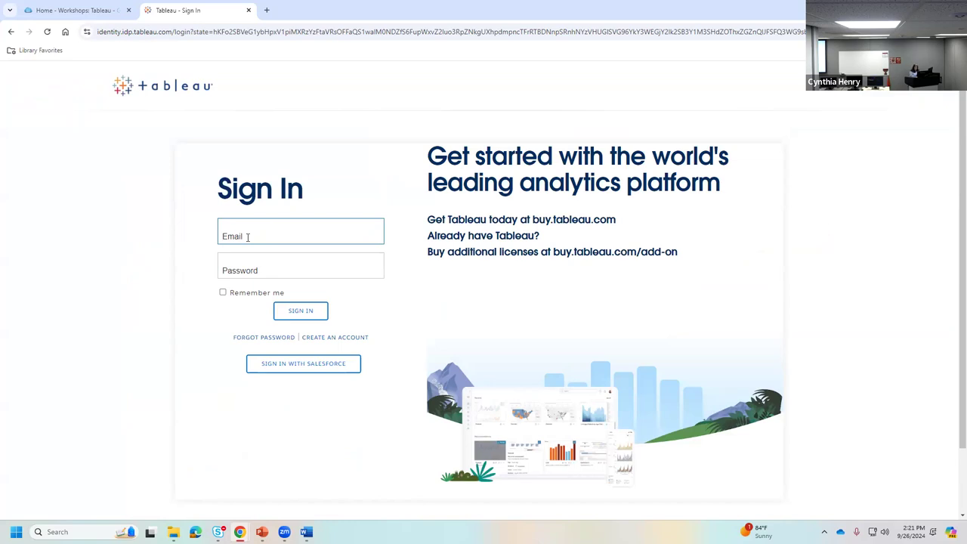
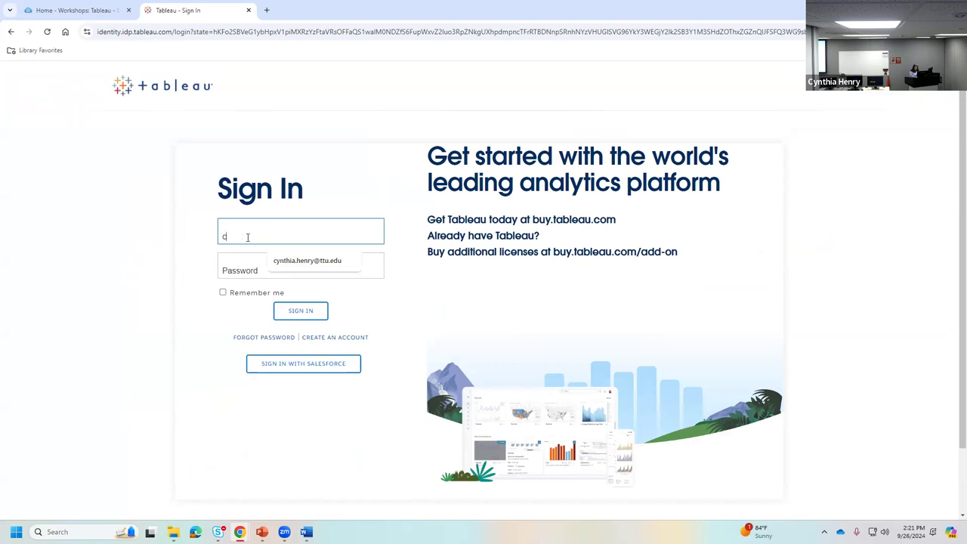
{"action": "left_click", "coordinate": [296, 260]}
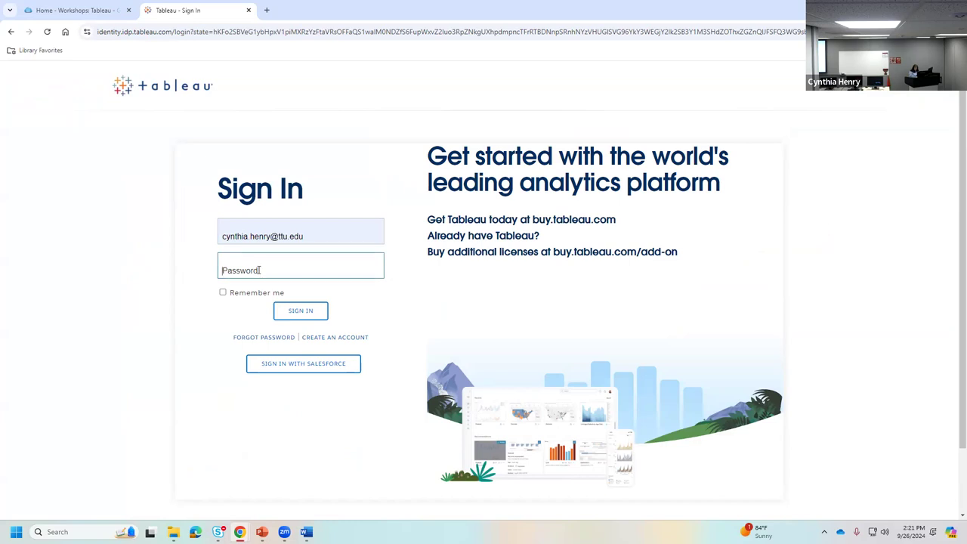
{"action": "type", "text": "•"}
{"action": "left_click", "coordinate": [310, 314]}
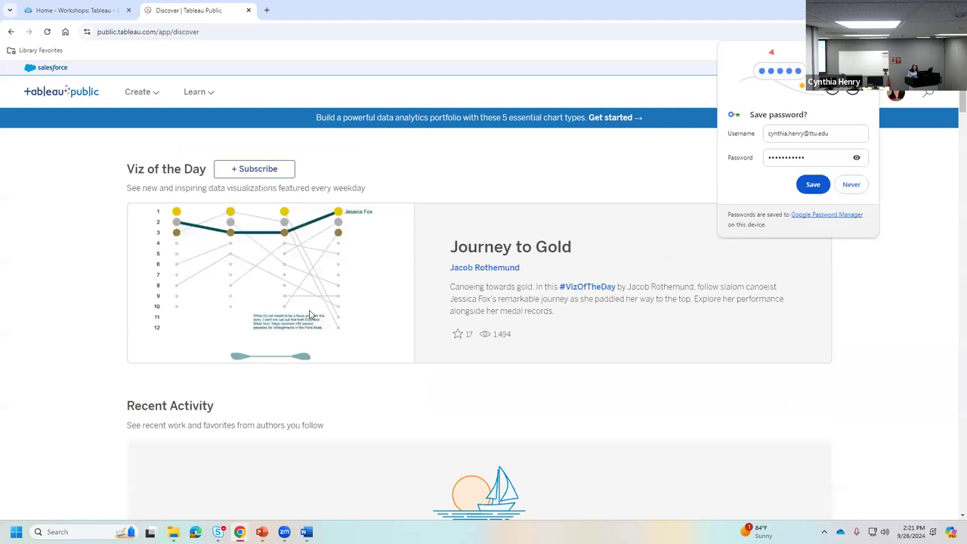
- Decline Chrome's save-password offer and scroll through the Discover page and back up
{"action": "left_click", "coordinate": [851, 185]}
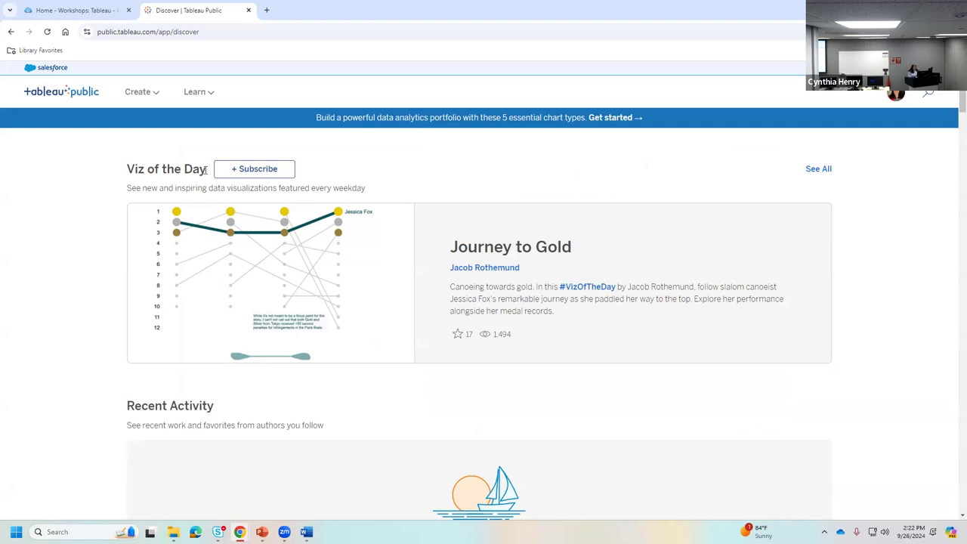
{"action": "scroll", "coordinate": [434, 303], "scroll_direction": "down", "scroll_amount": 5}
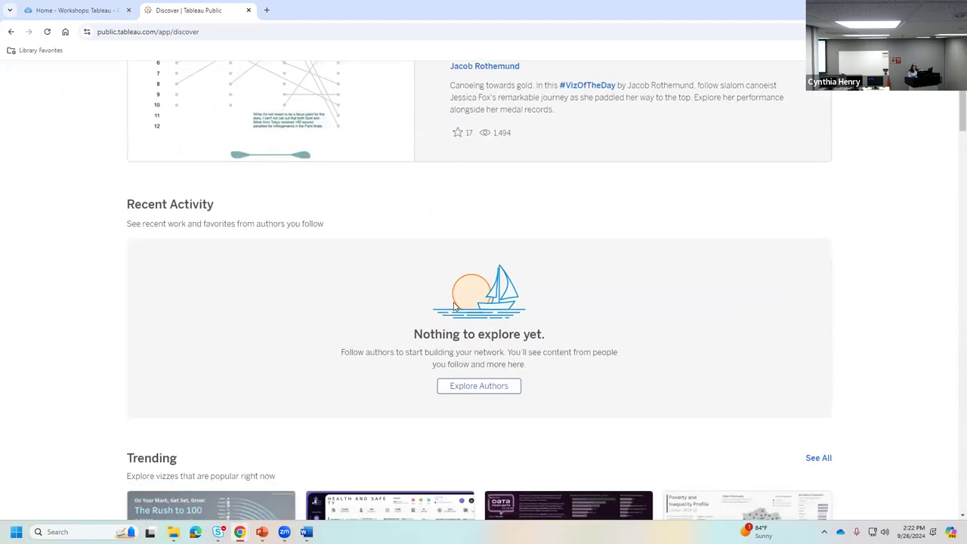
{"action": "scroll", "coordinate": [454, 306], "scroll_direction": "down", "scroll_amount": 2}
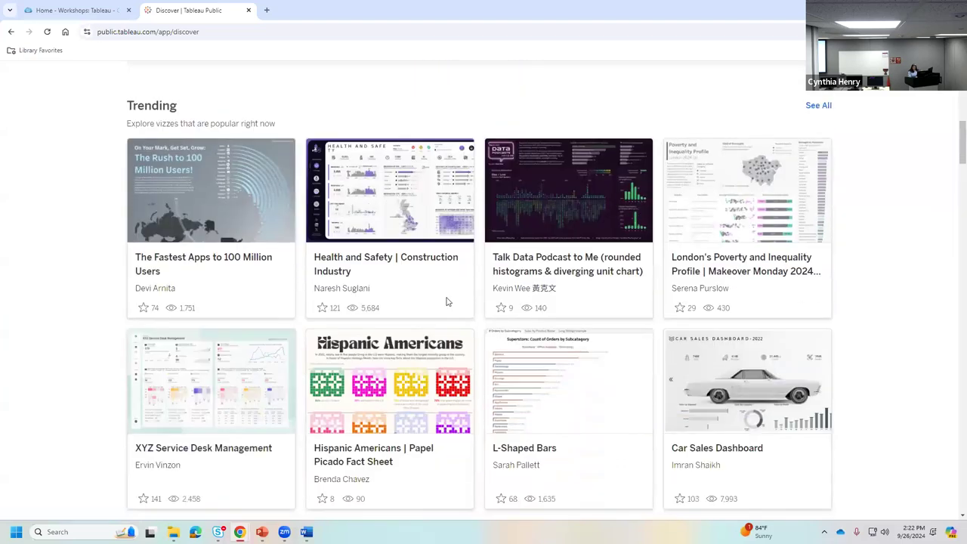
{"action": "scroll", "coordinate": [520, 335], "scroll_direction": "up", "scroll_amount": 7}
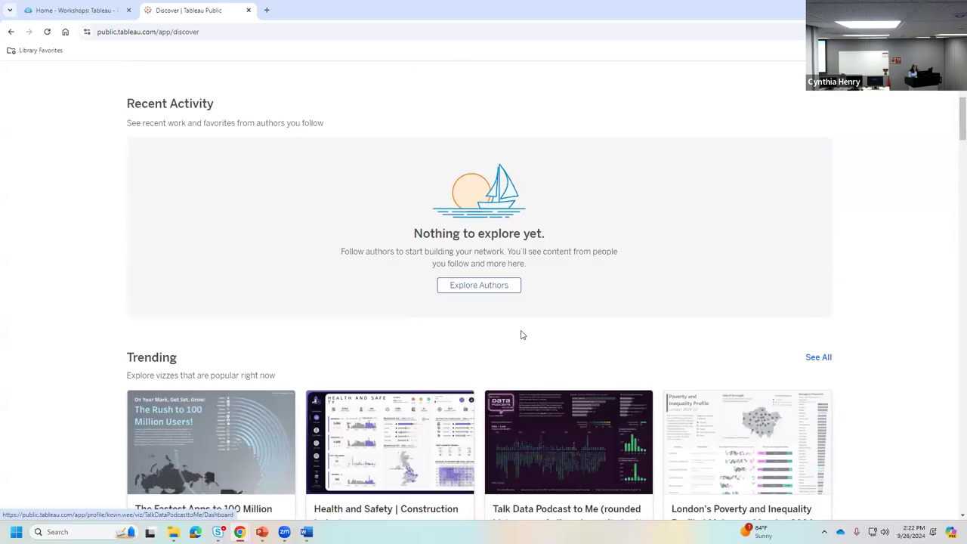
{"action": "scroll", "coordinate": [521, 335], "scroll_direction": "up", "scroll_amount": 1}
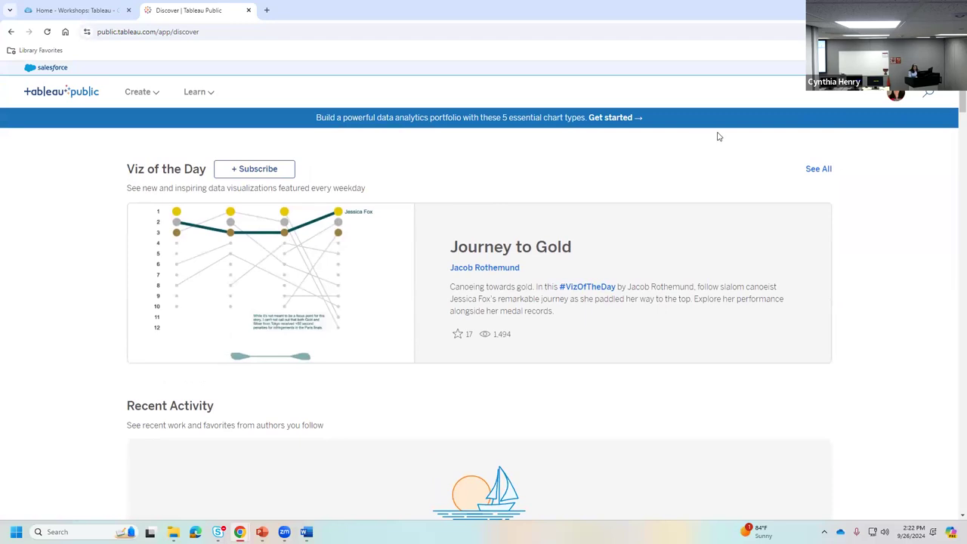
{"action": "mouse_move", "coordinate": [133, 92]}
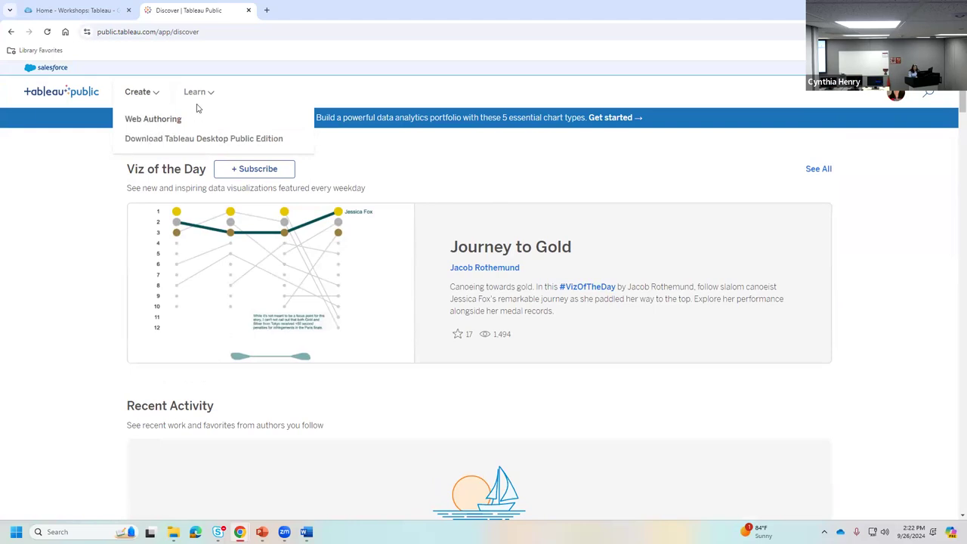
{"action": "mouse_move", "coordinate": [199, 93]}
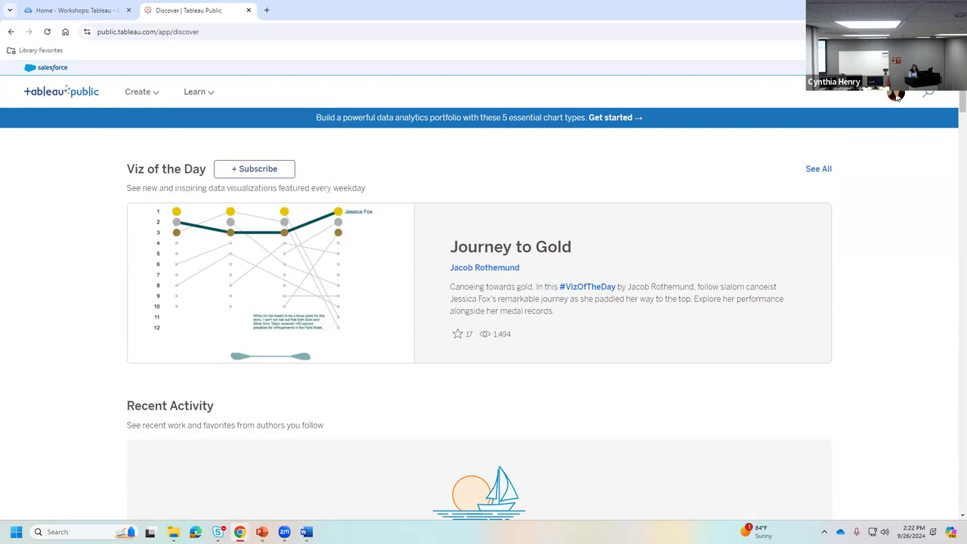
- Go to My Profile from the account menu and start a new workbook with Create a Viz
{"action": "left_click", "coordinate": [896, 97]}
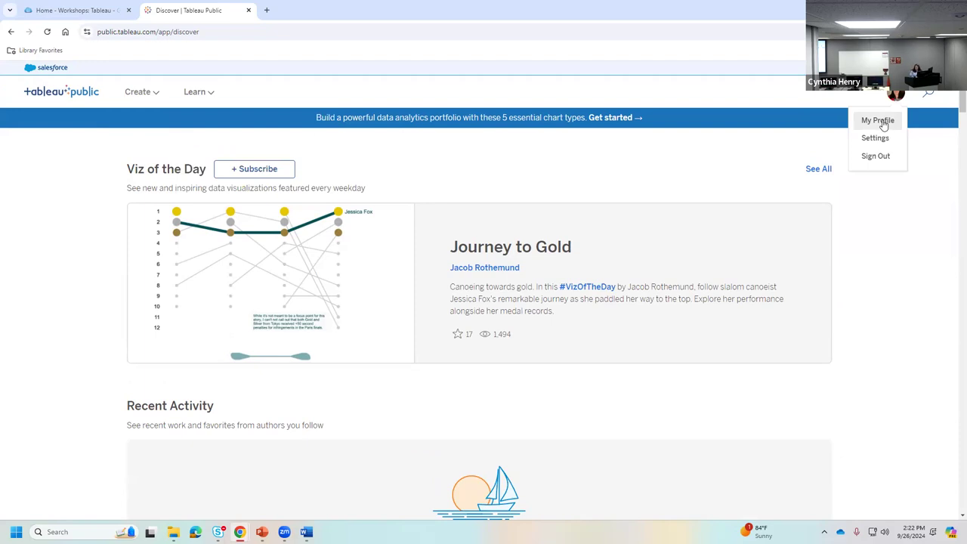
{"action": "left_click", "coordinate": [878, 120]}
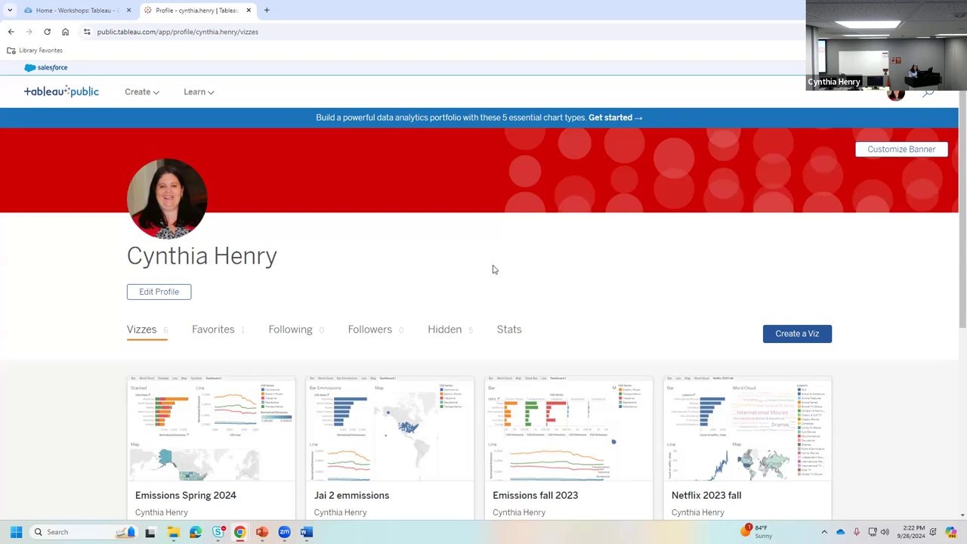
{"action": "scroll", "coordinate": [643, 492], "scroll_direction": "down", "scroll_amount": 3}
{"action": "scroll", "coordinate": [556, 483], "scroll_direction": "up", "scroll_amount": 3}
{"action": "left_click", "coordinate": [790, 337]}
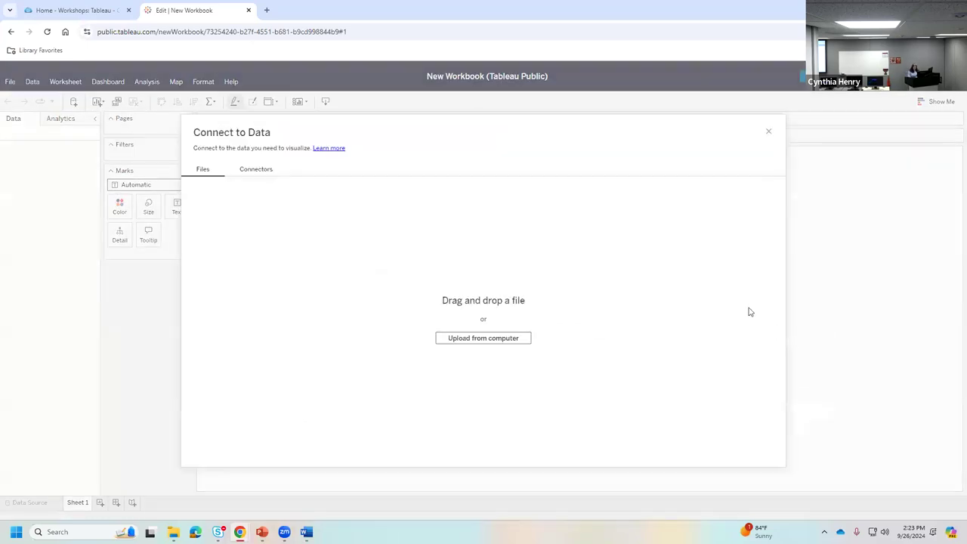
- Check the workshop guide, then show Chrome's recent downloads listing Emissions.xlsx
{"action": "left_click", "coordinate": [86, 11]}
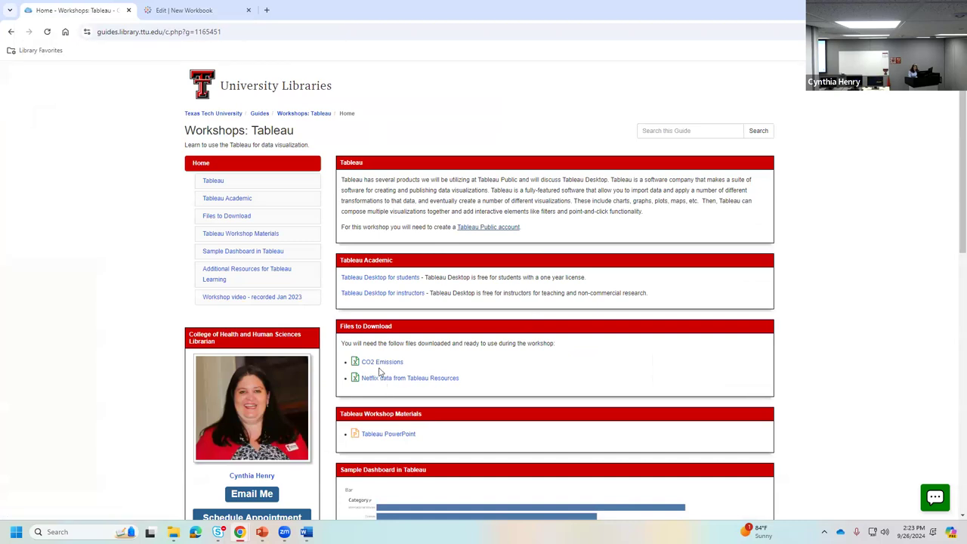
{"action": "left_click", "coordinate": [194, 15]}
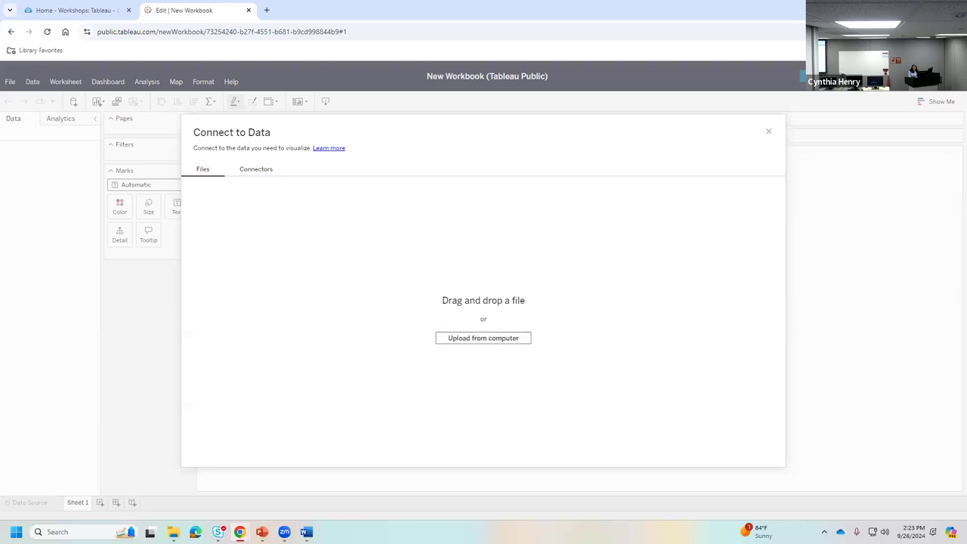
{"action": "left_click", "coordinate": [916, 31]}
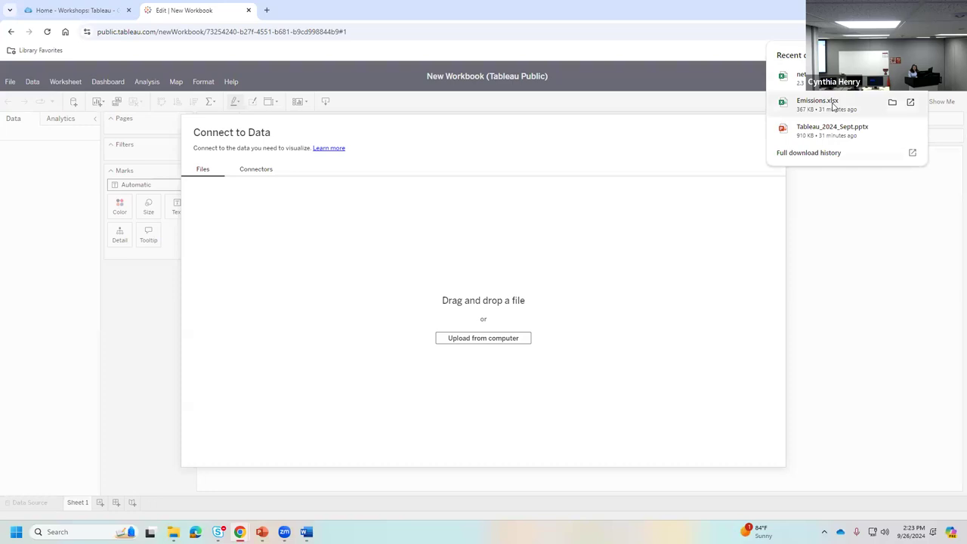
- Drop Emissions.xlsx from the downloads list into the Connect to Data upload area
{"action": "left_click_drag", "start_coordinate": [833, 108], "coordinate": [464, 308]}
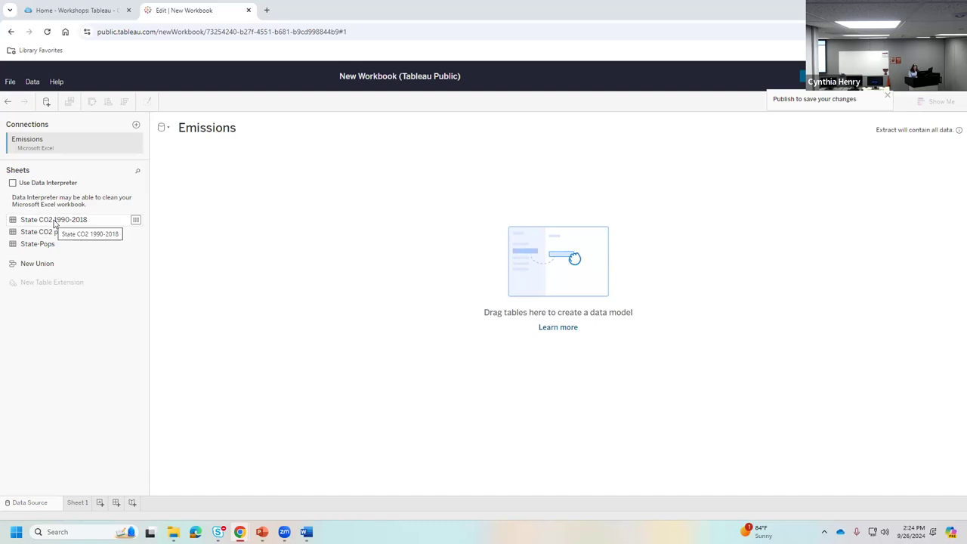
- Drag the State CO2 1990-2018 sheet onto the data source canvas
{"action": "left_click_drag", "start_coordinate": [53, 221], "coordinate": [312, 222]}
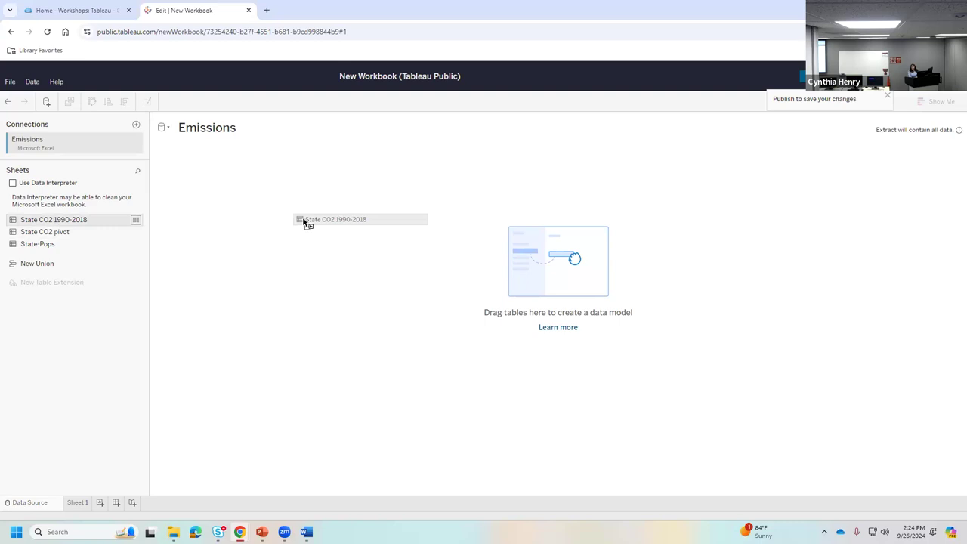
{"action": "left_click_drag", "start_coordinate": [303, 220], "coordinate": [302, 220]}
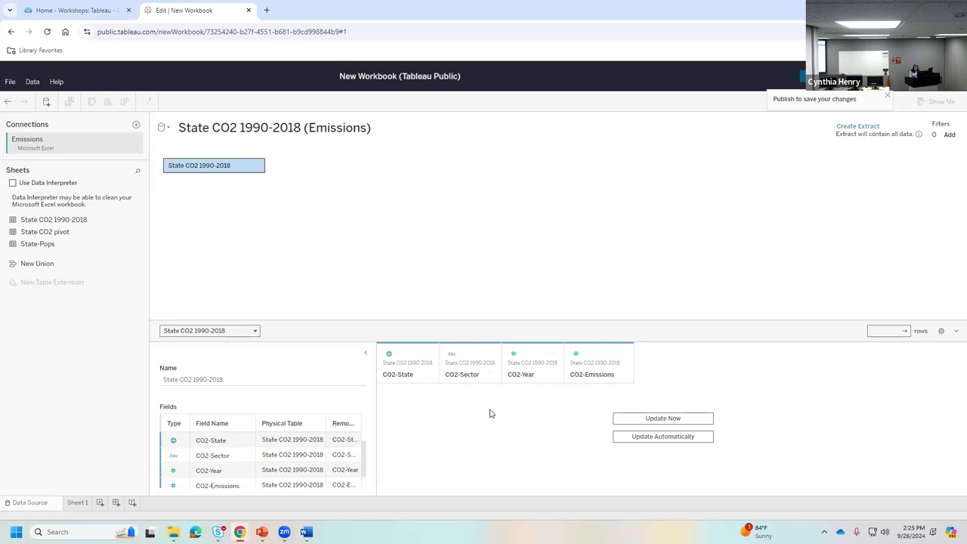
- Leave automatic updates off and load the 7395 State CO2 rows with Update Now
{"action": "left_click", "coordinate": [663, 437]}
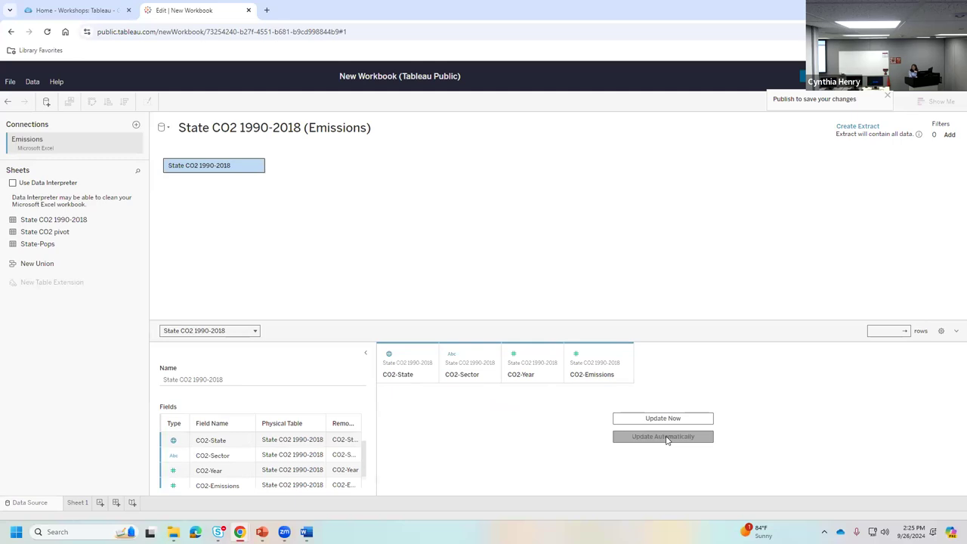
{"action": "left_click", "coordinate": [668, 442]}
{"action": "left_click", "coordinate": [669, 445]}
{"action": "left_click", "coordinate": [669, 445]}
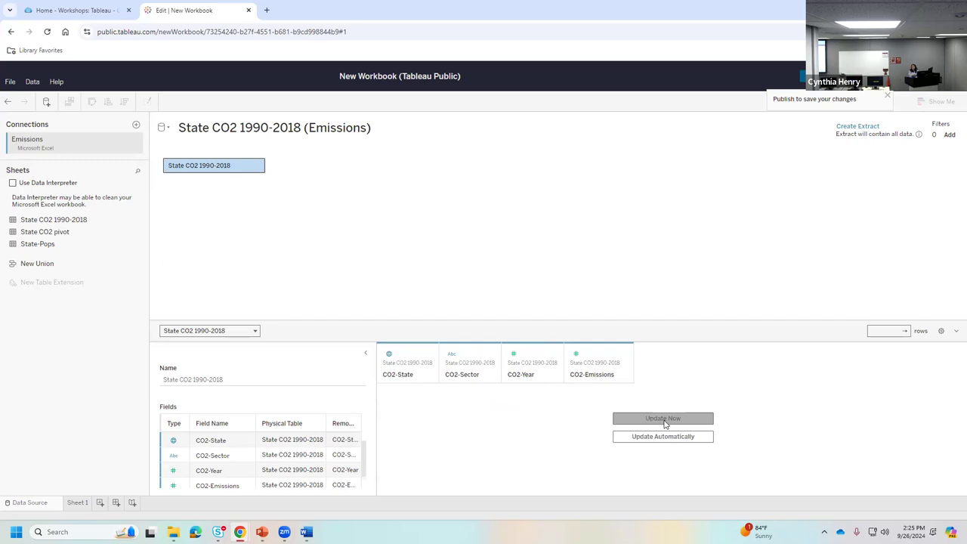
{"action": "left_click", "coordinate": [664, 420]}
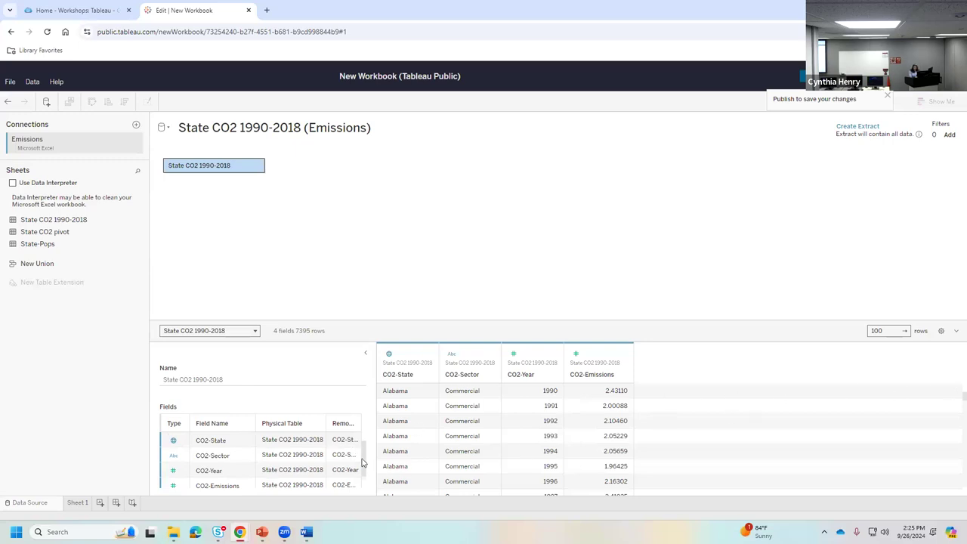
{"action": "scroll", "coordinate": [365, 471], "scroll_direction": "down", "scroll_amount": 1}
{"action": "scroll", "coordinate": [365, 472], "scroll_direction": "up", "scroll_amount": 1}
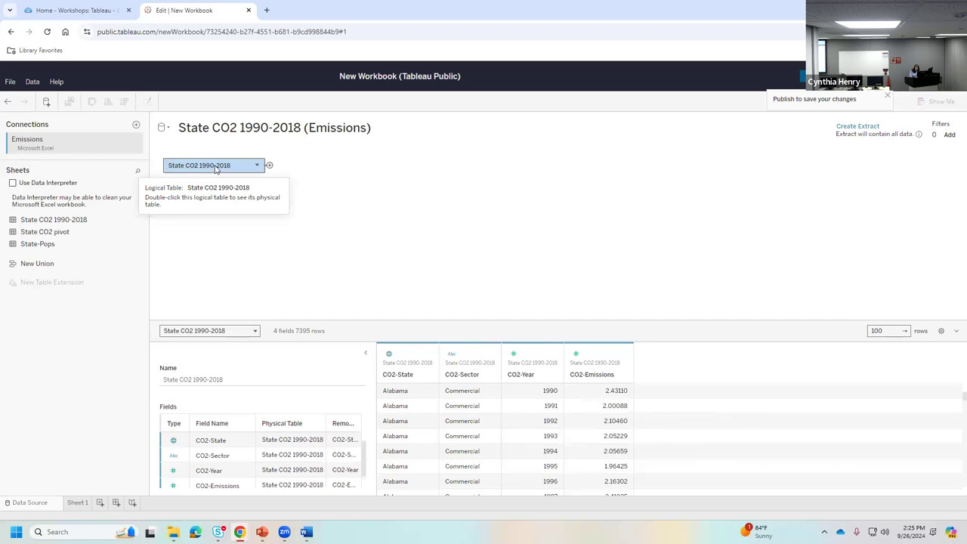
{"action": "left_click", "coordinate": [256, 164]}
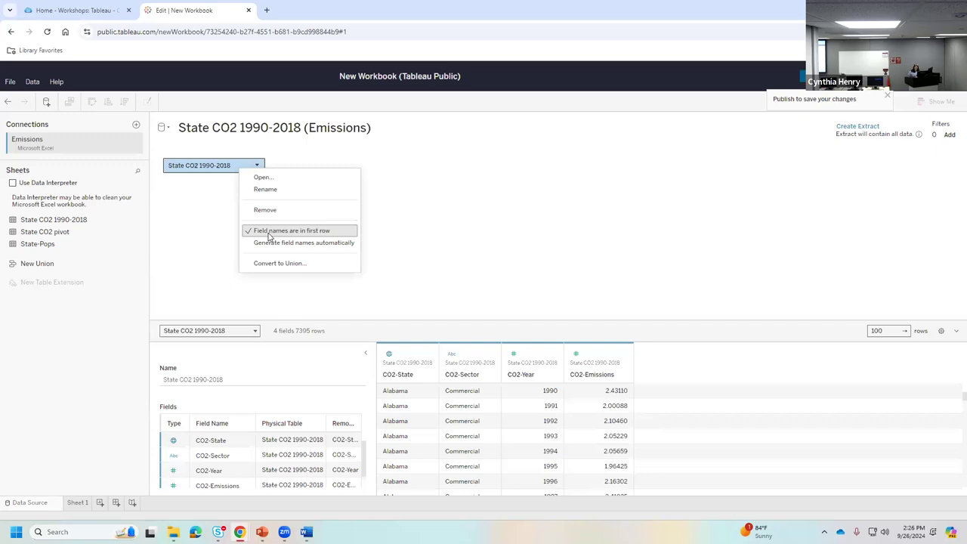
{"action": "left_click", "coordinate": [447, 219]}
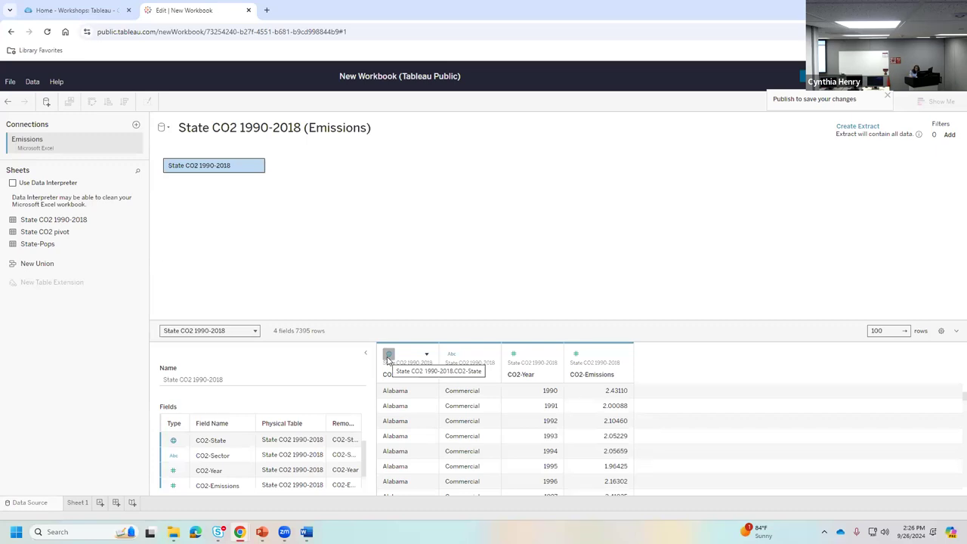
{"action": "left_click", "coordinate": [387, 357]}
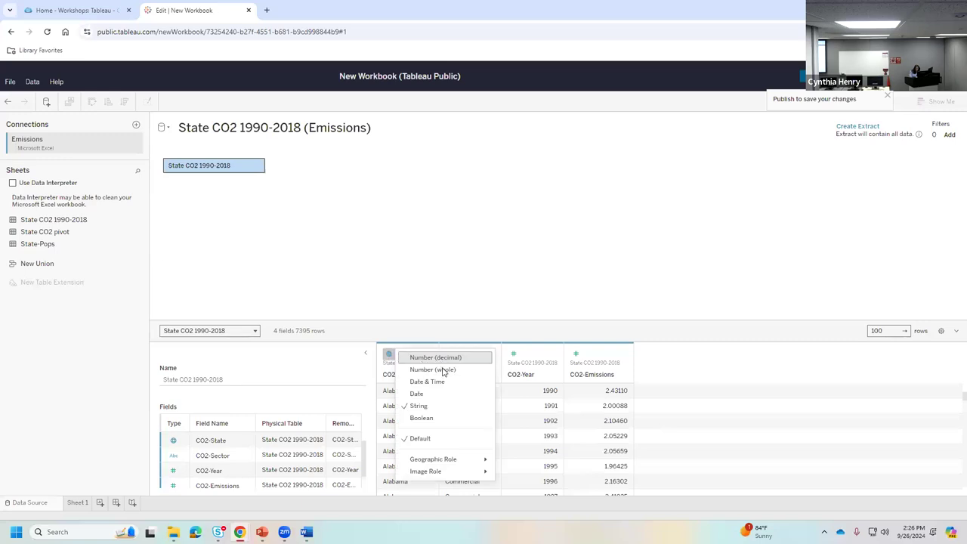
{"action": "mouse_move", "coordinate": [446, 460]}
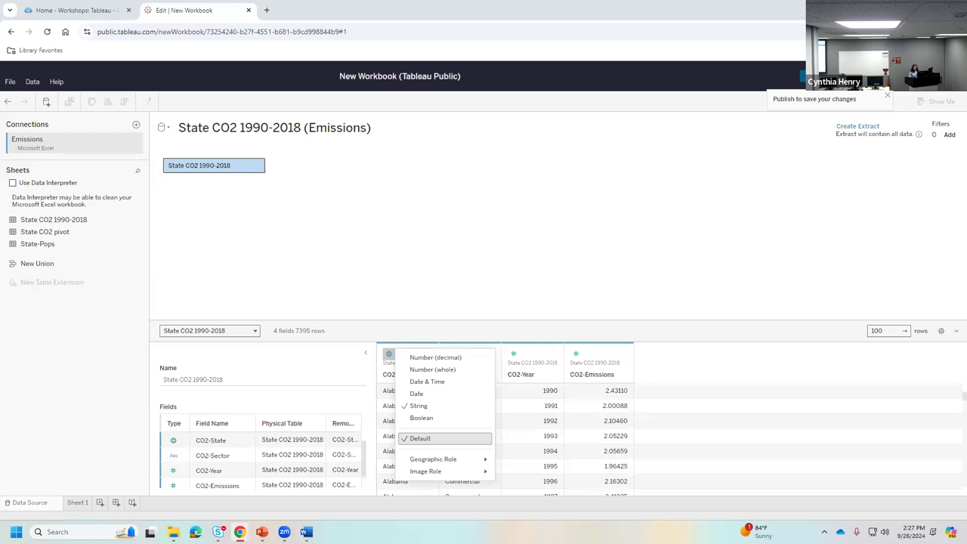
{"action": "left_click", "coordinate": [464, 273]}
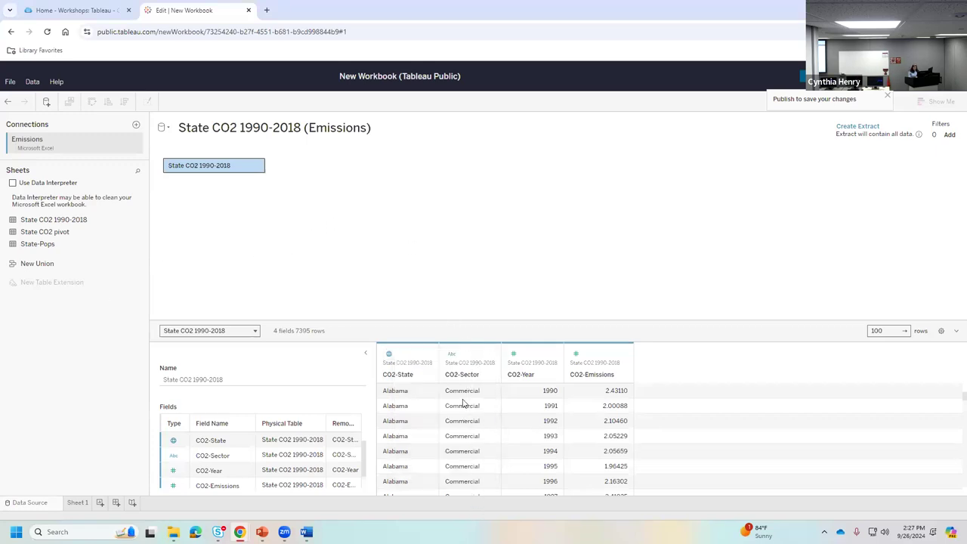
{"action": "left_click", "coordinate": [452, 355]}
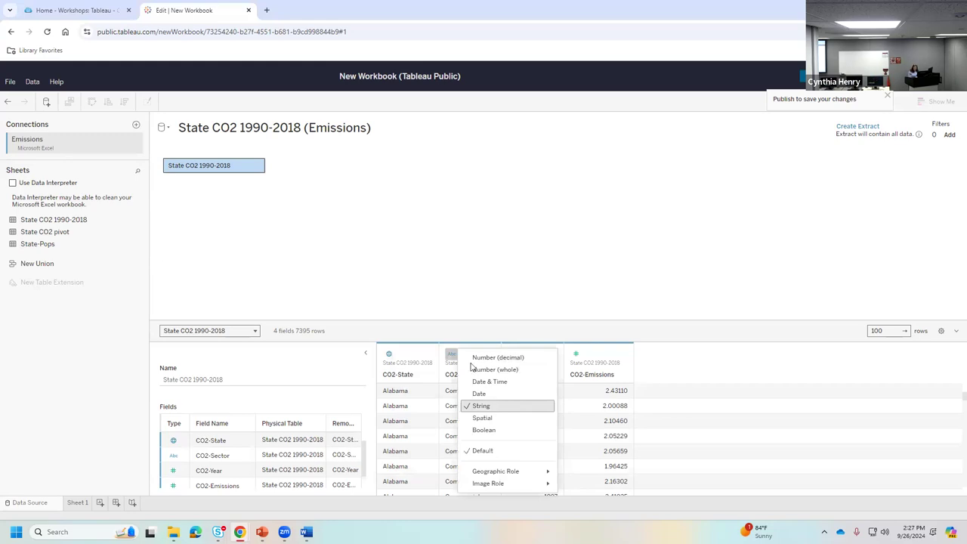
{"action": "left_click", "coordinate": [438, 245]}
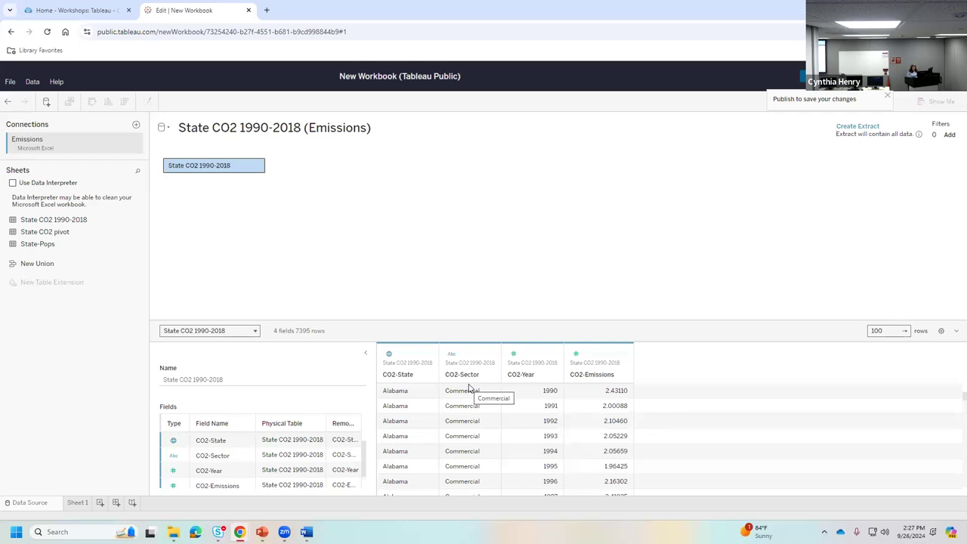
- Review the CO2-Year and CO2-Emissions data types, keeping CO2-Emissions as a decimal number
{"action": "left_click", "coordinate": [513, 354]}
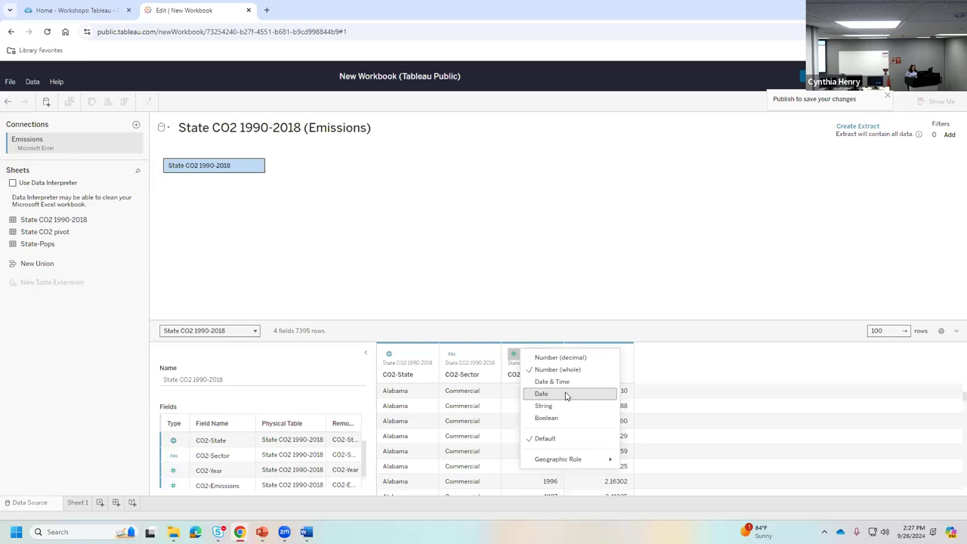
{"action": "left_click", "coordinate": [544, 282]}
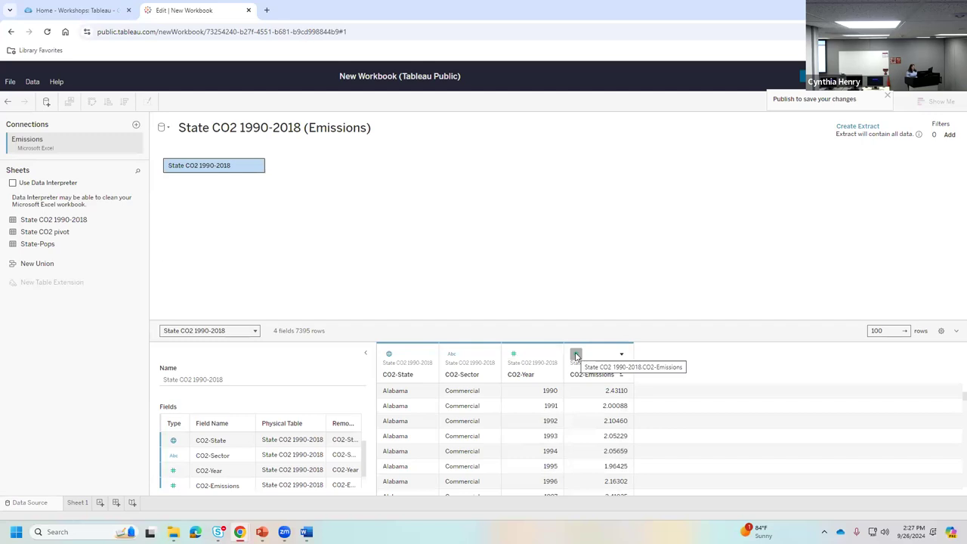
{"action": "left_click", "coordinate": [575, 355]}
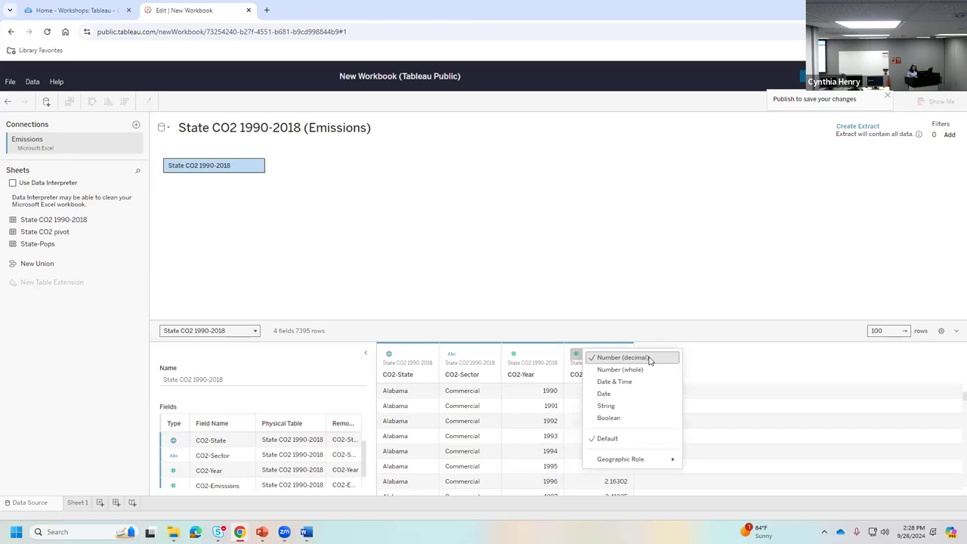
{"action": "left_click", "coordinate": [645, 309]}
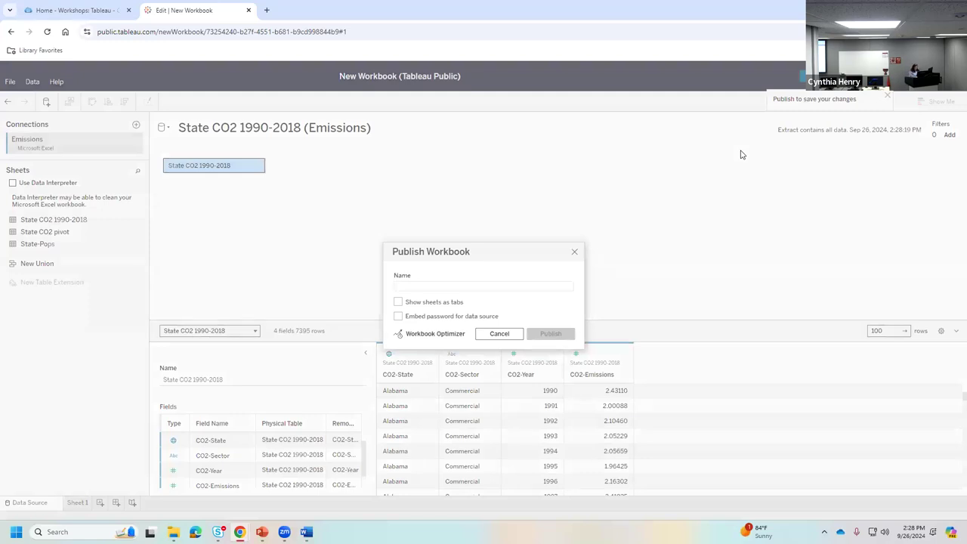
- Publish the workbook to Tableau Public under the name 'Emissions'
{"action": "type", "text": "Em"}
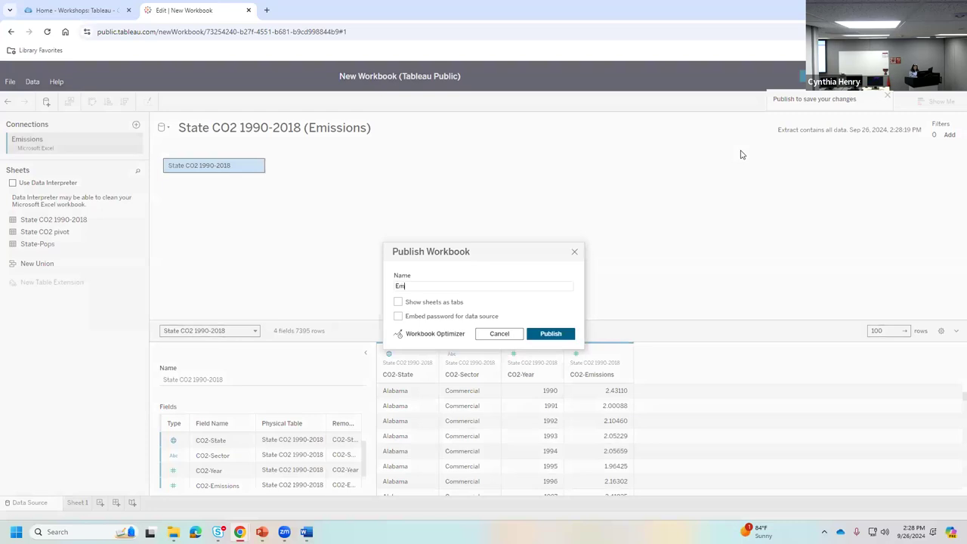
{"action": "type", "text": "issions"}
{"action": "left_click", "coordinate": [548, 334]}
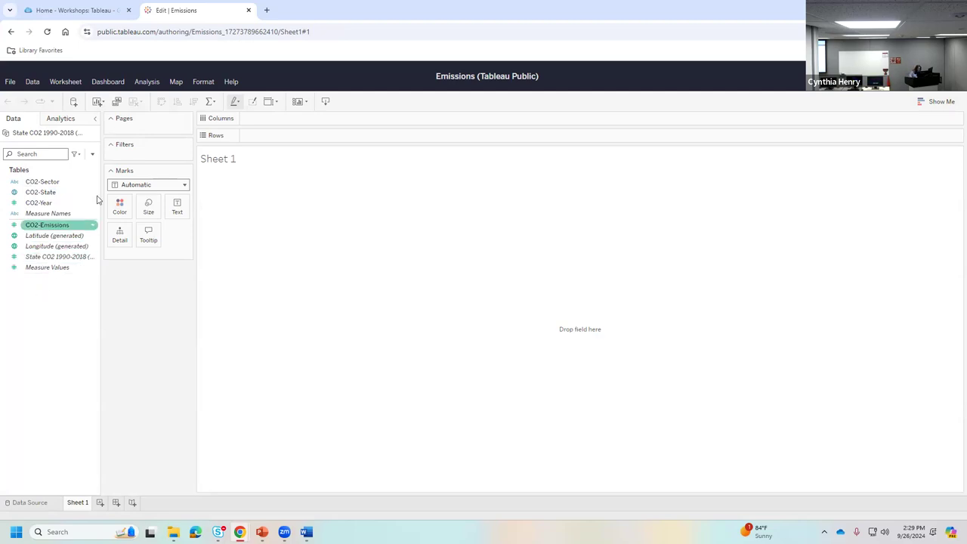
{"action": "left_click", "coordinate": [50, 195]}
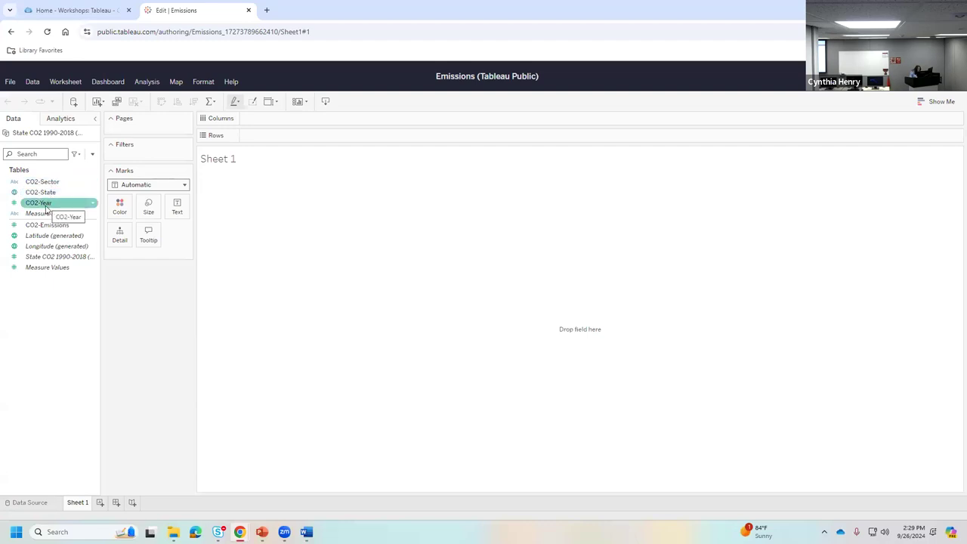
{"action": "left_click", "coordinate": [41, 226]}
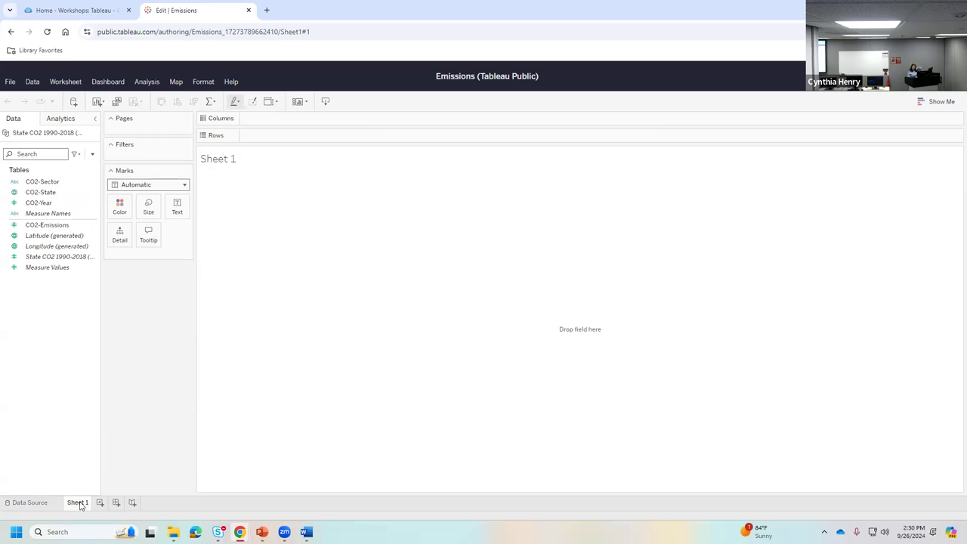
- Rename the Sheet 1 tab to 'Bar Chart' from its right-click menu
{"action": "right_click", "coordinate": [80, 505]}
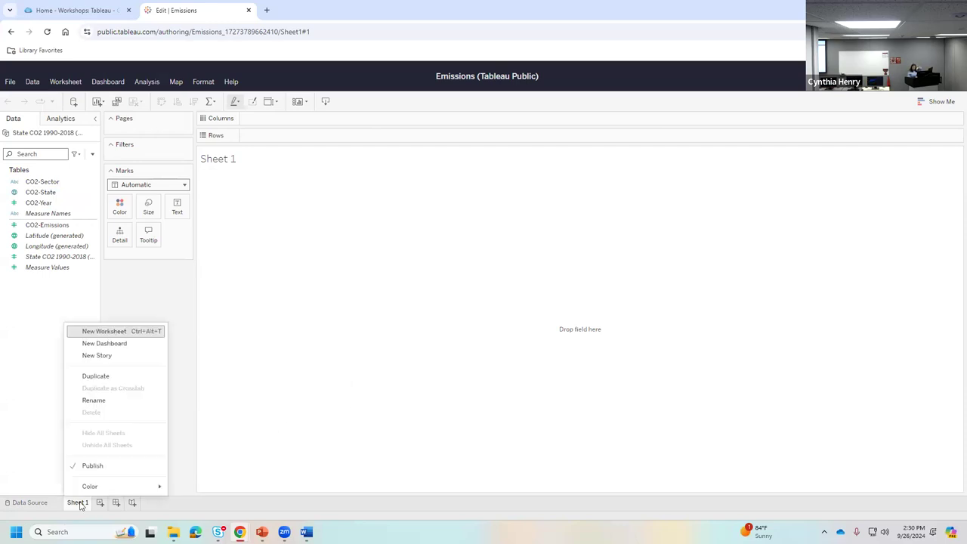
{"action": "left_click", "coordinate": [92, 401]}
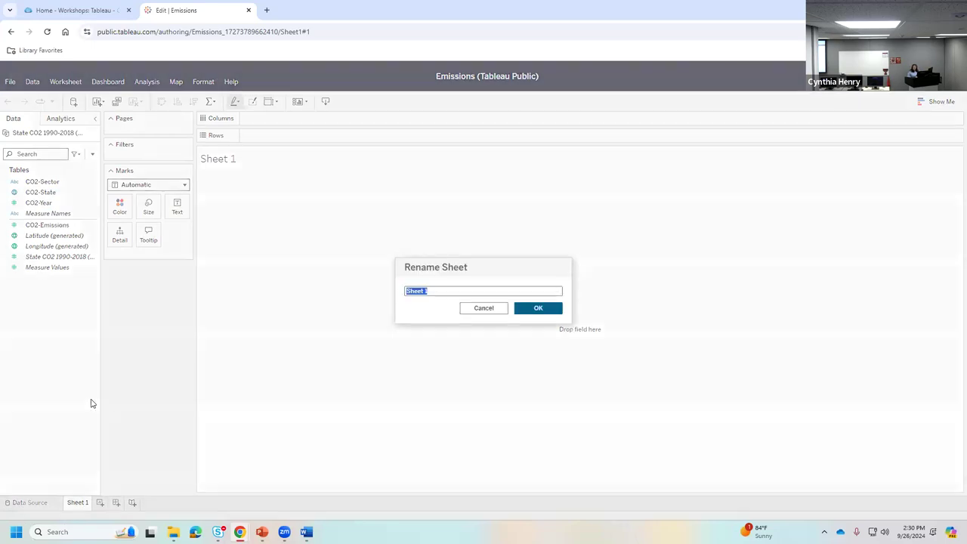
{"action": "type", "text": "Bar Chart"}
{"action": "left_click", "coordinate": [549, 313]}
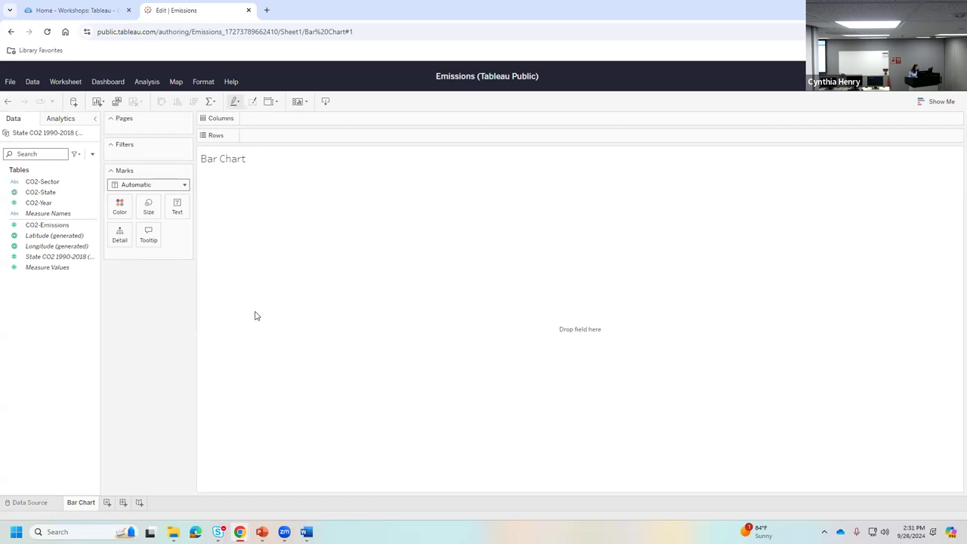
- Build a vertical bar chart with CO2-State on Columns and SUM(CO2-Emissions) on Rows
{"action": "left_click_drag", "start_coordinate": [44, 195], "coordinate": [287, 119]}
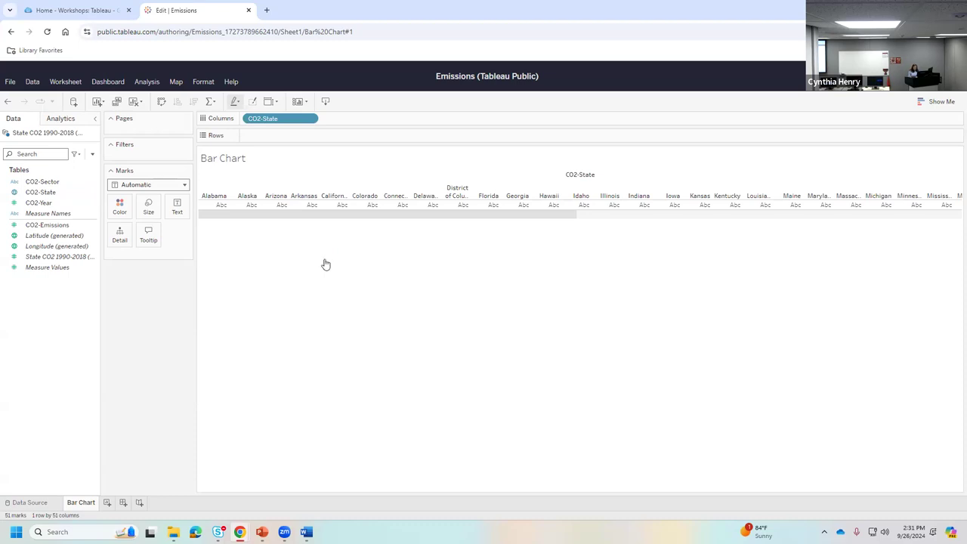
{"action": "left_click_drag", "start_coordinate": [275, 121], "coordinate": [273, 134]}
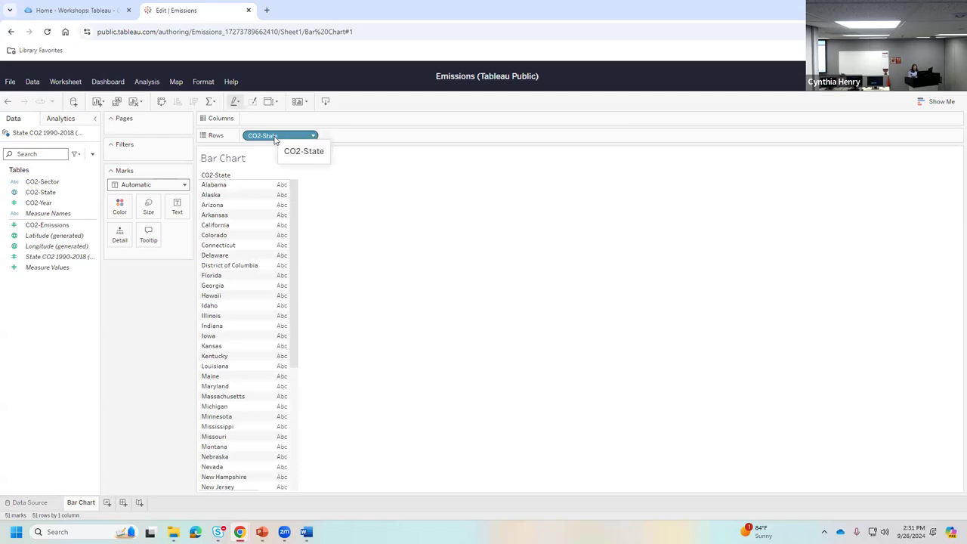
{"action": "left_click_drag", "start_coordinate": [275, 137], "coordinate": [272, 119]}
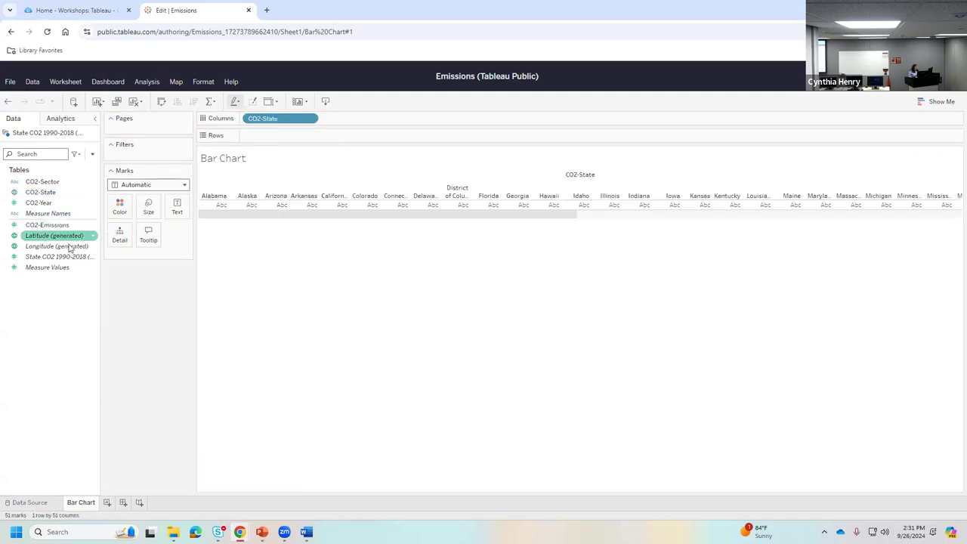
{"action": "left_click_drag", "start_coordinate": [46, 226], "coordinate": [285, 139]}
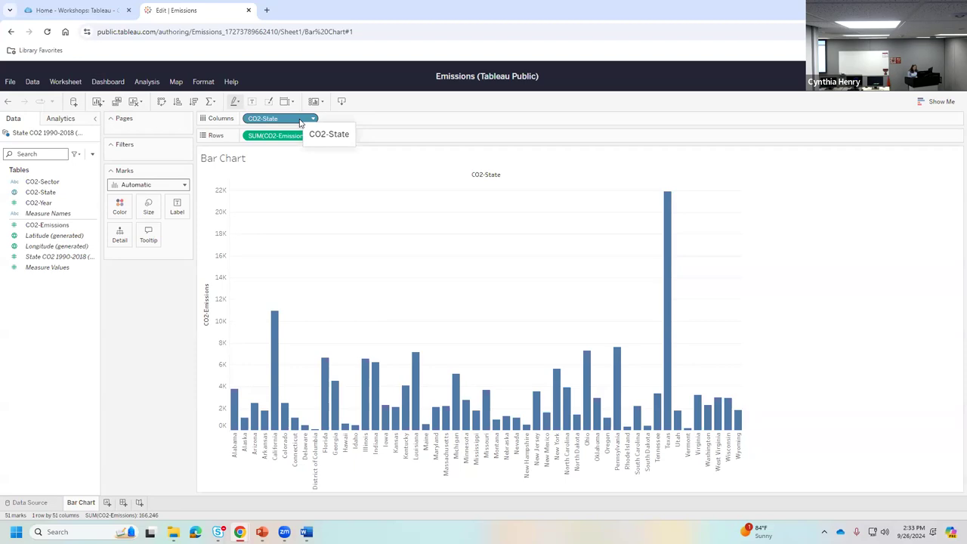
- Sort the CO2-State bars by field, descending on summed CO2-Emissions, so Texas leads
{"action": "right_click", "coordinate": [288, 123]}
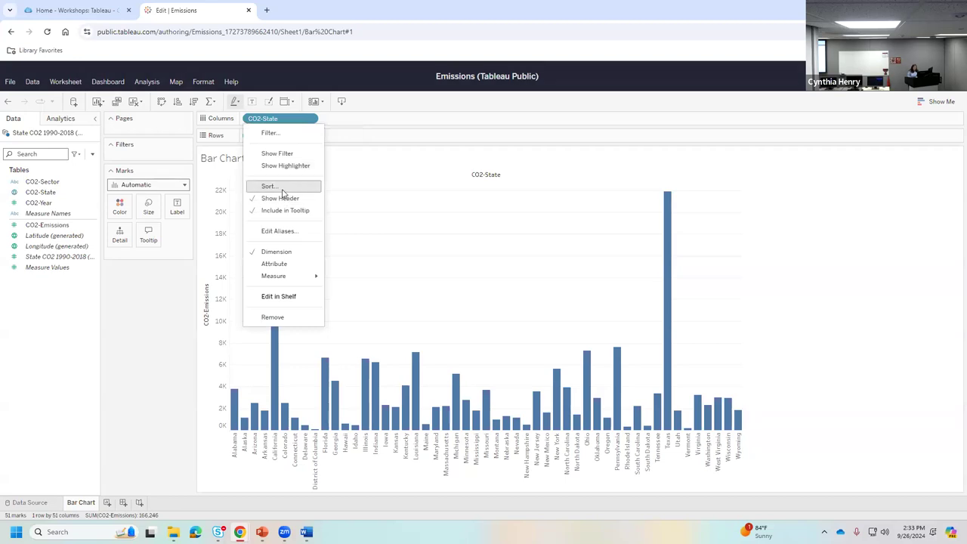
{"action": "left_click", "coordinate": [281, 187]}
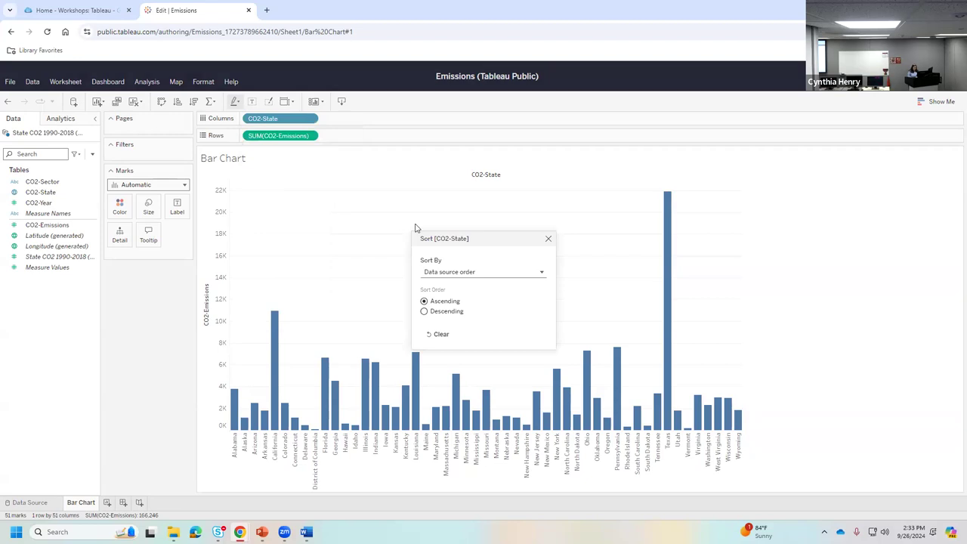
{"action": "left_click", "coordinate": [486, 273]}
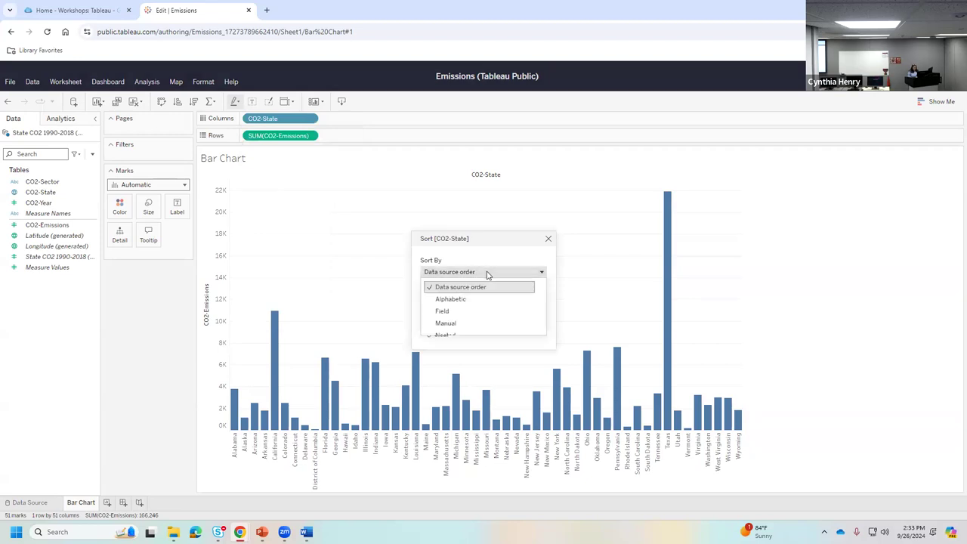
{"action": "left_click", "coordinate": [463, 311]}
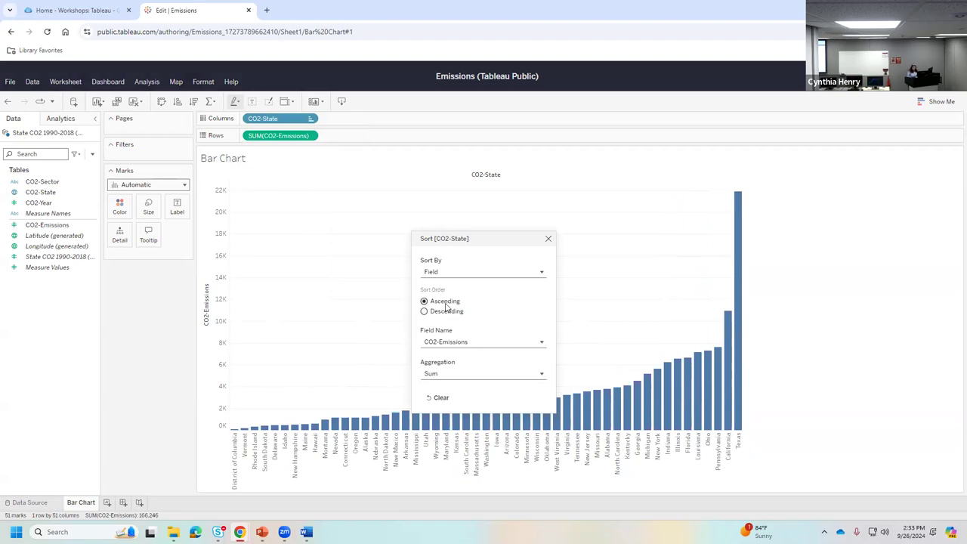
{"action": "left_click", "coordinate": [425, 311]}
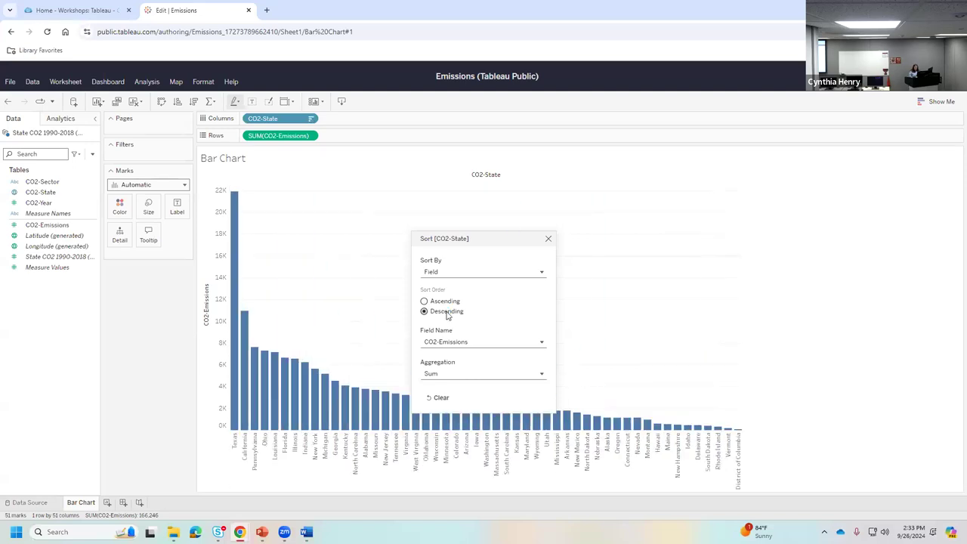
{"action": "left_click", "coordinate": [548, 239]}
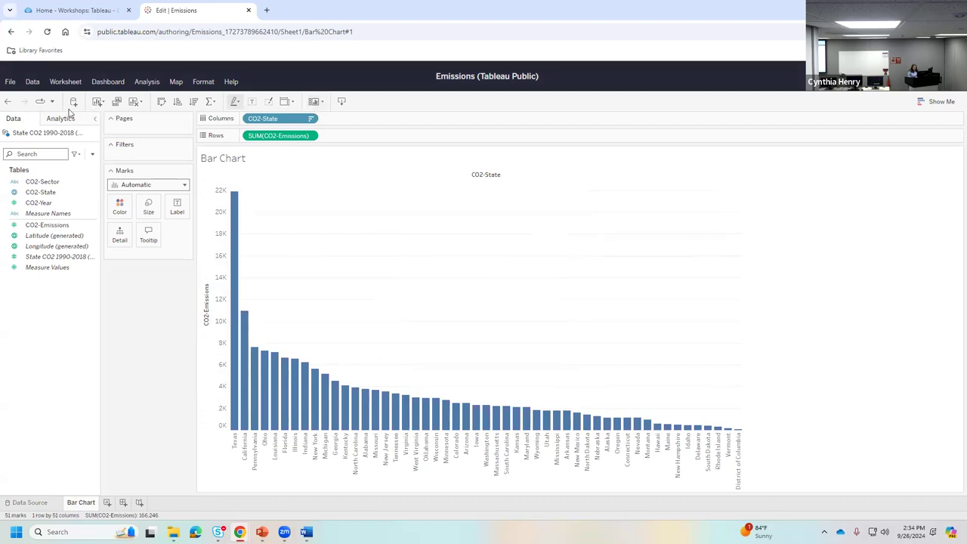
{"action": "left_click", "coordinate": [8, 101]}
{"action": "left_click", "coordinate": [9, 101]}
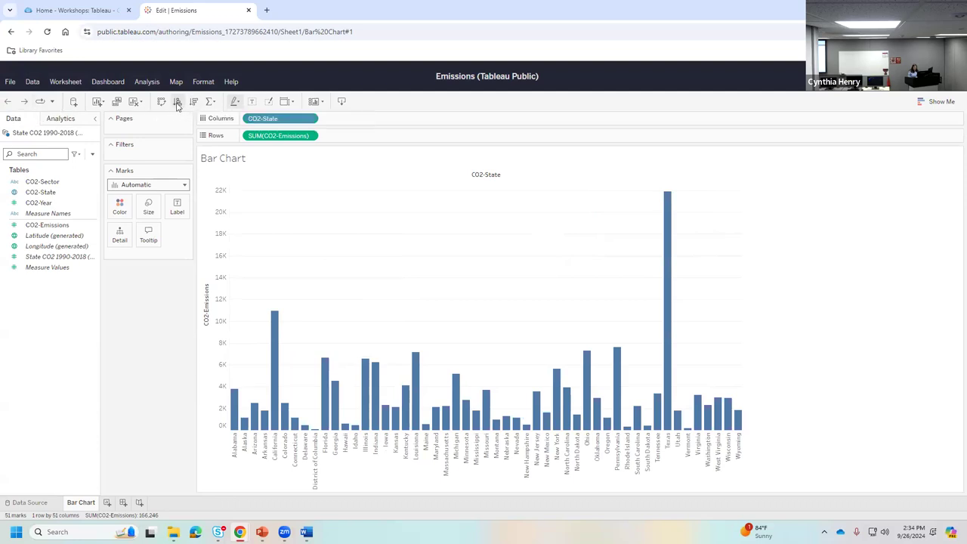
{"action": "left_click", "coordinate": [194, 102]}
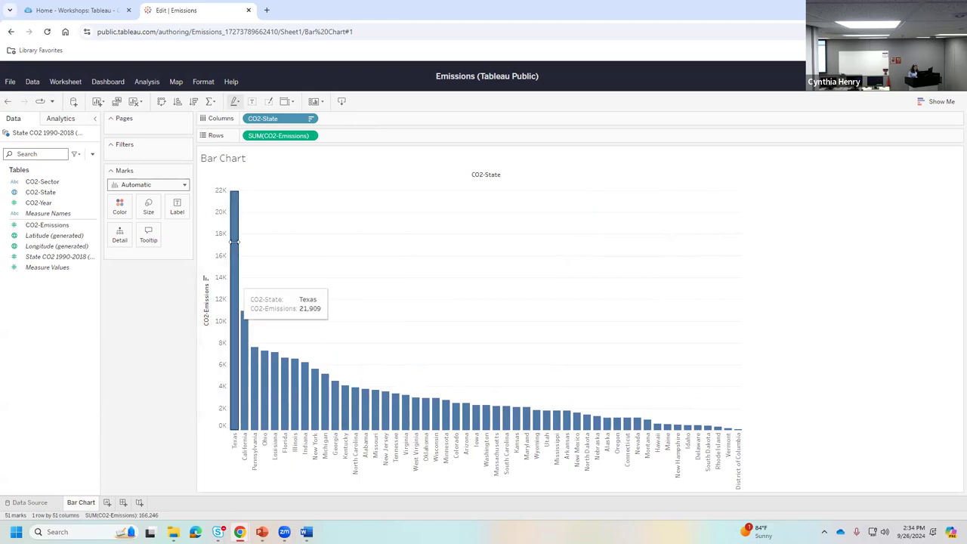
- Swap rows and columns so the state bars run horizontally with Texas on top
{"action": "left_click", "coordinate": [162, 103]}
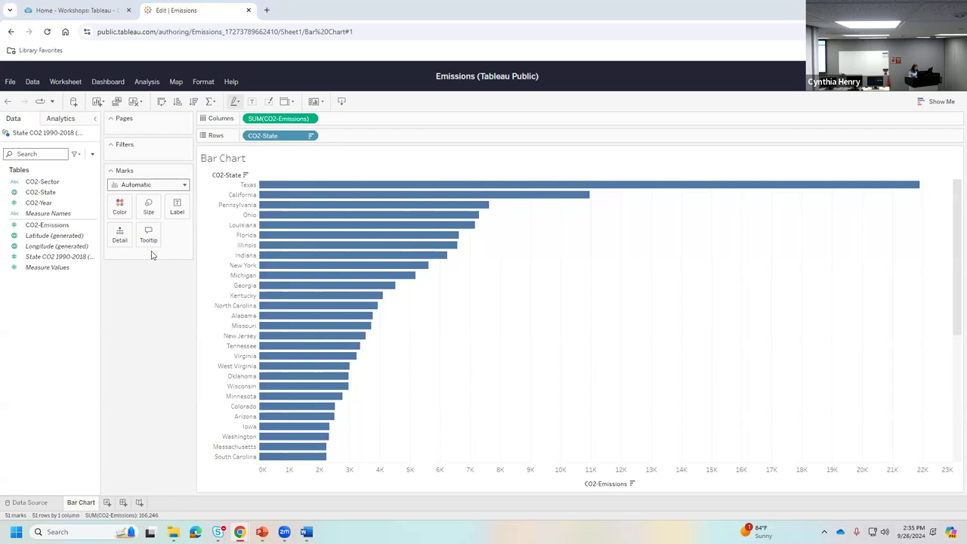
- Add CO2-Sector to Columns to split the bars into five sector panes
{"action": "left_click_drag", "start_coordinate": [44, 186], "coordinate": [391, 124]}
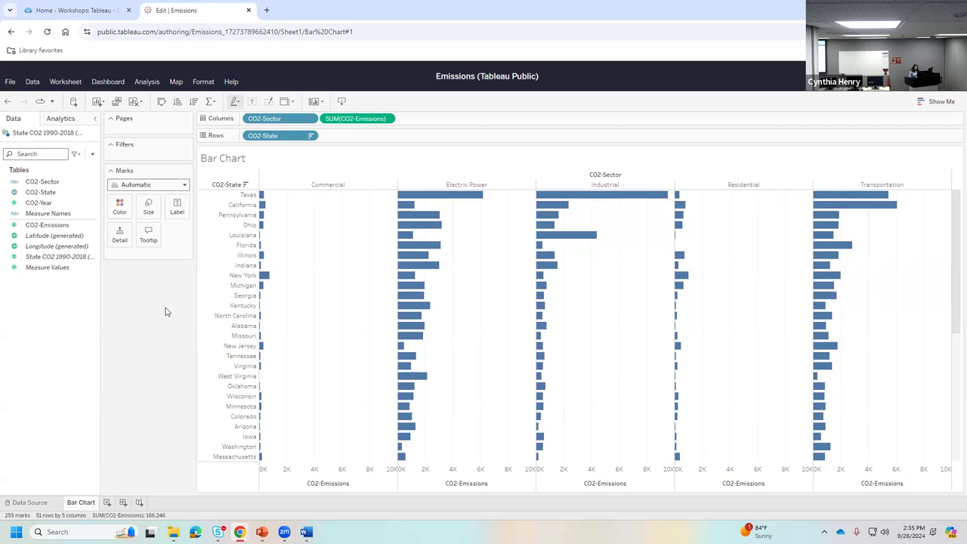
- Put CO2-Sector on the Marks card's Color, giving each of the five sectors its own colour
{"action": "left_click_drag", "start_coordinate": [47, 182], "coordinate": [120, 207]}
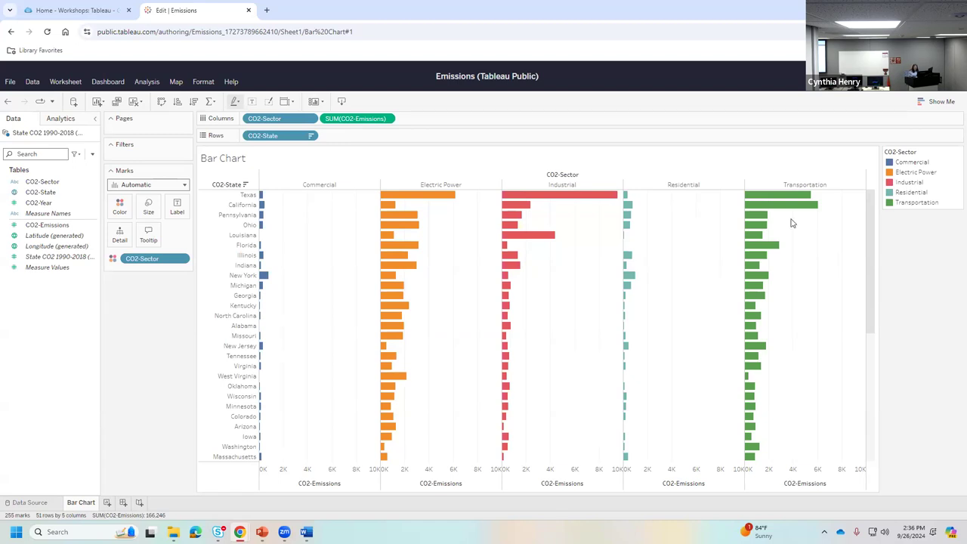
{"action": "mouse_move", "coordinate": [417, 225]}
- Sort the CO2-Sector panes descending by emissions, from Electric Power to Commercial
{"action": "right_click", "coordinate": [295, 121]}
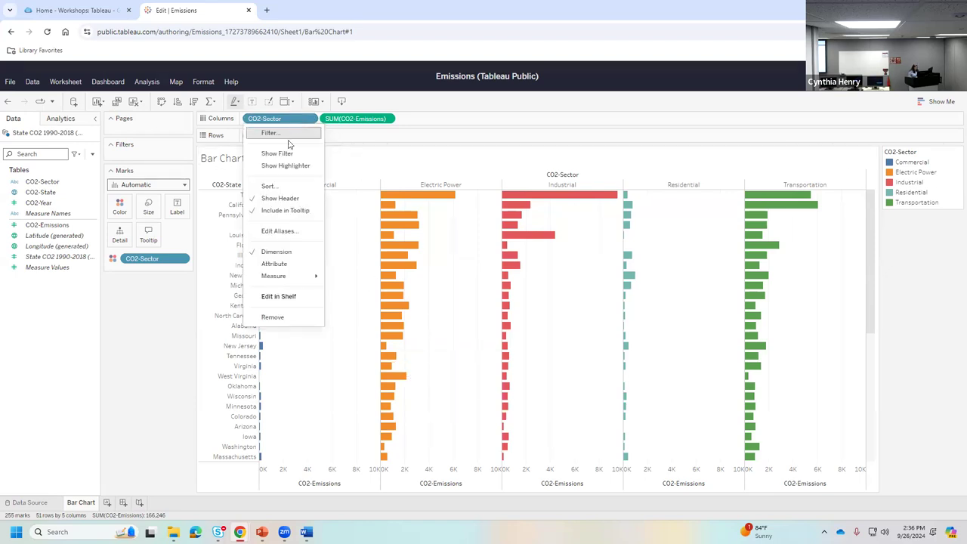
{"action": "left_click", "coordinate": [274, 187]}
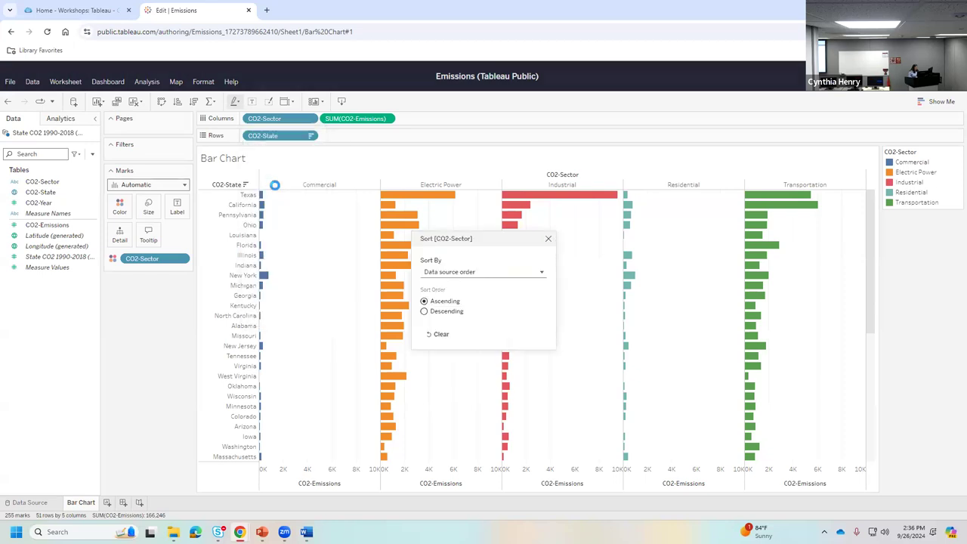
{"action": "left_click", "coordinate": [487, 272]}
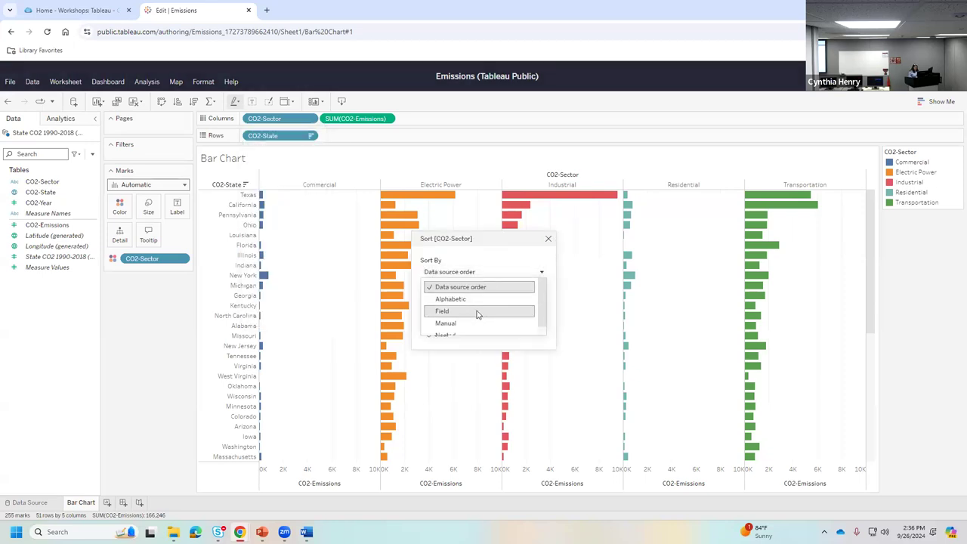
{"action": "left_click", "coordinate": [478, 312]}
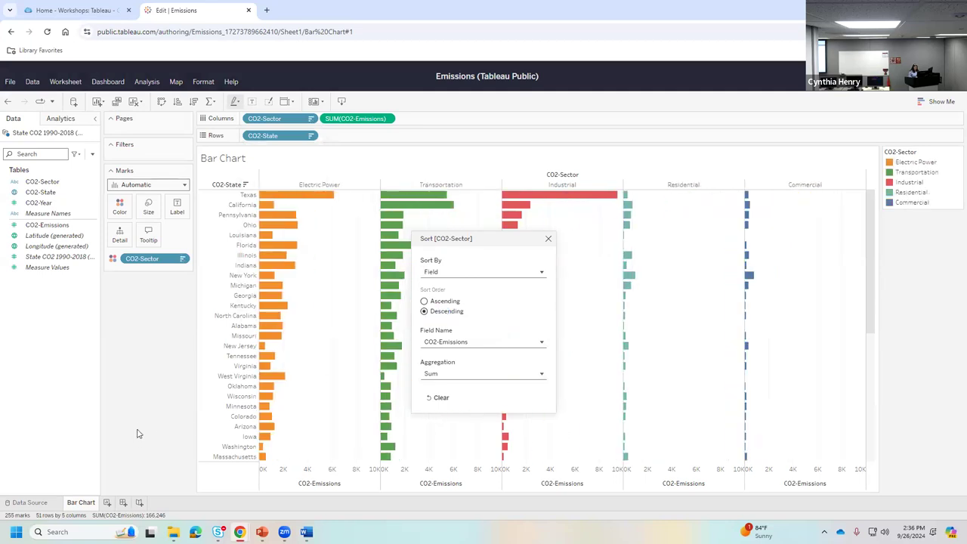
{"action": "left_click", "coordinate": [549, 238]}
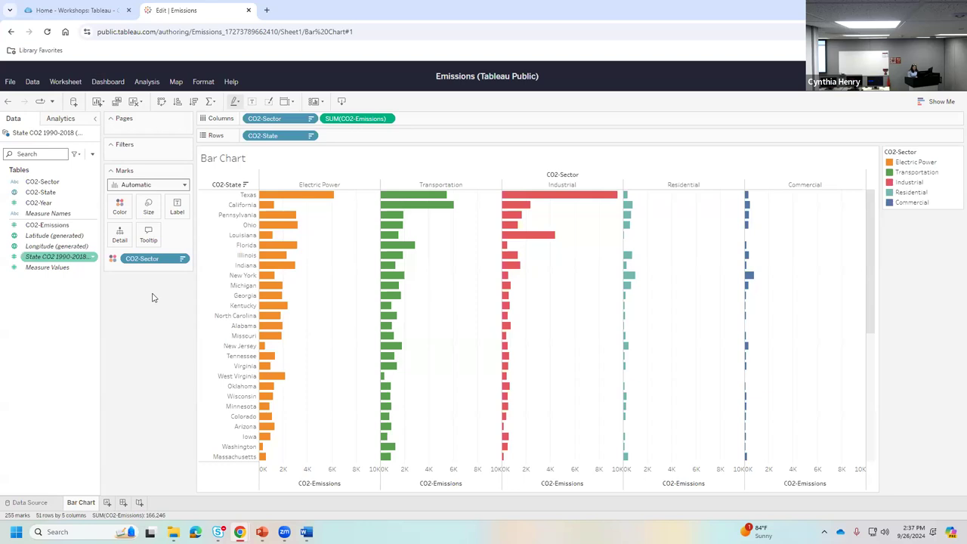
{"action": "scroll", "coordinate": [352, 287], "scroll_direction": "down", "scroll_amount": 5}
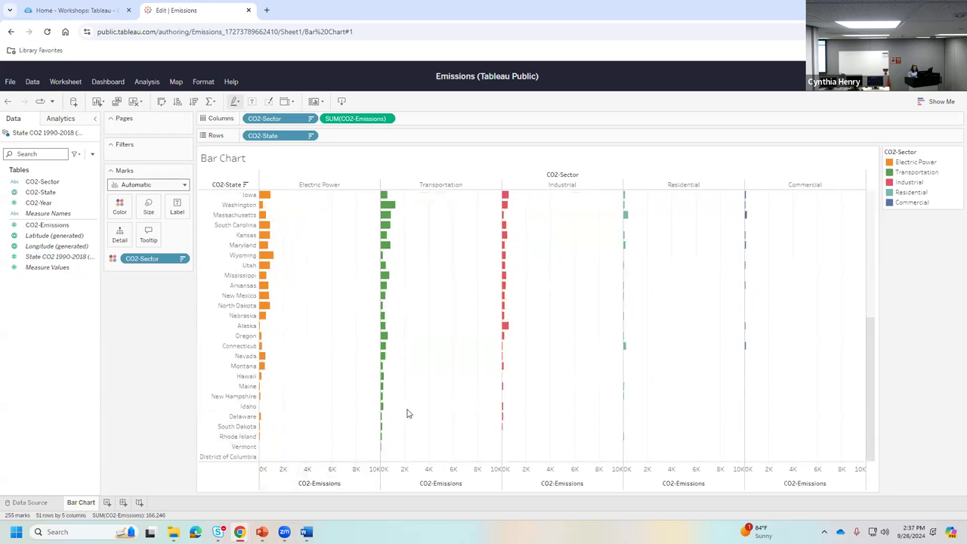
{"action": "scroll", "coordinate": [352, 412], "scroll_direction": "up", "scroll_amount": 5}
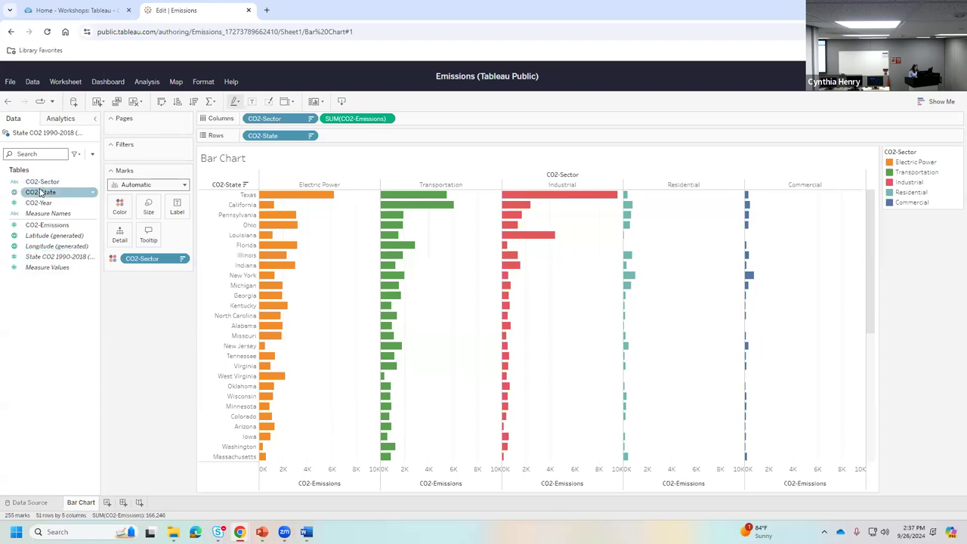
- Add CO2-State to the Filters shelf, keeping all 51 states selected in the General list
{"action": "left_click_drag", "start_coordinate": [40, 194], "coordinate": [148, 154]}
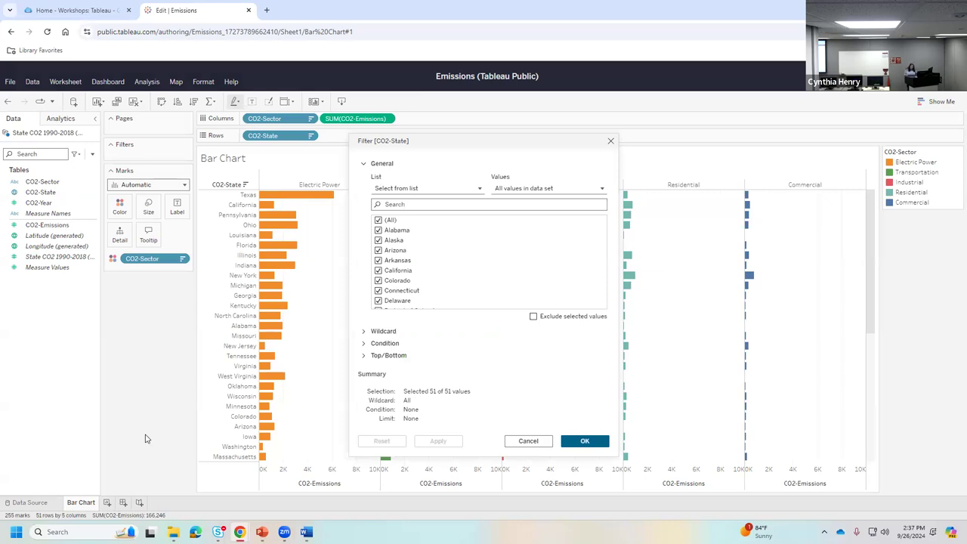
{"action": "left_click", "coordinate": [364, 166]}
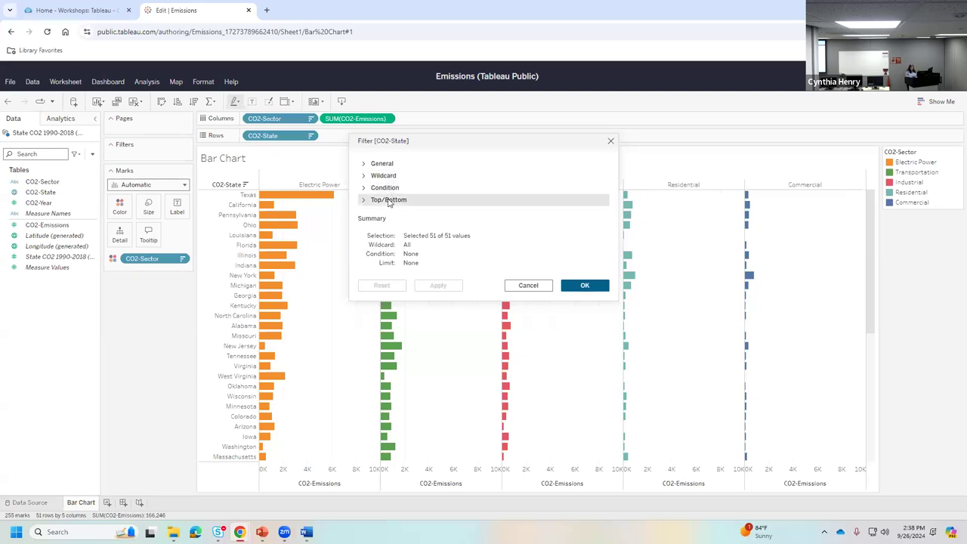
{"action": "left_click", "coordinate": [364, 164]}
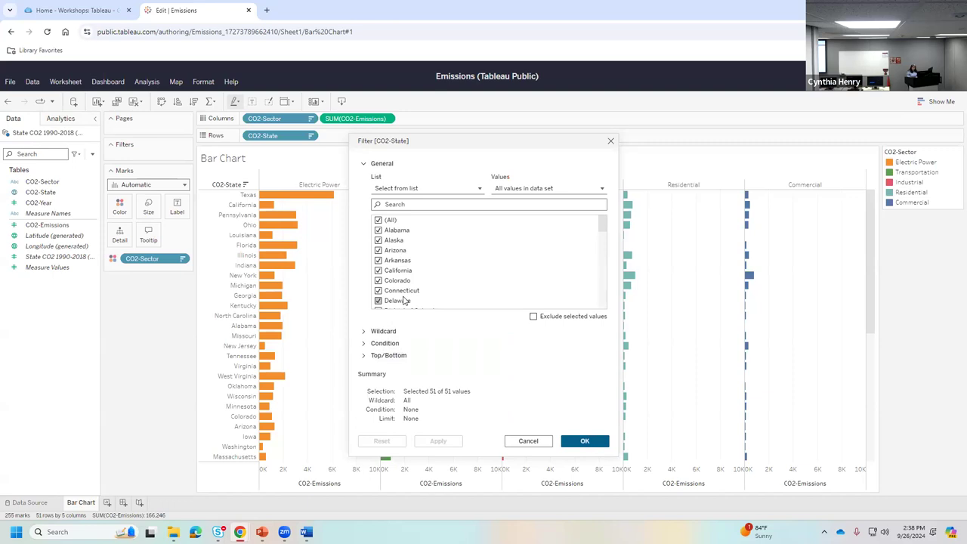
{"action": "left_click", "coordinate": [363, 164]}
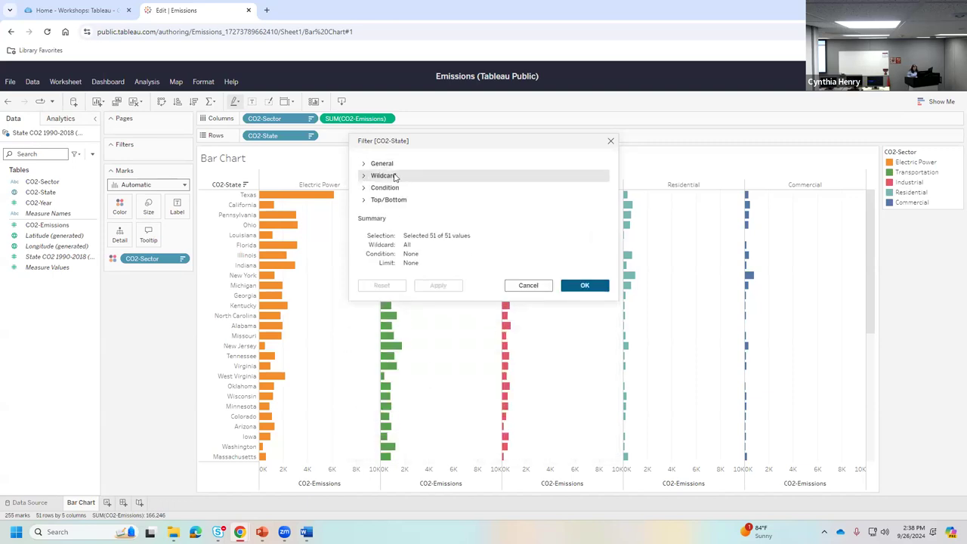
- Review the Wildcard and Condition filter options, leaving the Top/Bottom section expanded
{"action": "left_click", "coordinate": [364, 176]}
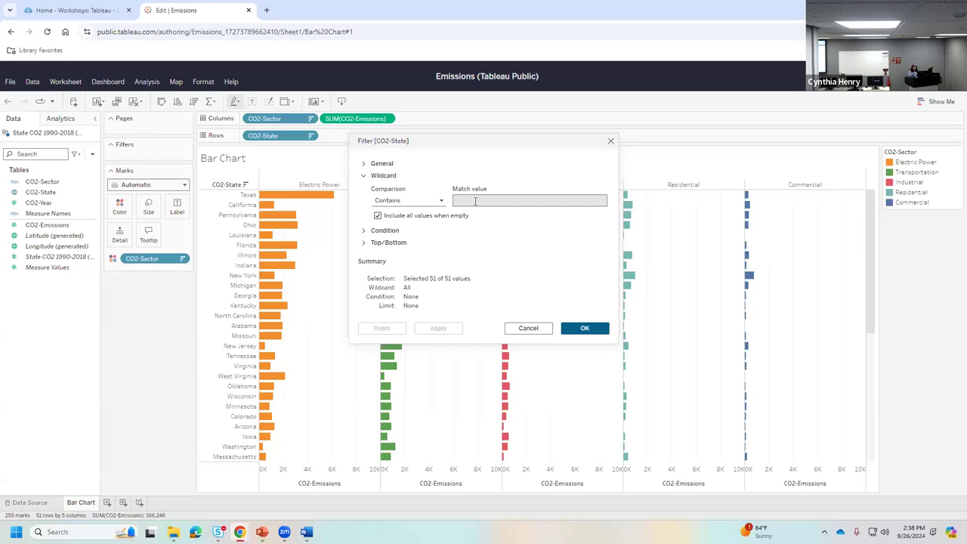
{"action": "left_click", "coordinate": [419, 201]}
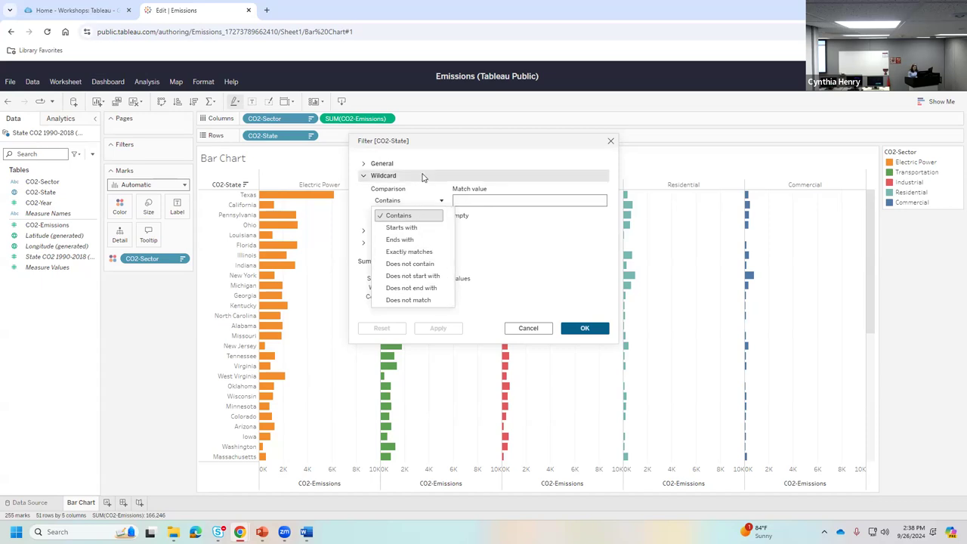
{"action": "left_click", "coordinate": [363, 176]}
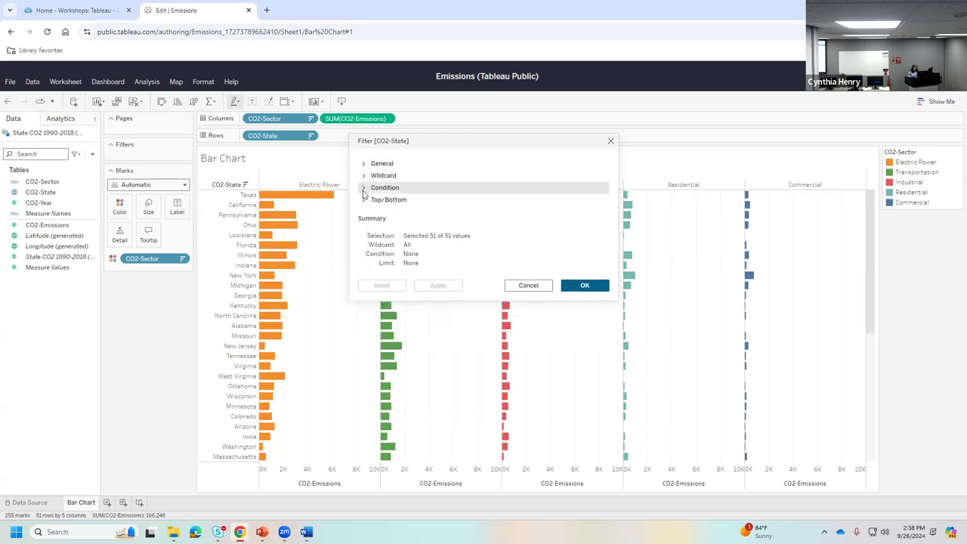
{"action": "left_click", "coordinate": [363, 189]}
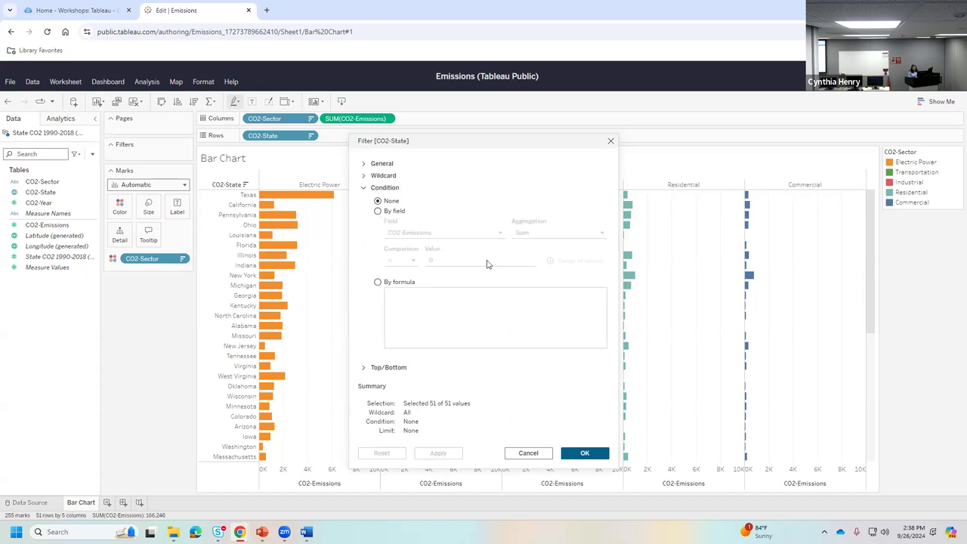
{"action": "left_click", "coordinate": [366, 192]}
{"action": "left_click", "coordinate": [364, 200]}
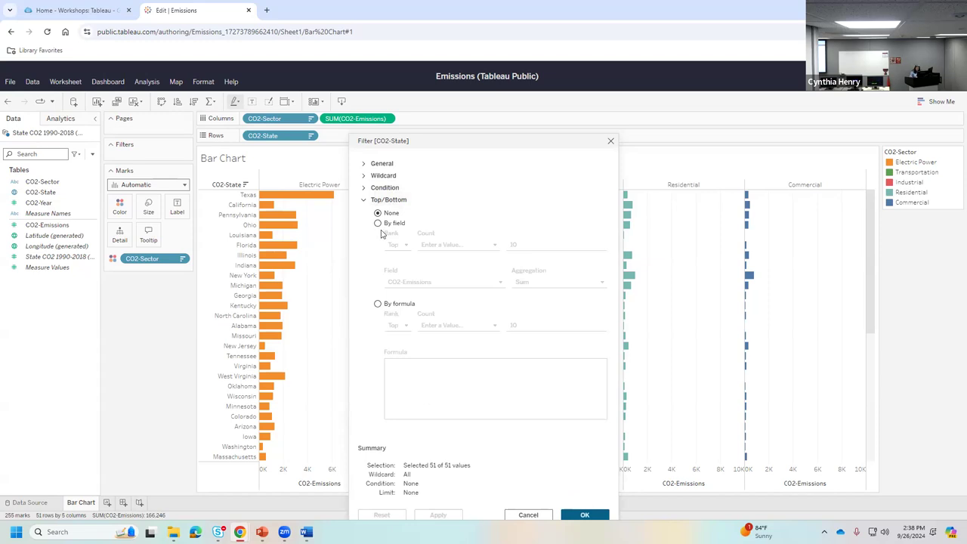
- Filter CO2-State to the Top 15 by Sum of CO2-Emissions and apply it
{"action": "left_click", "coordinate": [377, 224]}
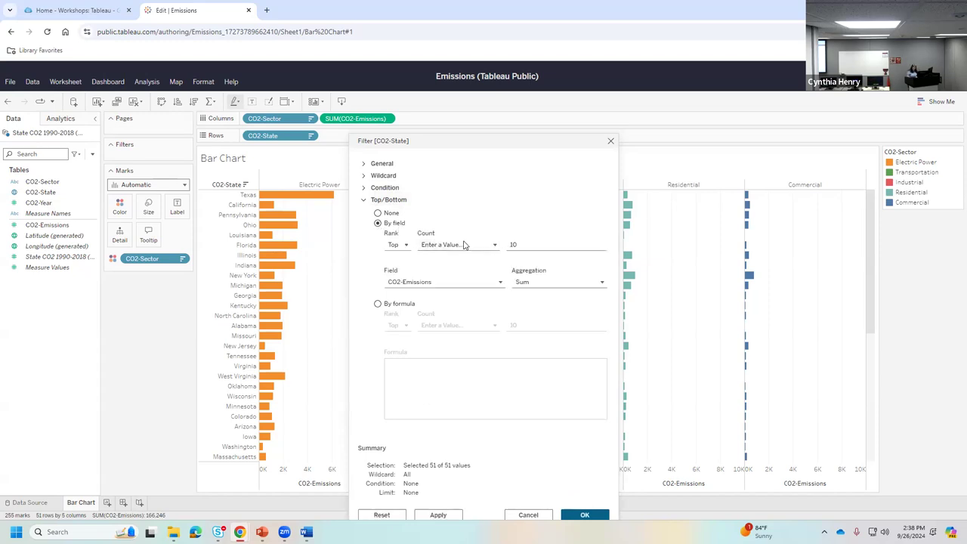
{"action": "left_click", "coordinate": [512, 244]}
{"action": "double_click", "coordinate": [512, 245]}
{"action": "double_click", "coordinate": [512, 244]}
{"action": "type", "text": "15"}
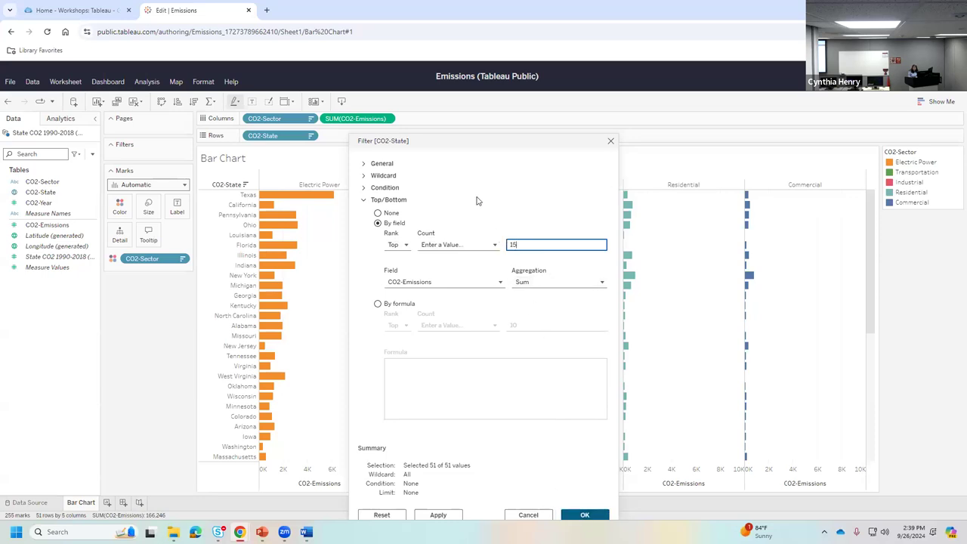
{"action": "left_click_drag", "start_coordinate": [460, 137], "coordinate": [450, 83]}
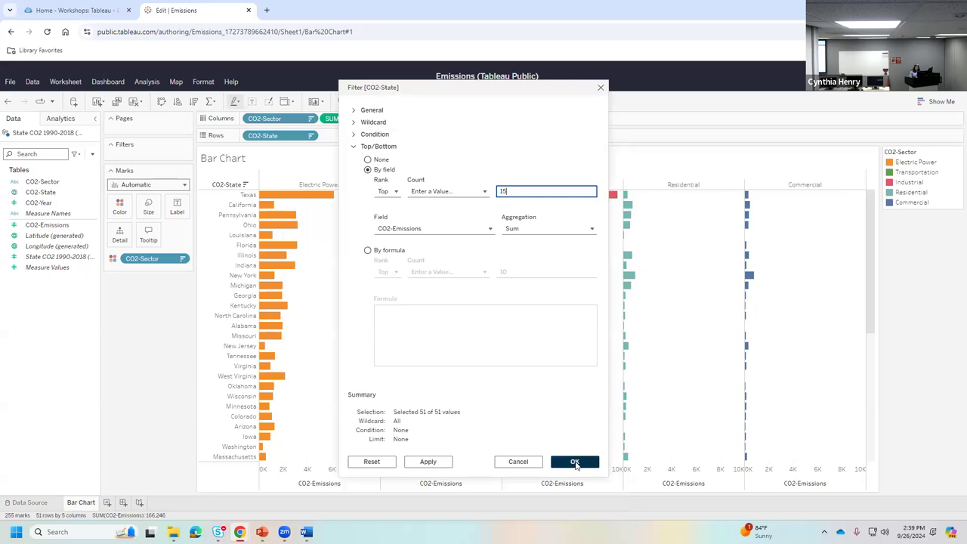
{"action": "left_click", "coordinate": [575, 462]}
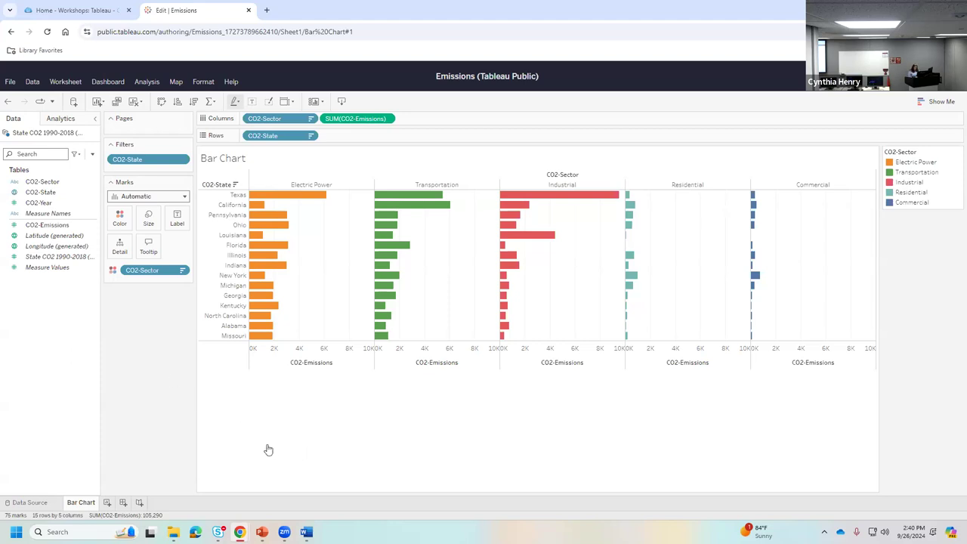
- Add a new worksheet and rename Sheet 2 to 'Treemap'
{"action": "left_click", "coordinate": [108, 502]}
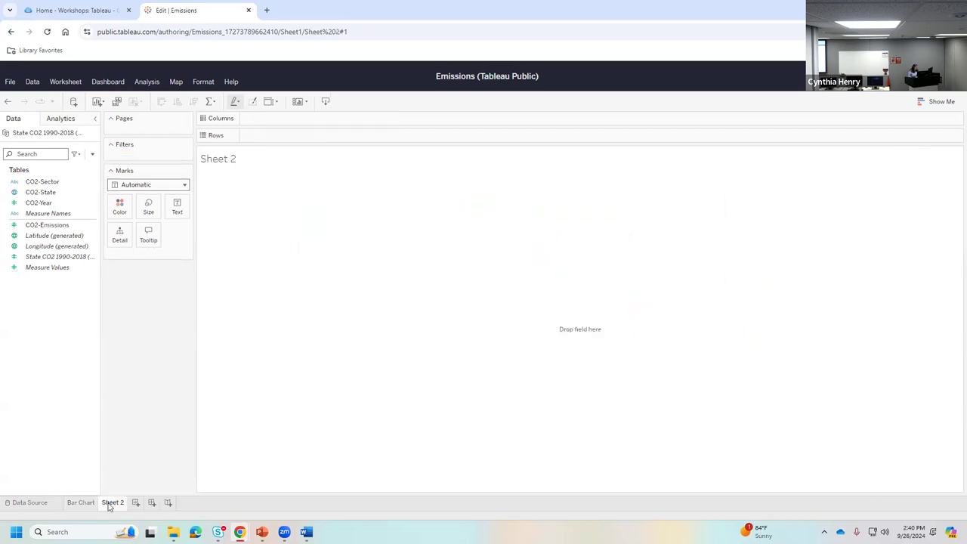
{"action": "right_click", "coordinate": [111, 502]}
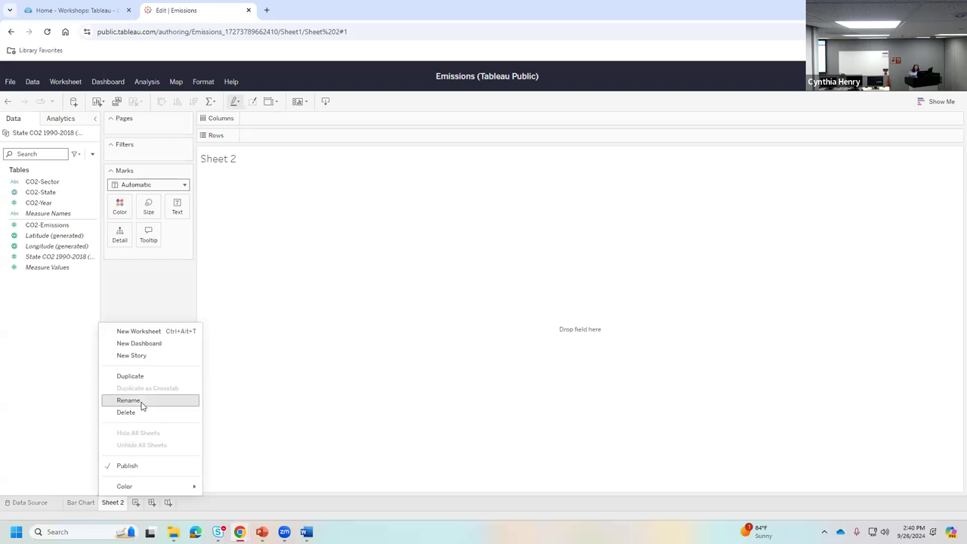
{"action": "left_click", "coordinate": [142, 405]}
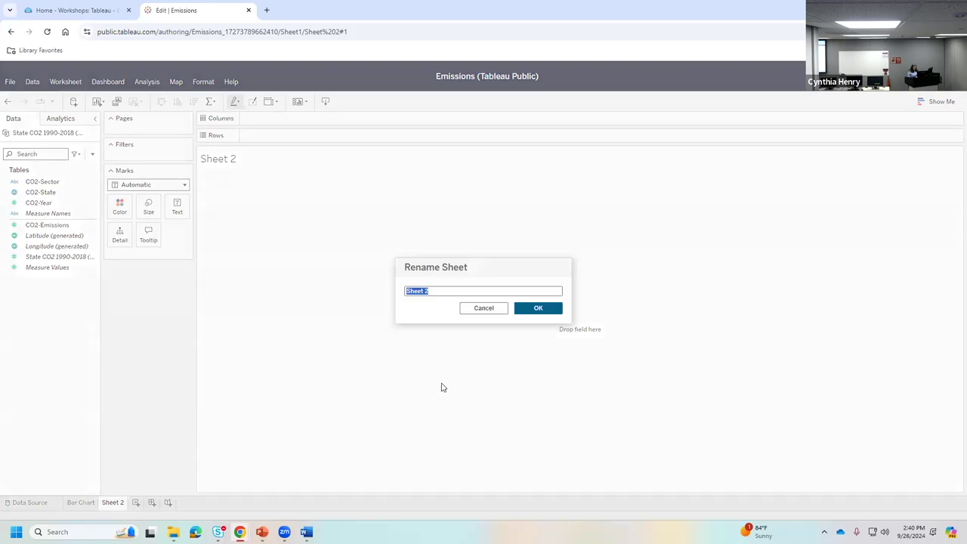
{"action": "type", "text": "Treemap"}
{"action": "left_click", "coordinate": [536, 307]}
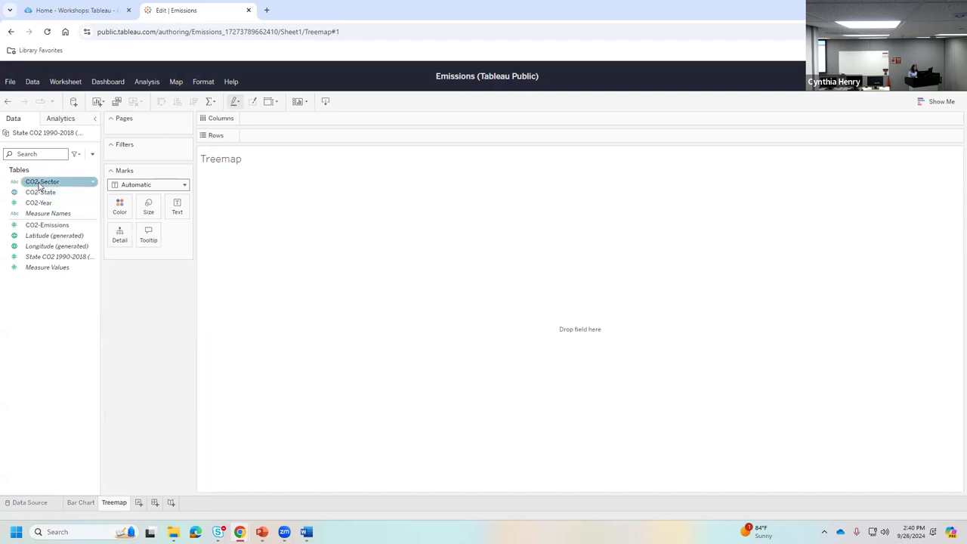
- Put CO2-Sector on Text and SUM(CO2-Emissions) on Size, making Electric Power the largest tile
{"action": "left_click_drag", "start_coordinate": [41, 183], "coordinate": [177, 213]}
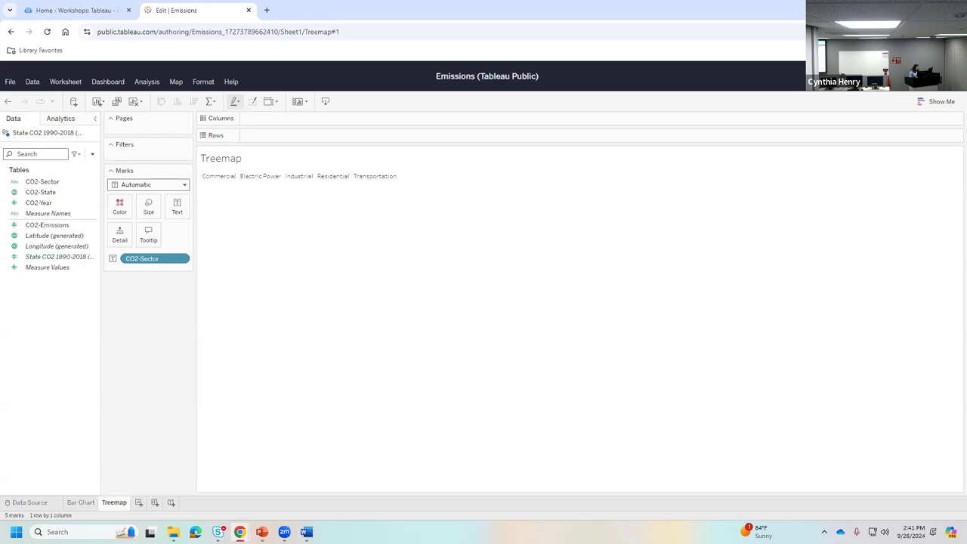
{"action": "left_click", "coordinate": [50, 216]}
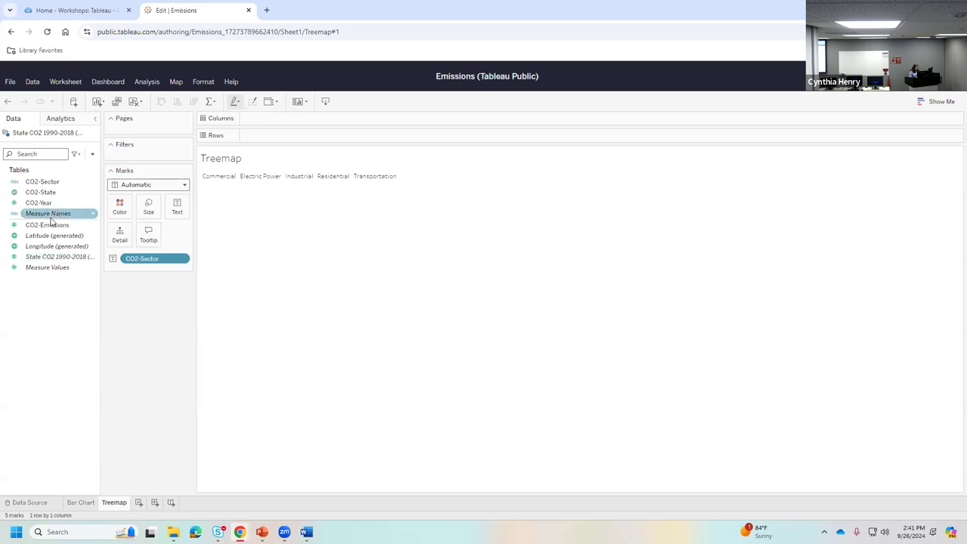
{"action": "left_click", "coordinate": [46, 225]}
{"action": "left_click_drag", "start_coordinate": [47, 226], "coordinate": [145, 206]}
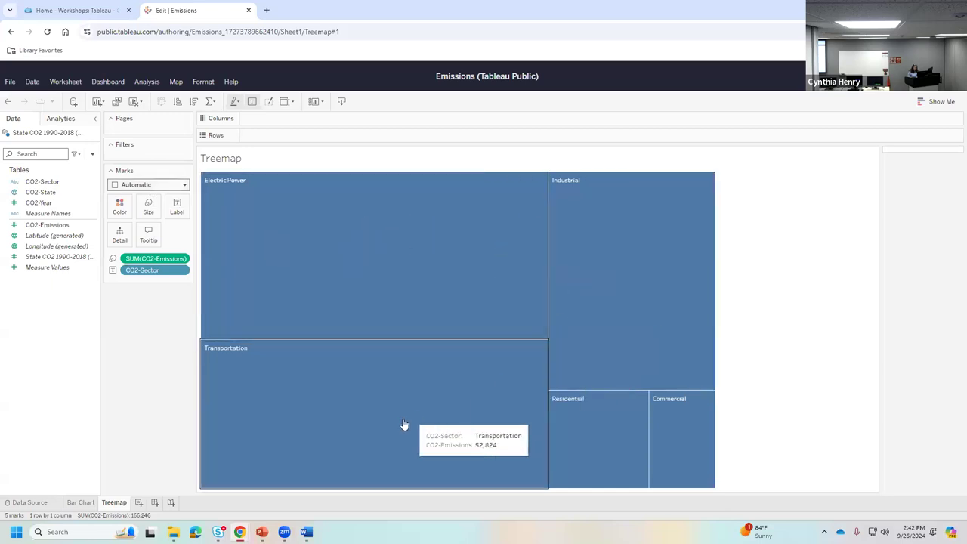
- Switch the Marks type from Automatic to Circle, then to Text, so sector names show as sized words
{"action": "left_click", "coordinate": [143, 187]}
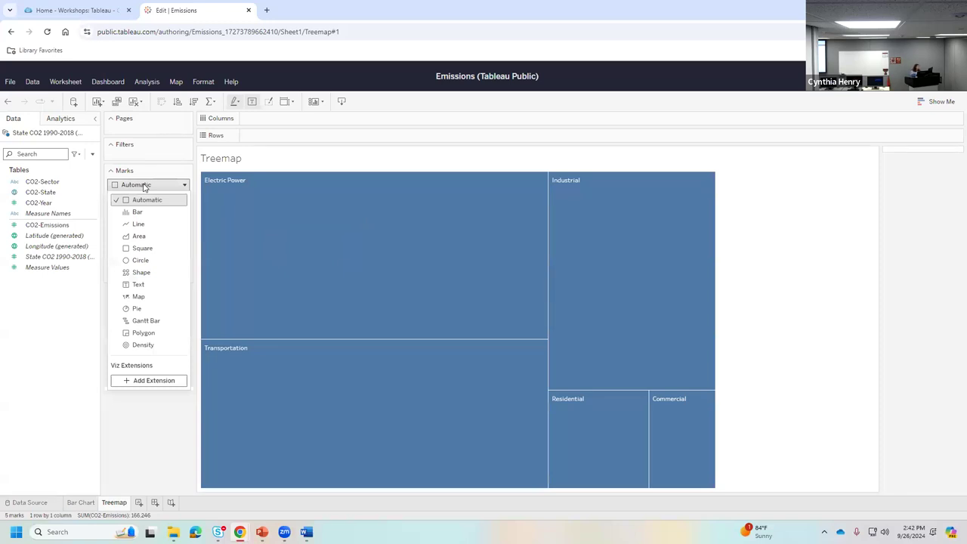
{"action": "left_click", "coordinate": [143, 262]}
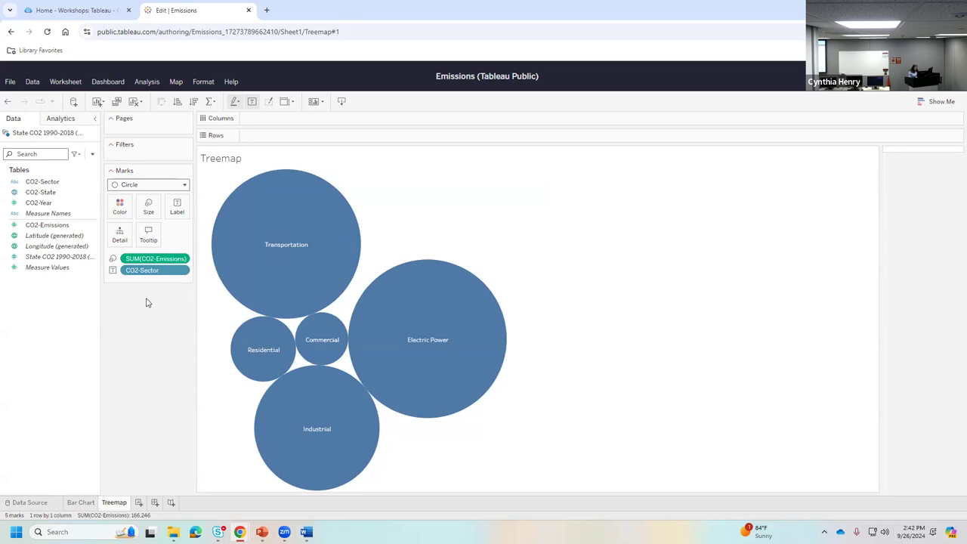
{"action": "left_click", "coordinate": [180, 186]}
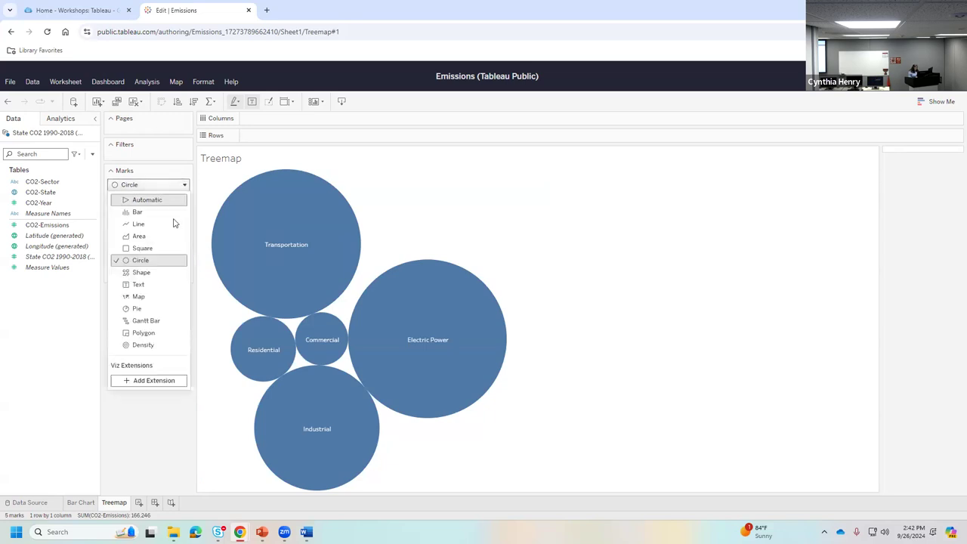
{"action": "left_click", "coordinate": [157, 285]}
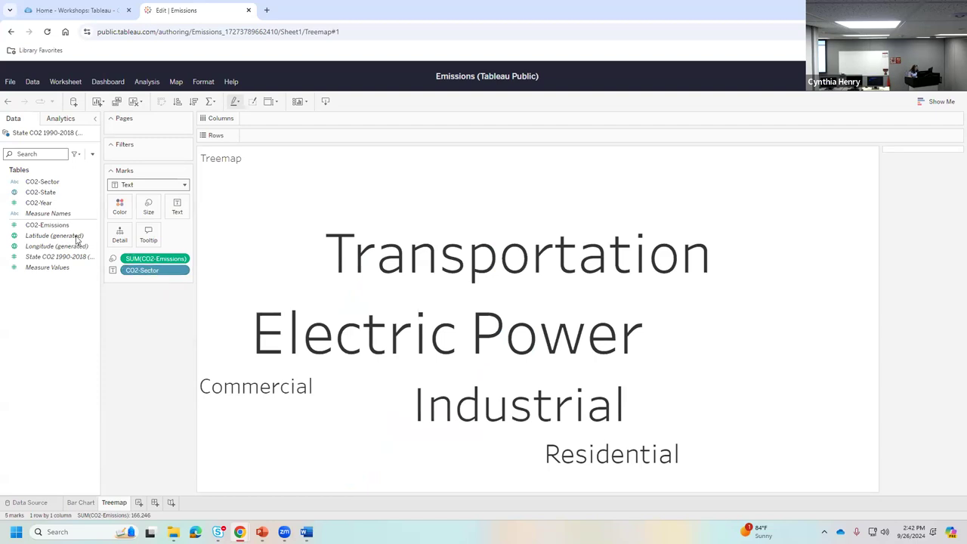
{"action": "left_click", "coordinate": [59, 184]}
- Colour each sector word by CO2-Sector on the Marks card, adding a CO2-Sector legend
{"action": "left_click_drag", "start_coordinate": [59, 184], "coordinate": [119, 205]}
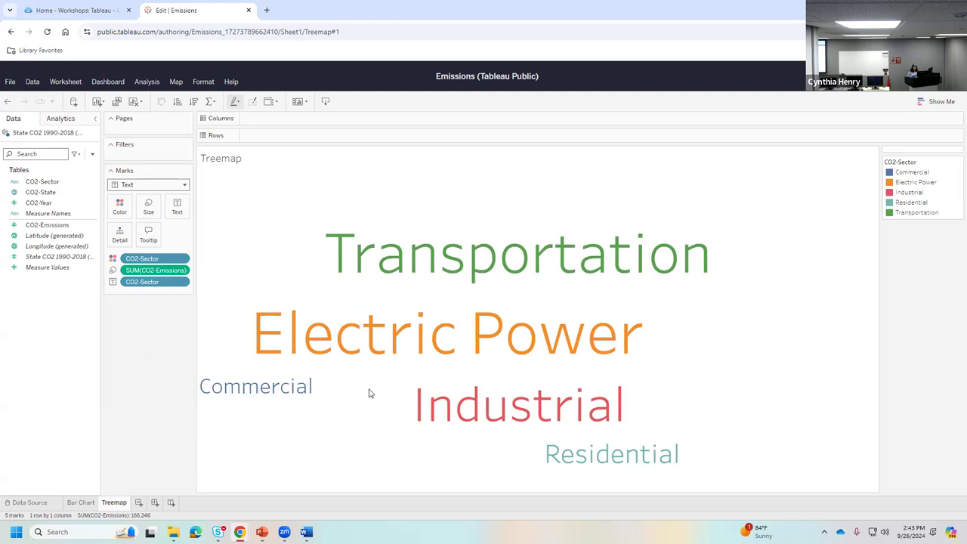
{"action": "mouse_move", "coordinate": [300, 394]}
{"action": "mouse_move", "coordinate": [557, 326]}
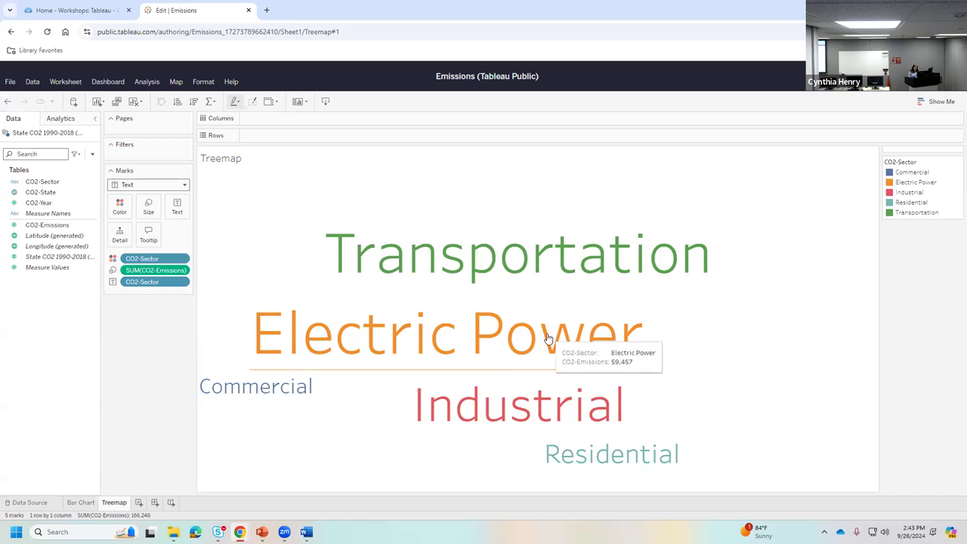
- Rename the Treemap sheet to 'Word Cloud' and add a new empty Sheet 3 after it
{"action": "right_click", "coordinate": [113, 505]}
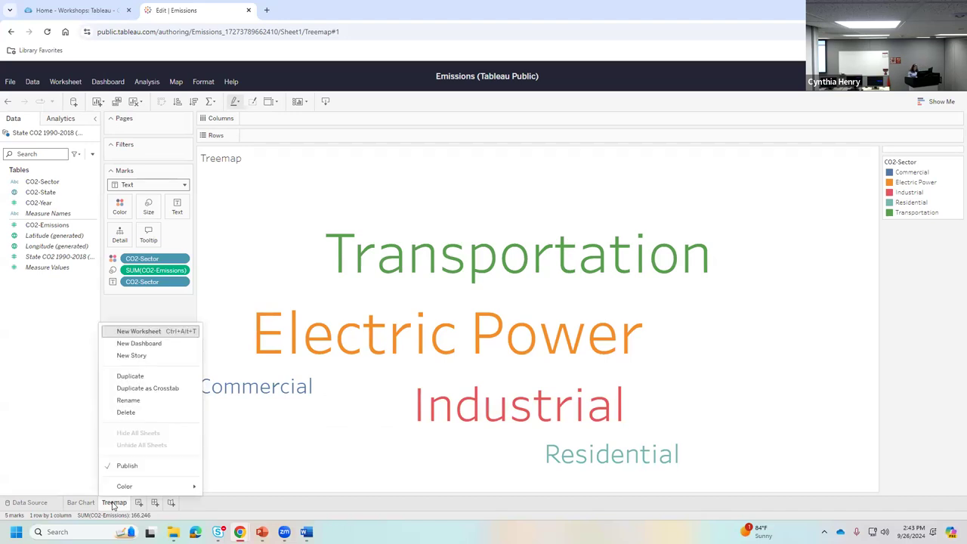
{"action": "left_click", "coordinate": [139, 402]}
{"action": "type", "text": "Word Cloud"}
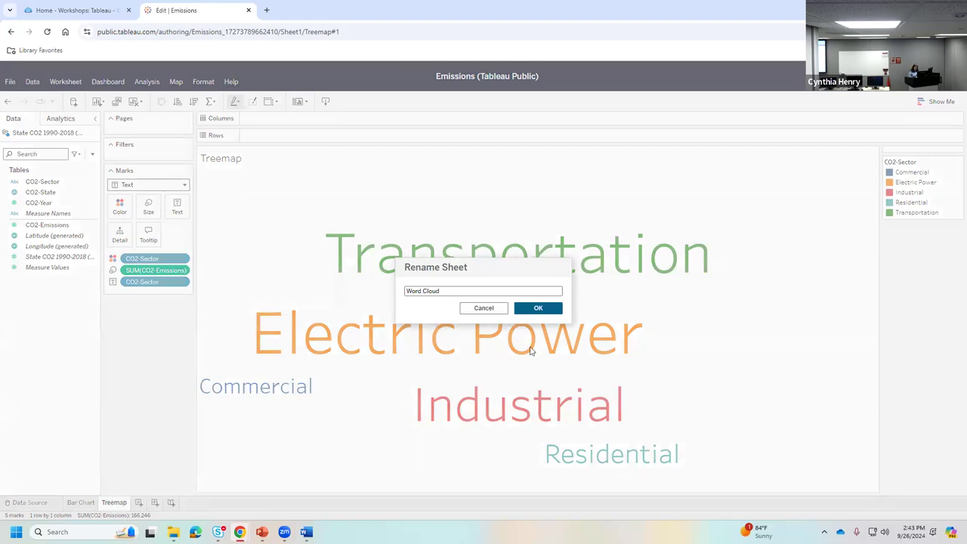
{"action": "left_click", "coordinate": [540, 308]}
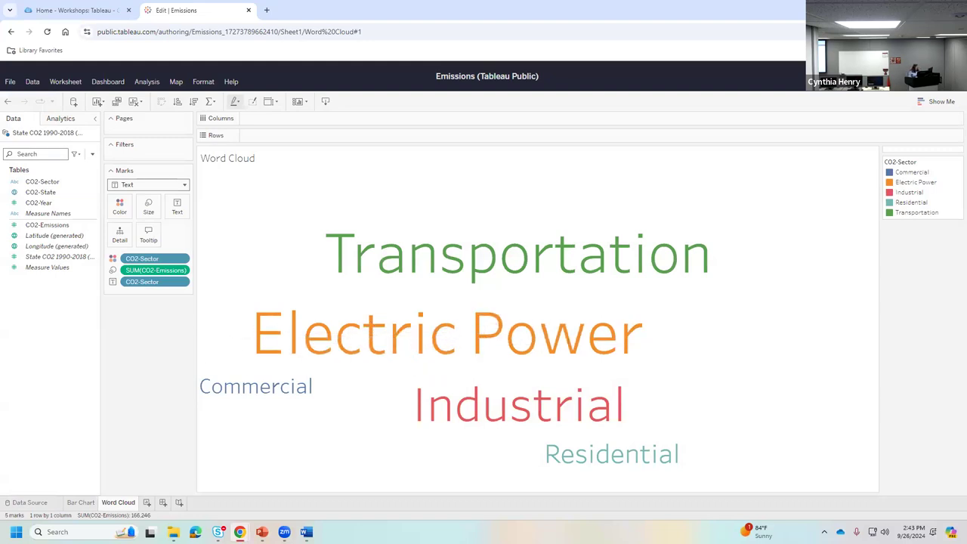
{"action": "left_click", "coordinate": [145, 502]}
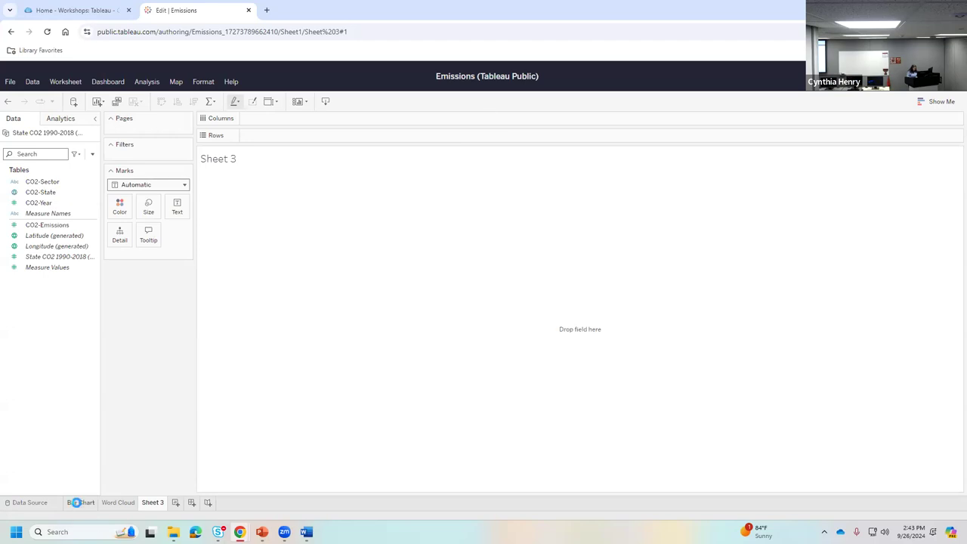
- Return to the Bar Chart sheet, then go to the State CO2 1990-2018 Data Source page
{"action": "left_click", "coordinate": [80, 502]}
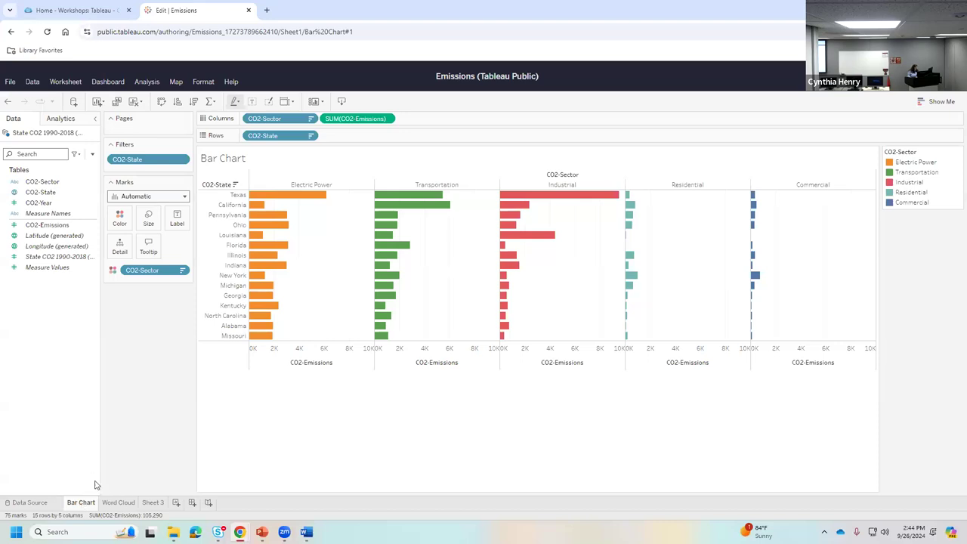
{"action": "left_click", "coordinate": [25, 501]}
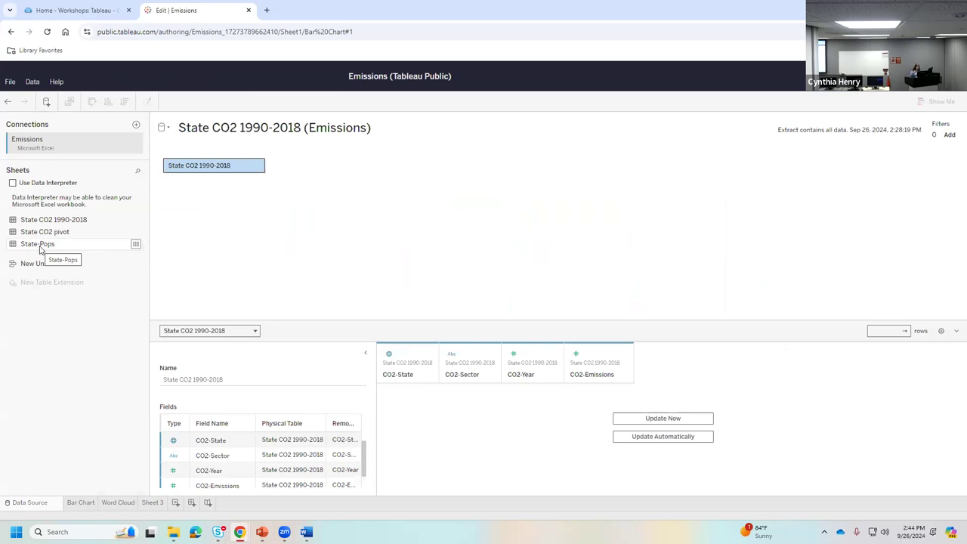
- Place State-Pops on the canvas beside State CO2 1990-2018 to create a relationship
{"action": "left_click_drag", "start_coordinate": [41, 247], "coordinate": [180, 166]}
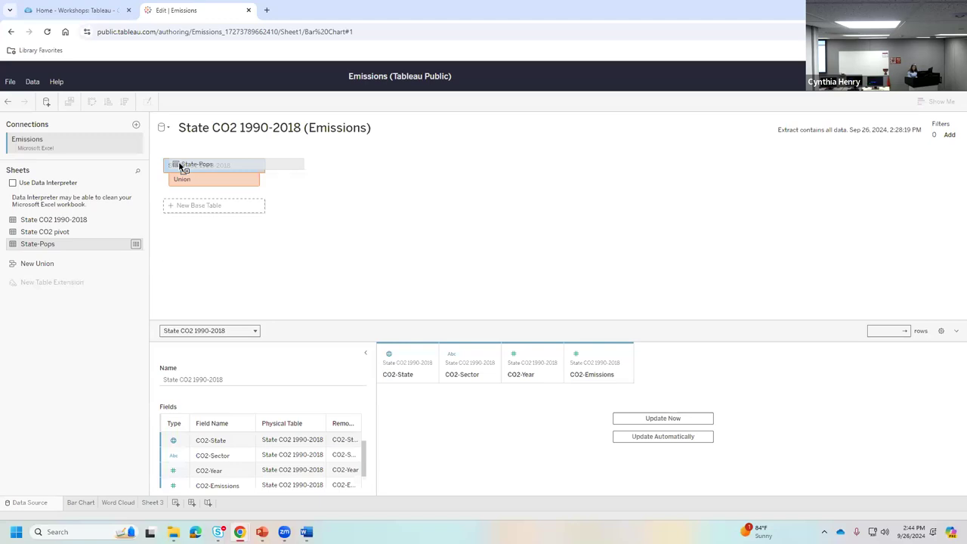
{"action": "left_click_drag", "start_coordinate": [179, 166], "coordinate": [348, 201]}
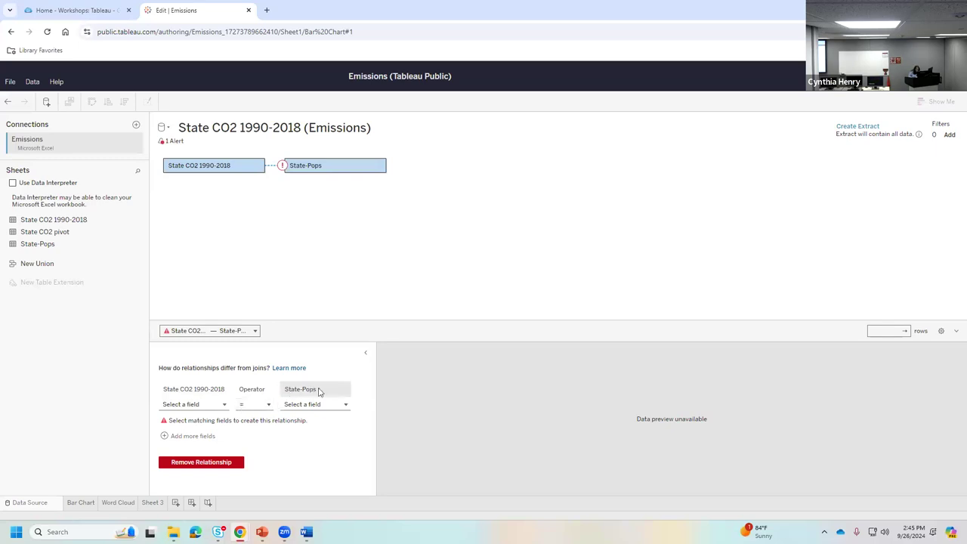
- Match CO2-State to Population-State, then add a second pair matching CO2-Year to Population-Year
{"action": "left_click", "coordinate": [193, 405]}
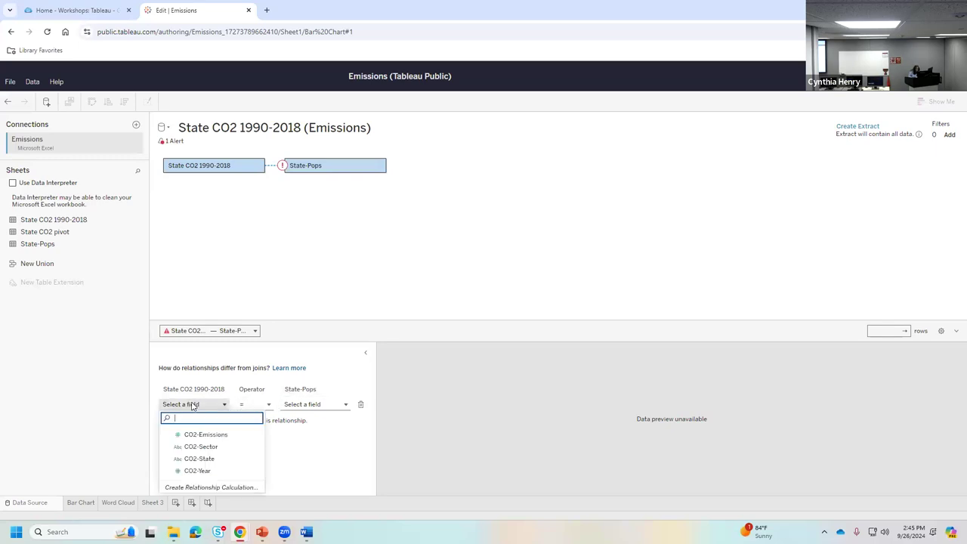
{"action": "left_click", "coordinate": [201, 459]}
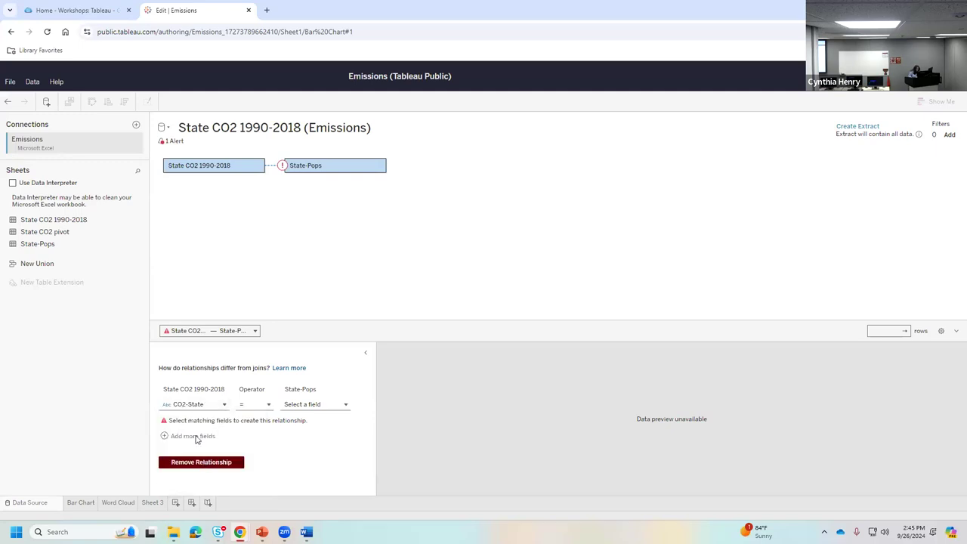
{"action": "left_click", "coordinate": [320, 405]}
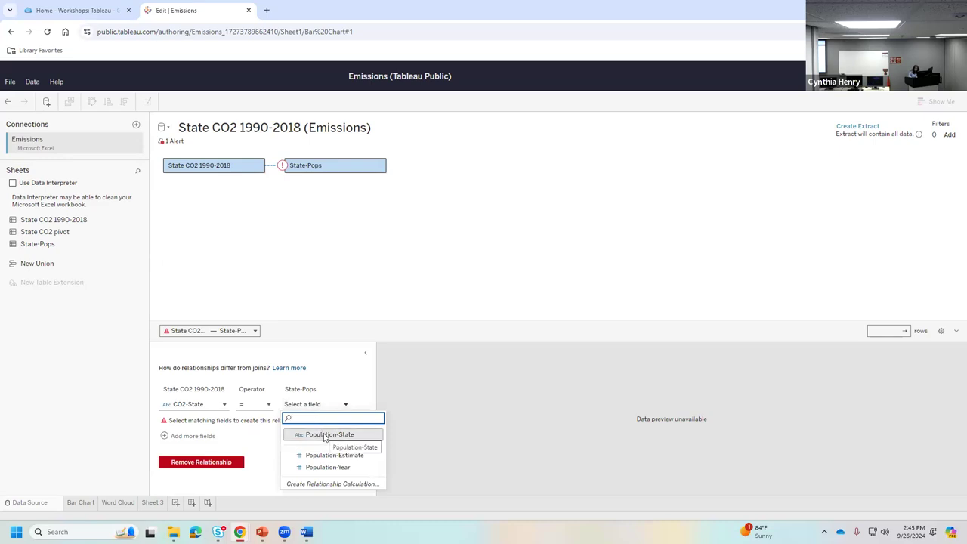
{"action": "left_click", "coordinate": [330, 435]}
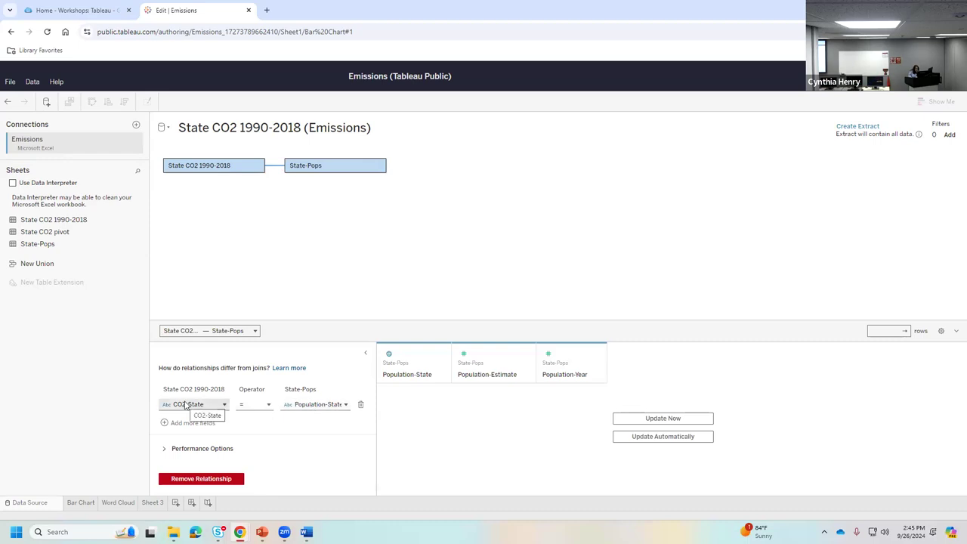
{"action": "left_click", "coordinate": [166, 423]}
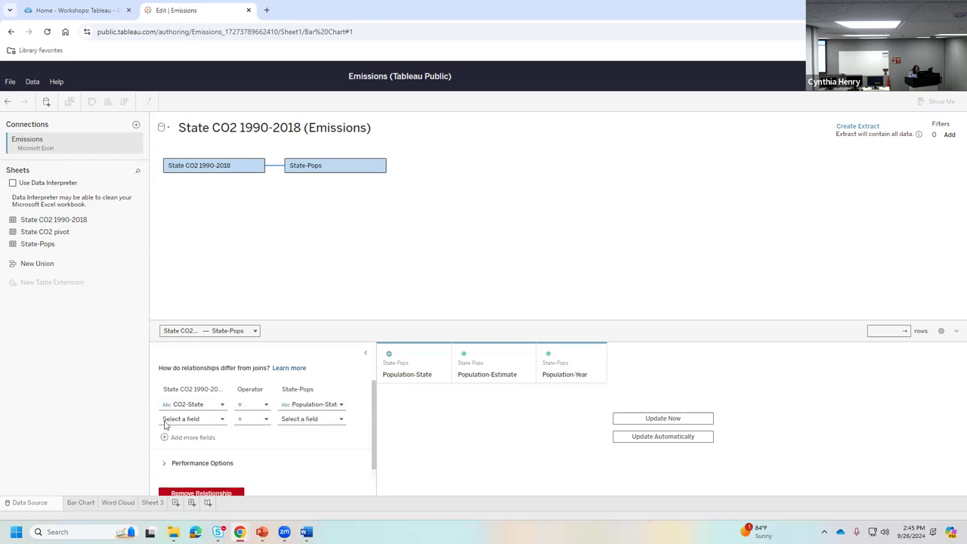
{"action": "left_click", "coordinate": [189, 423]}
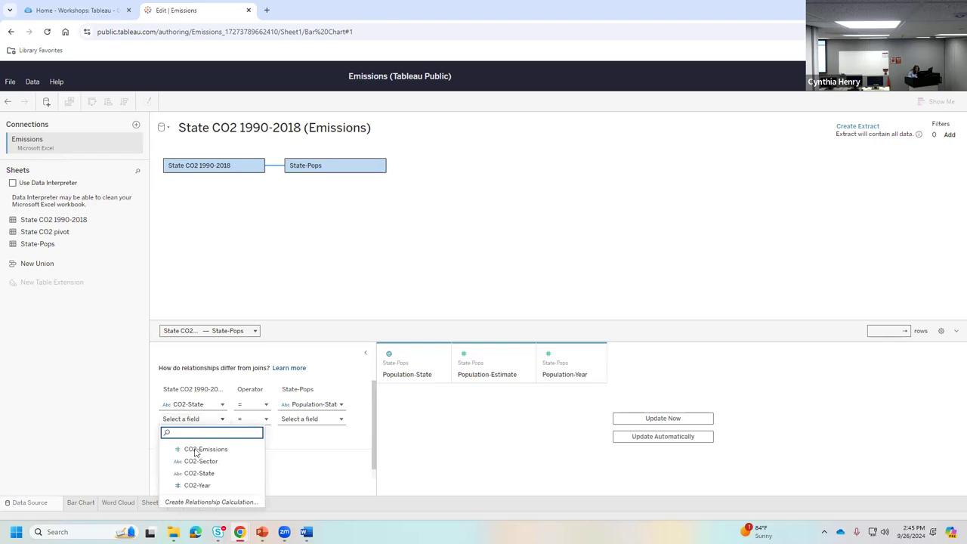
{"action": "left_click", "coordinate": [193, 485]}
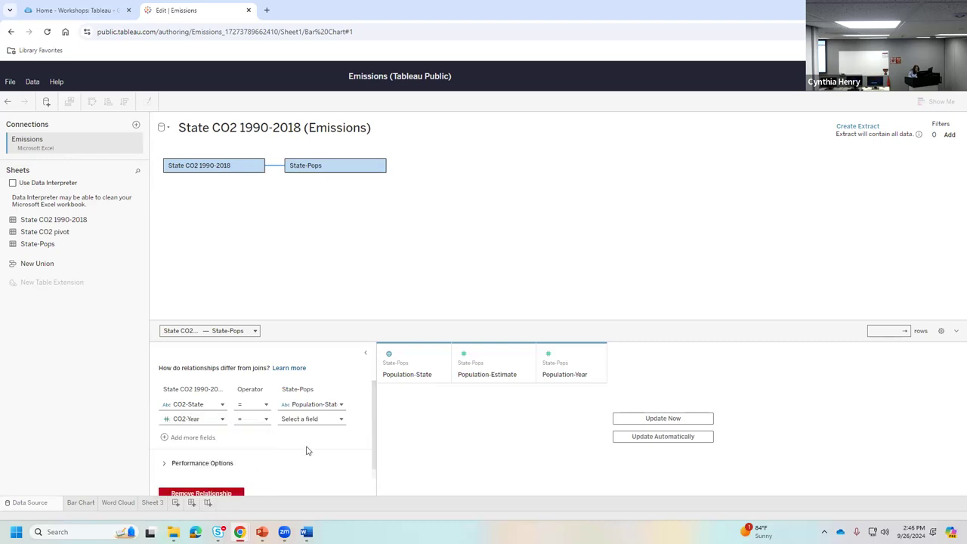
{"action": "left_click", "coordinate": [310, 420]}
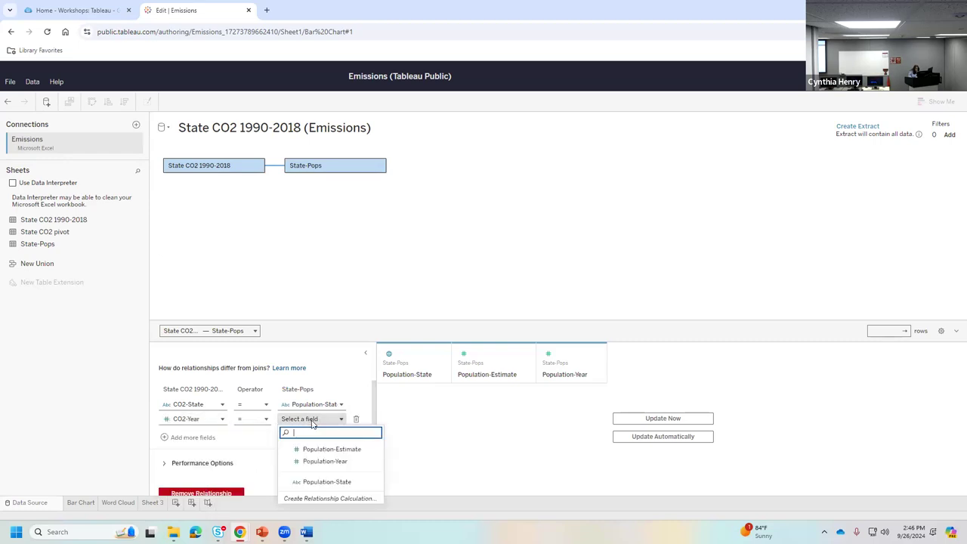
{"action": "left_click", "coordinate": [324, 461]}
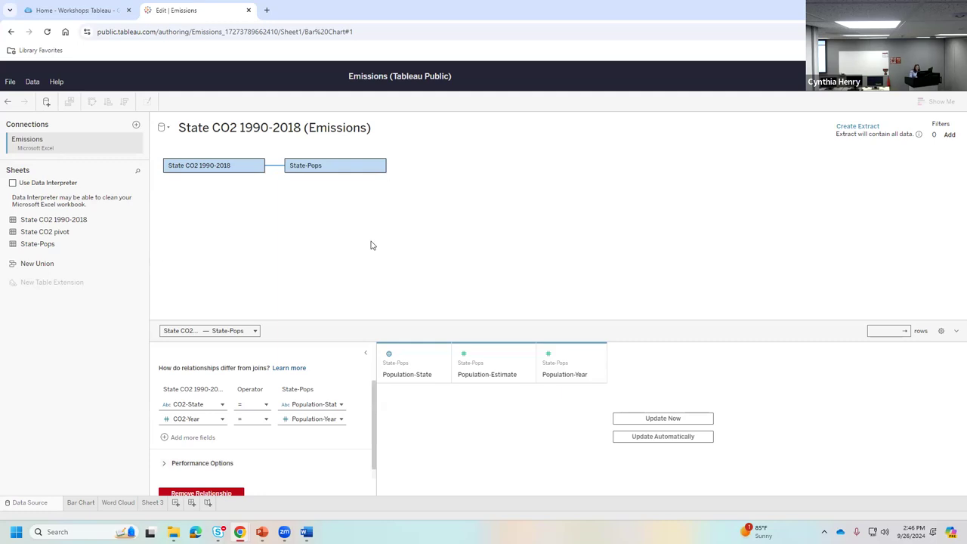
{"action": "right_click", "coordinate": [231, 171]}
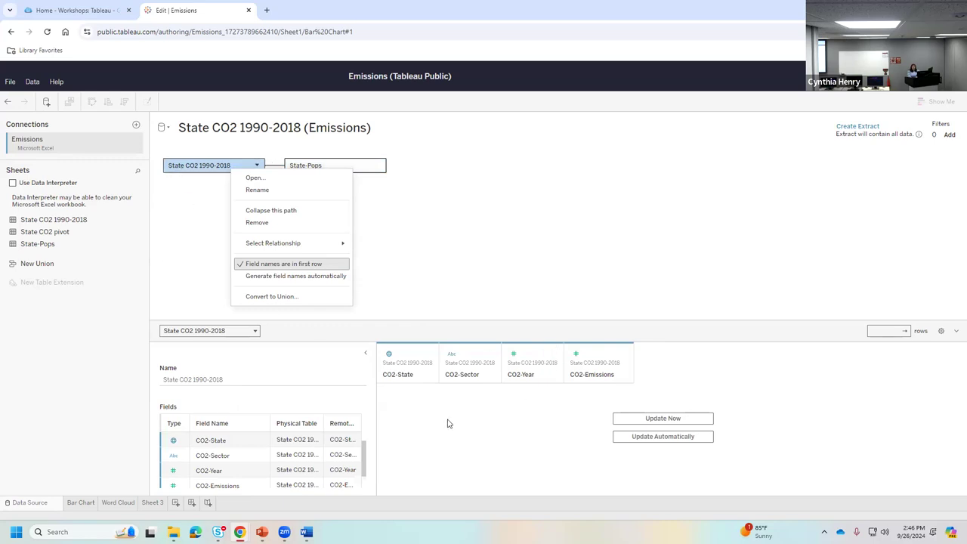
{"action": "left_click", "coordinate": [364, 165]}
{"action": "left_click", "coordinate": [364, 164]}
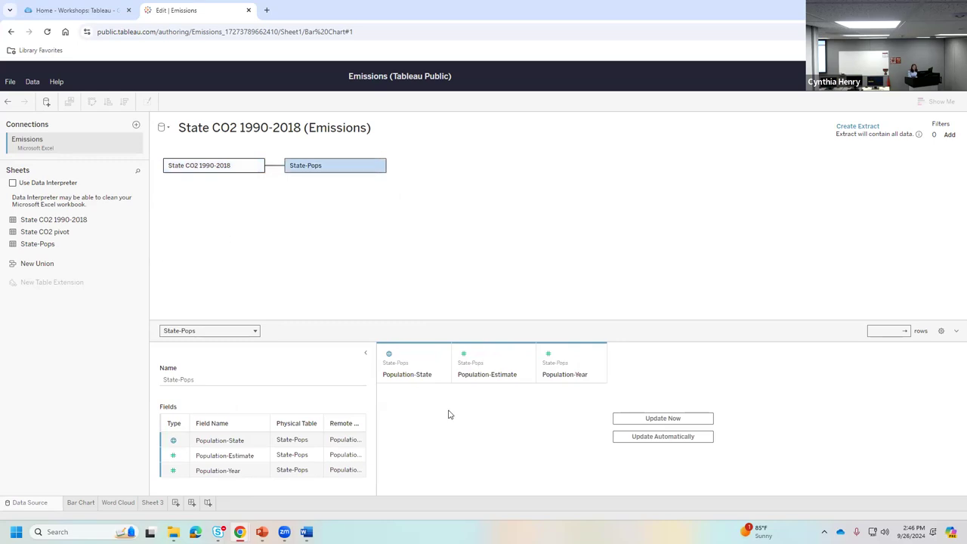
{"action": "right_click", "coordinate": [343, 166]}
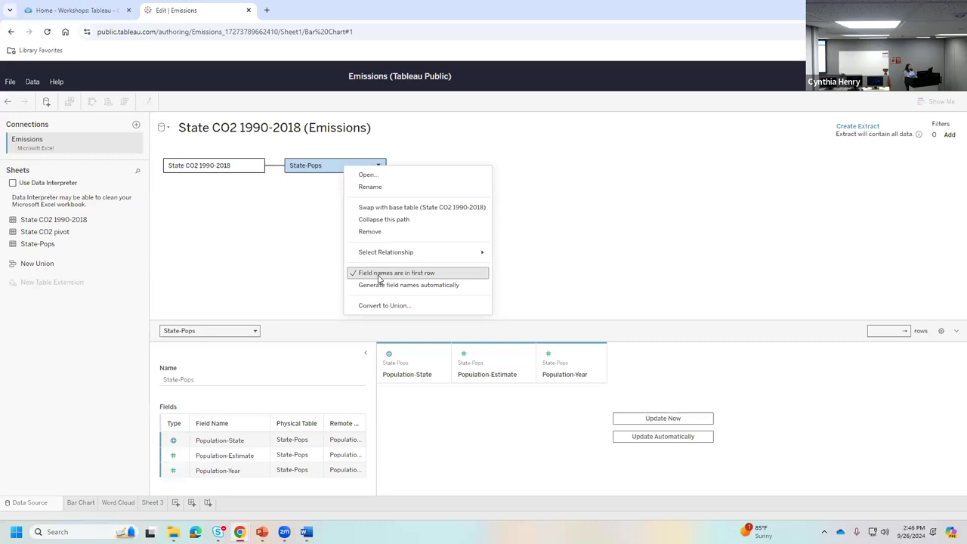
{"action": "left_click", "coordinate": [310, 259]}
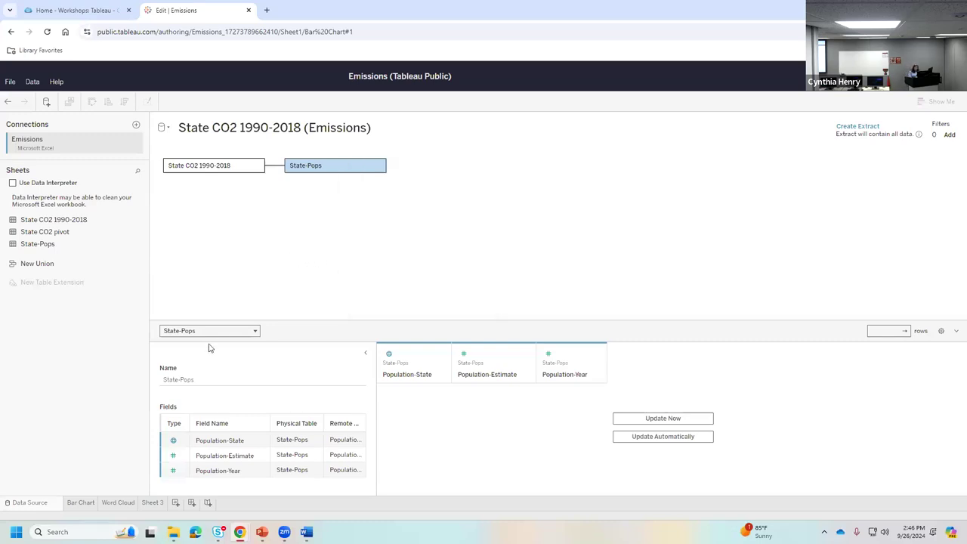
{"action": "left_click", "coordinate": [275, 168]}
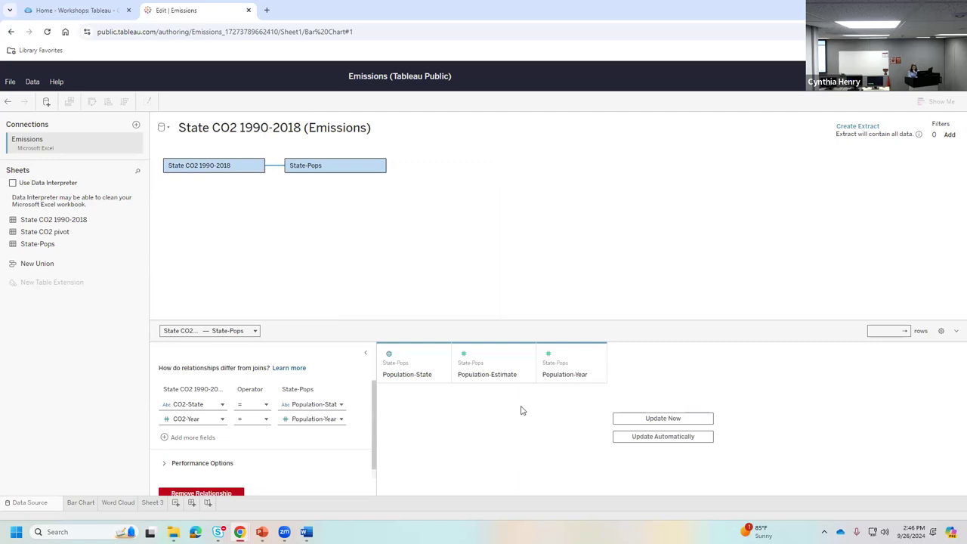
- Load the data preview and display the State-Pops table's 3 fields and 1507 rows
{"action": "left_click", "coordinate": [651, 418]}
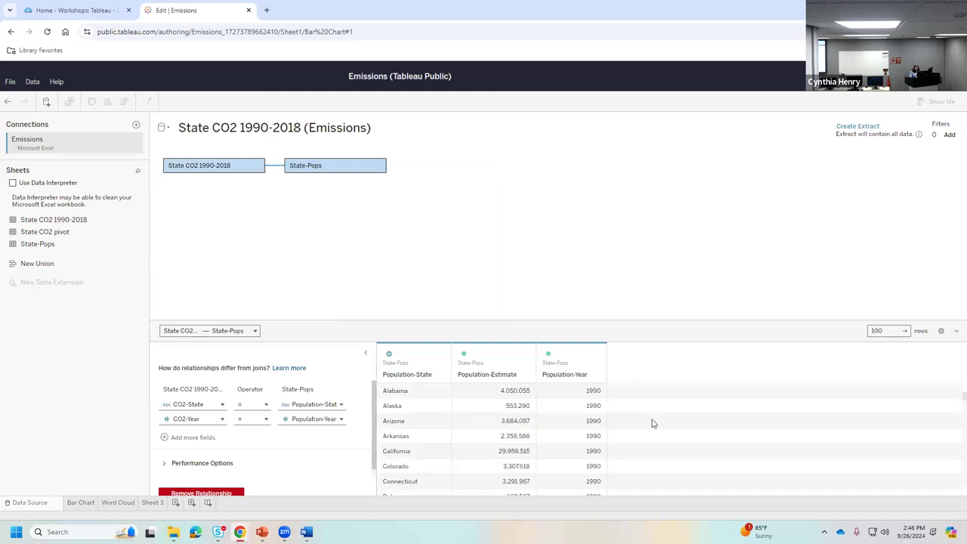
{"action": "left_click", "coordinate": [340, 170]}
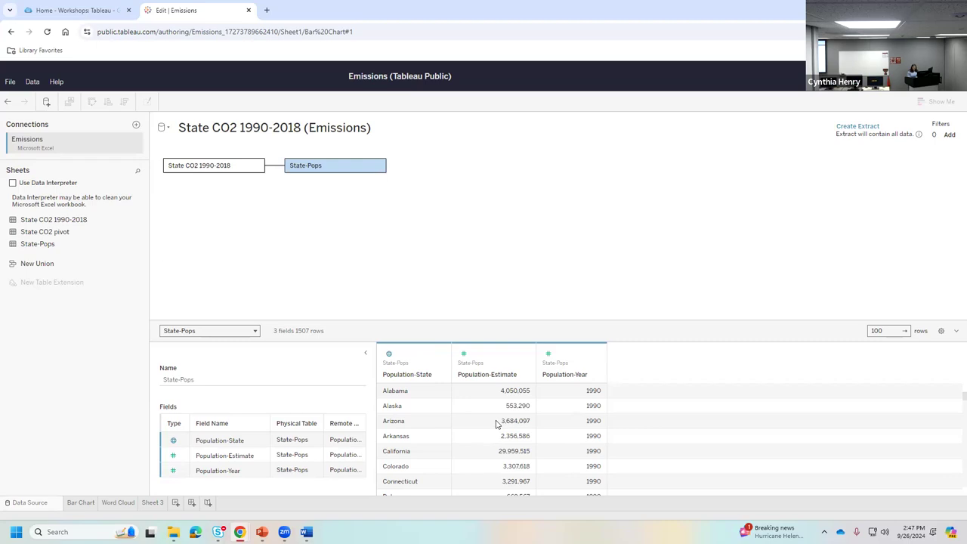
- Check the Population-Estimate and Population-Year data types without changing them, then move to Sheet 3
{"action": "left_click", "coordinate": [464, 354]}
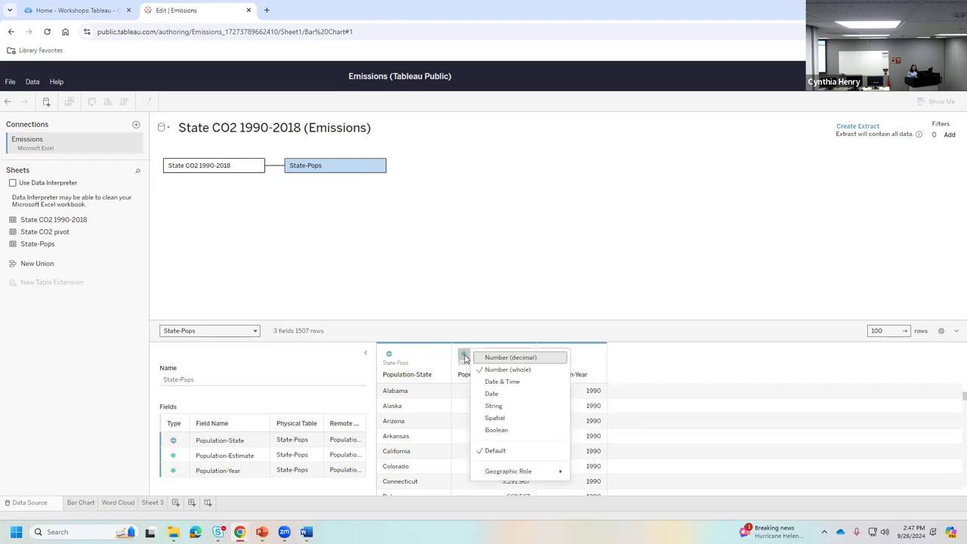
{"action": "left_click", "coordinate": [521, 306]}
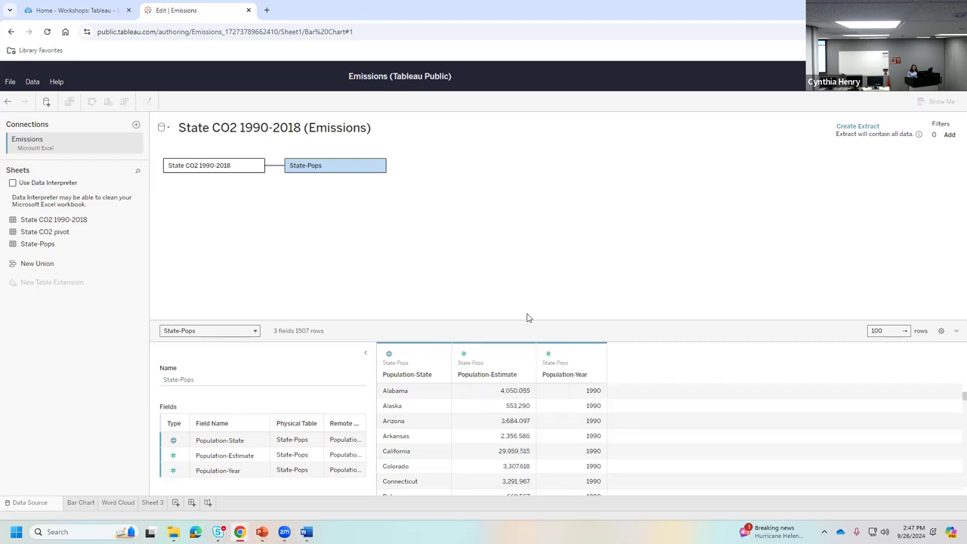
{"action": "left_click", "coordinate": [548, 355]}
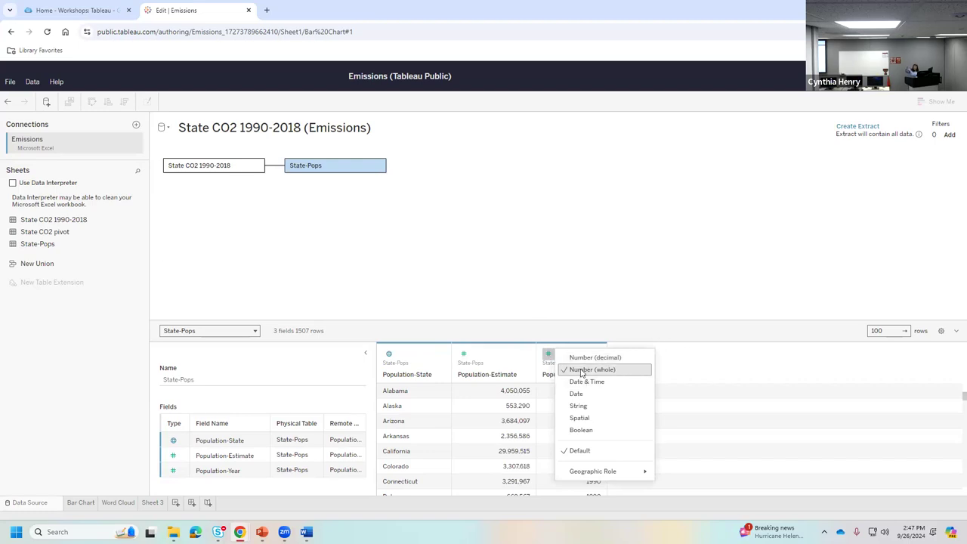
{"action": "left_click", "coordinate": [572, 285]}
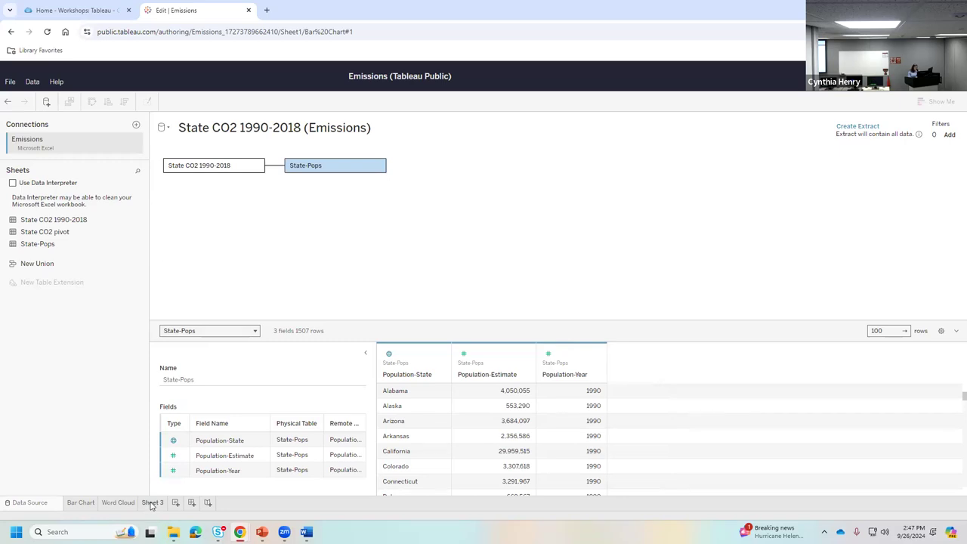
{"action": "left_click", "coordinate": [150, 503]}
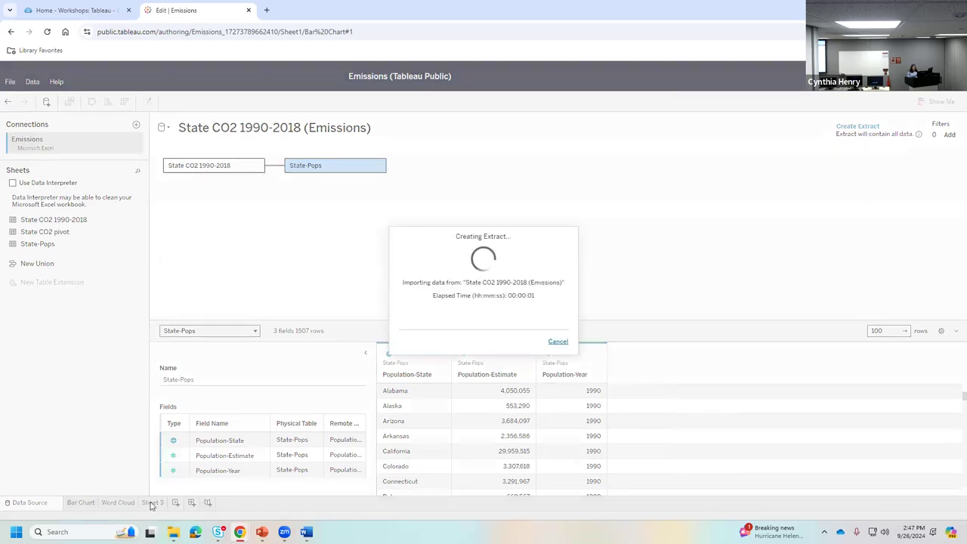
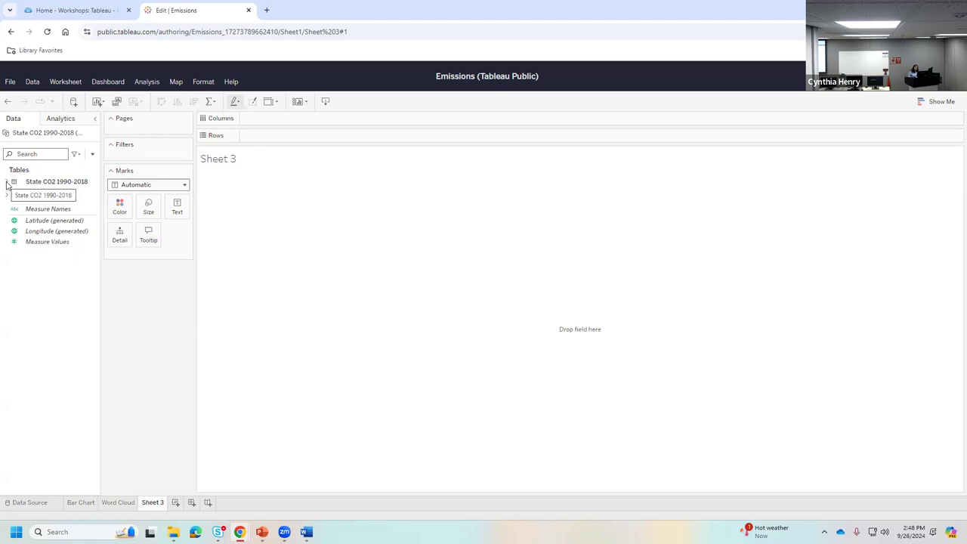
- Expand the State CO2 1990-2018 and State-Pops tables in the Data pane to show their fields
{"action": "left_click", "coordinate": [6, 182]}
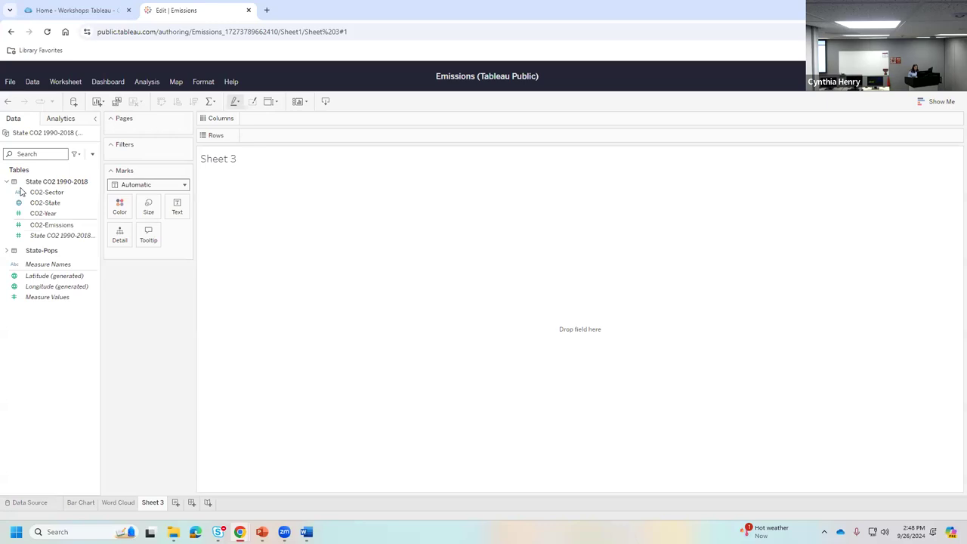
{"action": "left_click", "coordinate": [43, 235]}
{"action": "left_click", "coordinate": [5, 251]}
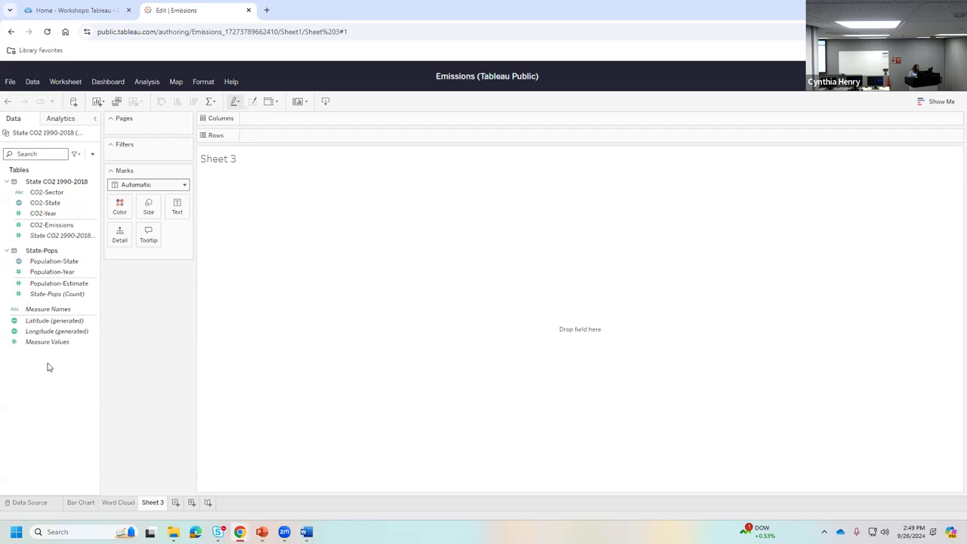
- Create a new calculated field, Calculation1, from the CO2-Emissions field's Create menu
{"action": "right_click", "coordinate": [72, 226]}
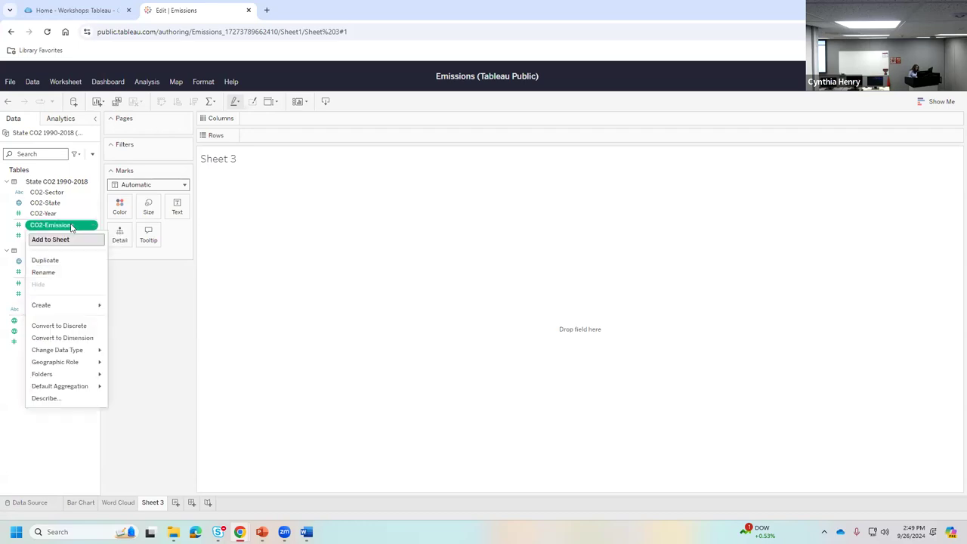
{"action": "mouse_move", "coordinate": [64, 310]}
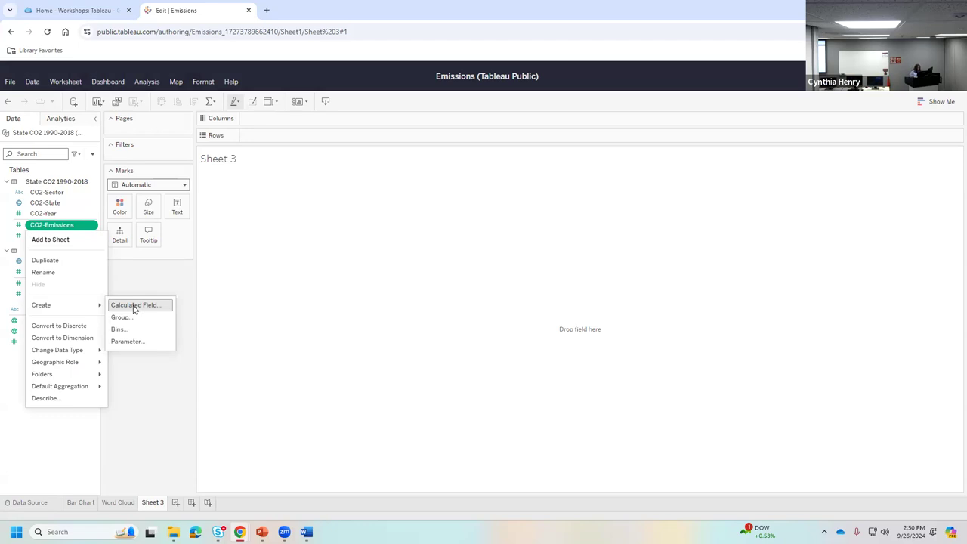
{"action": "left_click", "coordinate": [134, 306]}
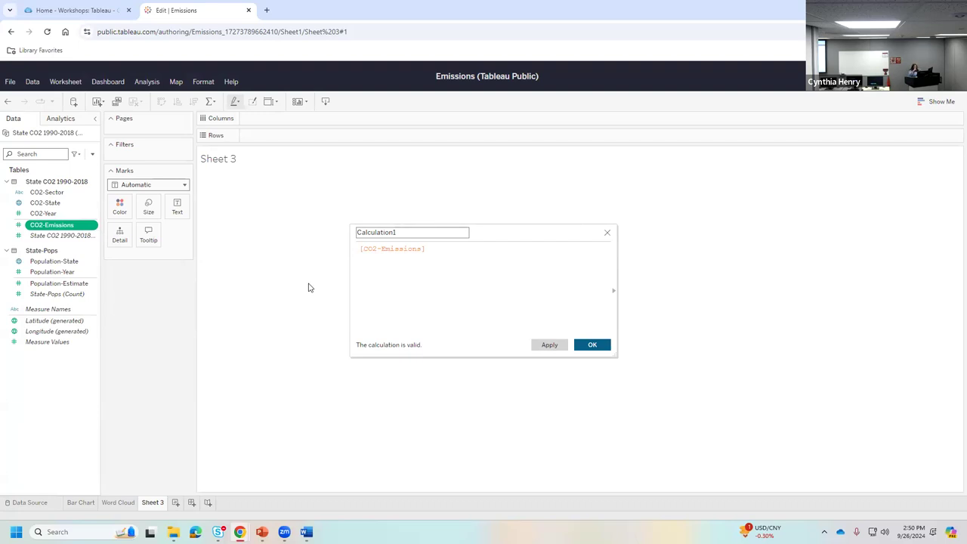
- Name the calculation Normalized Emissions with formula [CO2-Emissions]/[Population-Estimate] and save it
{"action": "double_click", "coordinate": [404, 234]}
{"action": "type", "text": "Normalized Emissions"}
{"action": "left_click", "coordinate": [433, 247]}
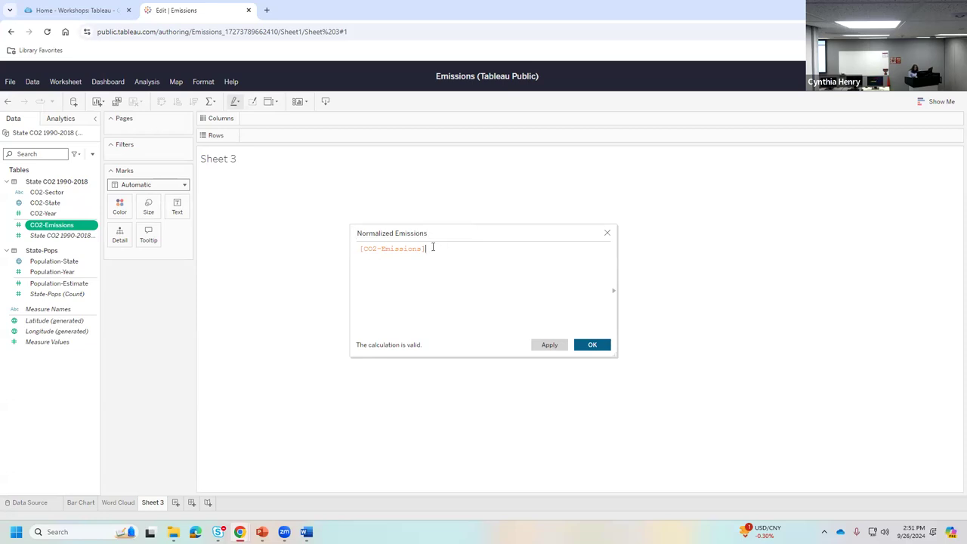
{"action": "type", "text": "/"}
{"action": "type", "text": "Pop"}
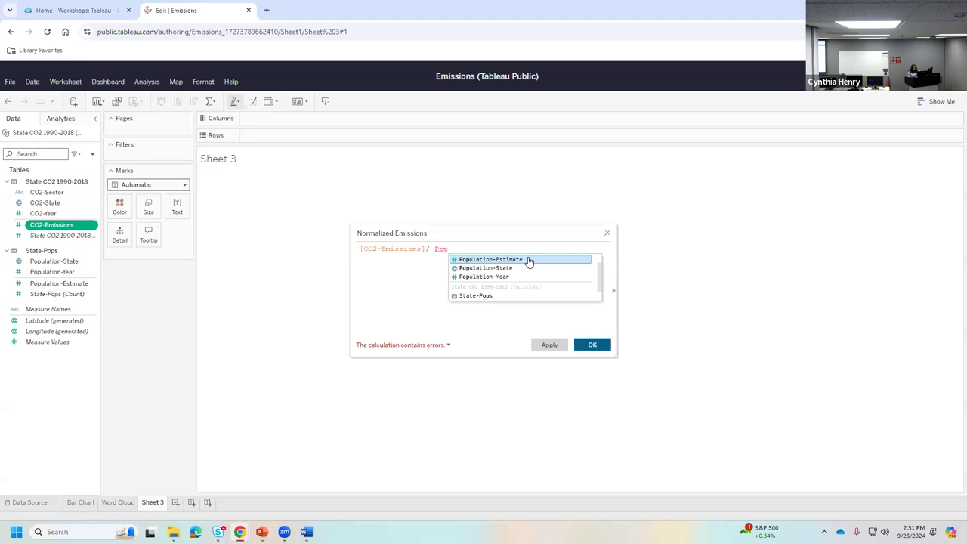
{"action": "left_click", "coordinate": [529, 260]}
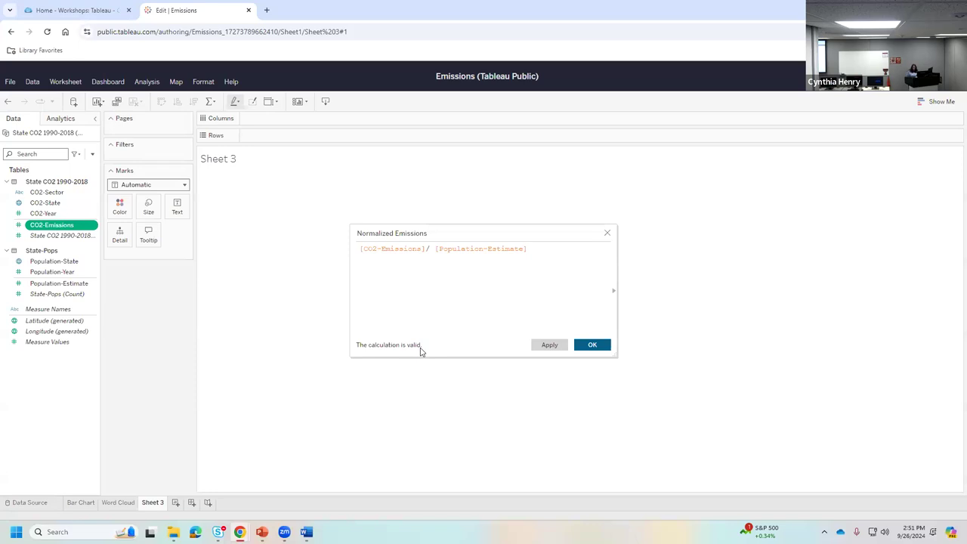
{"action": "left_click", "coordinate": [592, 343]}
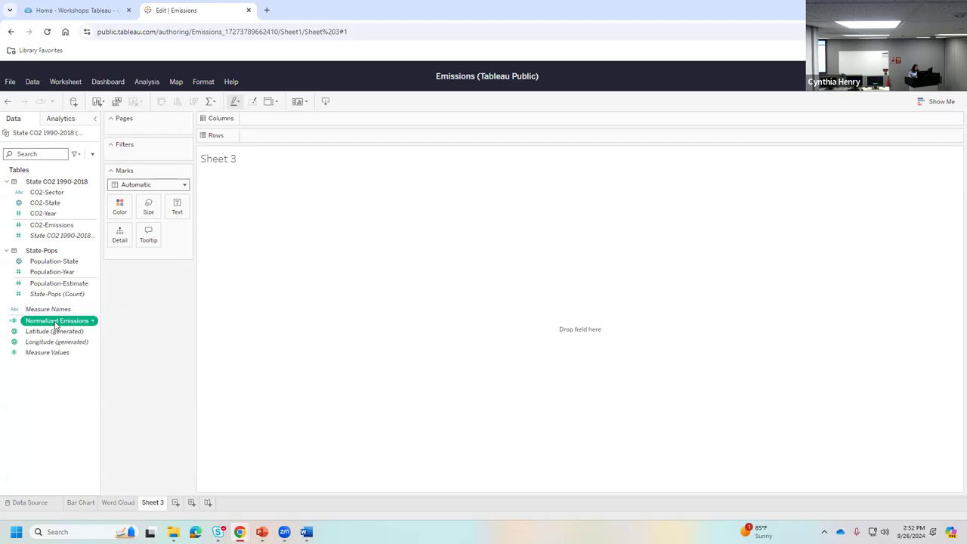
- Plot Normalized Emissions by CO2-State as a labelled symbol map, then pan and zoom to frame it
{"action": "left_click", "coordinate": [67, 206]}
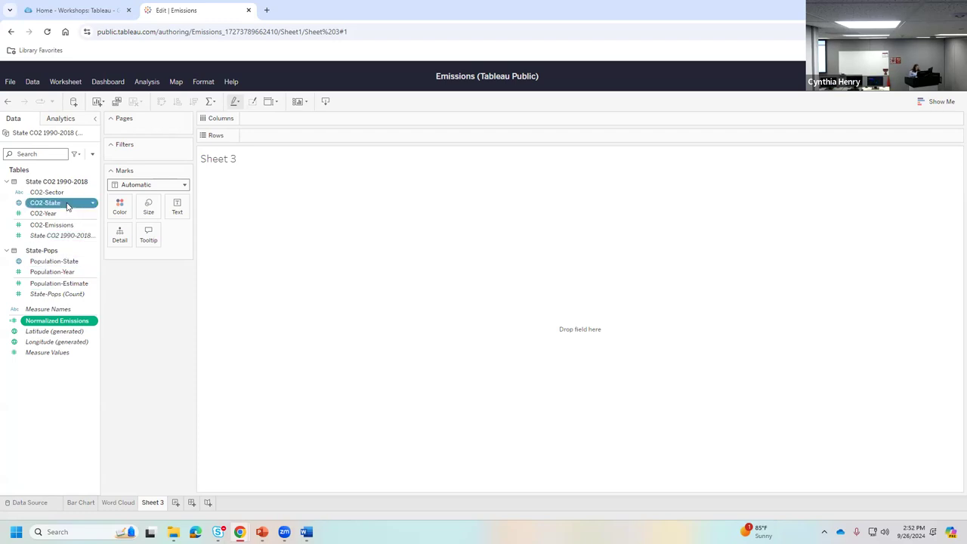
{"action": "left_click_drag", "start_coordinate": [67, 206], "coordinate": [411, 233]}
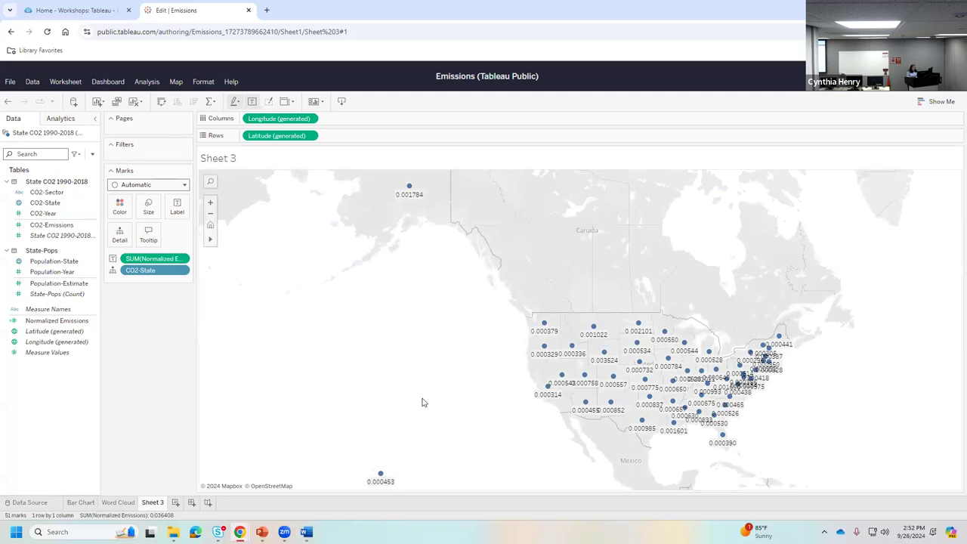
{"action": "mouse_move", "coordinate": [211, 244]}
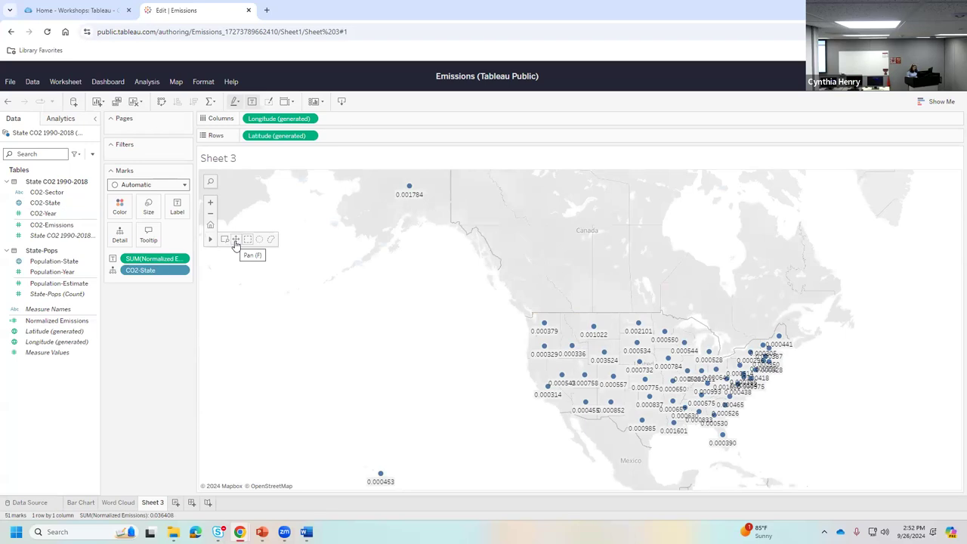
{"action": "left_click", "coordinate": [236, 242]}
{"action": "left_click_drag", "start_coordinate": [442, 302], "coordinate": [413, 302]}
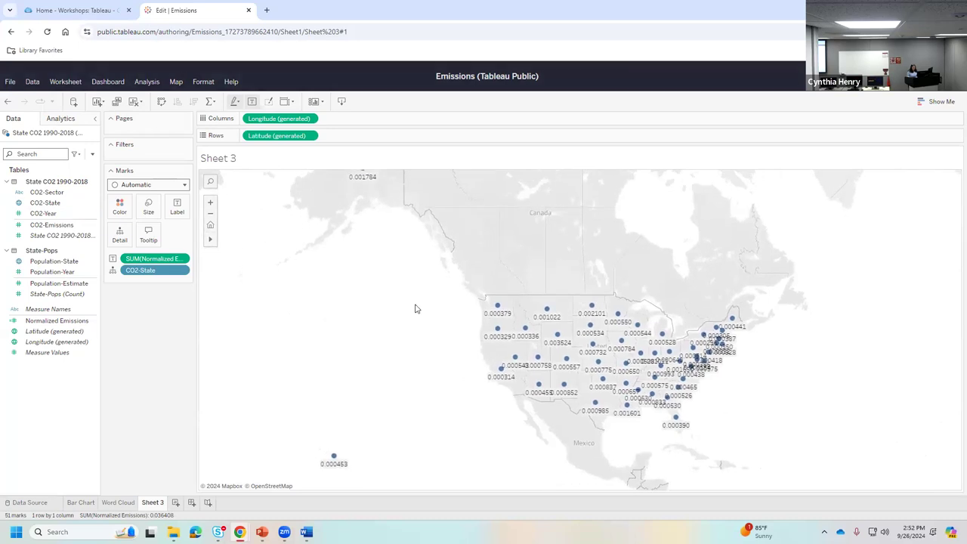
{"action": "scroll", "coordinate": [415, 308], "scroll_direction": "down", "scroll_amount": 3}
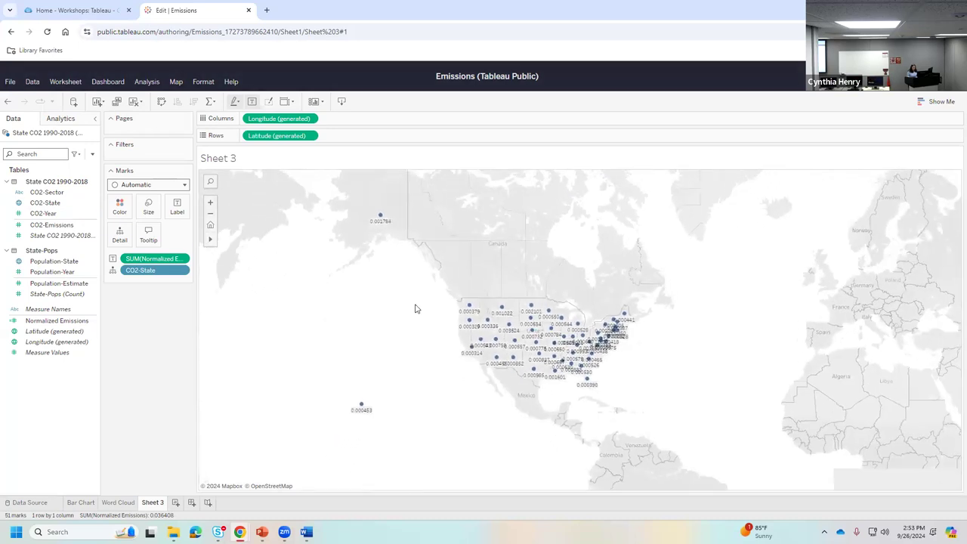
{"action": "left_click_drag", "start_coordinate": [412, 329], "coordinate": [314, 326]}
{"action": "scroll", "coordinate": [309, 330], "scroll_direction": "down", "scroll_amount": 2}
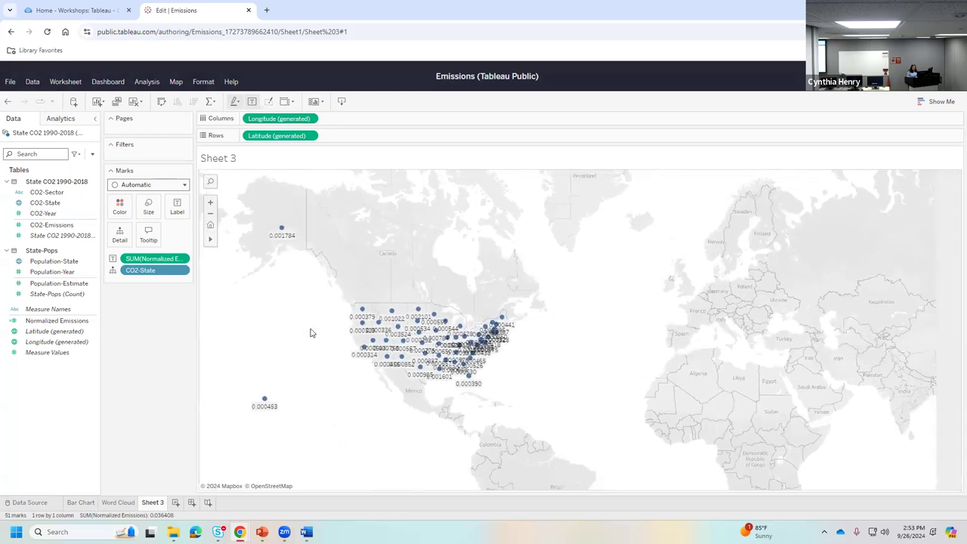
{"action": "scroll", "coordinate": [309, 332], "scroll_direction": "down", "scroll_amount": 2}
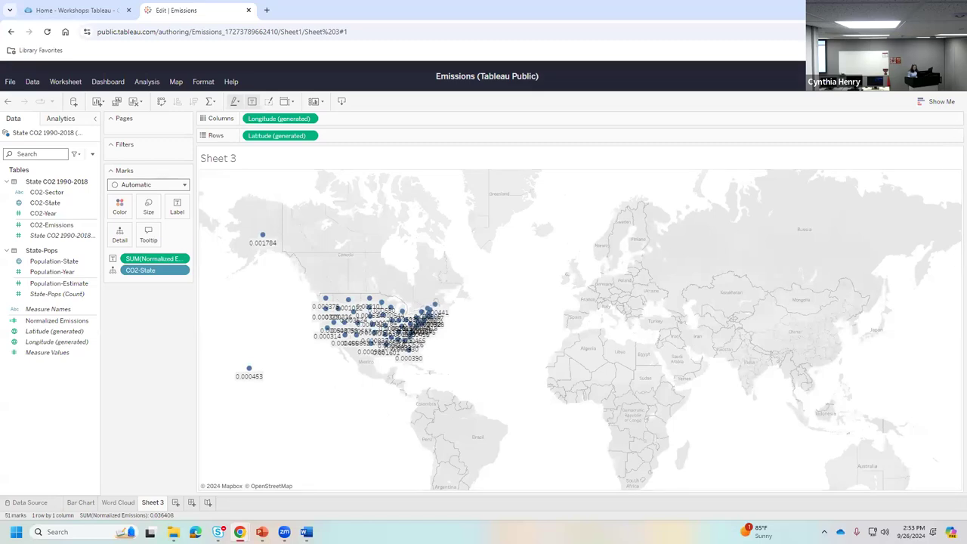
{"action": "left_click_drag", "start_coordinate": [630, 307], "coordinate": [753, 369]}
{"action": "scroll", "coordinate": [680, 317], "scroll_direction": "up", "scroll_amount": 3}
- Change Sheet 3 to a filled map shading each state by Normalized Emissions
{"action": "left_click", "coordinate": [937, 101]}
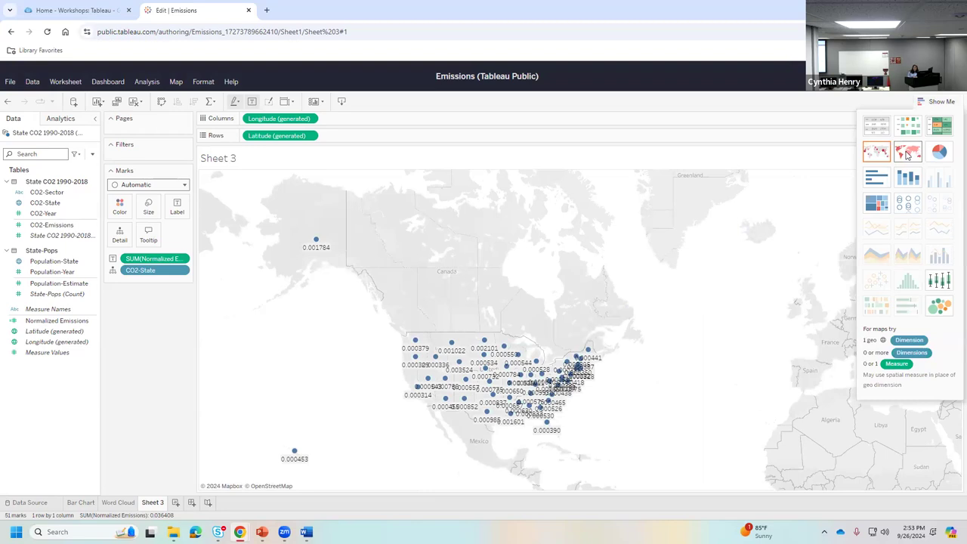
{"action": "left_click", "coordinate": [907, 152]}
{"action": "left_click", "coordinate": [941, 101]}
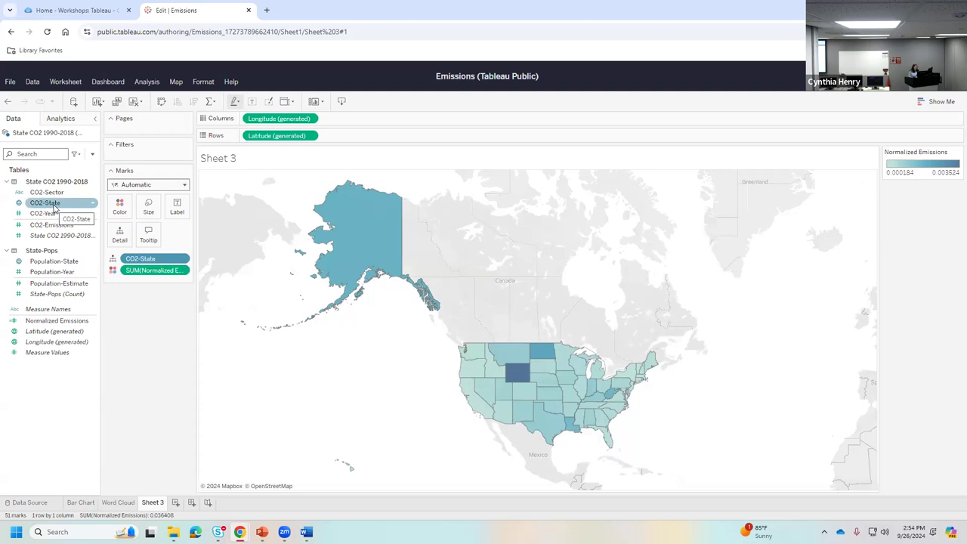
- Undo the duplicate CO2-State, then switch the view to horizontal bars of Normalized Emissions
{"action": "left_click", "coordinate": [54, 204]}
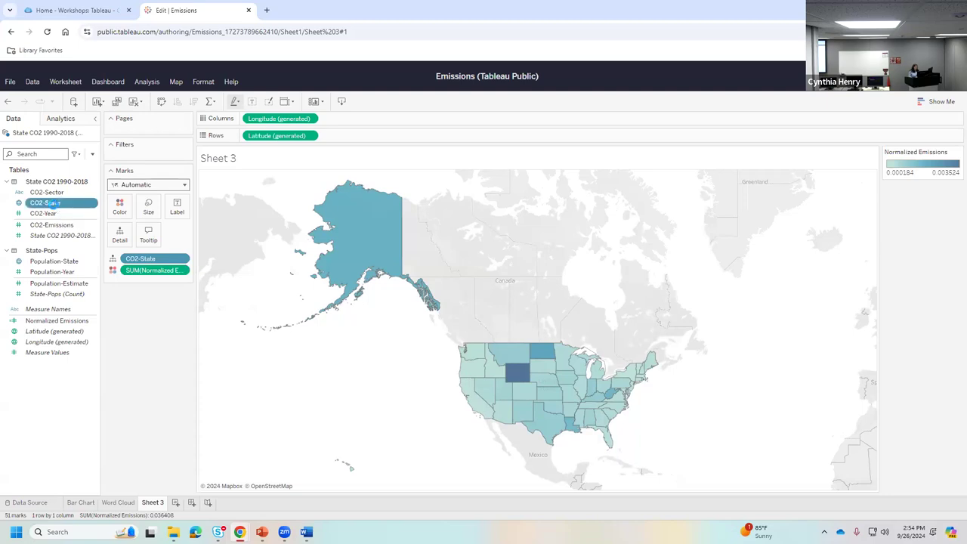
{"action": "double_click", "coordinate": [54, 204]}
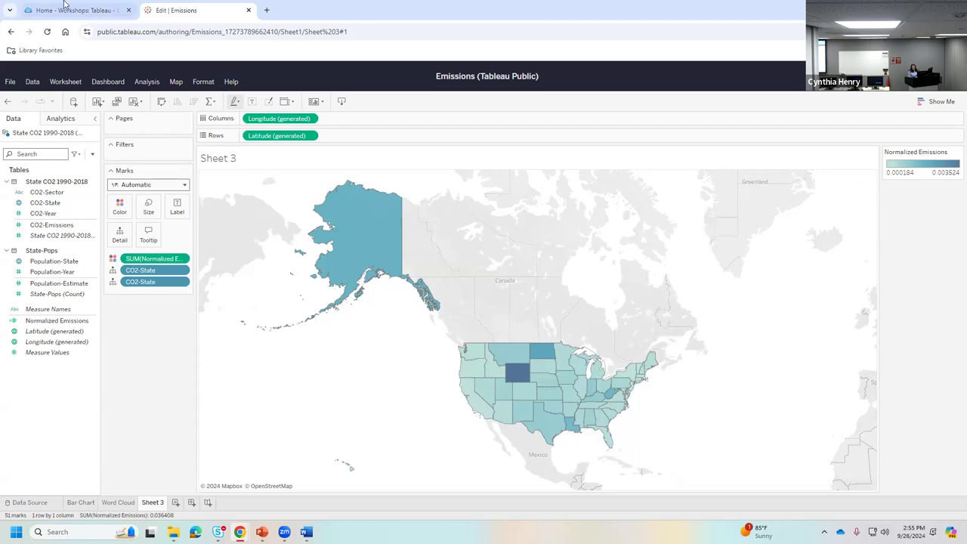
{"action": "left_click", "coordinate": [8, 103]}
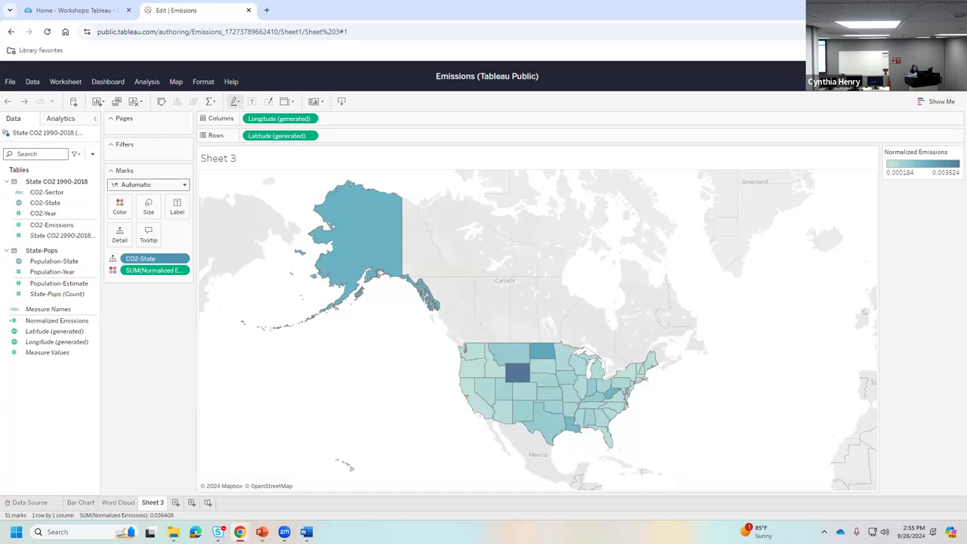
{"action": "left_click", "coordinate": [939, 101]}
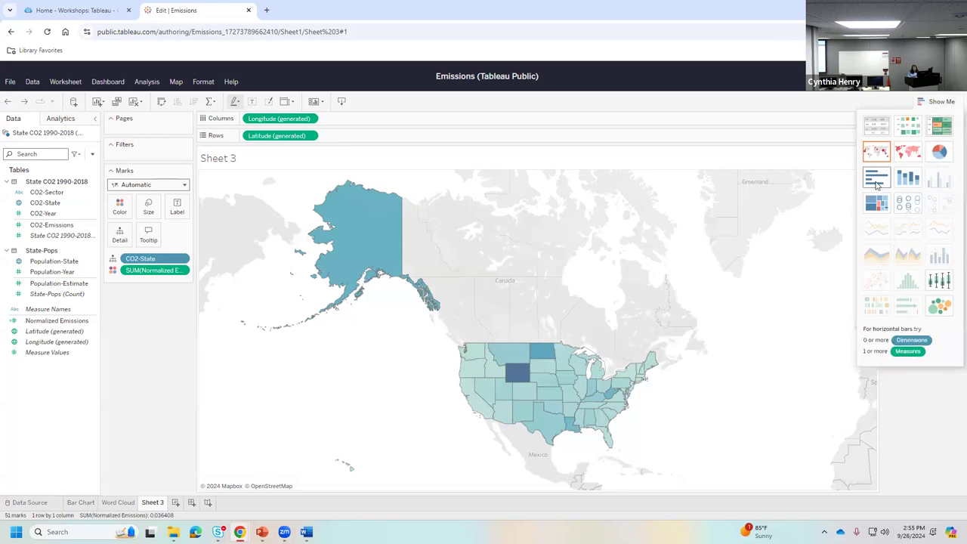
{"action": "left_click", "coordinate": [876, 180]}
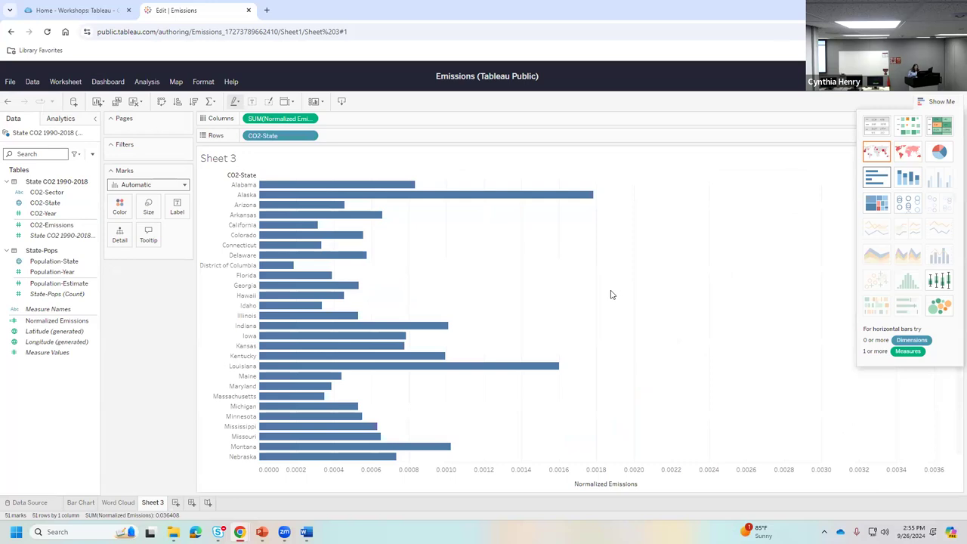
{"action": "left_click", "coordinate": [89, 273]}
- Sort state bars descending by Normalized Emissions and close the Show Me panel
{"action": "left_click", "coordinate": [192, 105]}
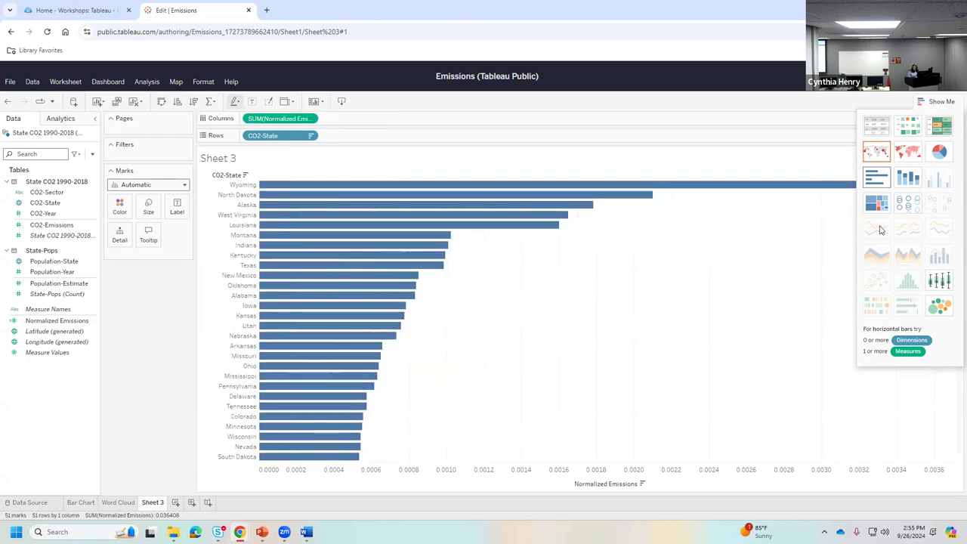
{"action": "left_click", "coordinate": [949, 101]}
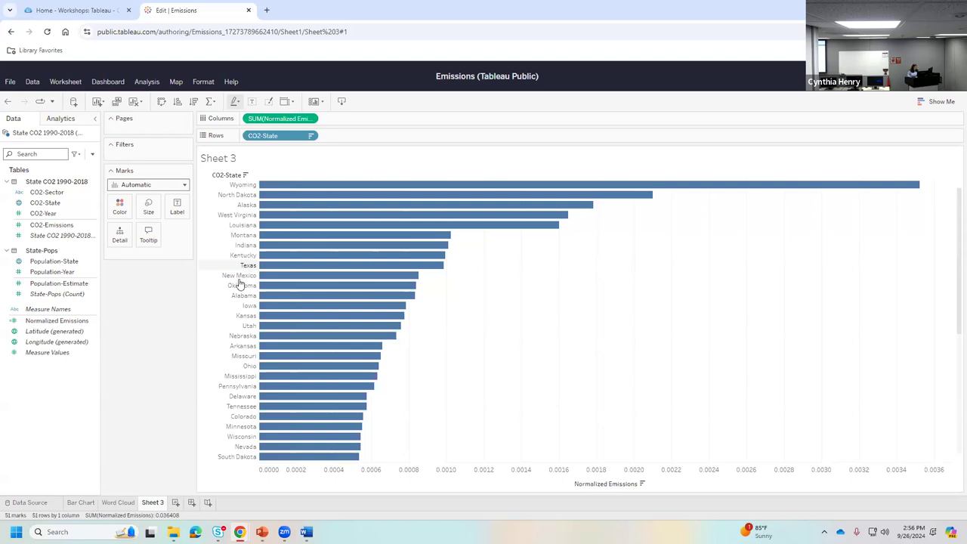
- Rename Sheet 3 to 'Stacked Bar Chart' and add a new blank Sheet 4
{"action": "right_click", "coordinate": [152, 502]}
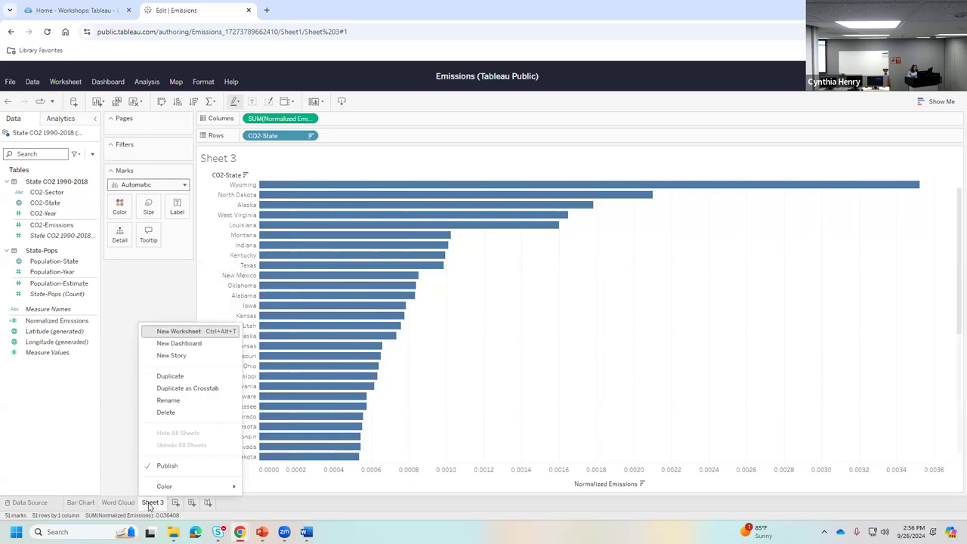
{"action": "left_click", "coordinate": [169, 399]}
{"action": "type", "text": "Stacked Bar Char"}
{"action": "key", "text": "BackSpace"}
{"action": "type", "text": "Chart"}
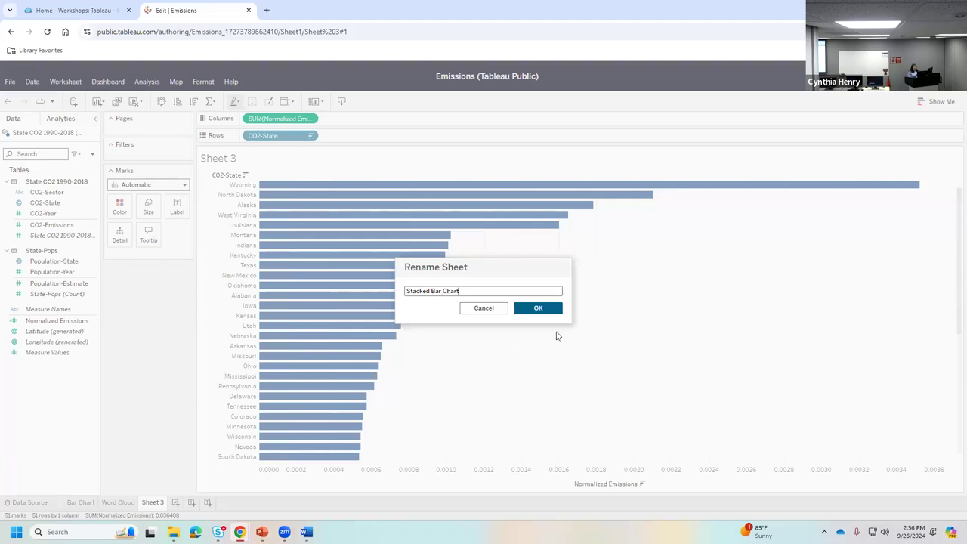
{"action": "left_click", "coordinate": [536, 307]}
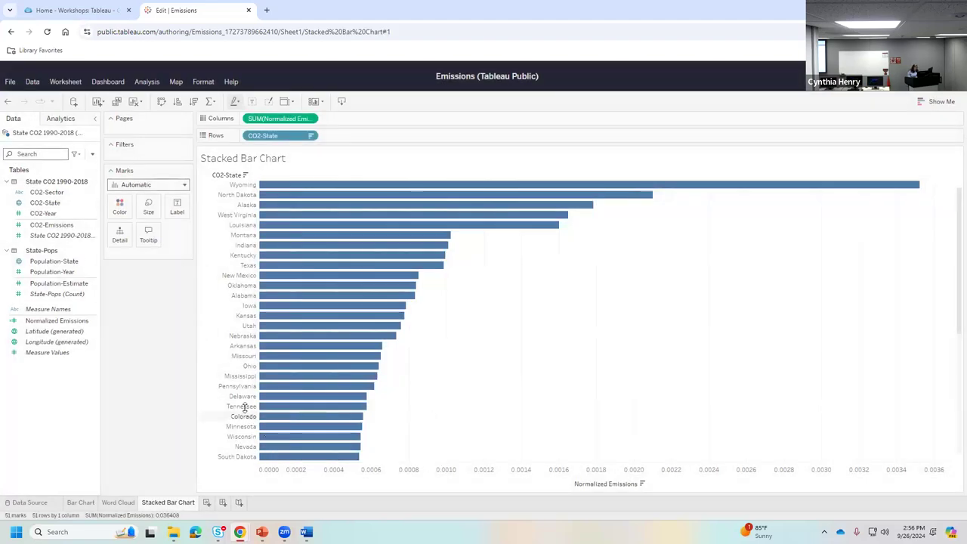
{"action": "left_click", "coordinate": [207, 504]}
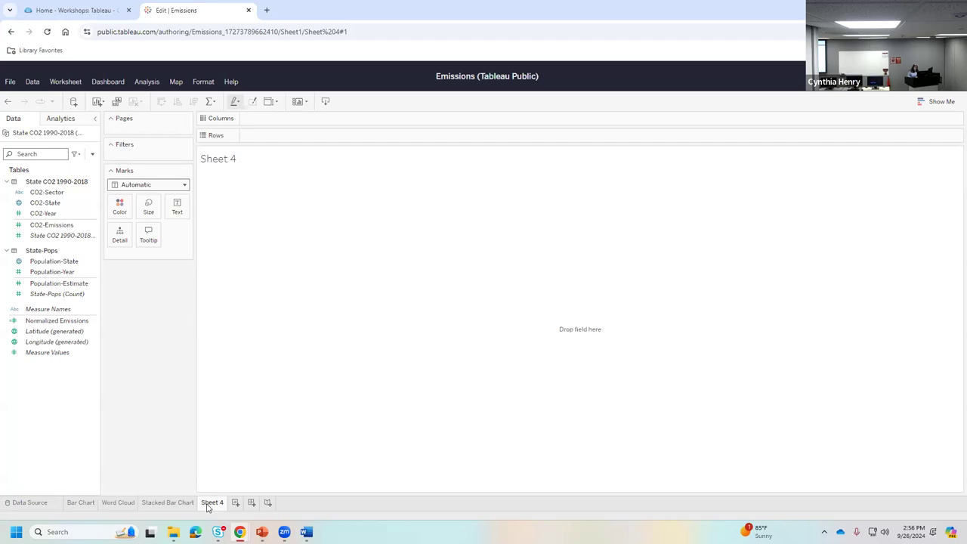
- Rename the Sheet 4 tab to 'Line Chart'
{"action": "right_click", "coordinate": [208, 504]}
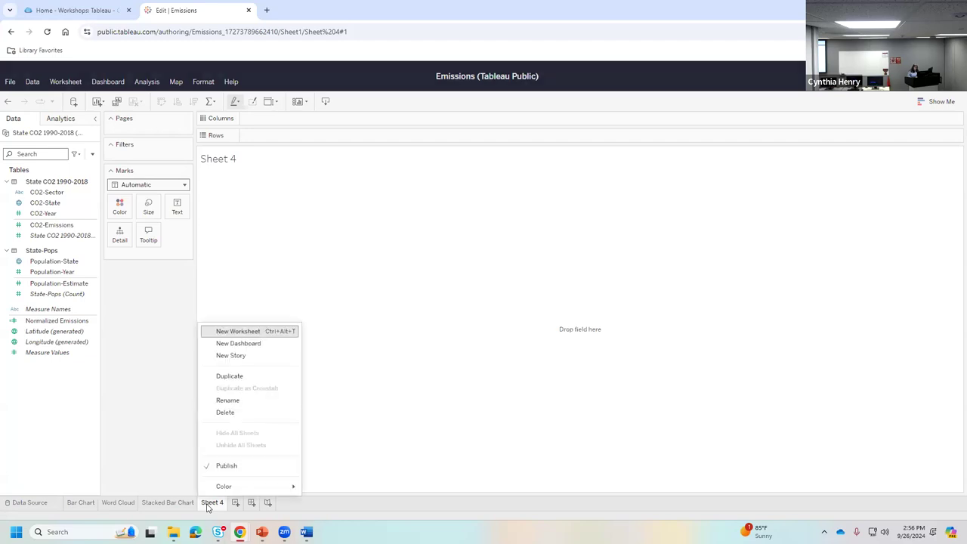
{"action": "left_click", "coordinate": [223, 401]}
{"action": "type", "text": "Line"}
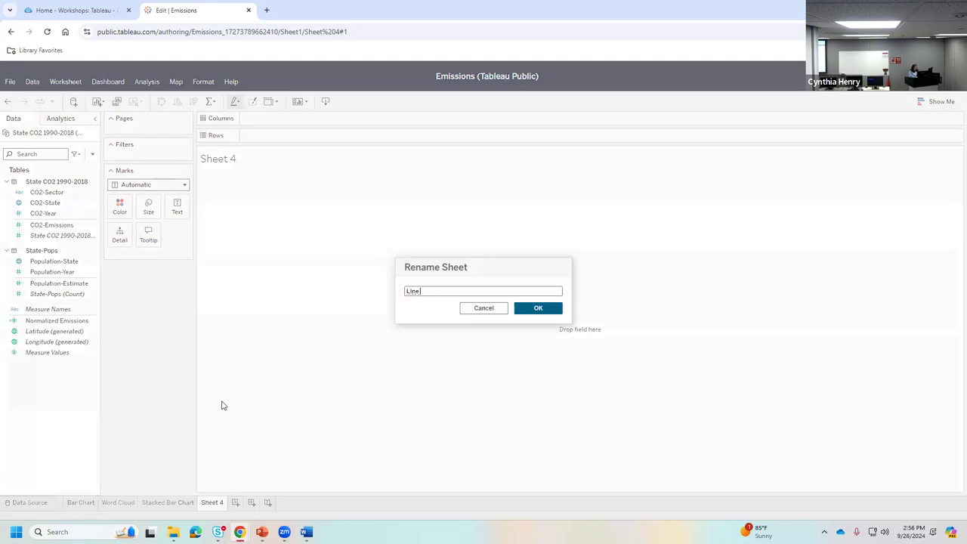
{"action": "type", "text": " Cha"}
{"action": "key", "text": "BackSpace"}
{"action": "key", "text": "BackSpace"}
{"action": "key", "text": "BackSpace"}
{"action": "key", "text": "BackSpace"}
{"action": "key", "text": "BackSpace"}
{"action": "type", "text": "ne Char"}
{"action": "left_click", "coordinate": [533, 307]}
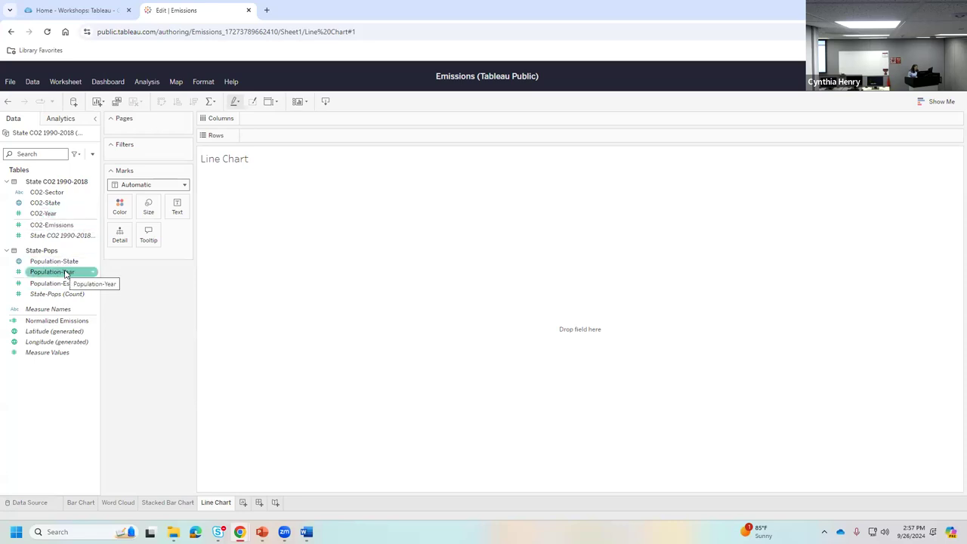
- Put CO2-Year on Columns and Normalized Emissions on Rows for a 1990–2018 line
{"action": "left_click", "coordinate": [39, 214]}
{"action": "left_click_drag", "start_coordinate": [49, 216], "coordinate": [291, 121]}
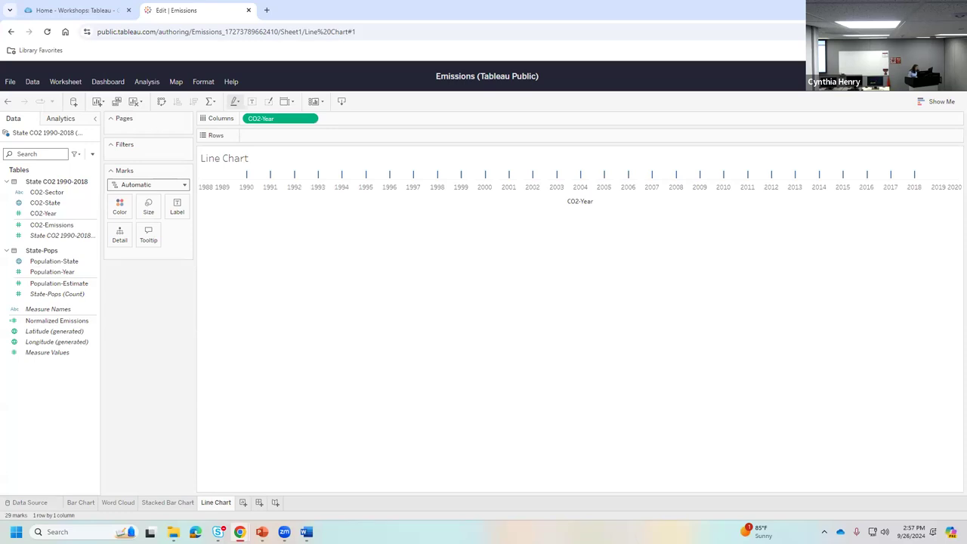
{"action": "left_click", "coordinate": [59, 331]}
{"action": "left_click", "coordinate": [57, 320]}
{"action": "left_click_drag", "start_coordinate": [58, 320], "coordinate": [285, 140]}
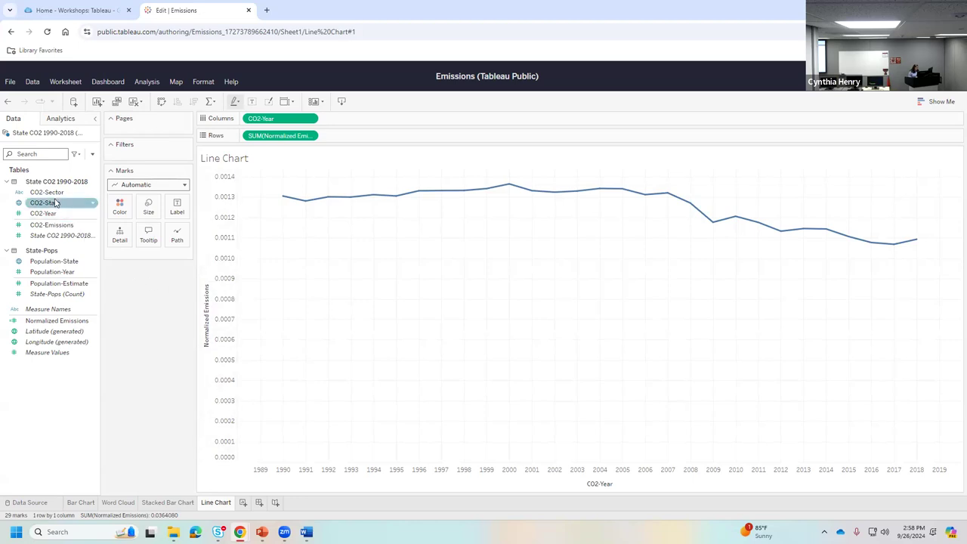
- Add CO2-Sector to the Line Chart marks so the five sector lines are labelled and coloured
{"action": "left_click_drag", "start_coordinate": [47, 195], "coordinate": [120, 237]}
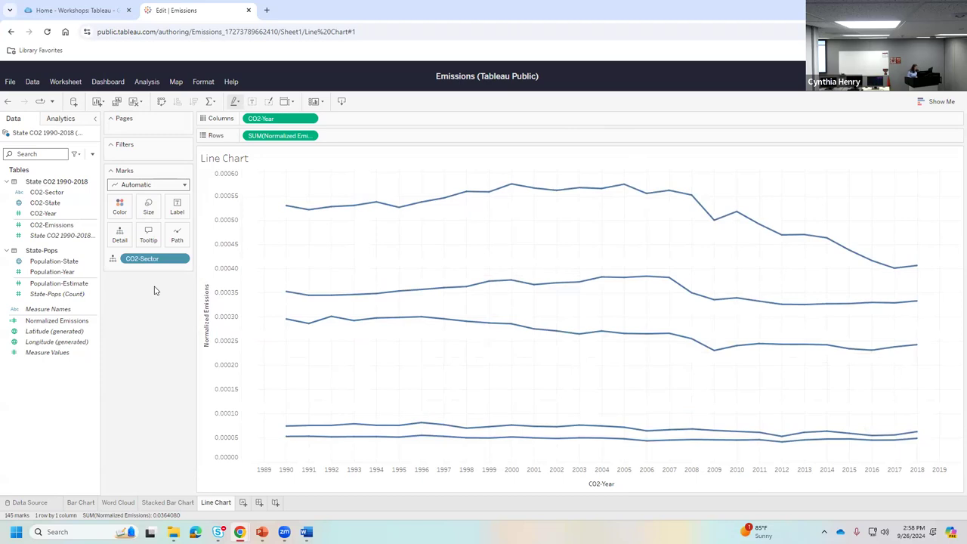
{"action": "left_click_drag", "start_coordinate": [151, 260], "coordinate": [181, 210]}
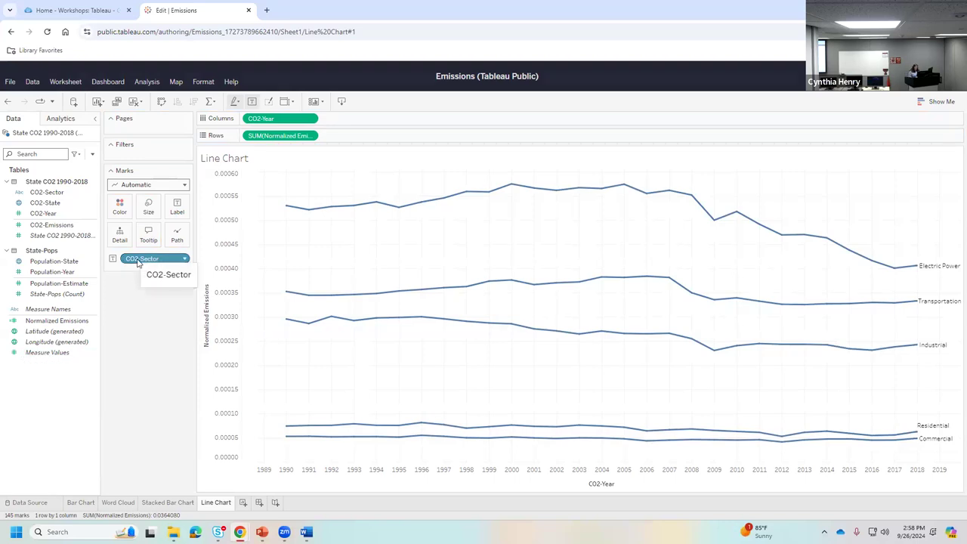
{"action": "left_click_drag", "start_coordinate": [139, 261], "coordinate": [119, 203]}
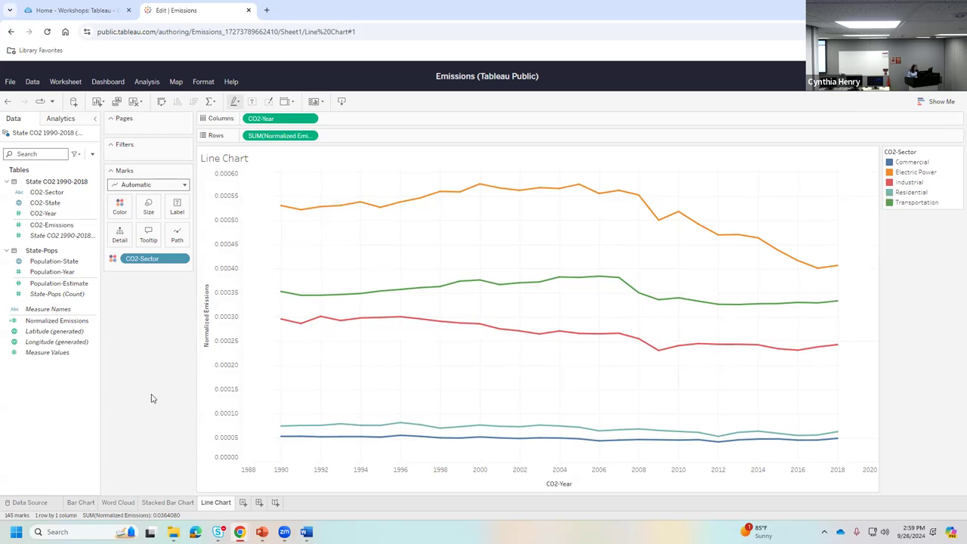
- Add a new worksheet and rename Sheet 5 to 'Map'
{"action": "left_click", "coordinate": [242, 503]}
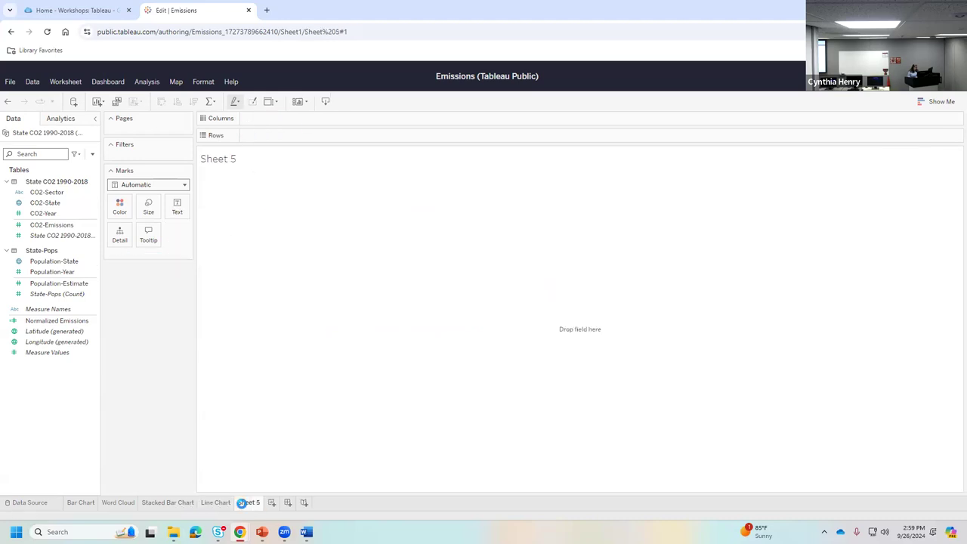
{"action": "right_click", "coordinate": [243, 506]}
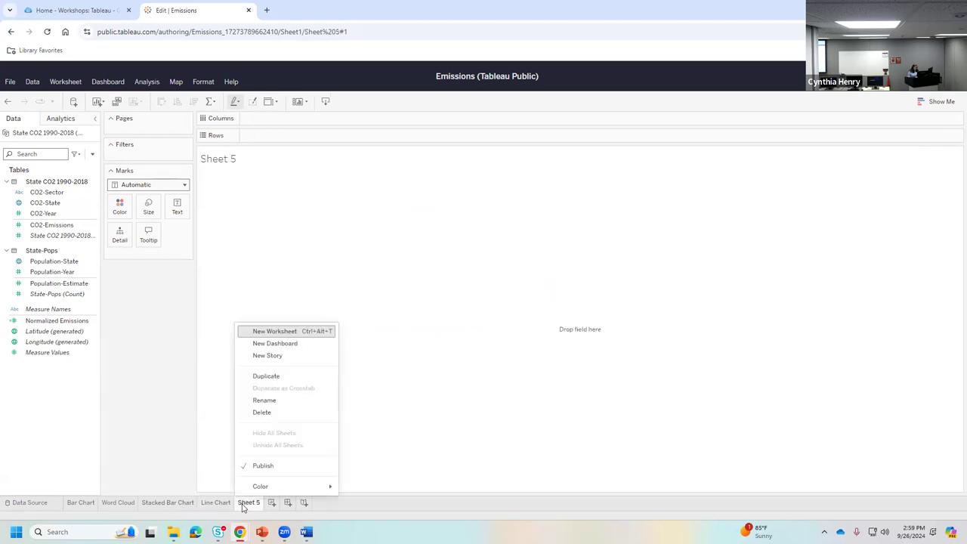
{"action": "left_click", "coordinate": [284, 400]}
{"action": "type", "text": "Map"}
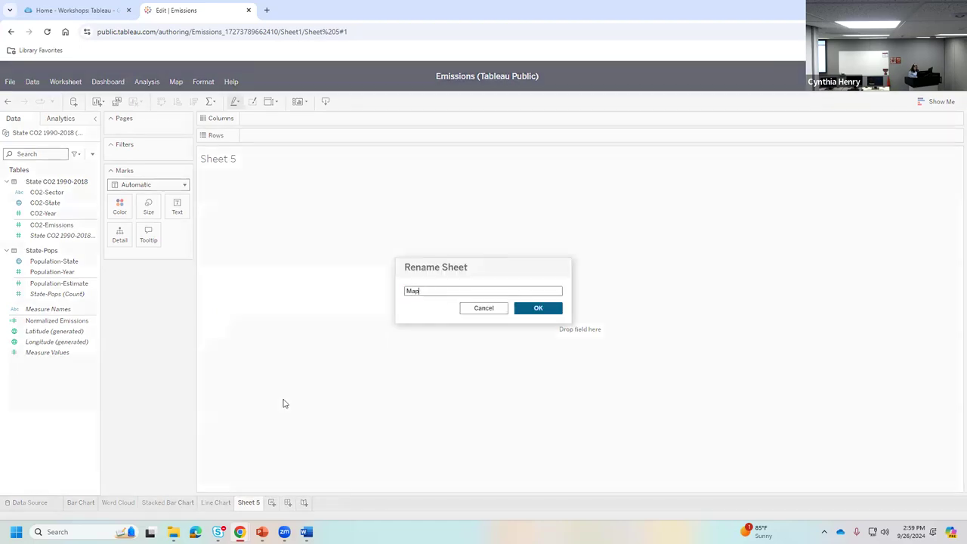
{"action": "left_click", "coordinate": [531, 310]}
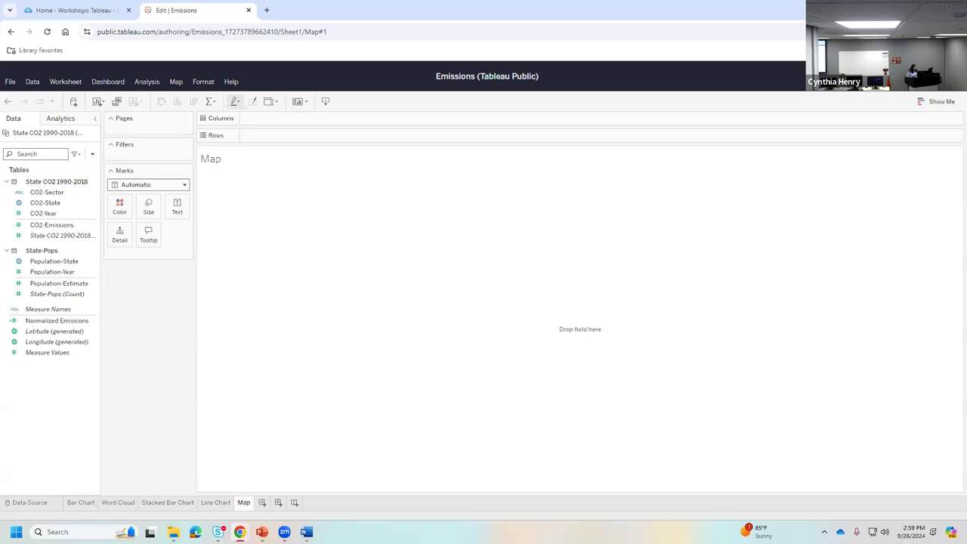
- Plot CO2-State as 51 points on a North America map and reposition the view
{"action": "left_click", "coordinate": [58, 206]}
{"action": "left_click_drag", "start_coordinate": [73, 224], "coordinate": [546, 320]}
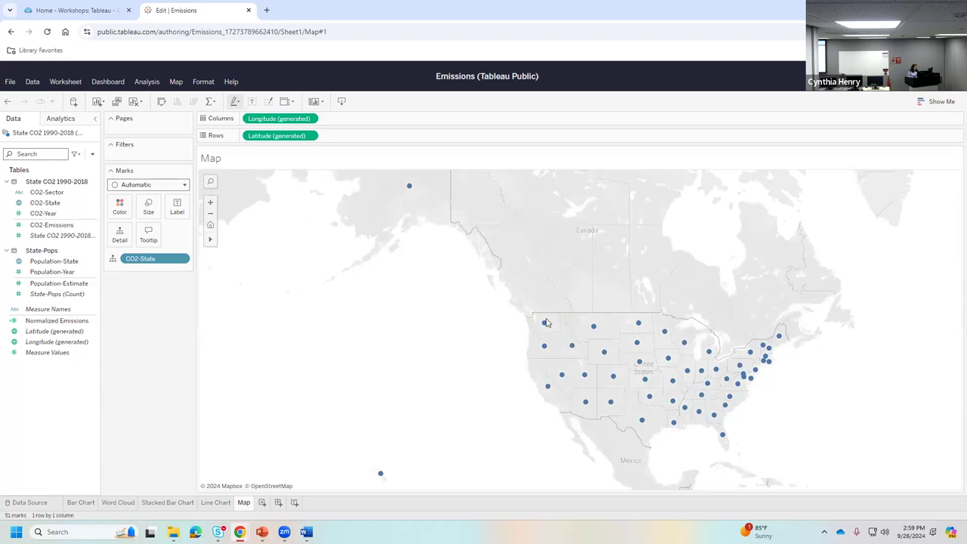
{"action": "left_click", "coordinate": [237, 243]}
{"action": "left_click_drag", "start_coordinate": [370, 345], "coordinate": [362, 360]}
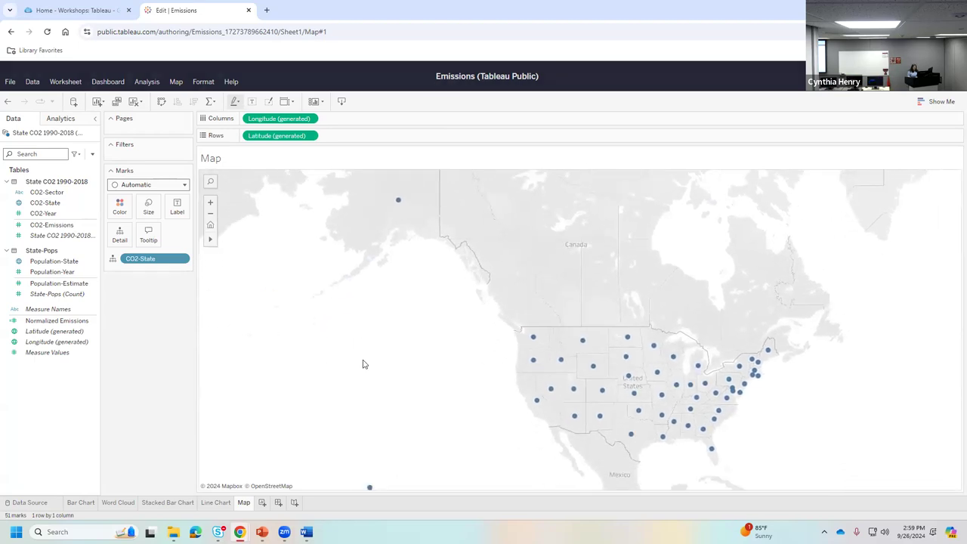
{"action": "scroll", "coordinate": [363, 360], "scroll_direction": "down", "scroll_amount": 2}
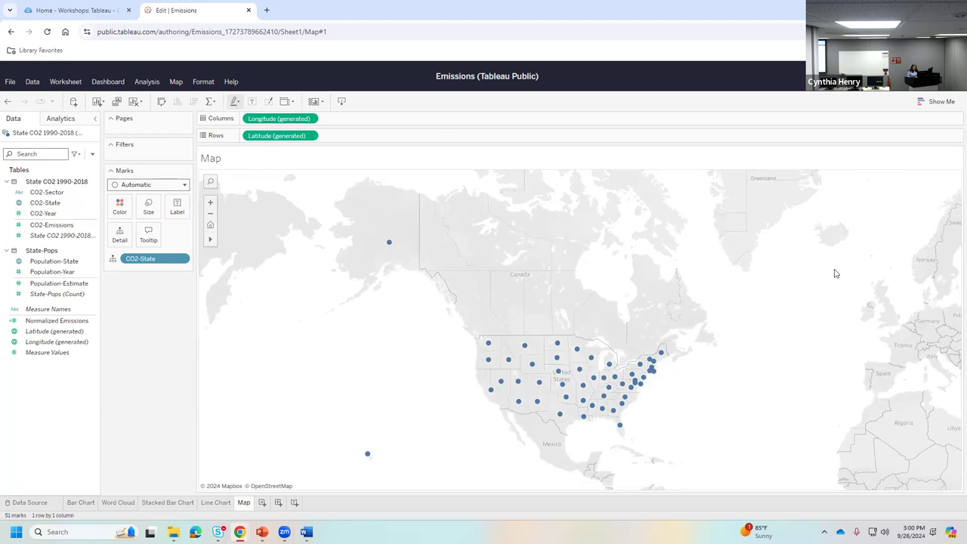
{"action": "left_click", "coordinate": [933, 104]}
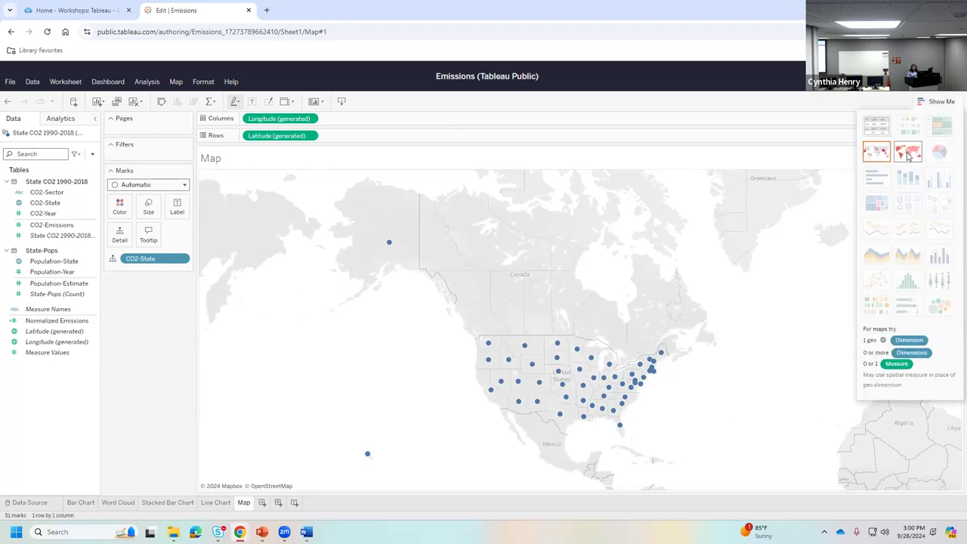
- Turn the state point map into a filled map with all 51 states shaded
{"action": "left_click", "coordinate": [907, 155]}
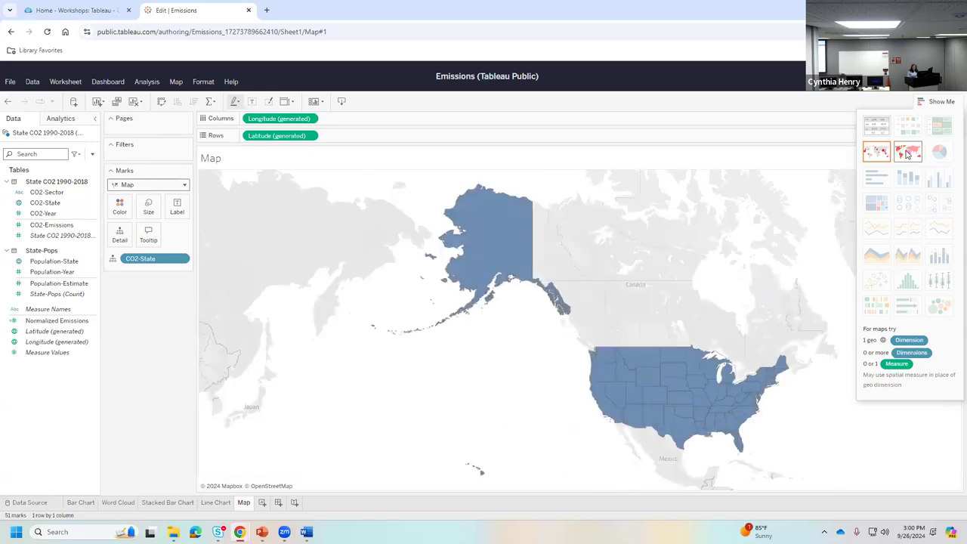
{"action": "left_click", "coordinate": [940, 102]}
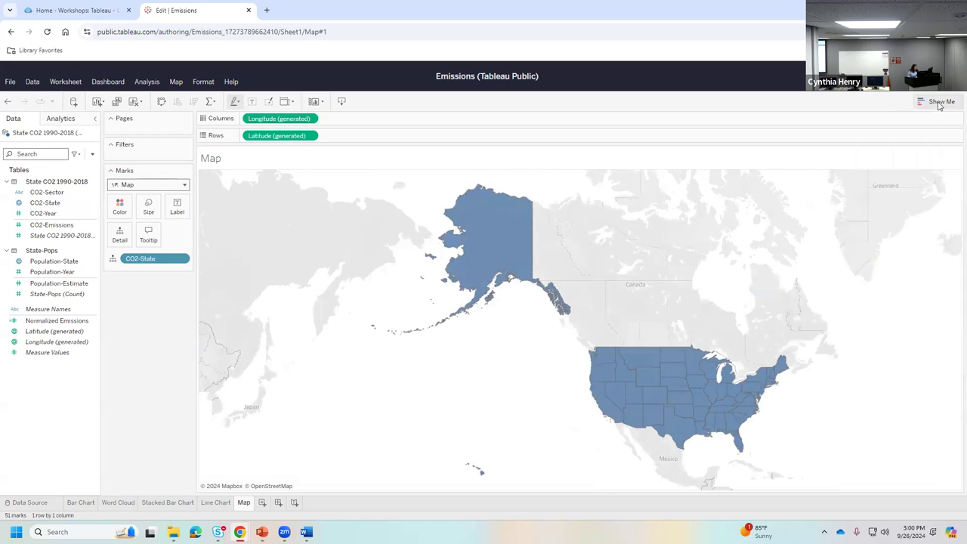
{"action": "left_click", "coordinate": [939, 105]}
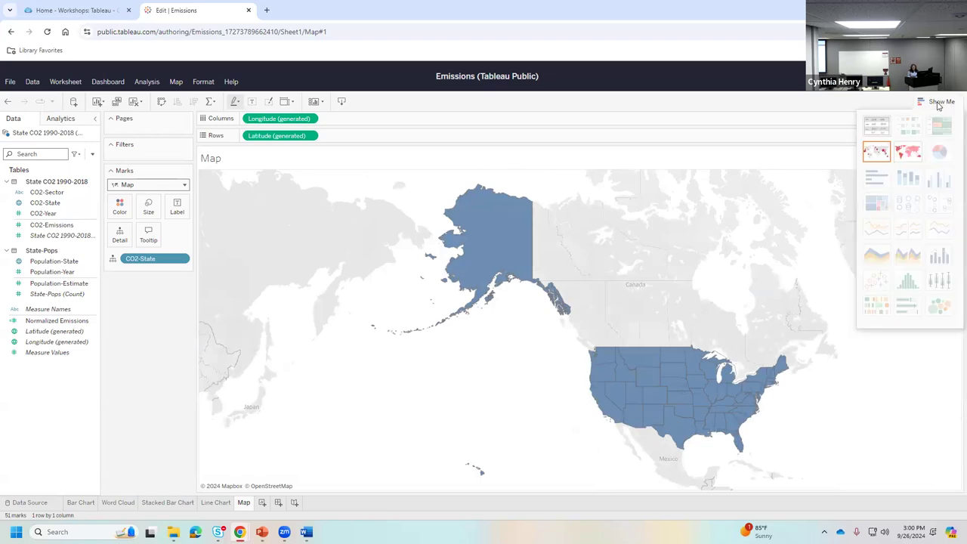
{"action": "left_click", "coordinate": [938, 105]}
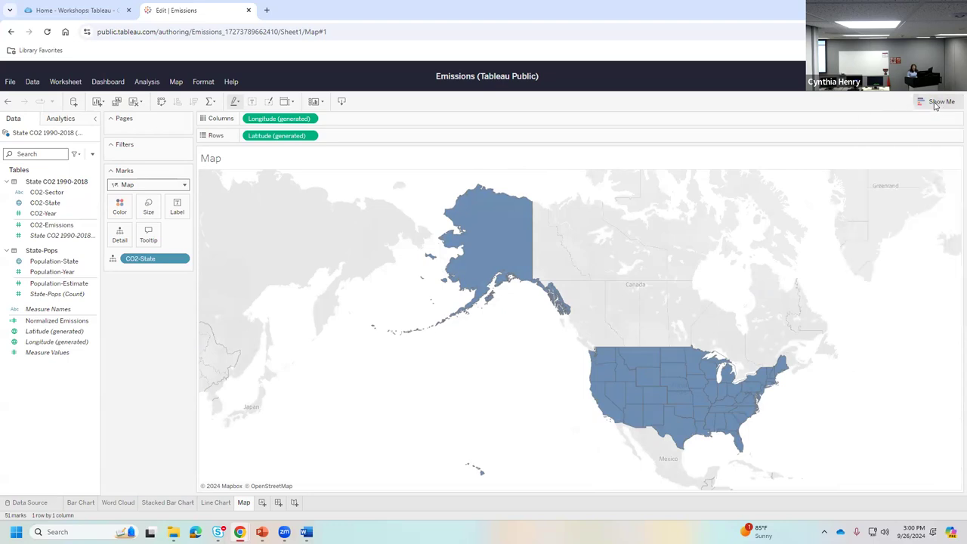
{"action": "left_click_drag", "start_coordinate": [479, 358], "coordinate": [408, 366]}
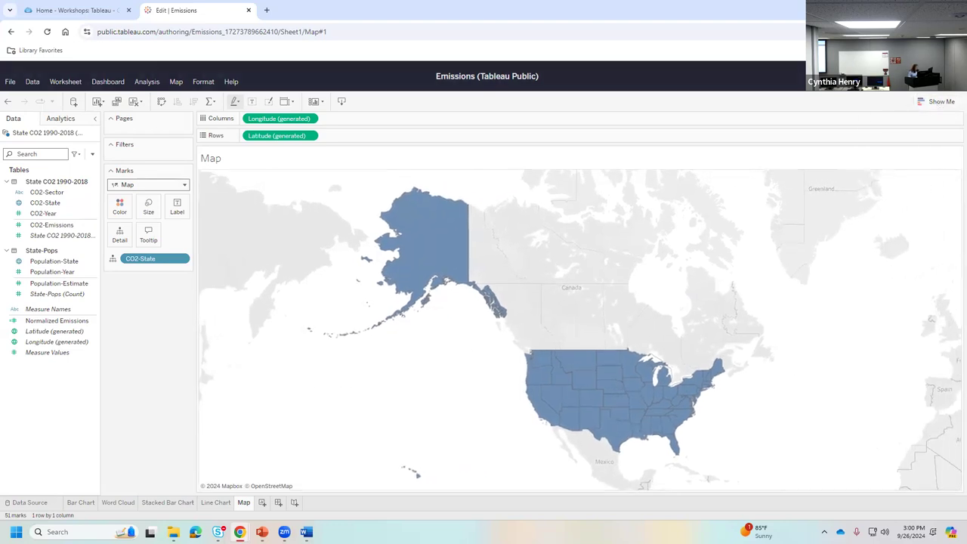
- Colour and size the states by summed Normalized Emissions, ranging 0.000184 to 0.003524
{"action": "left_click", "coordinate": [55, 336]}
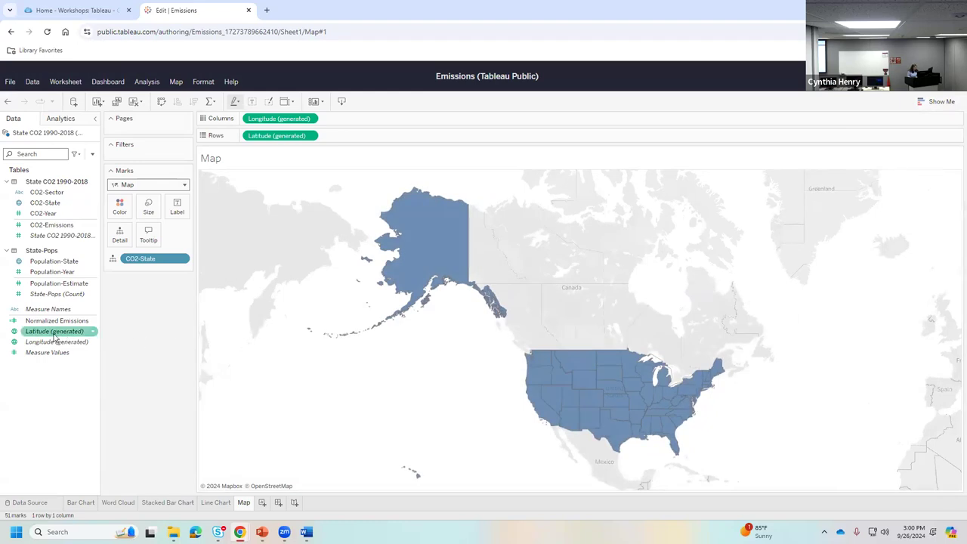
{"action": "left_click", "coordinate": [46, 321]}
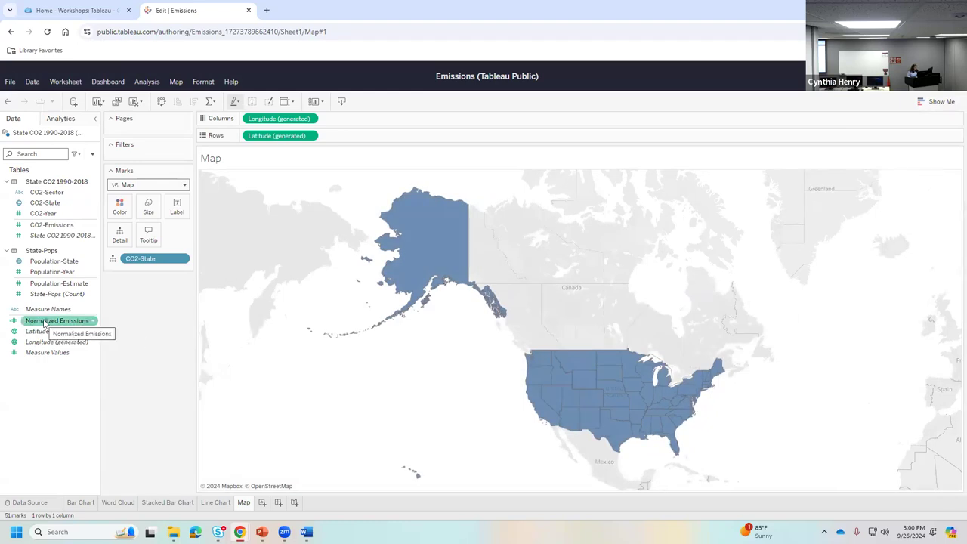
{"action": "left_click_drag", "start_coordinate": [46, 321], "coordinate": [119, 208]}
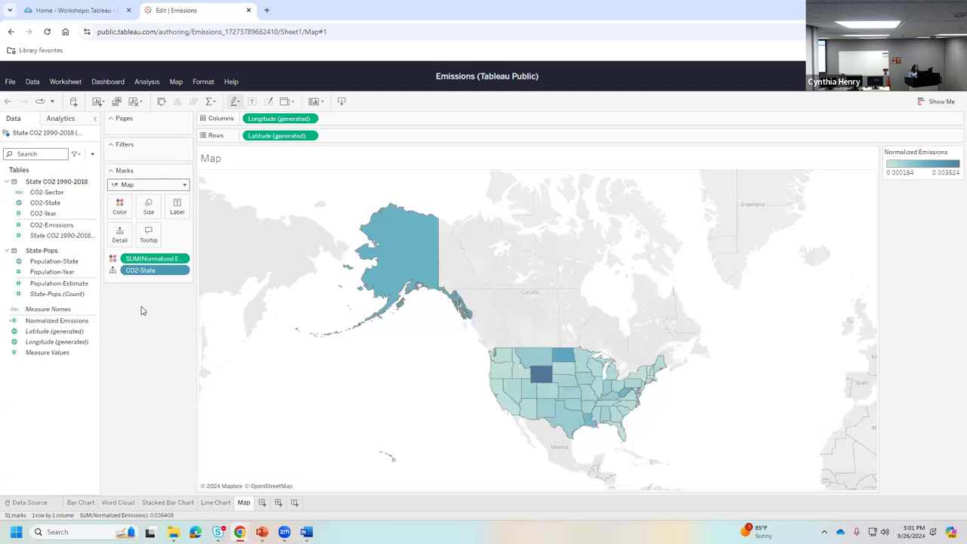
{"action": "left_click", "coordinate": [68, 323]}
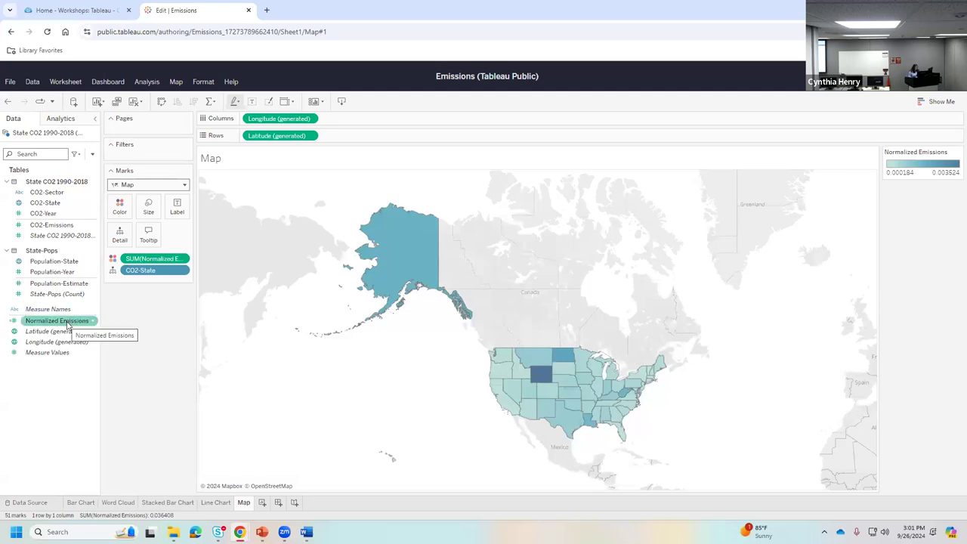
{"action": "left_click_drag", "start_coordinate": [68, 324], "coordinate": [148, 210]}
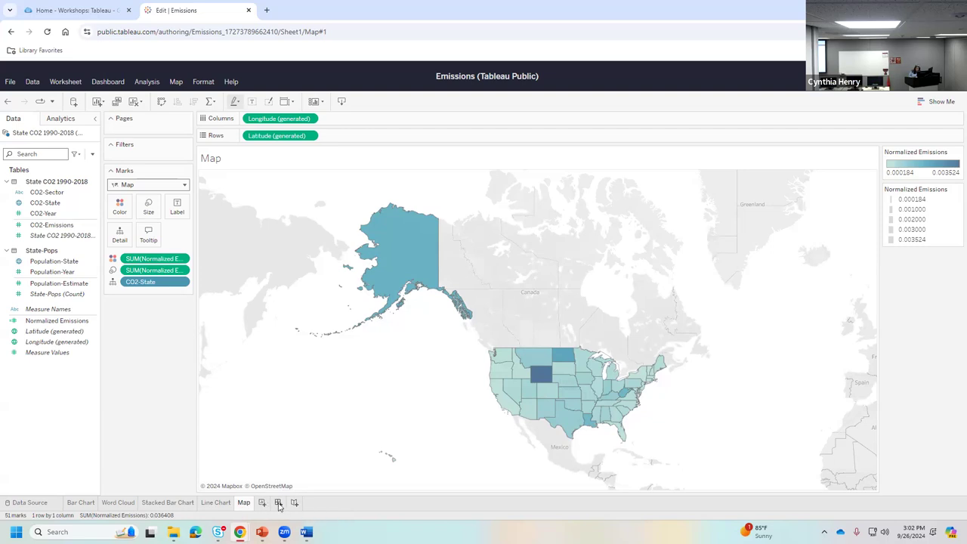
- Create Dashboard 1 and switch its size from a fixed preset to Automatic
{"action": "left_click", "coordinate": [278, 503]}
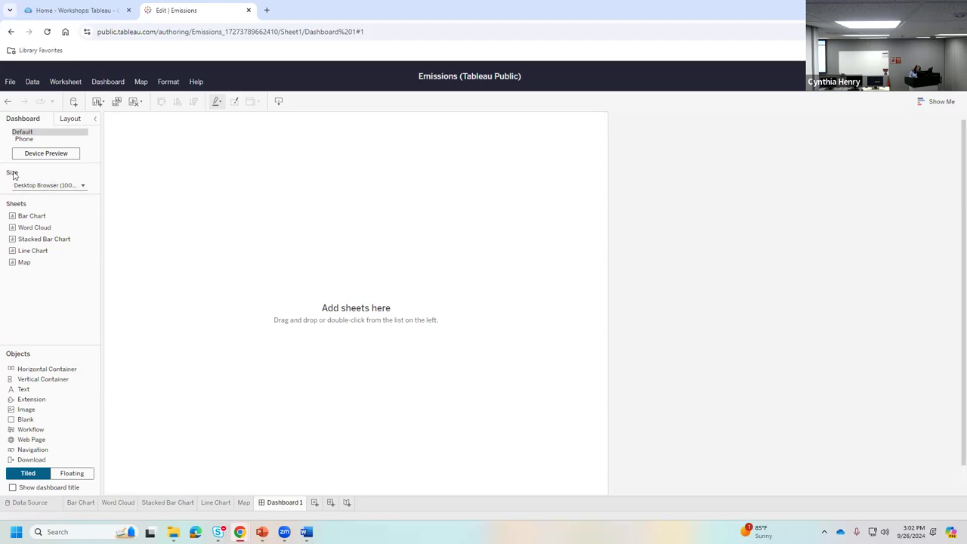
{"action": "left_click", "coordinate": [83, 186]}
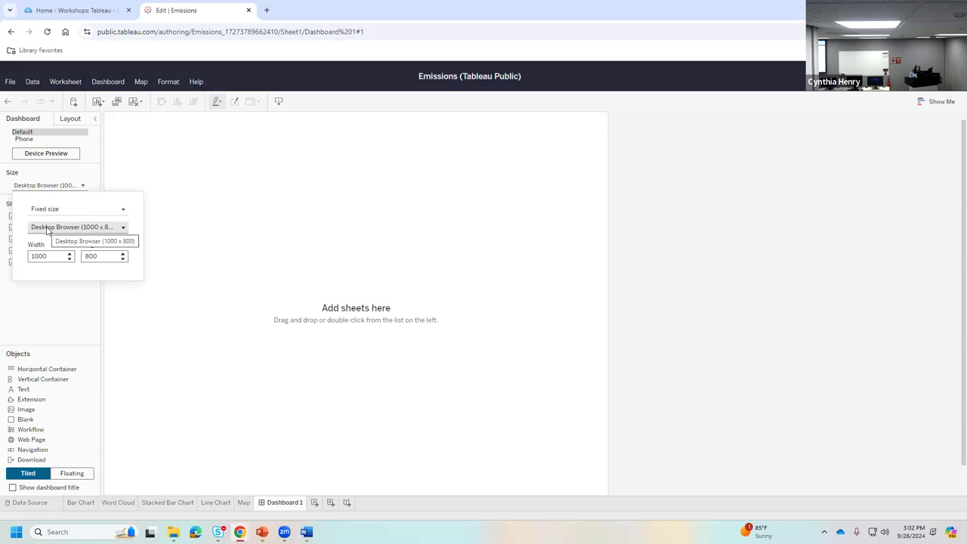
{"action": "left_click", "coordinate": [68, 227]}
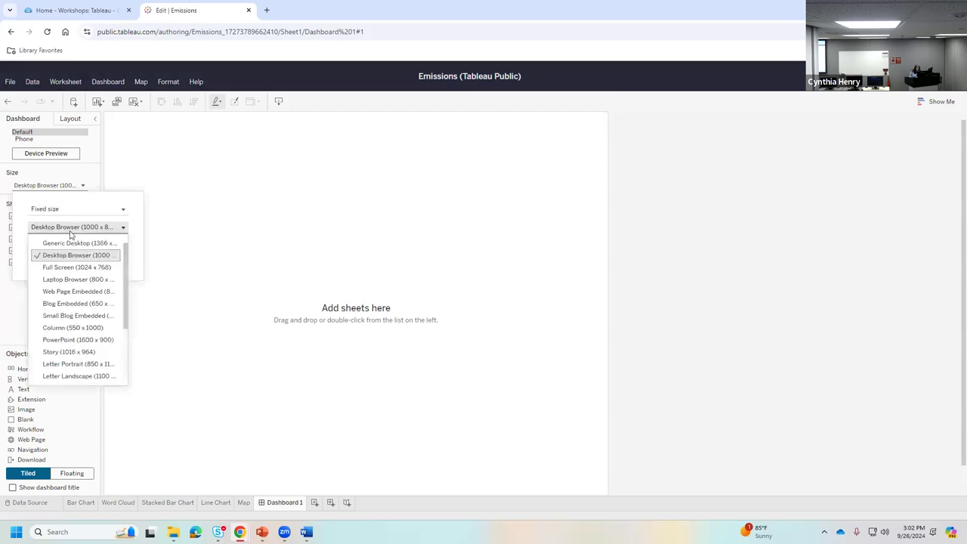
{"action": "scroll", "coordinate": [76, 369], "scroll_direction": "down", "scroll_amount": 1}
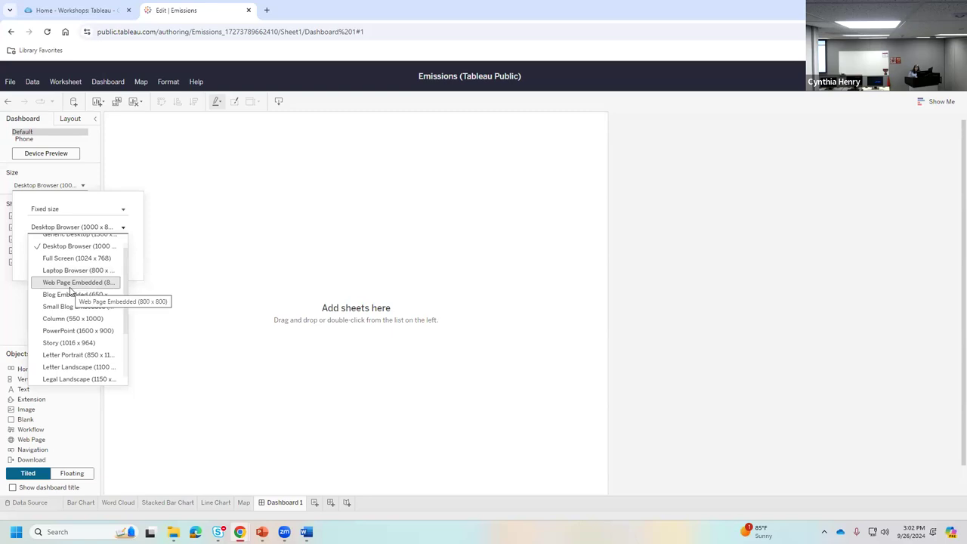
{"action": "scroll", "coordinate": [83, 343], "scroll_direction": "down", "scroll_amount": 3}
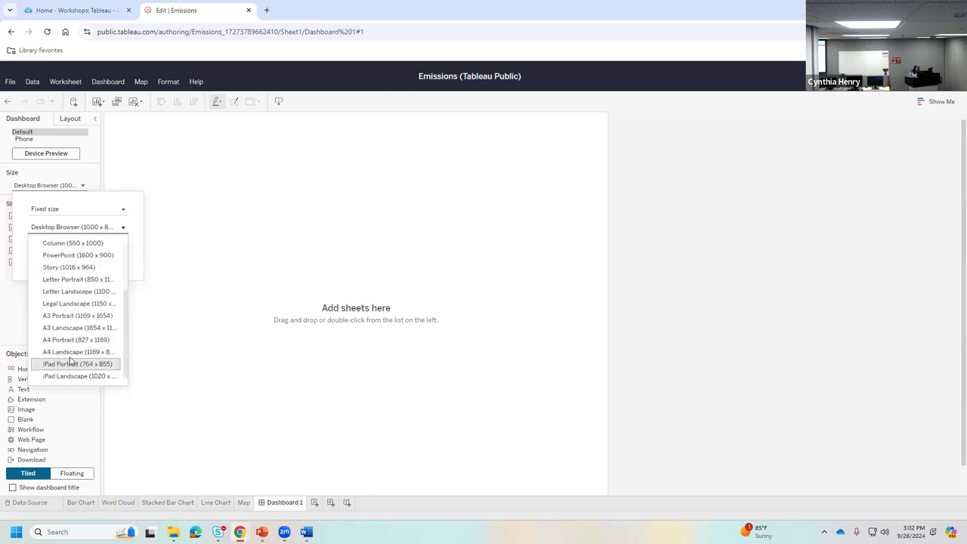
{"action": "scroll", "coordinate": [84, 294], "scroll_direction": "up", "scroll_amount": 1}
{"action": "scroll", "coordinate": [83, 294], "scroll_direction": "up", "scroll_amount": 3}
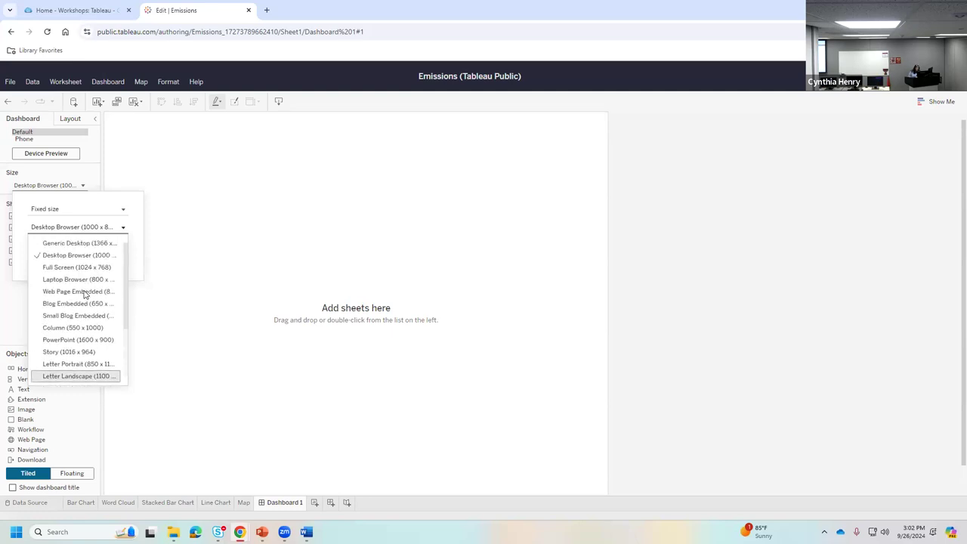
{"action": "left_click", "coordinate": [69, 226]}
{"action": "left_click", "coordinate": [65, 209]}
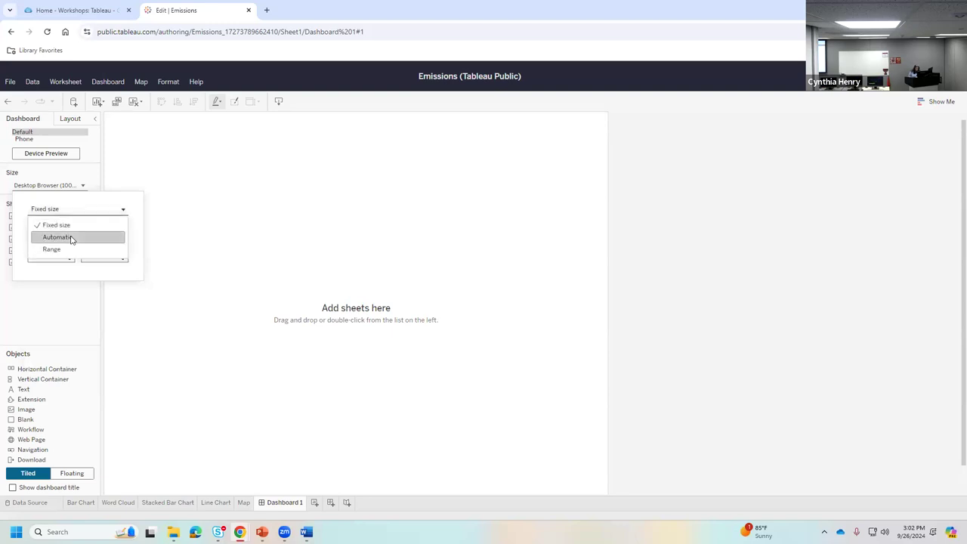
{"action": "left_click", "coordinate": [72, 238]}
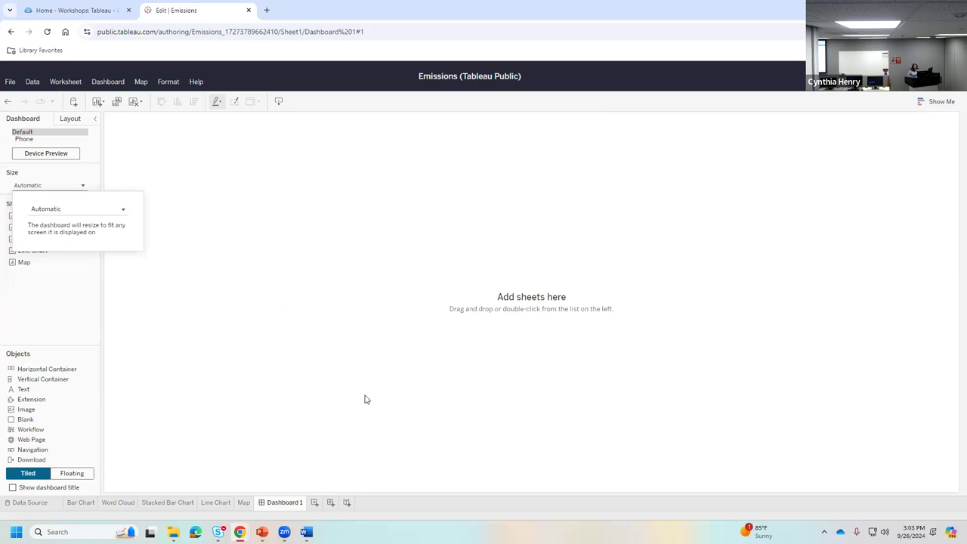
{"action": "left_click", "coordinate": [282, 386]}
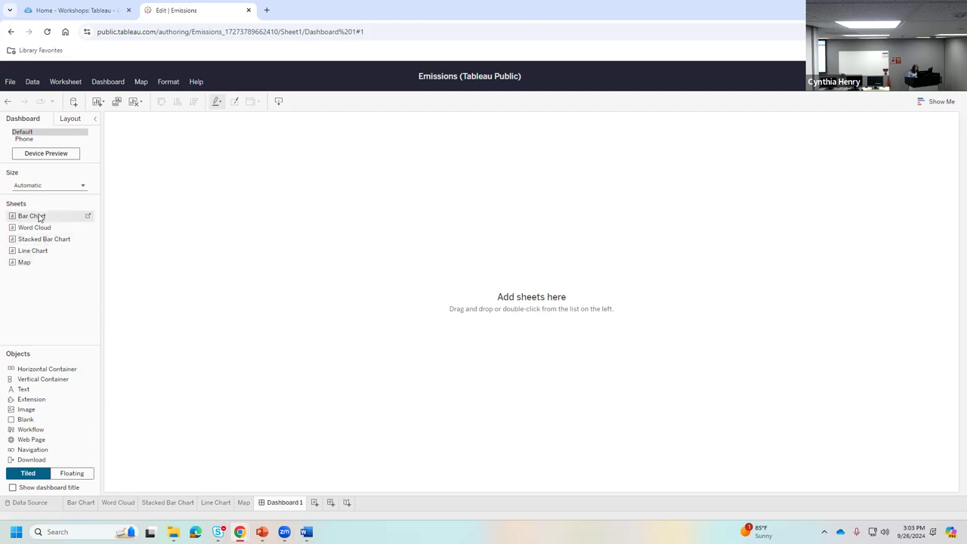
- Place Bar Chart, Word Cloud, Map and Line Chart on the dashboard, with a taller Map across the top
{"action": "left_click_drag", "start_coordinate": [39, 218], "coordinate": [276, 241]}
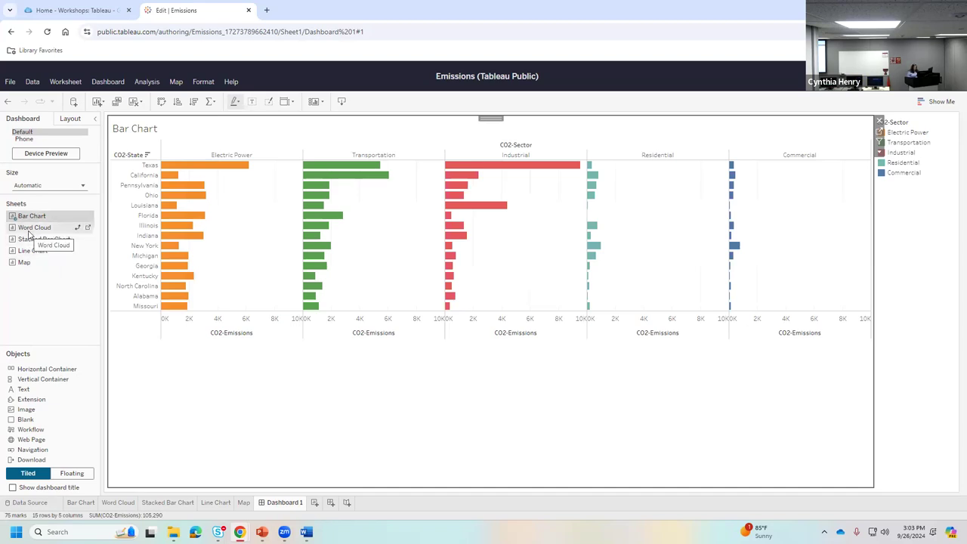
{"action": "mouse_move", "coordinate": [30, 229]}
{"action": "left_mouse_down"}
{"action": "mouse_move", "coordinate": [482, 300]}
{"action": "mouse_move", "coordinate": [688, 304]}
{"action": "left_mouse_up"}
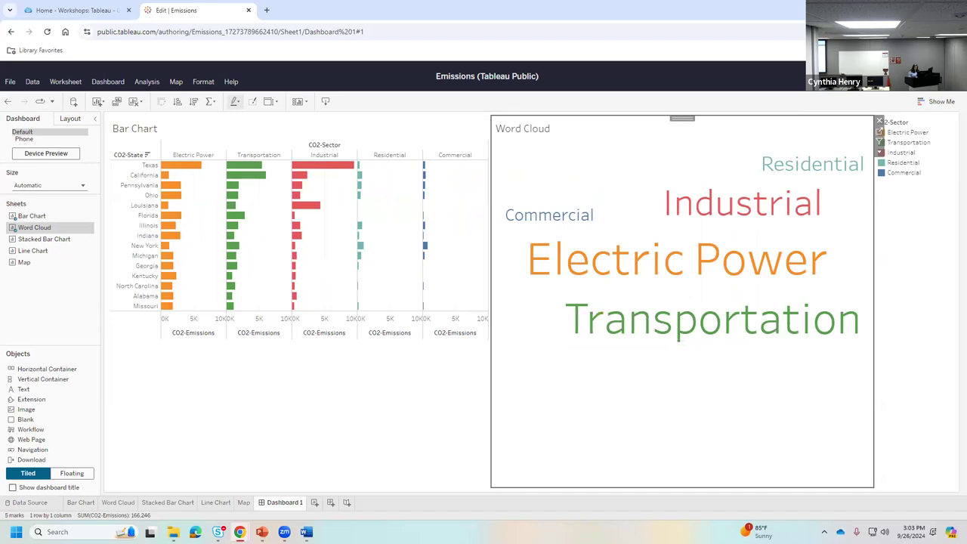
{"action": "mouse_move", "coordinate": [23, 265]}
{"action": "left_mouse_down"}
{"action": "mouse_move", "coordinate": [497, 278]}
{"action": "mouse_move", "coordinate": [307, 315]}
{"action": "mouse_move", "coordinate": [265, 310]}
{"action": "mouse_move", "coordinate": [502, 325]}
{"action": "mouse_move", "coordinate": [468, 284]}
{"action": "left_mouse_up"}
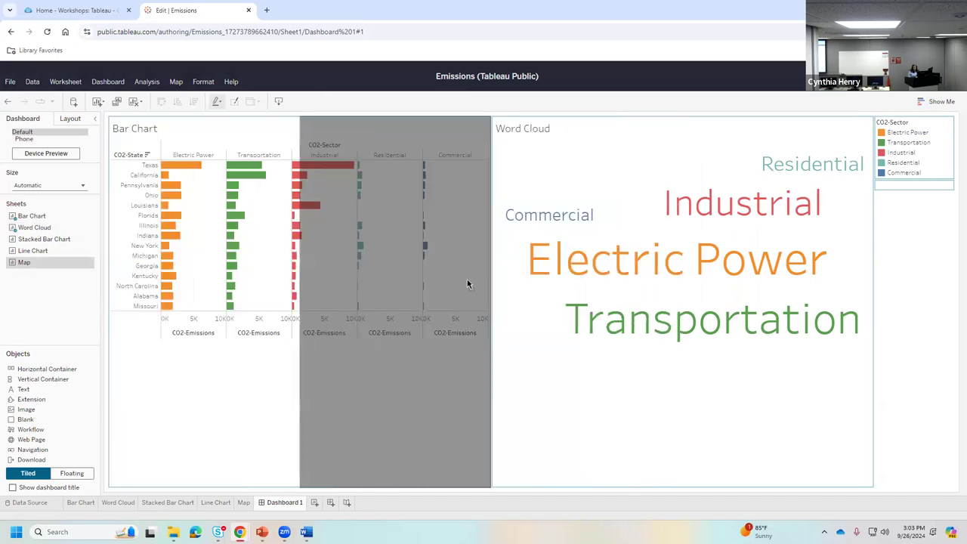
{"action": "left_click_drag", "start_coordinate": [488, 245], "coordinate": [490, 235]}
{"action": "mouse_move", "coordinate": [488, 155]}
{"action": "left_mouse_down"}
{"action": "mouse_move", "coordinate": [546, 136]}
{"action": "mouse_move", "coordinate": [512, 125]}
{"action": "left_mouse_up"}
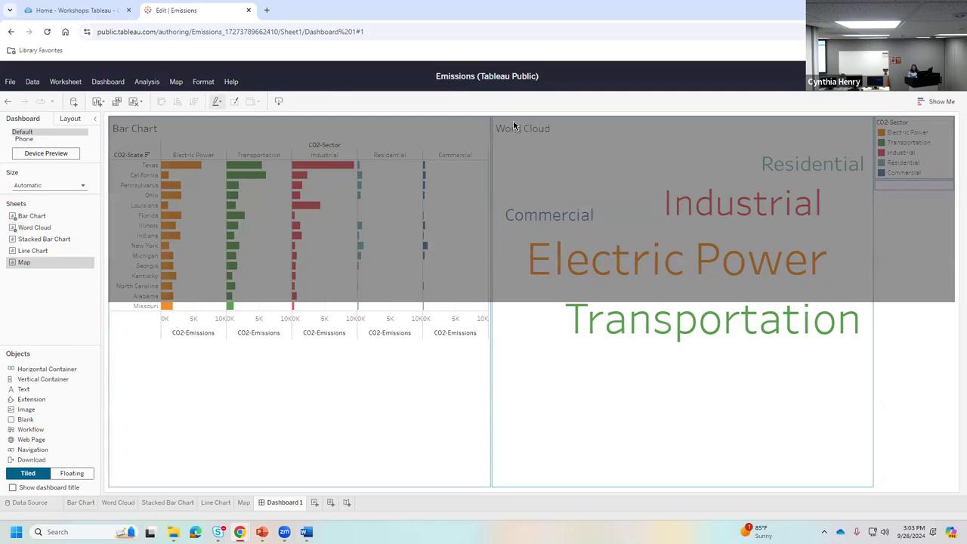
{"action": "left_click_drag", "start_coordinate": [513, 125], "coordinate": [513, 124]}
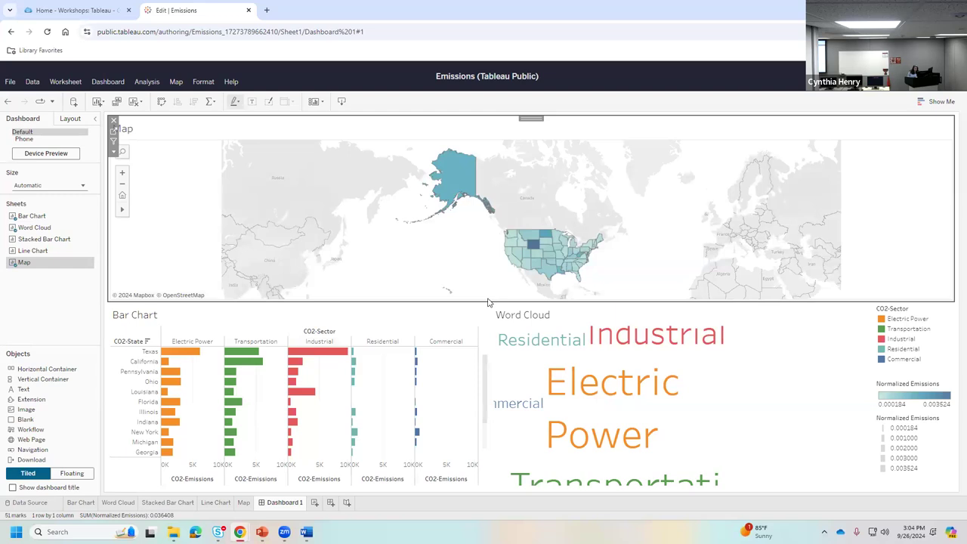
{"action": "left_click_drag", "start_coordinate": [487, 301], "coordinate": [488, 328]}
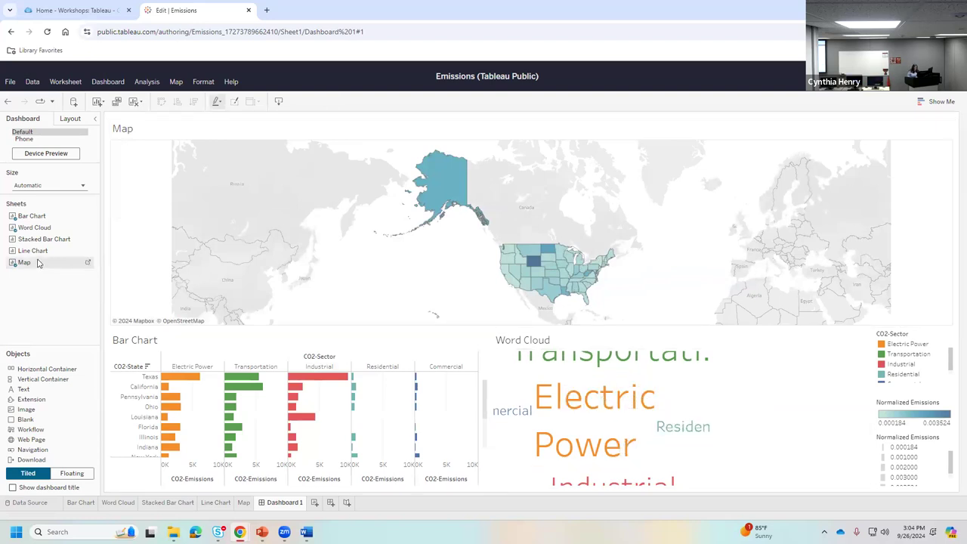
{"action": "left_click_drag", "start_coordinate": [34, 250], "coordinate": [621, 393]}
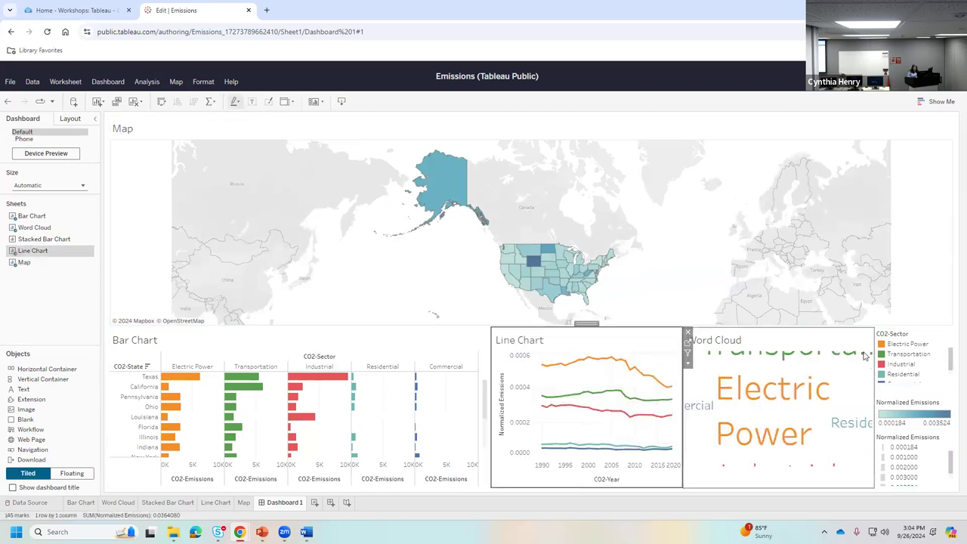
- Remove the Word Cloud tile and widen the Bar Chart against the Line Chart
{"action": "left_click", "coordinate": [815, 365]}
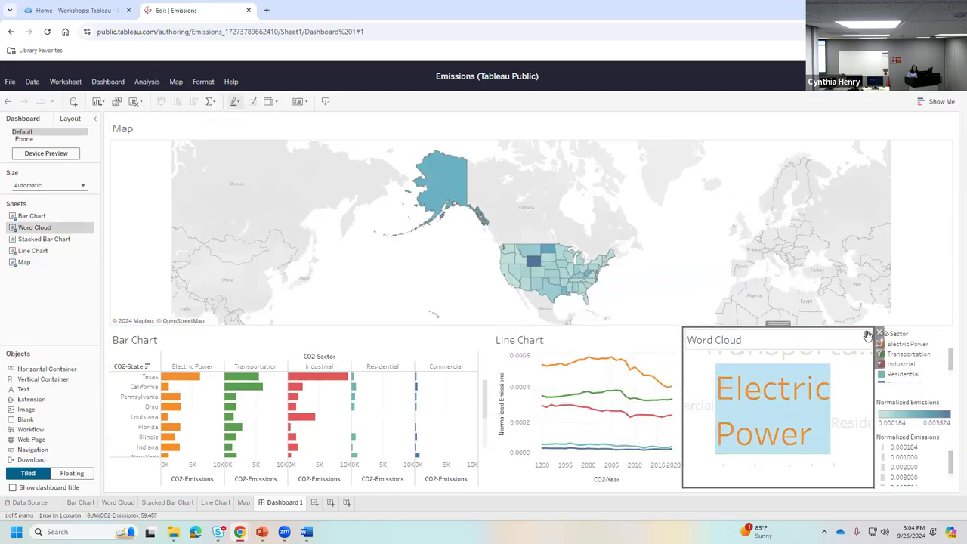
{"action": "left_click", "coordinate": [879, 333]}
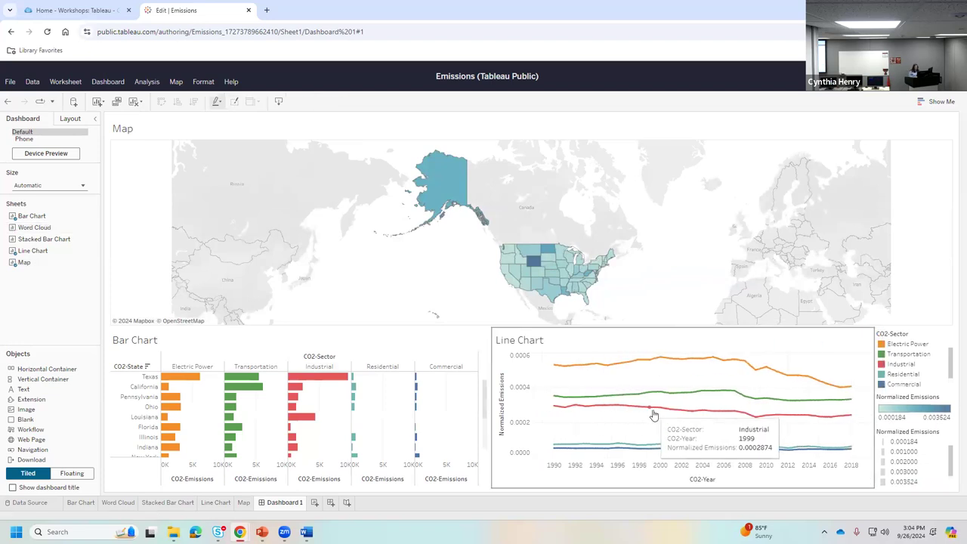
{"action": "left_click", "coordinate": [249, 423]}
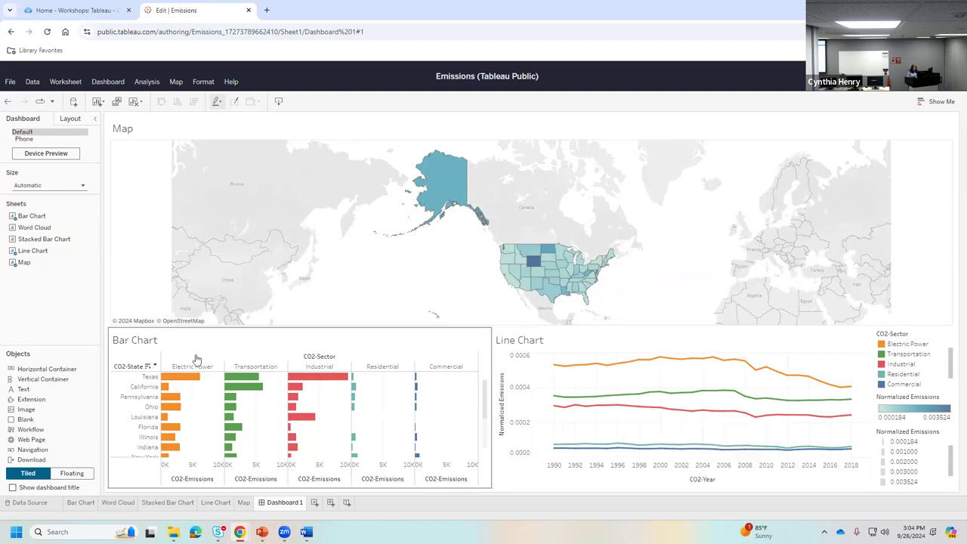
{"action": "left_click", "coordinate": [496, 396]}
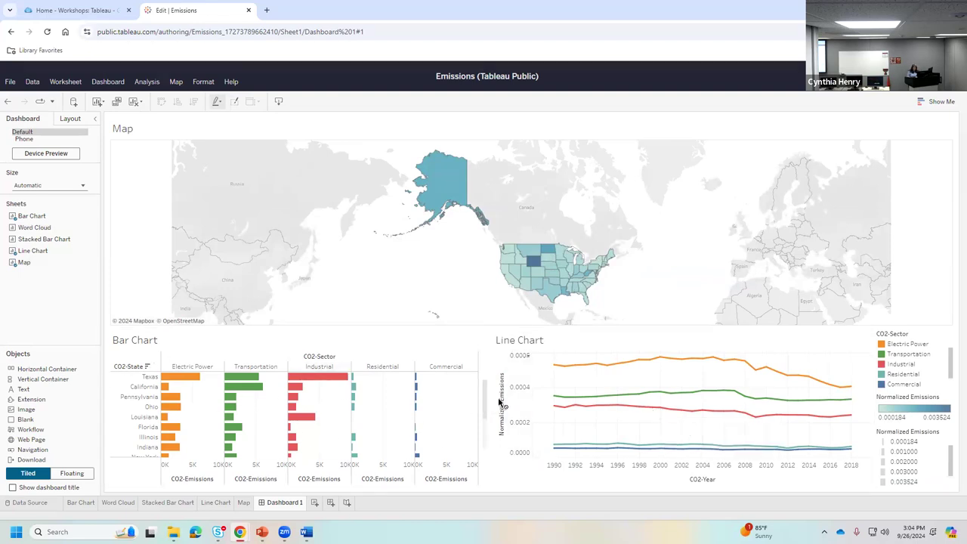
{"action": "left_click_drag", "start_coordinate": [504, 394], "coordinate": [512, 392]}
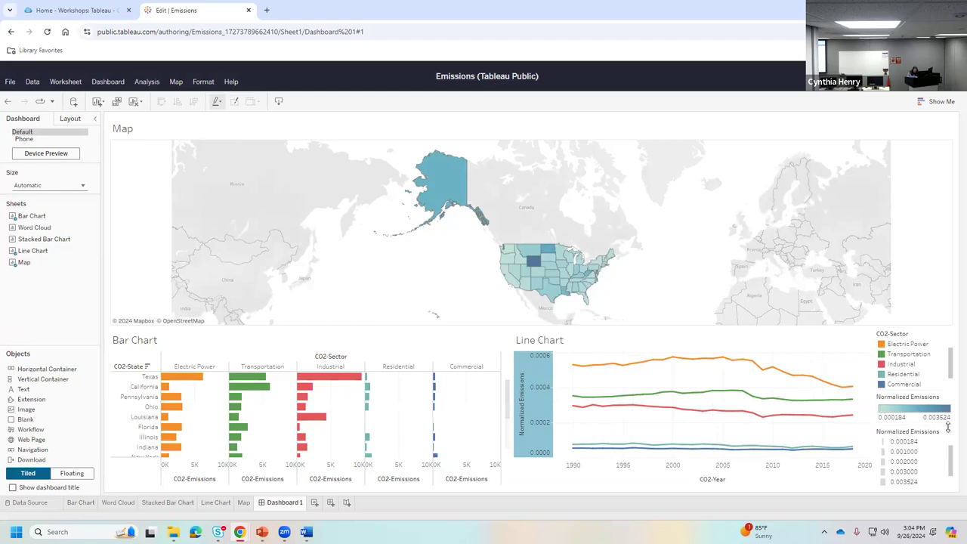
- Delete the duplicate Normalized Emissions size legend from the dashboard
{"action": "left_click", "coordinate": [930, 451]}
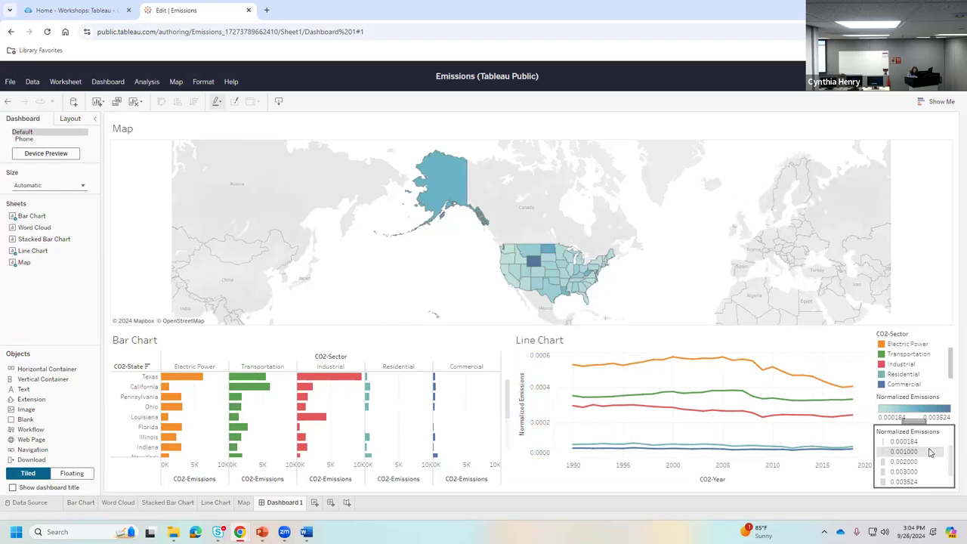
{"action": "left_click", "coordinate": [868, 431]}
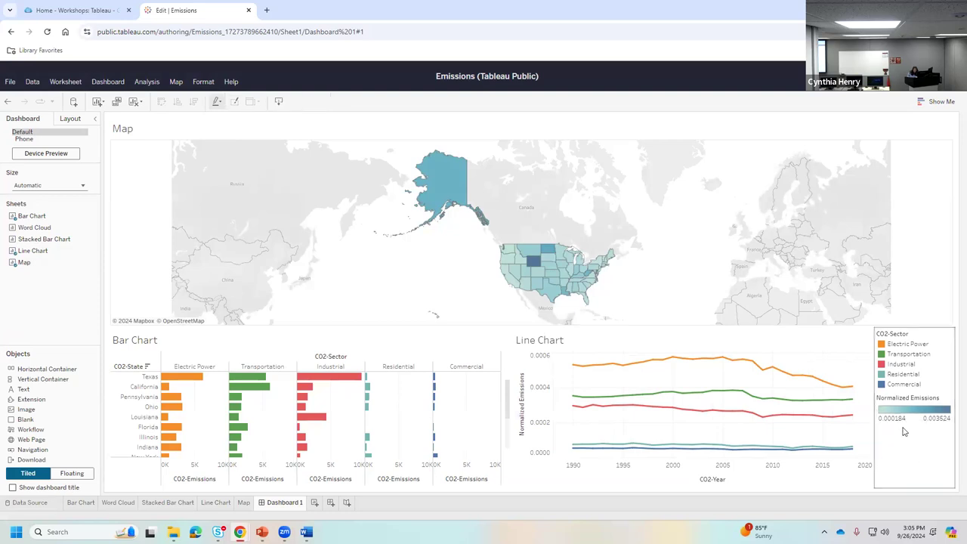
{"action": "left_click", "coordinate": [903, 404]}
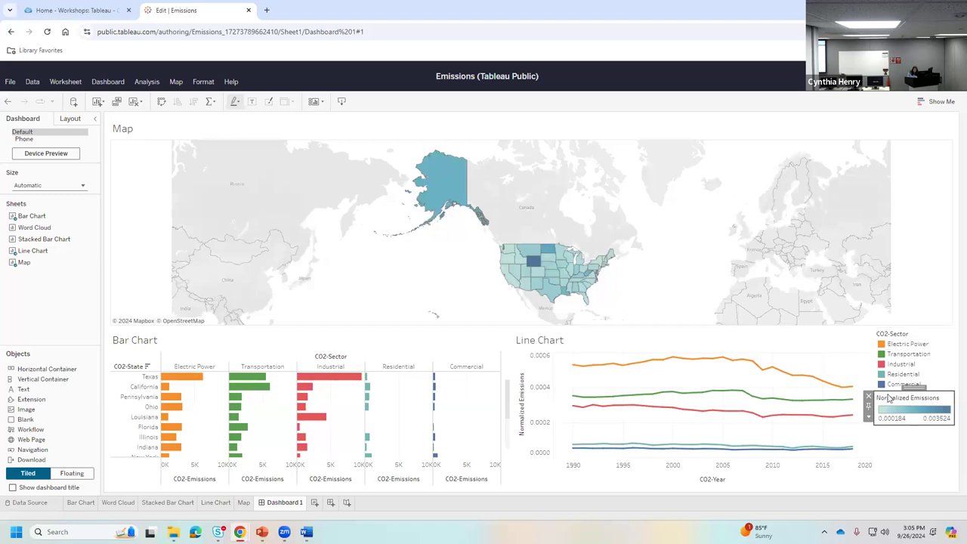
- Stack the Normalized Emissions colour legend above the CO2-Sector legend right of the Line Chart
{"action": "left_click_drag", "start_coordinate": [906, 385], "coordinate": [910, 343]}
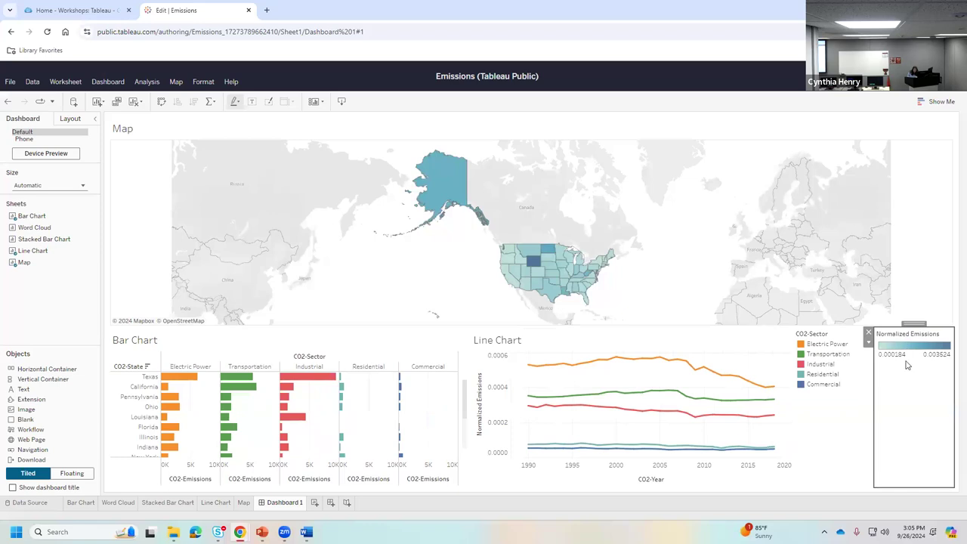
{"action": "left_click", "coordinate": [826, 341]}
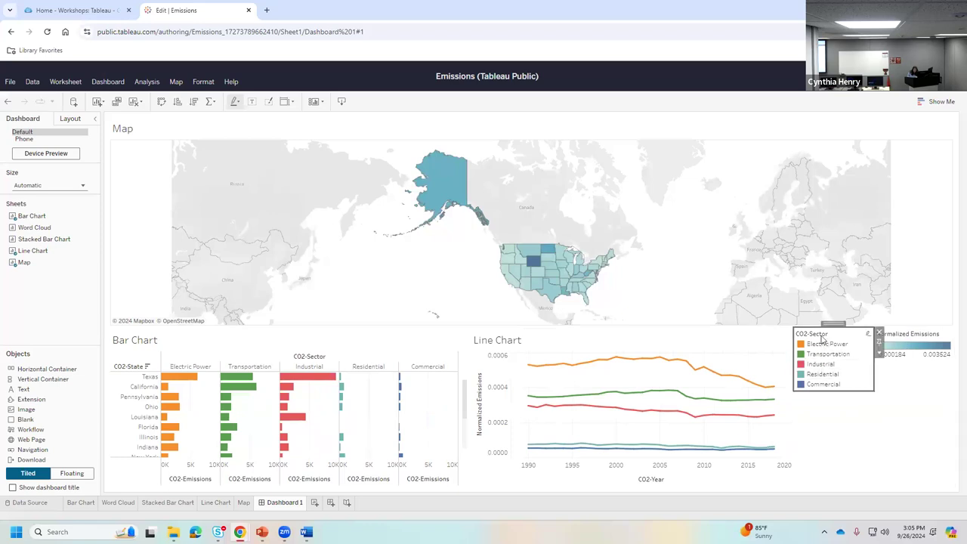
{"action": "left_click", "coordinate": [853, 404]}
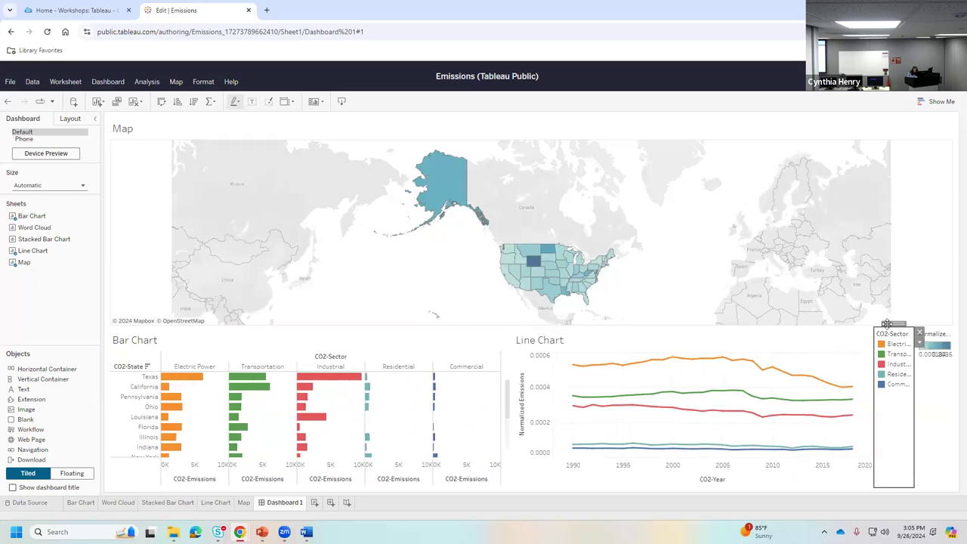
{"action": "mouse_move", "coordinate": [899, 442]}
{"action": "left_mouse_down"}
{"action": "mouse_move", "coordinate": [939, 444]}
{"action": "mouse_move", "coordinate": [894, 435]}
{"action": "left_mouse_up"}
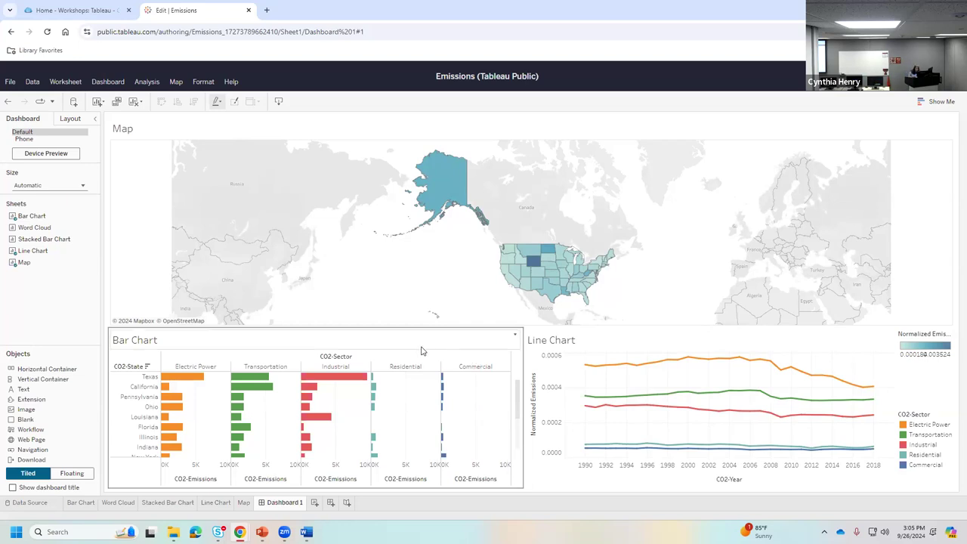
- Use the Bar Chart as a filter, trying Texas, then filtering Map and Line Chart to Transportation
{"action": "mouse_move", "coordinate": [234, 386]}
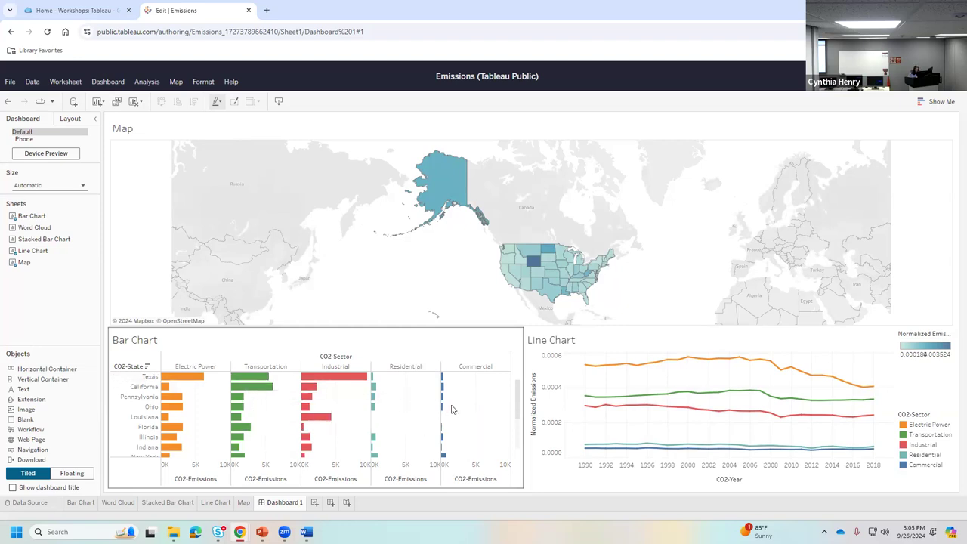
{"action": "left_click", "coordinate": [131, 379]}
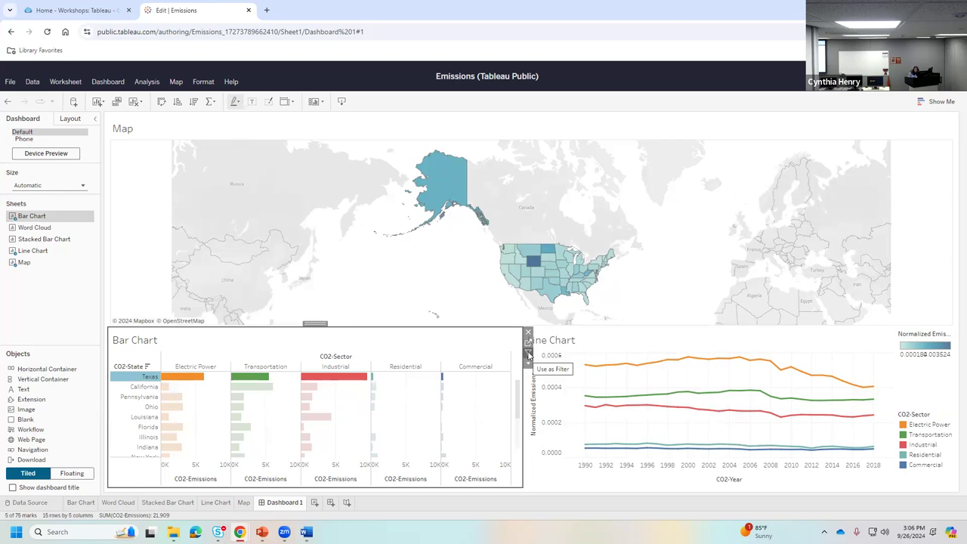
{"action": "left_click", "coordinate": [528, 354]}
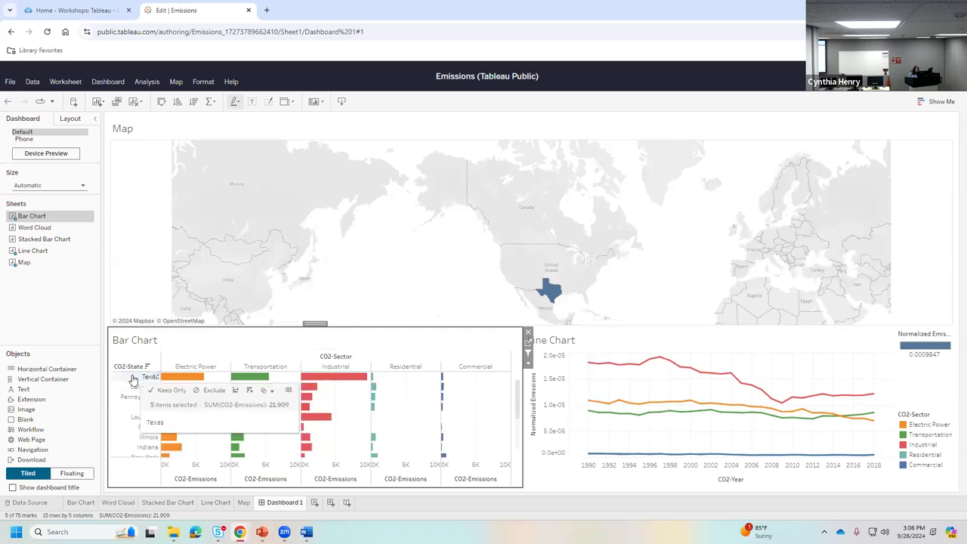
{"action": "left_click", "coordinate": [275, 340]}
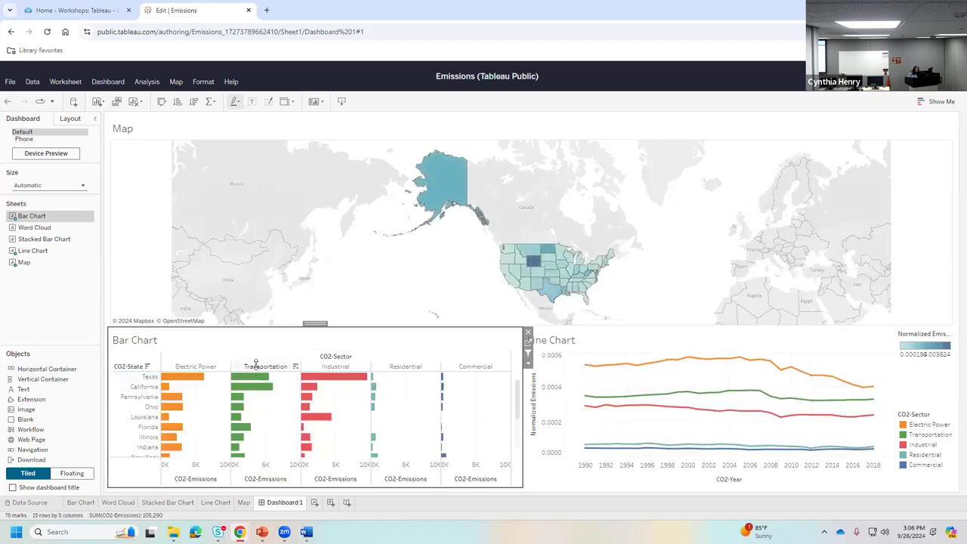
{"action": "left_click", "coordinate": [257, 365]}
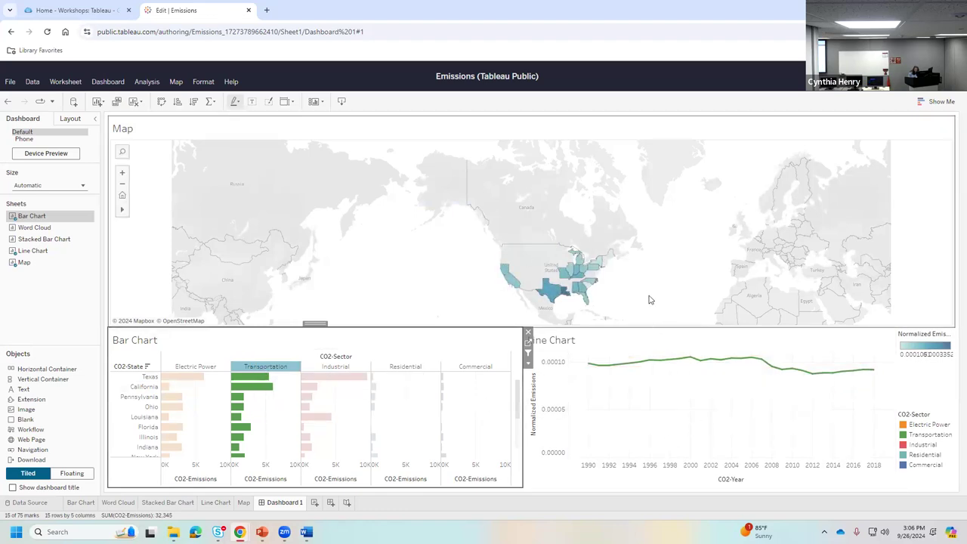
- Zoom into the dashboard map and pan it so the United States sits centred
{"action": "scroll", "coordinate": [642, 284], "scroll_direction": "up", "scroll_amount": 3}
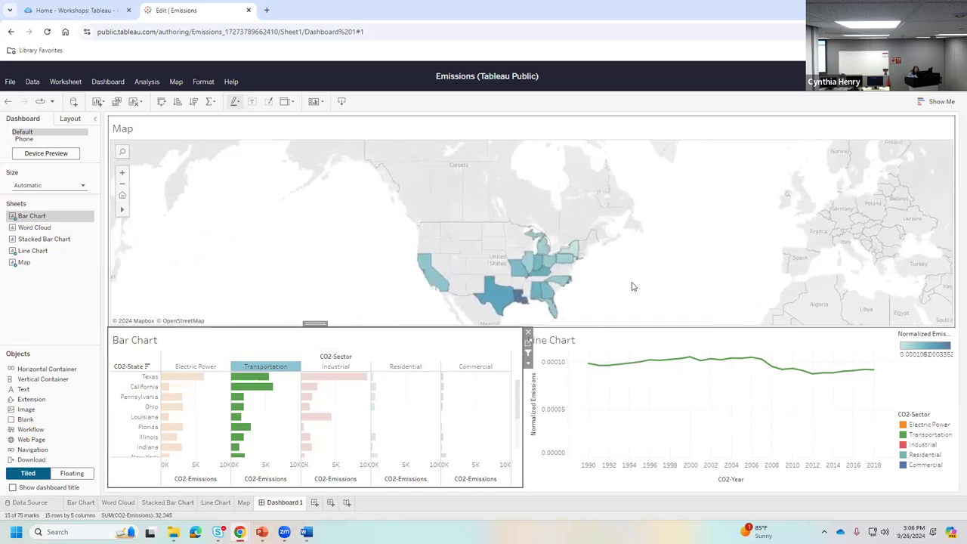
{"action": "left_click", "coordinate": [622, 242]}
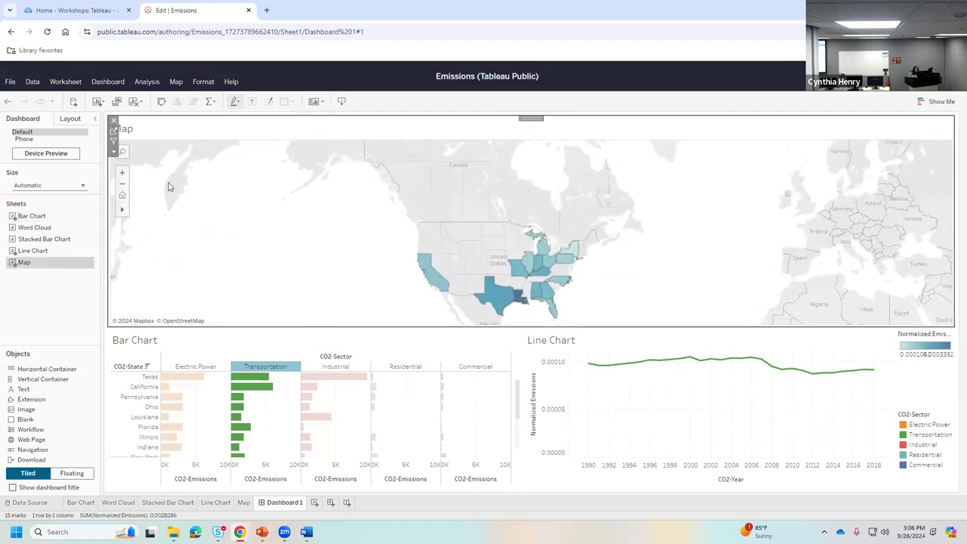
{"action": "mouse_move", "coordinate": [137, 214]}
{"action": "left_click_drag", "start_coordinate": [362, 269], "coordinate": [355, 230]}
{"action": "scroll", "coordinate": [693, 266], "scroll_direction": "up", "scroll_amount": 2}
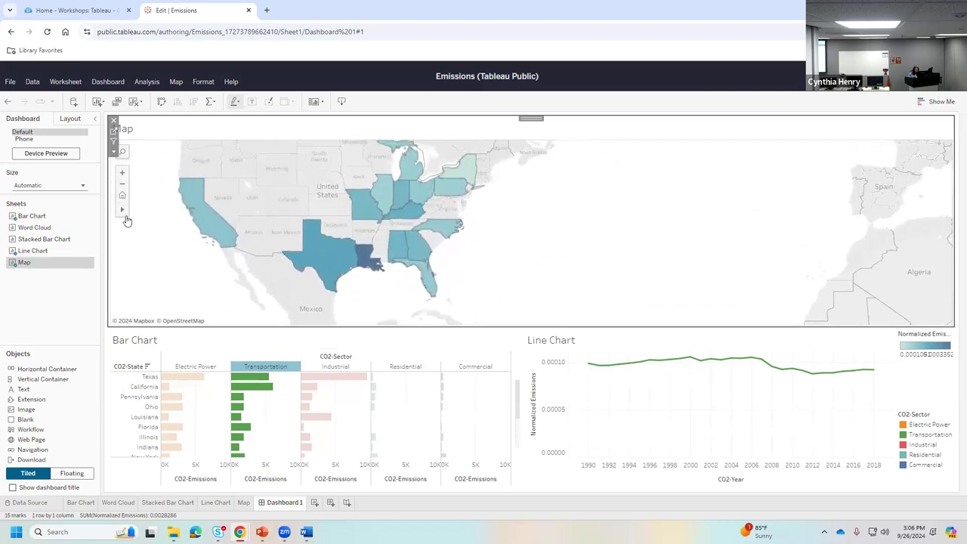
{"action": "left_click", "coordinate": [146, 211]}
{"action": "left_click_drag", "start_coordinate": [284, 247], "coordinate": [477, 262]}
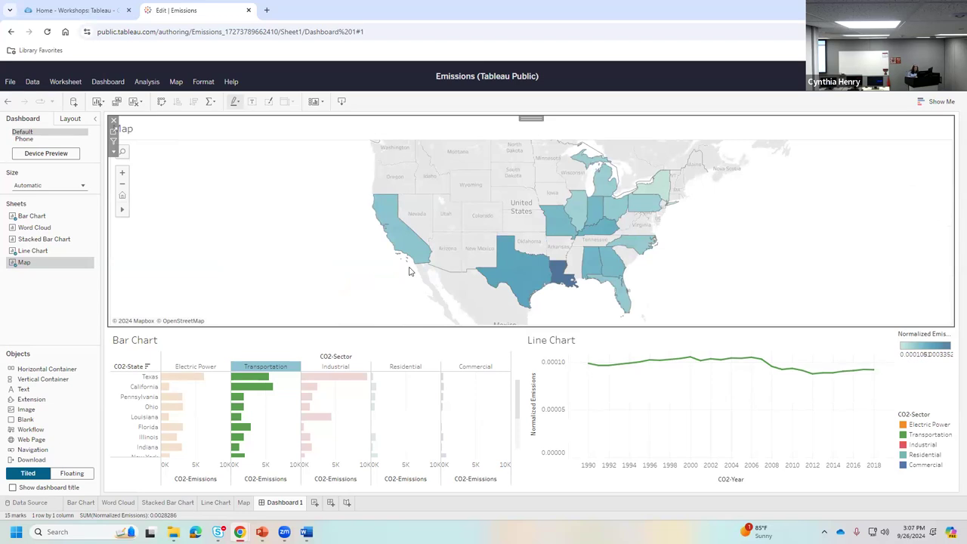
- Clear the Transportation highlight, then zoom out and pan the map to show Alaska and the whole US
{"action": "left_click", "coordinate": [270, 368]}
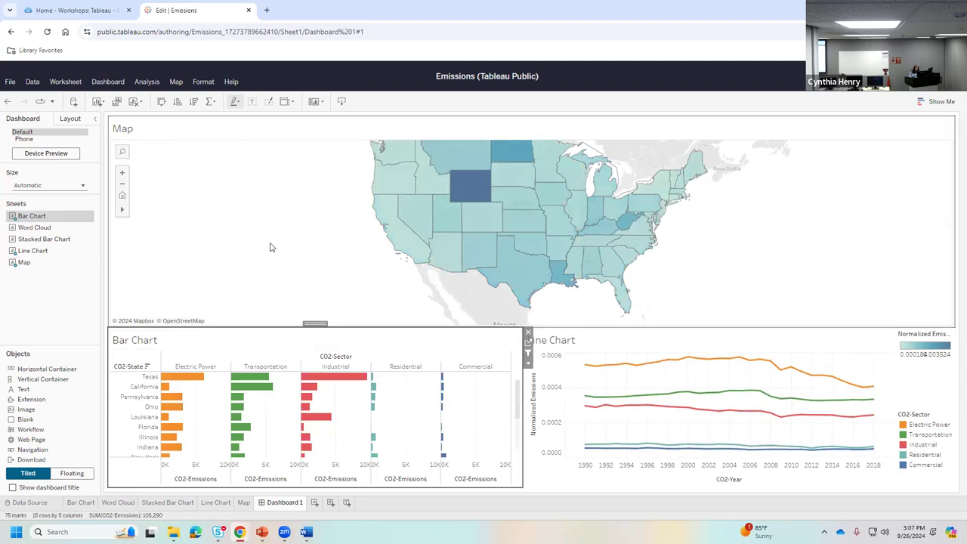
{"action": "mouse_move", "coordinate": [126, 217]}
{"action": "scroll", "coordinate": [332, 235], "scroll_direction": "down", "scroll_amount": 3}
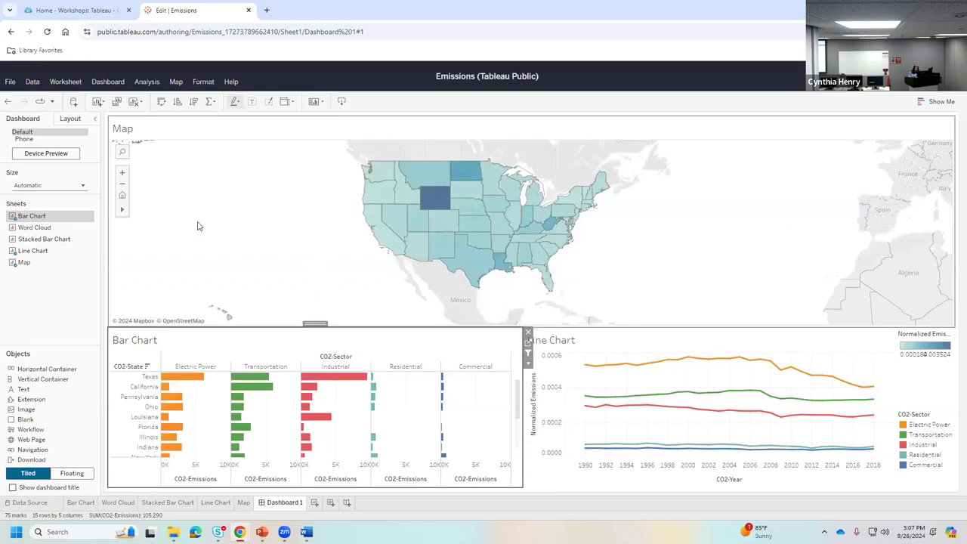
{"action": "left_click", "coordinate": [125, 217]}
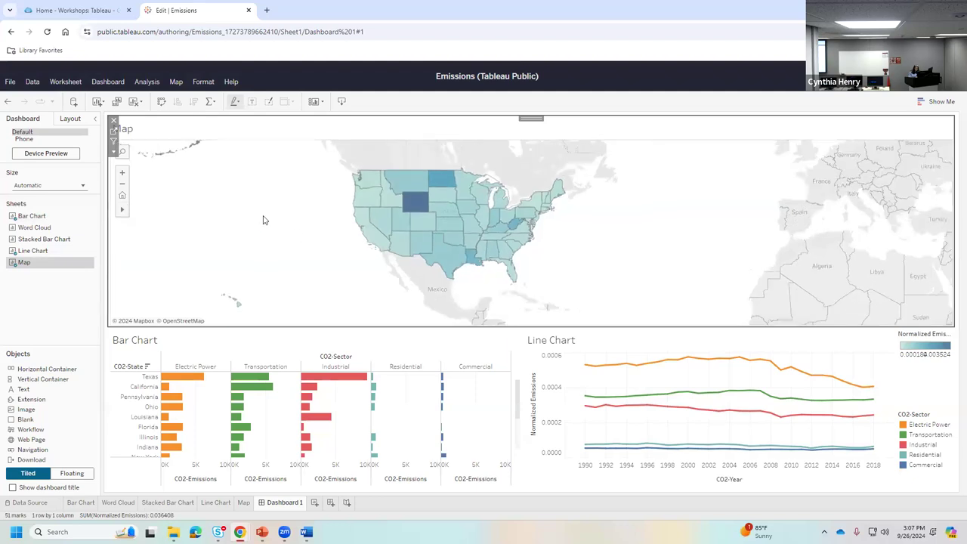
{"action": "scroll", "coordinate": [312, 255], "scroll_direction": "down", "scroll_amount": 2}
{"action": "scroll", "coordinate": [314, 249], "scroll_direction": "down", "scroll_amount": 3}
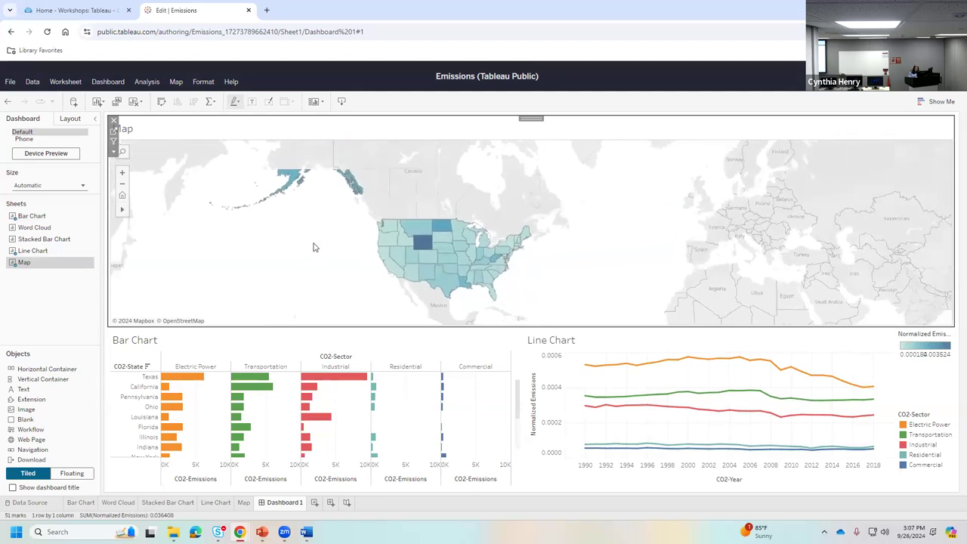
{"action": "left_click_drag", "start_coordinate": [317, 234], "coordinate": [367, 241]}
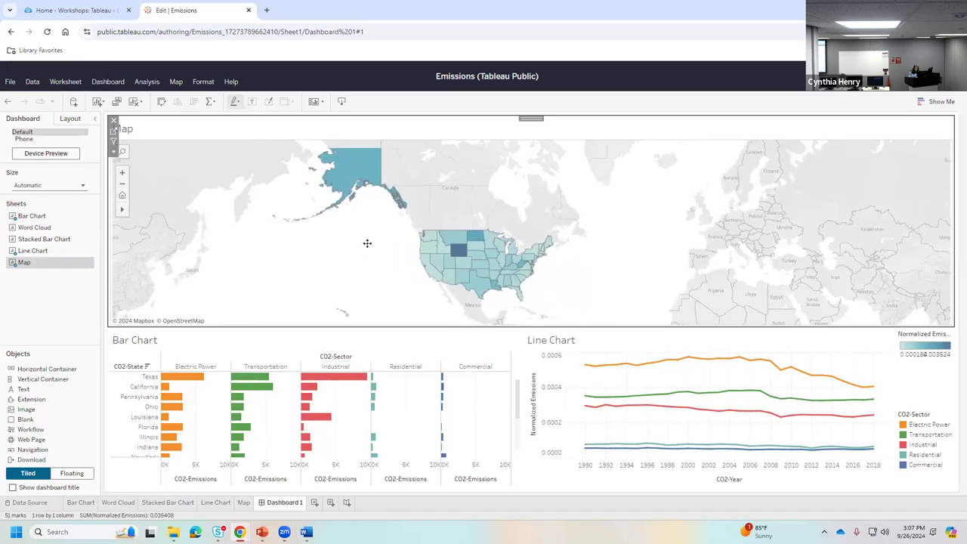
{"action": "scroll", "coordinate": [369, 248], "scroll_direction": "down", "scroll_amount": 1}
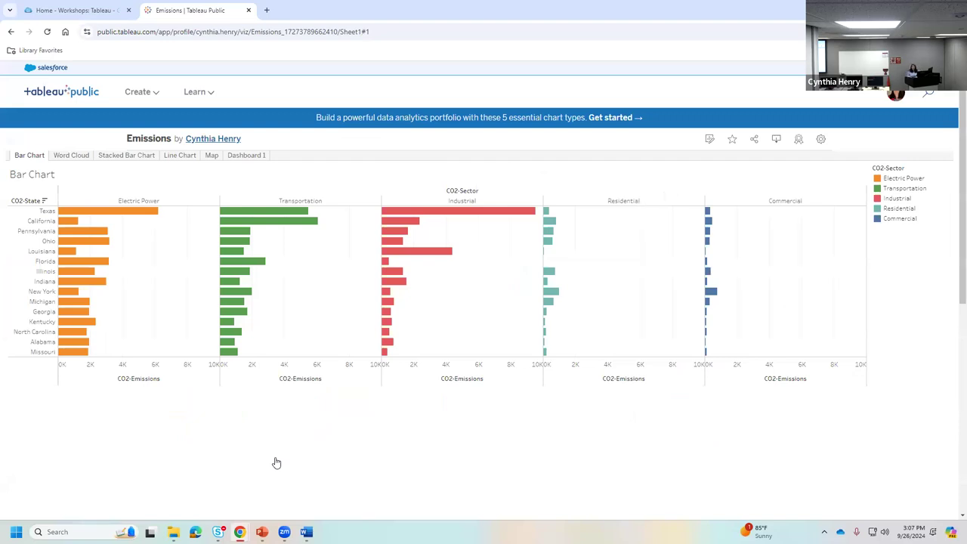
- View the Word Cloud, Stacked Bar Chart, Line Chart and Map sheets, ending on Dashboard 1
{"action": "left_click", "coordinate": [70, 156]}
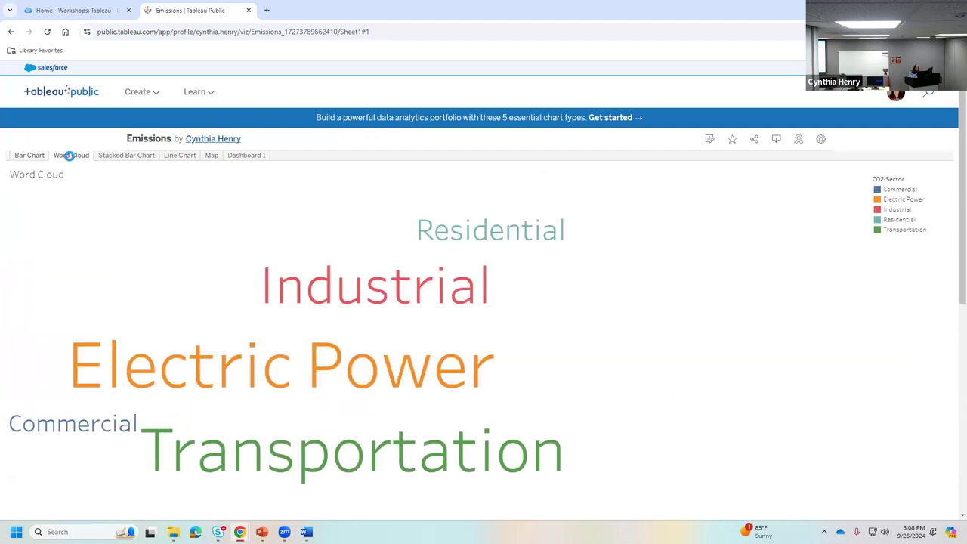
{"action": "left_click", "coordinate": [130, 156]}
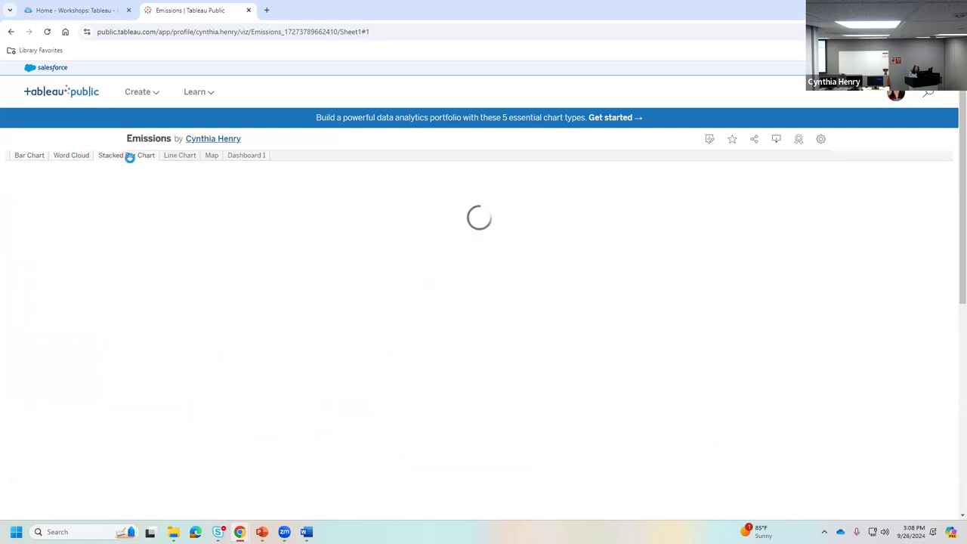
{"action": "left_click", "coordinate": [178, 156]}
{"action": "left_click", "coordinate": [211, 156]}
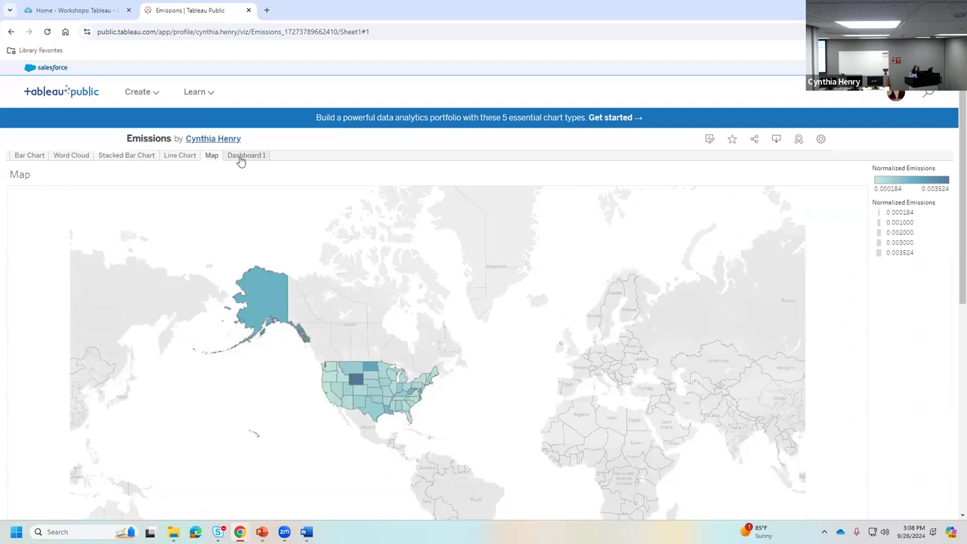
{"action": "left_click", "coordinate": [239, 155]}
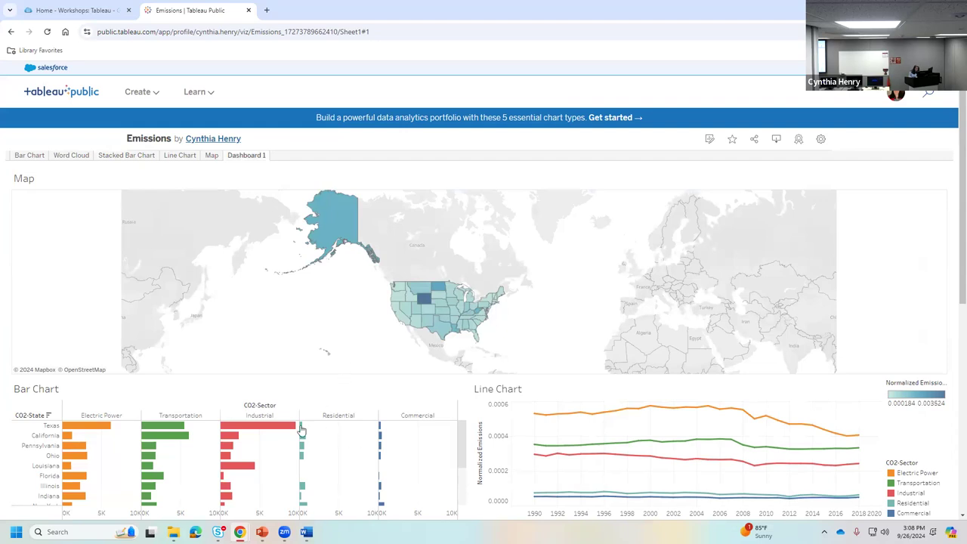
{"action": "left_click", "coordinate": [29, 429]}
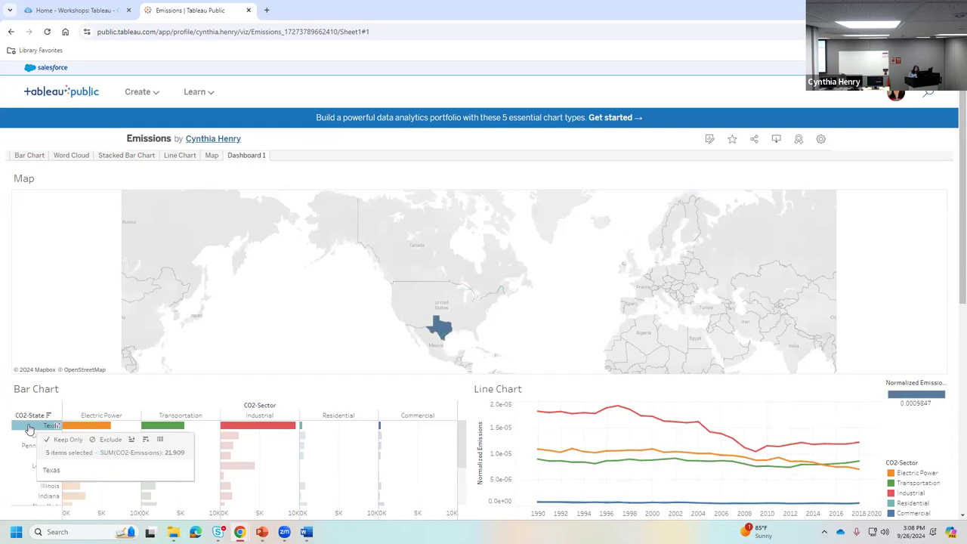
{"action": "left_click", "coordinate": [28, 429]}
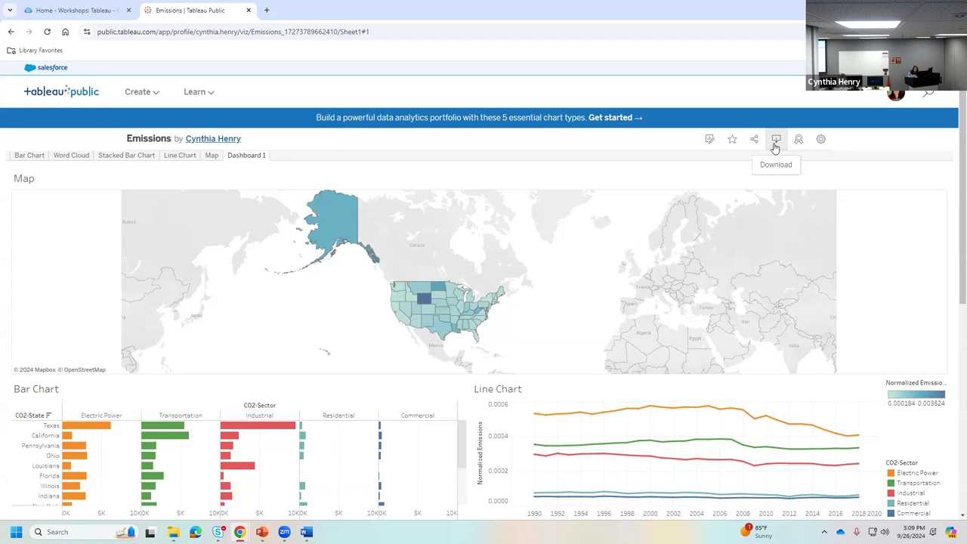
- Turn Show Sheets off and back on in the viz settings, then open the Learn menu
{"action": "left_click", "coordinate": [821, 140]}
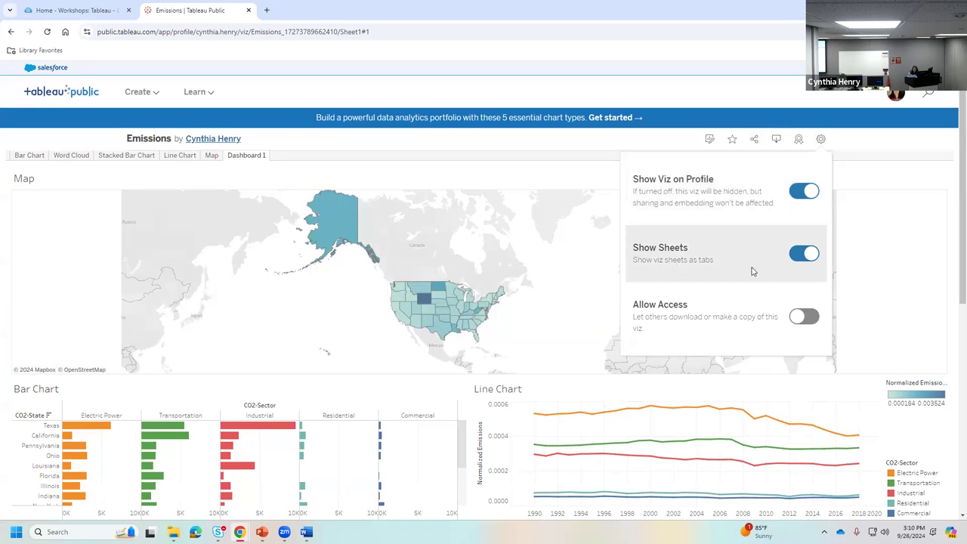
{"action": "left_click", "coordinate": [803, 253]}
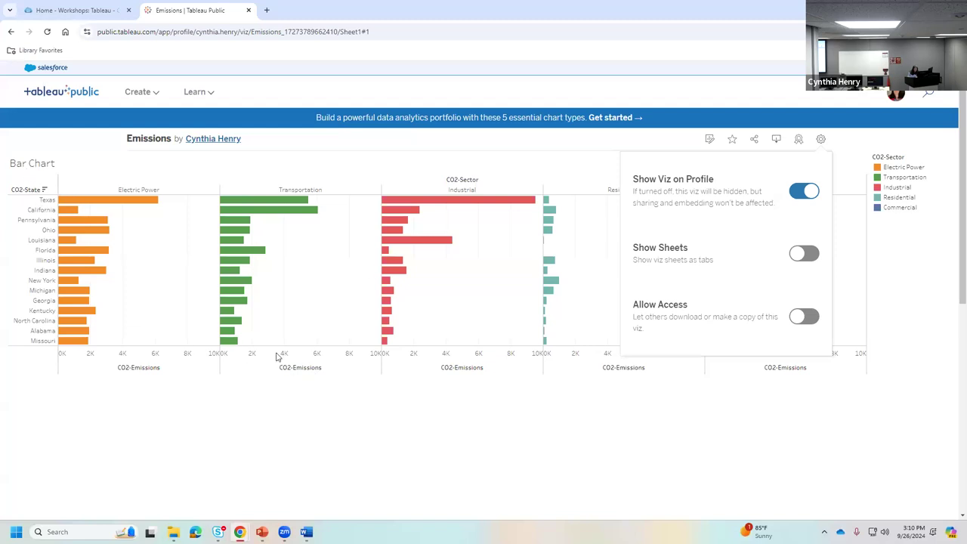
{"action": "left_click", "coordinate": [804, 255]}
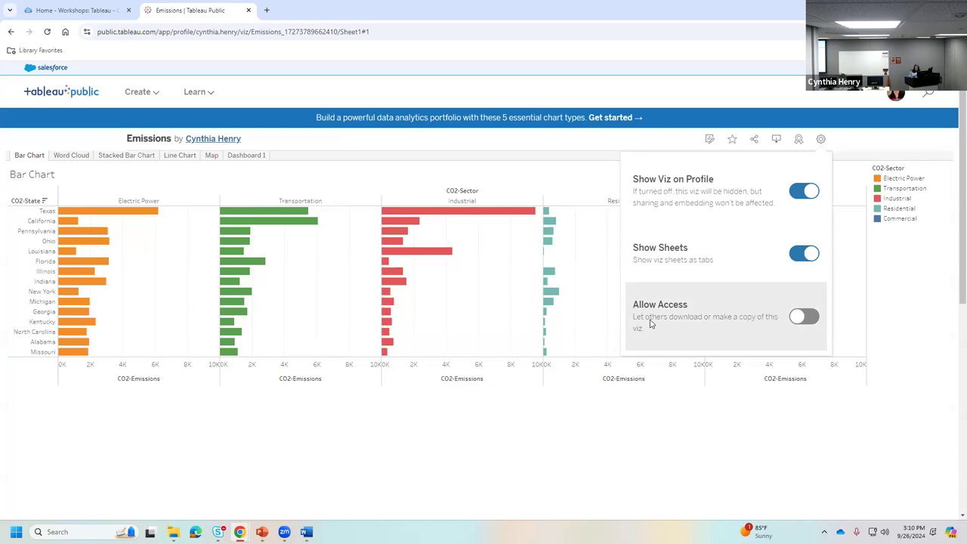
{"action": "left_click", "coordinate": [799, 141]}
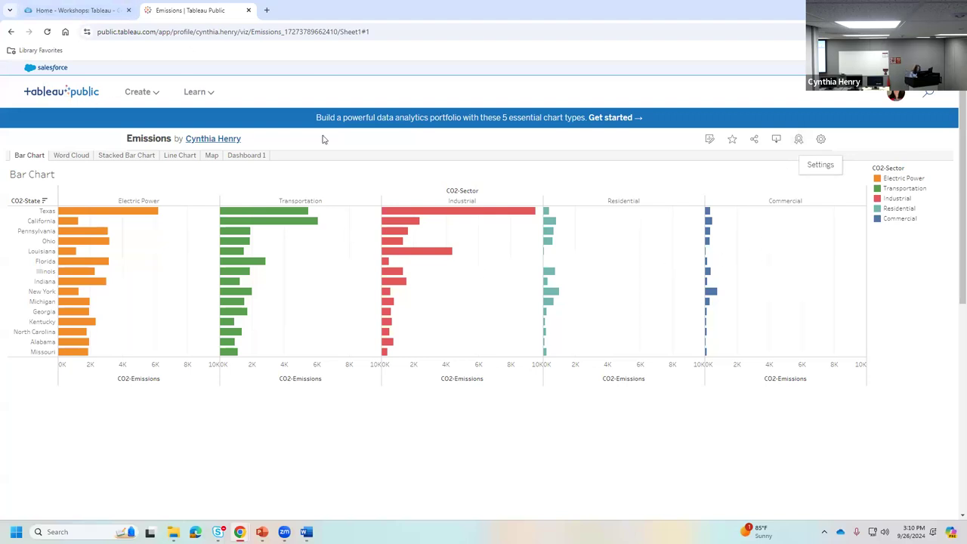
{"action": "left_click", "coordinate": [189, 91]}
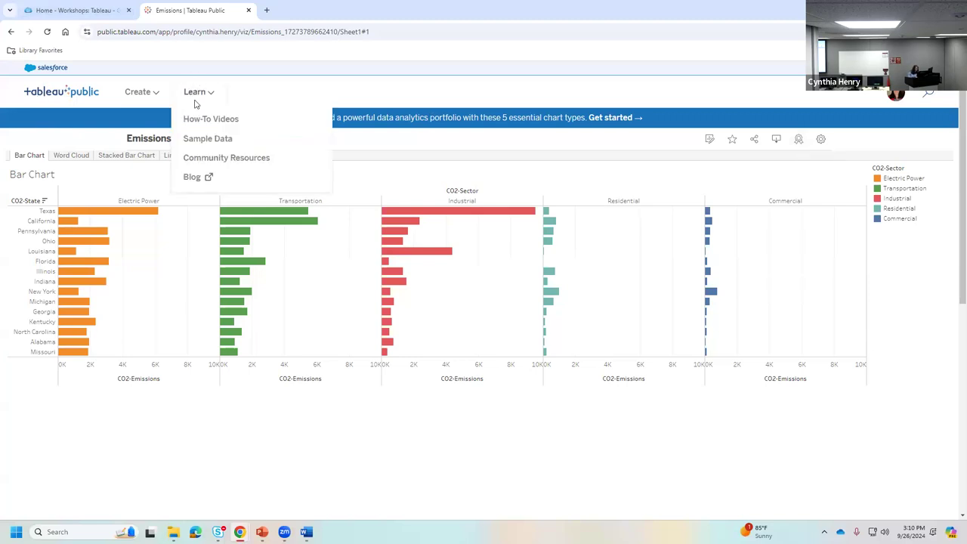
- Browse the Sample Data datasets down to Entertainment, then switch to the Workshops: Tableau guide
{"action": "left_click", "coordinate": [213, 142]}
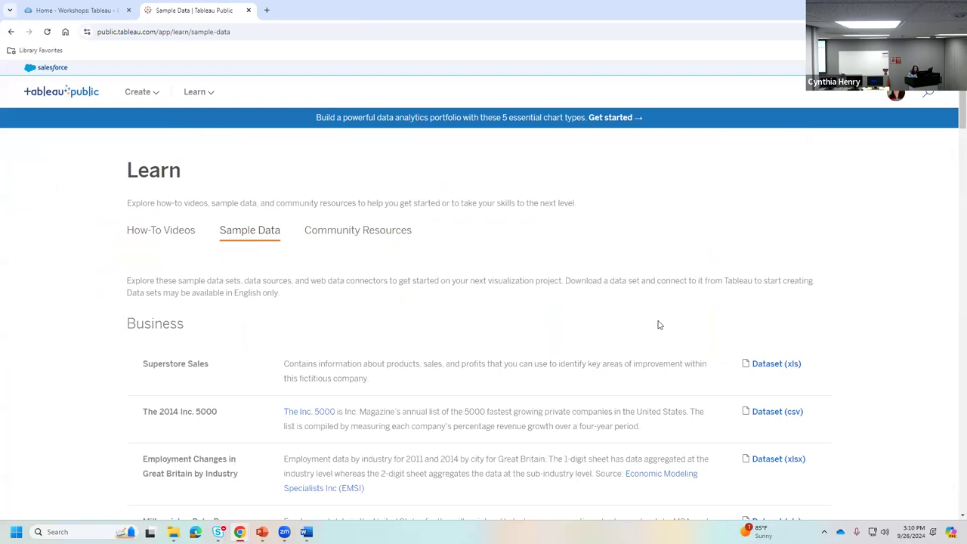
{"action": "scroll", "coordinate": [295, 263], "scroll_direction": "down", "scroll_amount": 1}
{"action": "scroll", "coordinate": [295, 264], "scroll_direction": "down", "scroll_amount": 3}
{"action": "scroll", "coordinate": [295, 265], "scroll_direction": "down", "scroll_amount": 1}
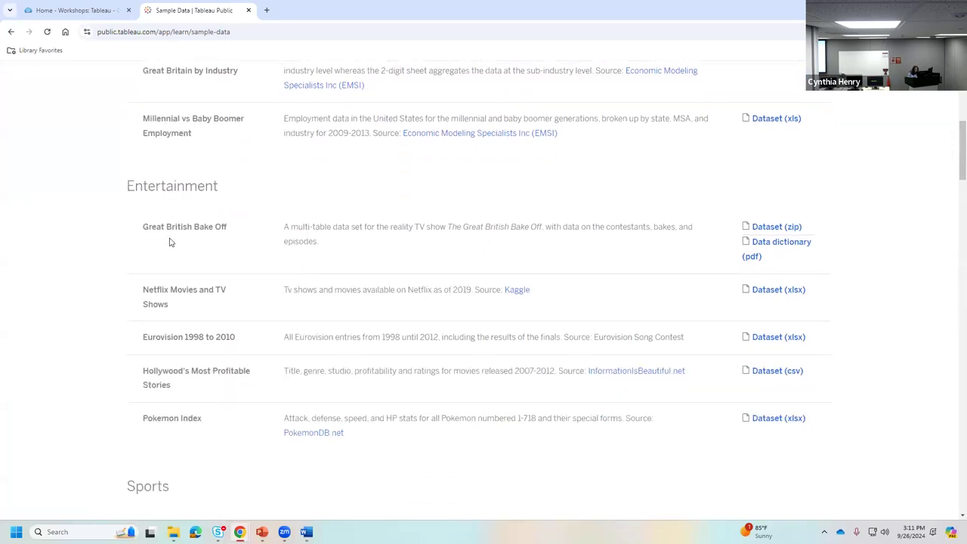
{"action": "scroll", "coordinate": [541, 296], "scroll_direction": "down", "scroll_amount": 2}
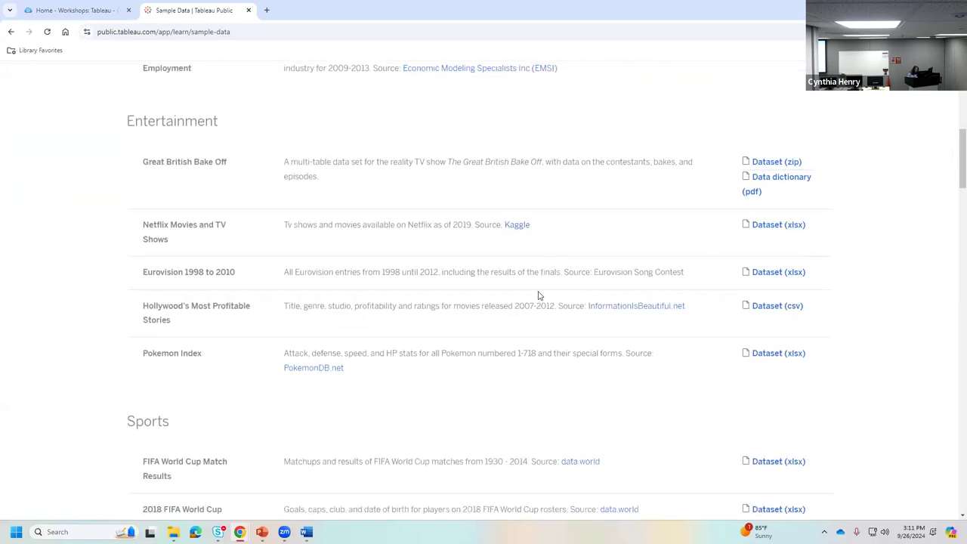
{"action": "scroll", "coordinate": [544, 298], "scroll_direction": "down", "scroll_amount": 2}
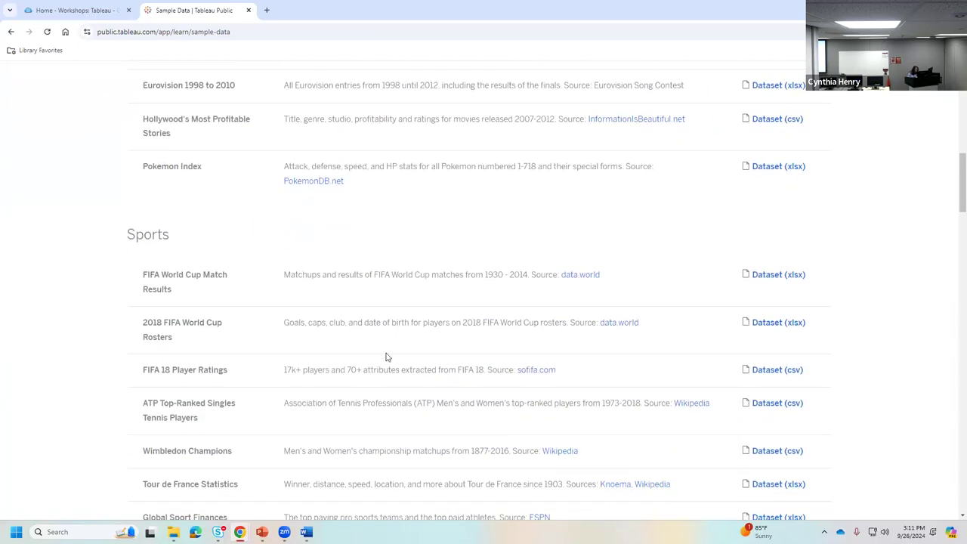
{"action": "scroll", "coordinate": [529, 362], "scroll_direction": "down", "scroll_amount": 4}
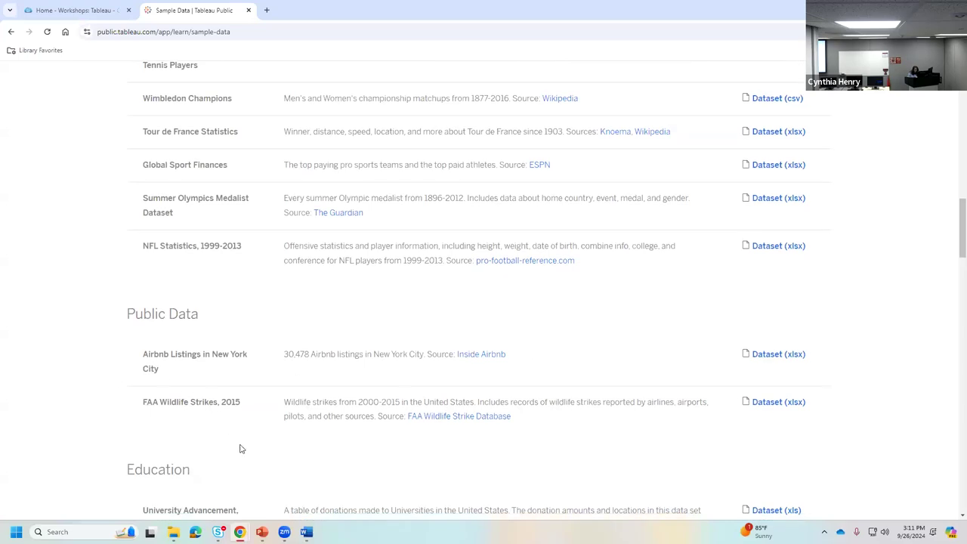
{"action": "scroll", "coordinate": [528, 455], "scroll_direction": "down", "scroll_amount": 3}
{"action": "scroll", "coordinate": [454, 408], "scroll_direction": "up", "scroll_amount": 3}
{"action": "scroll", "coordinate": [421, 377], "scroll_direction": "up", "scroll_amount": 7}
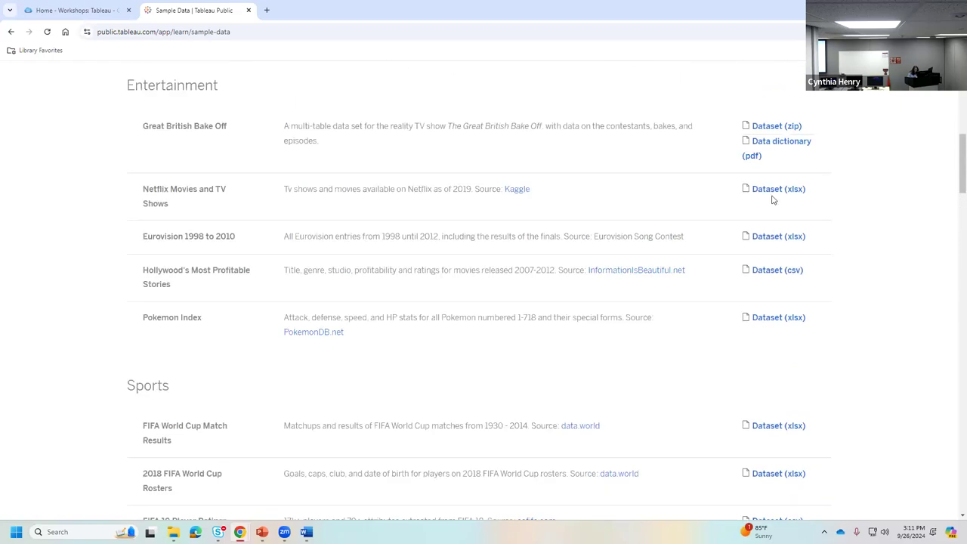
{"action": "left_click", "coordinate": [83, 12]}
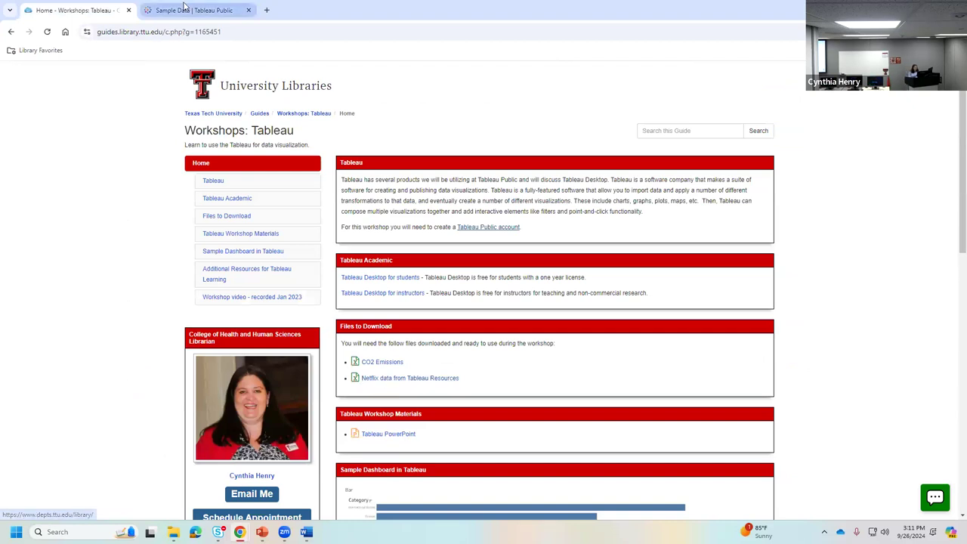
- Go back to the Sample Data page, scroll to the top and open the account menu
{"action": "left_click", "coordinate": [186, 12]}
{"action": "scroll", "coordinate": [631, 227], "scroll_direction": "up", "scroll_amount": 6}
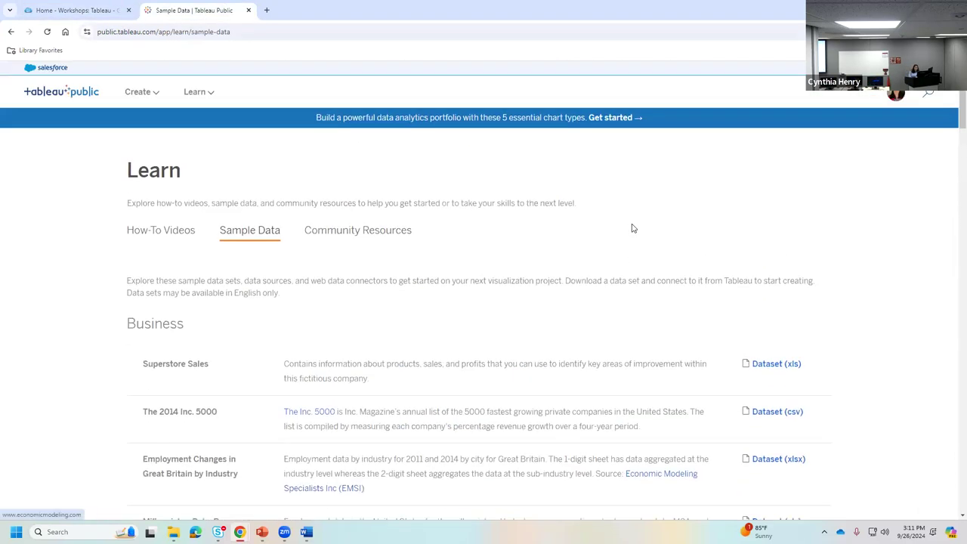
{"action": "left_click", "coordinate": [897, 94]}
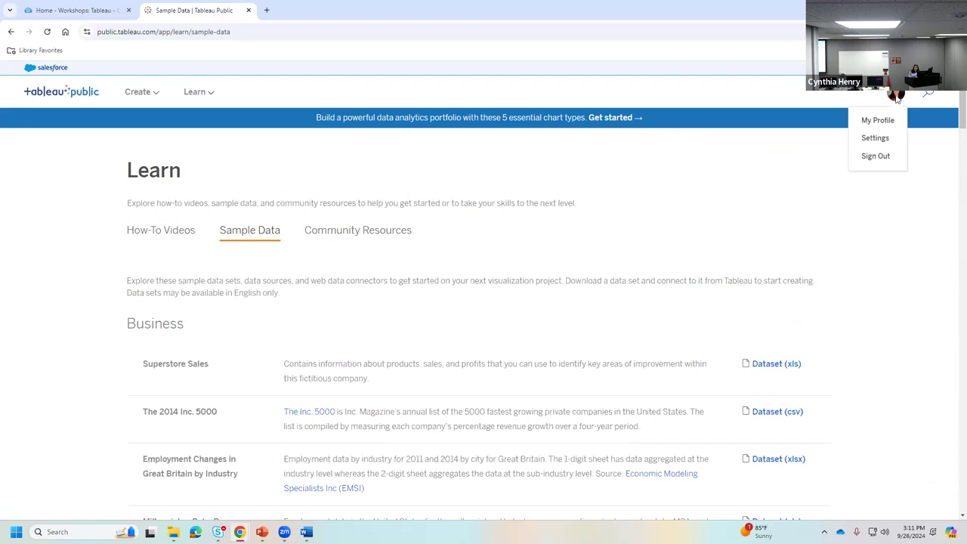
- Start a new viz from My Profile and choose to upload a data file from the computer
{"action": "left_click", "coordinate": [888, 123]}
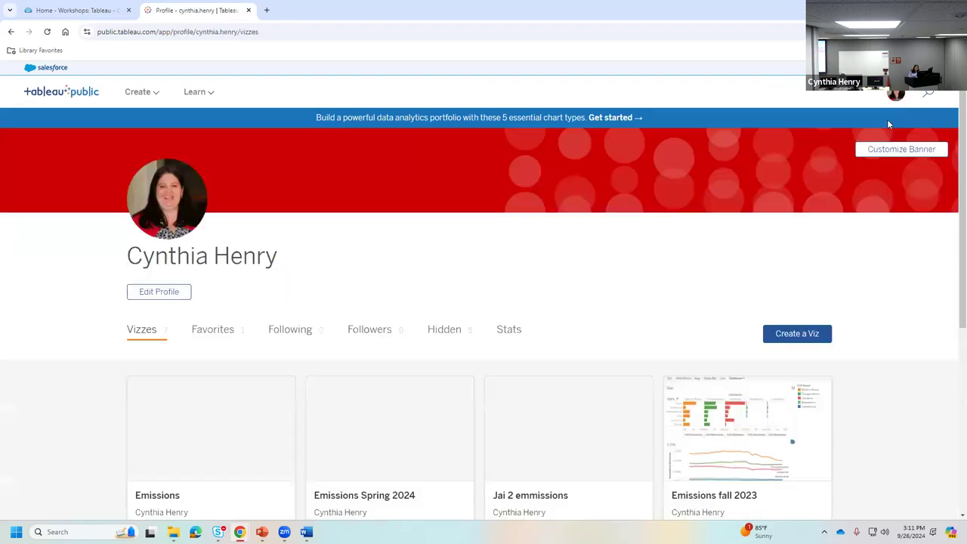
{"action": "left_click", "coordinate": [794, 335]}
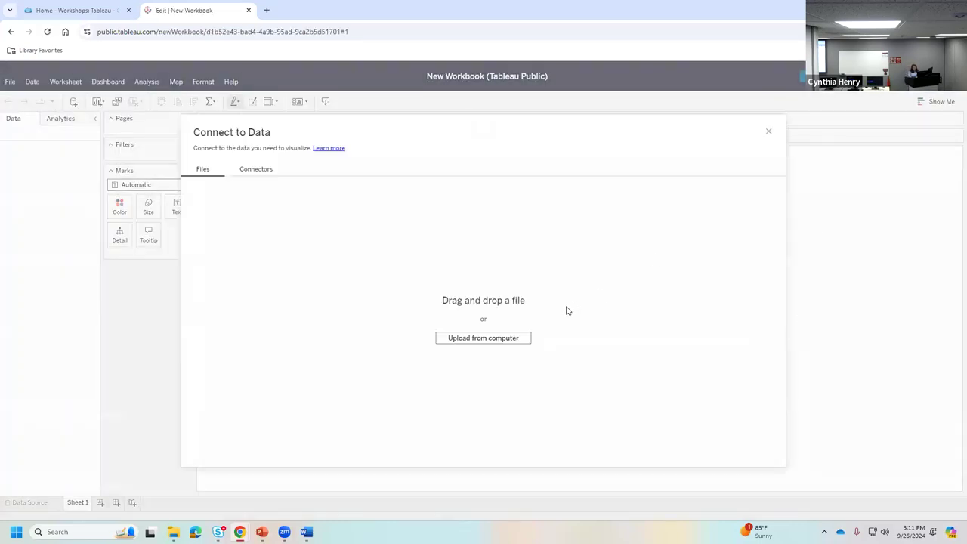
{"action": "left_click", "coordinate": [495, 339]}
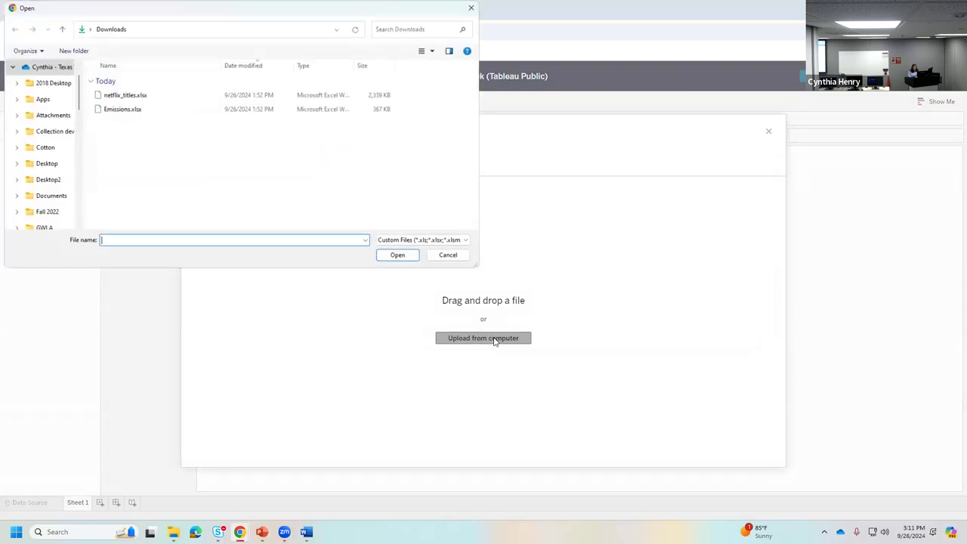
- Upload netflix_titles.xlsx from Downloads as the Excel data source
{"action": "left_click", "coordinate": [111, 101]}
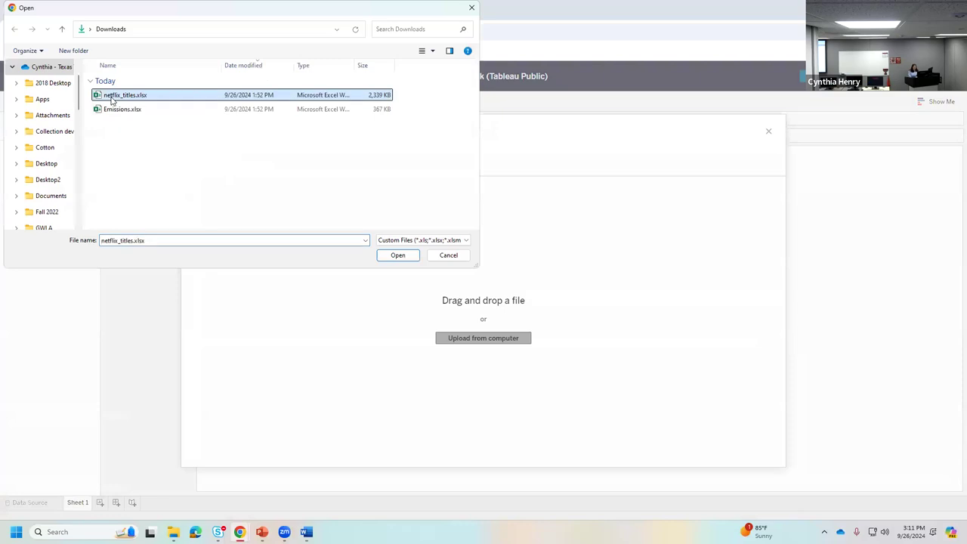
{"action": "left_click", "coordinate": [401, 255]}
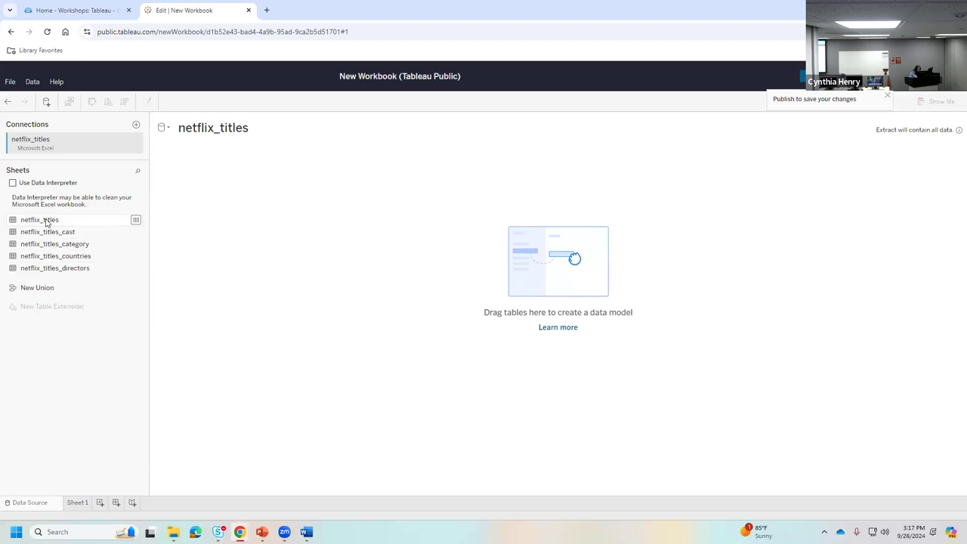
- Place the netflix_titles sheet on the canvas and load its 9-field, 6236-row preview
{"action": "left_click_drag", "start_coordinate": [30, 220], "coordinate": [225, 220]}
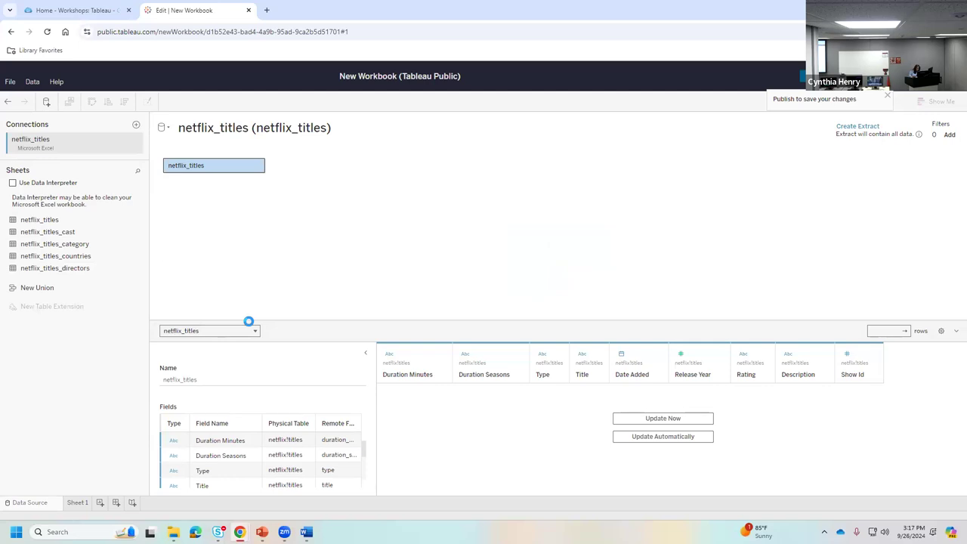
{"action": "right_click", "coordinate": [221, 168]}
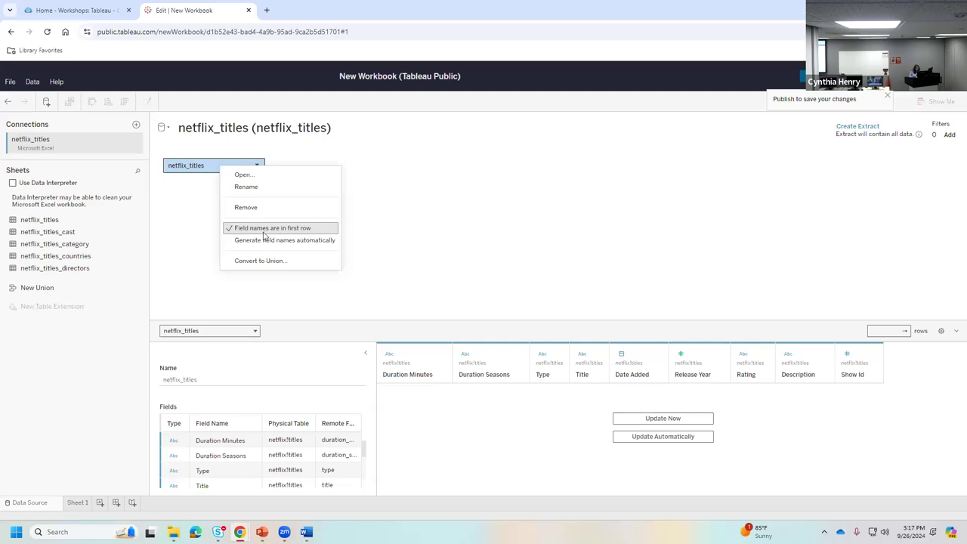
{"action": "left_click", "coordinate": [351, 238]}
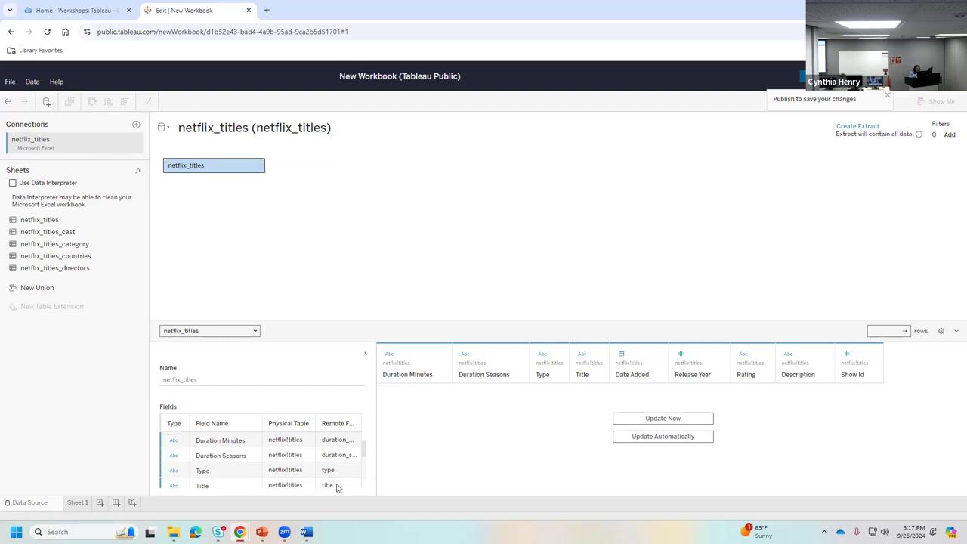
{"action": "left_click", "coordinate": [633, 421]}
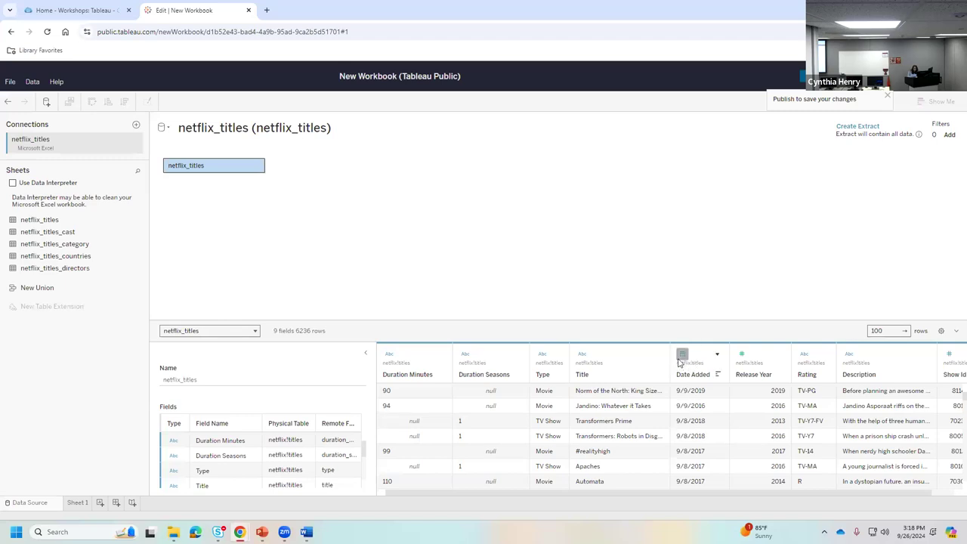
{"action": "left_click", "coordinate": [681, 356]}
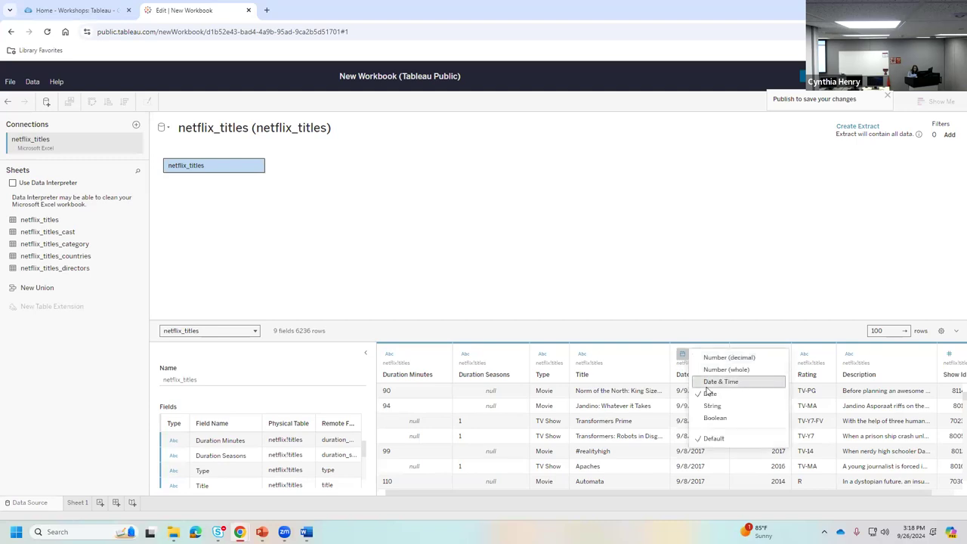
{"action": "left_click", "coordinate": [677, 306]}
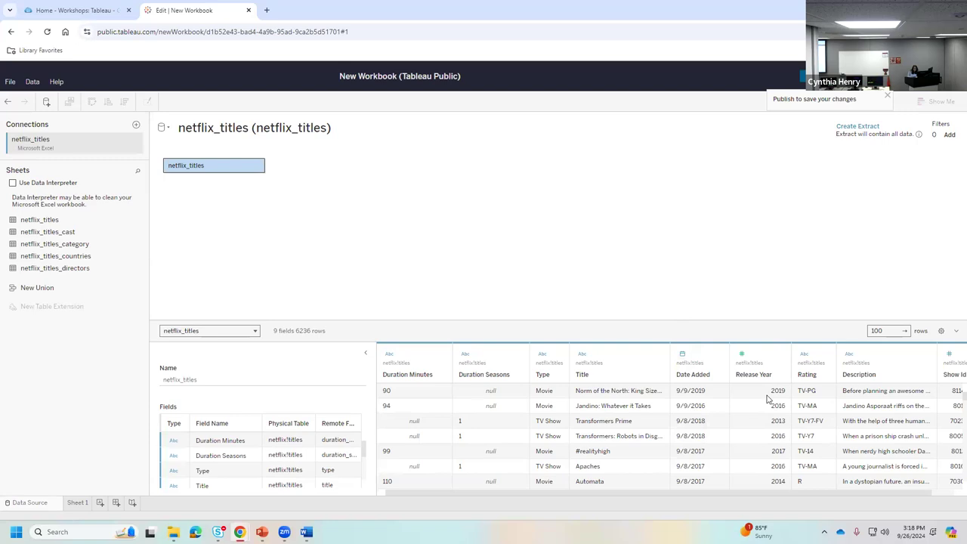
{"action": "left_click", "coordinate": [742, 355]}
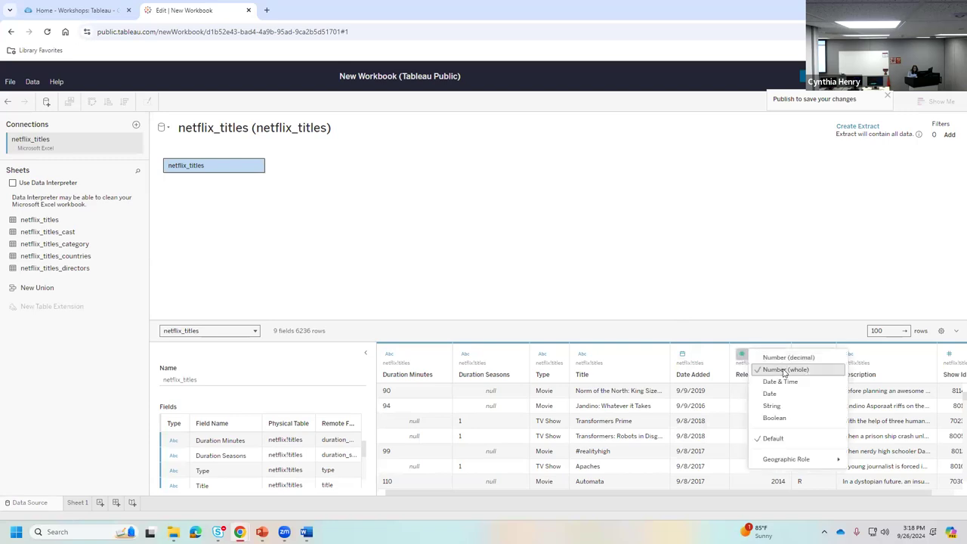
{"action": "left_click", "coordinate": [745, 290]}
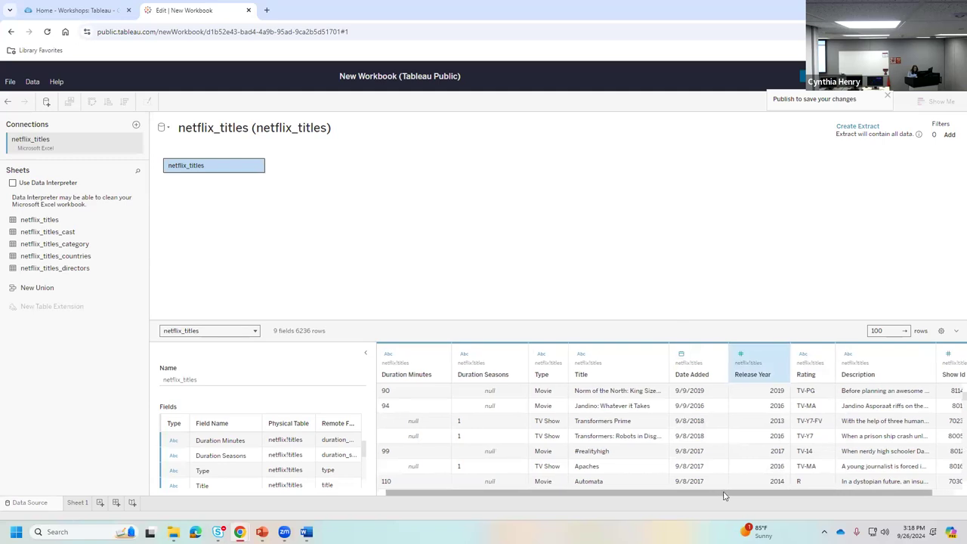
{"action": "left_click_drag", "start_coordinate": [723, 497], "coordinate": [806, 496]}
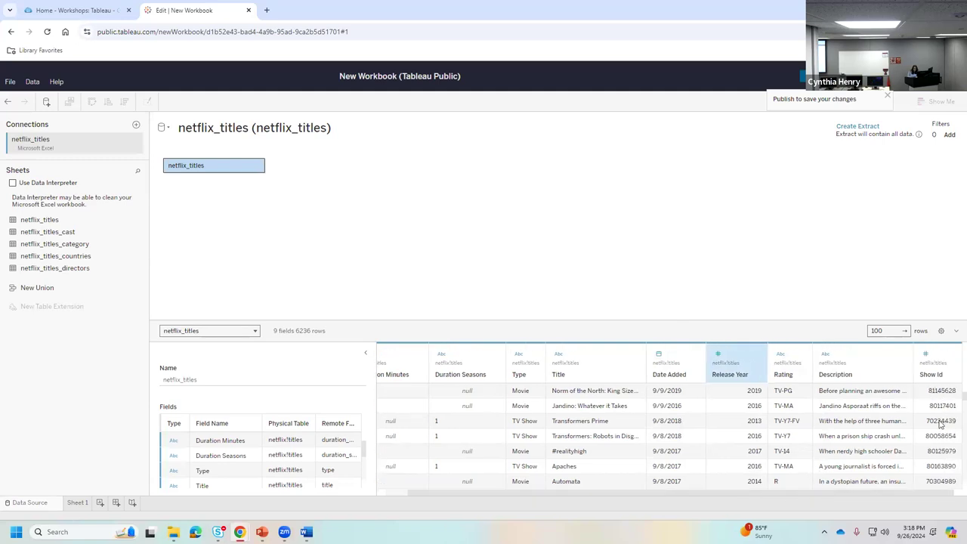
{"action": "left_click", "coordinate": [927, 355]}
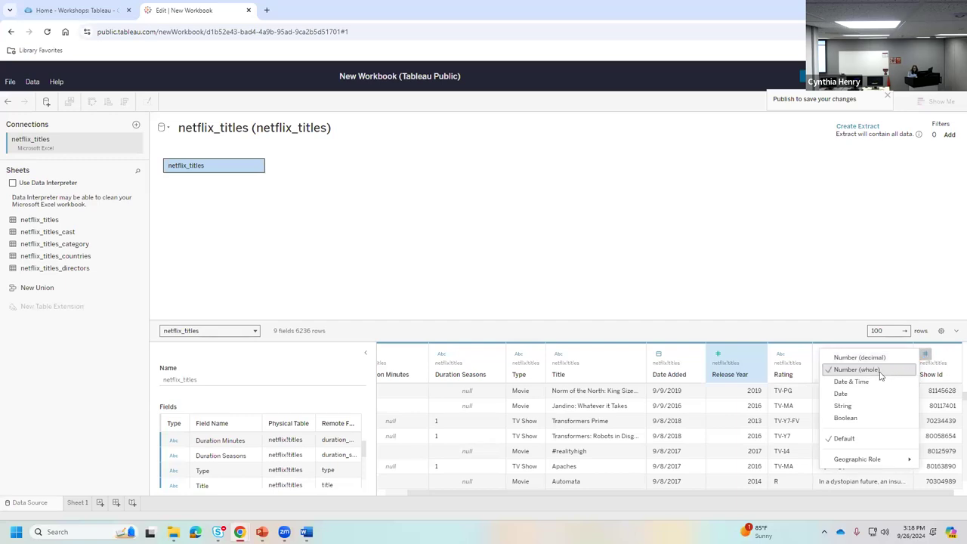
{"action": "left_click", "coordinate": [759, 283]}
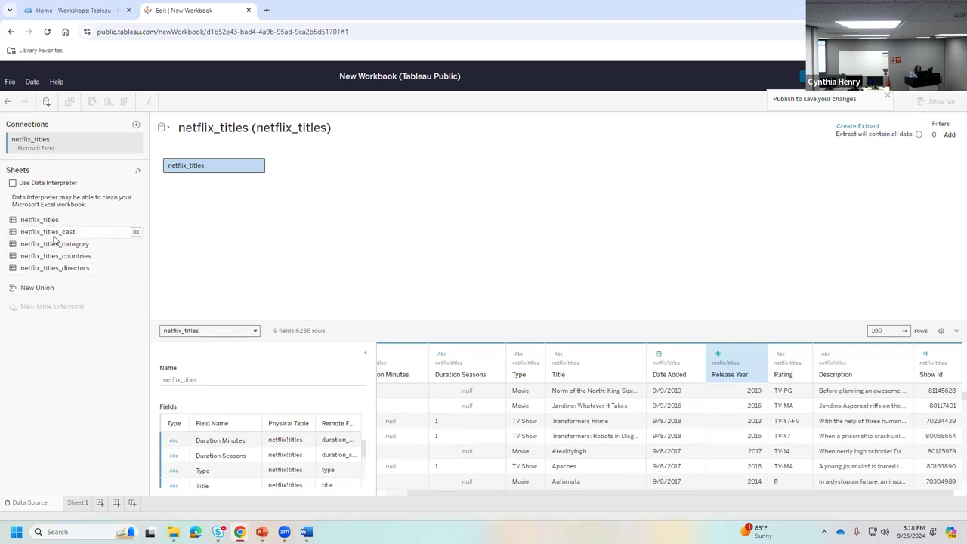
- Relate netflix_titles_cast to netflix_titles on Show Id and preview its 44311 cast rows
{"action": "left_click_drag", "start_coordinate": [52, 237], "coordinate": [377, 176]}
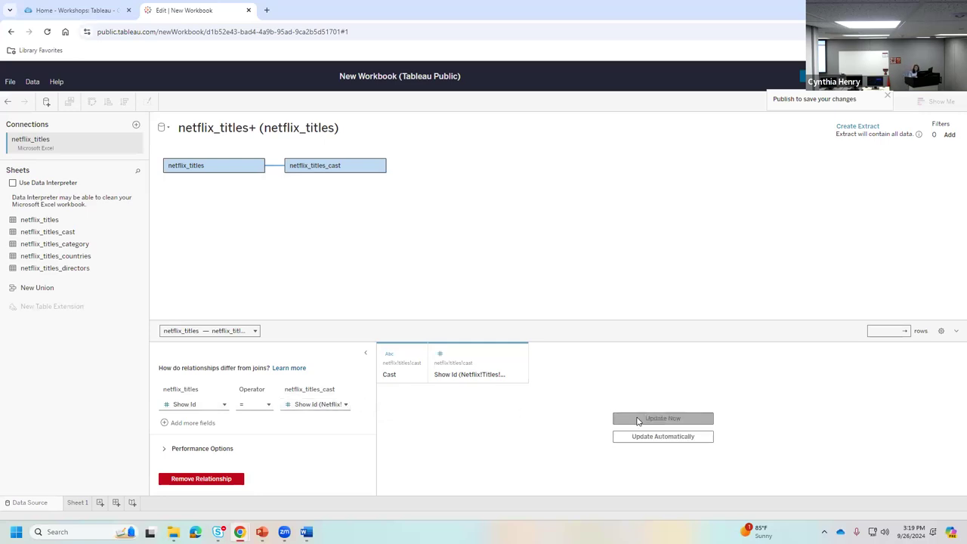
{"action": "left_click", "coordinate": [663, 418]}
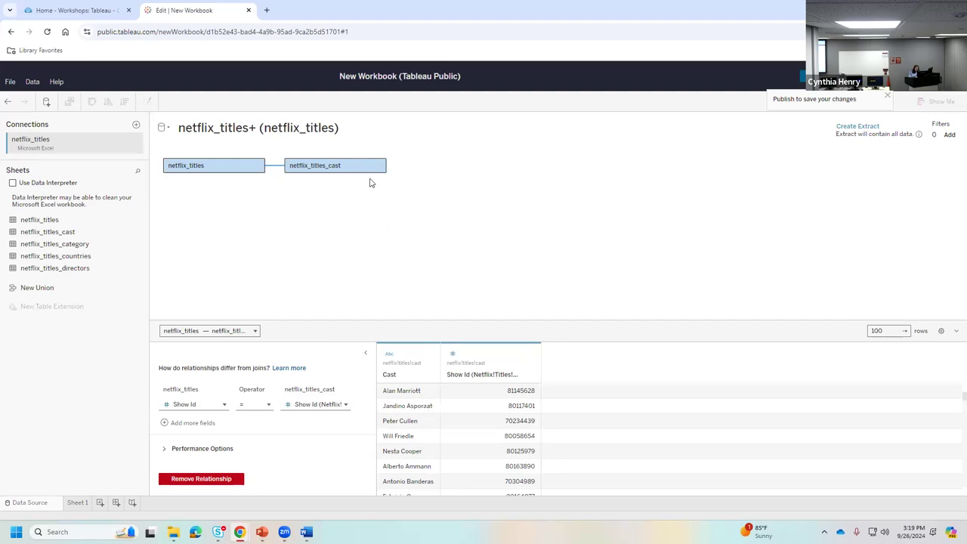
{"action": "left_click", "coordinate": [349, 166]}
{"action": "right_click", "coordinate": [349, 166]}
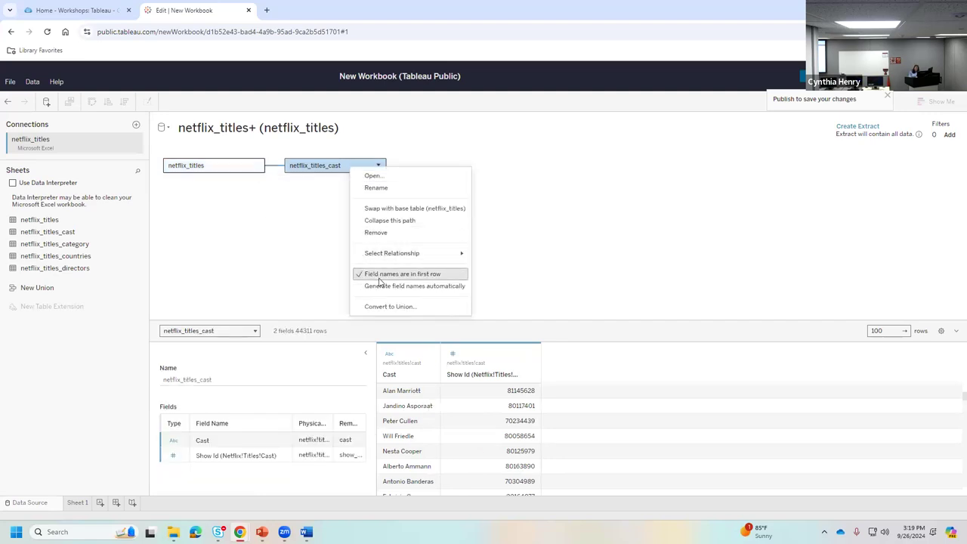
{"action": "left_click", "coordinate": [261, 253]}
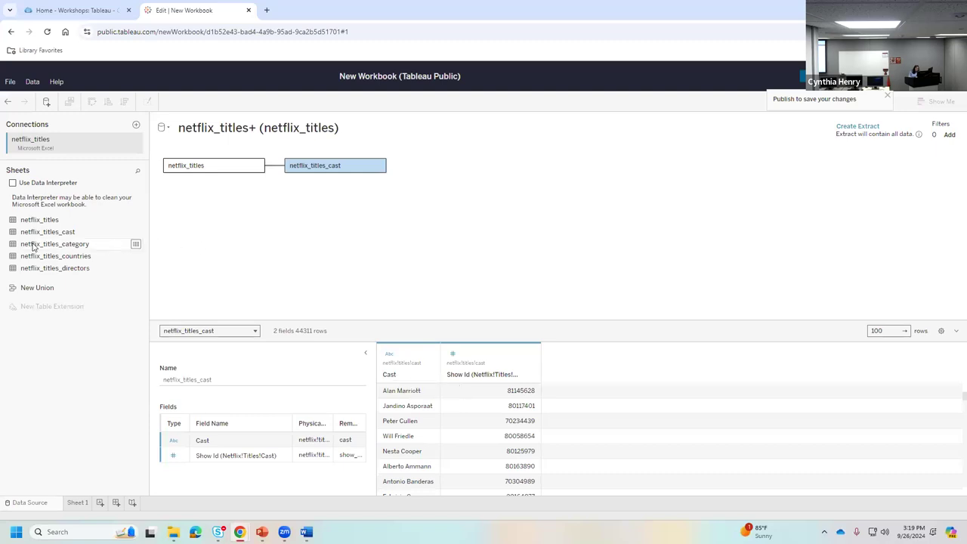
- Relate netflix_titles_category on Show Id and preview its Listed In data across 13670 rows
{"action": "left_click_drag", "start_coordinate": [33, 247], "coordinate": [298, 213]}
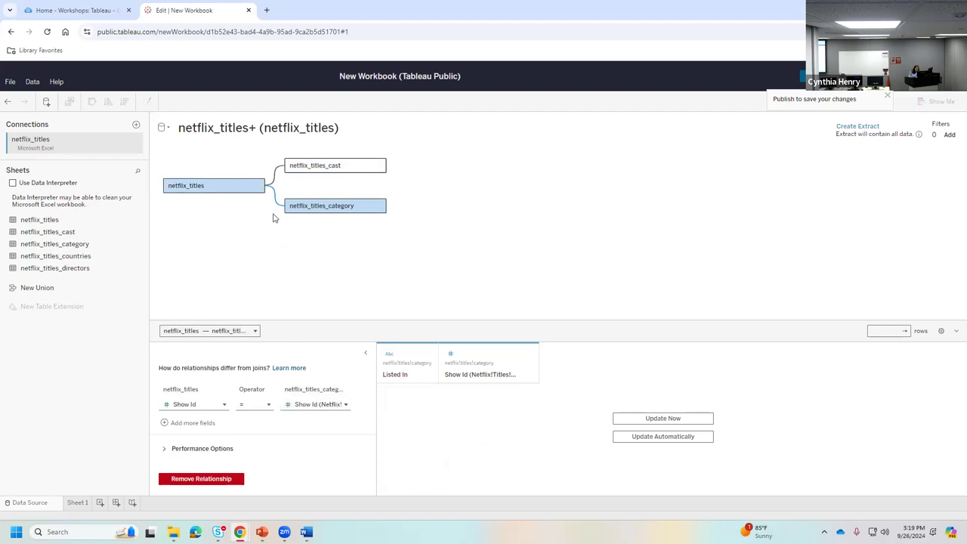
{"action": "left_click", "coordinate": [665, 419]}
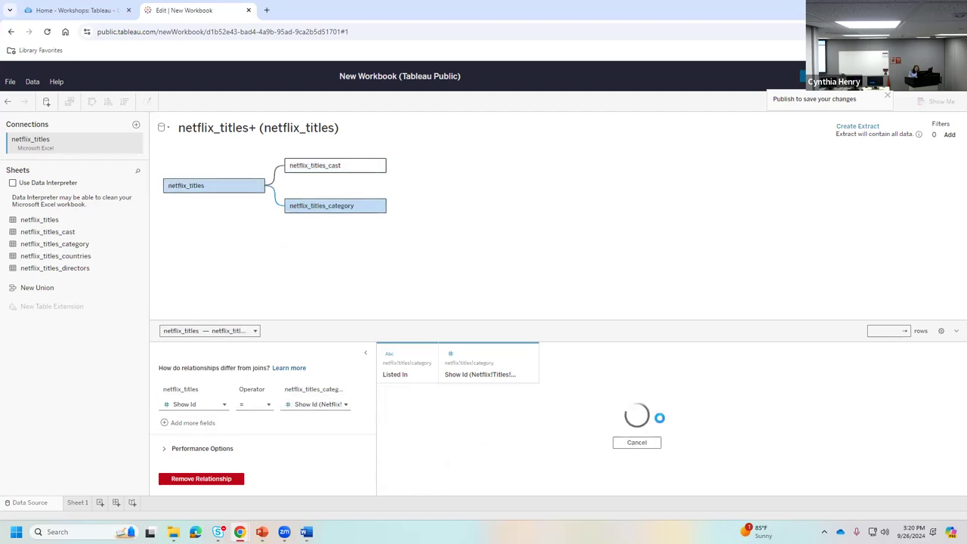
{"action": "right_click", "coordinate": [352, 206]}
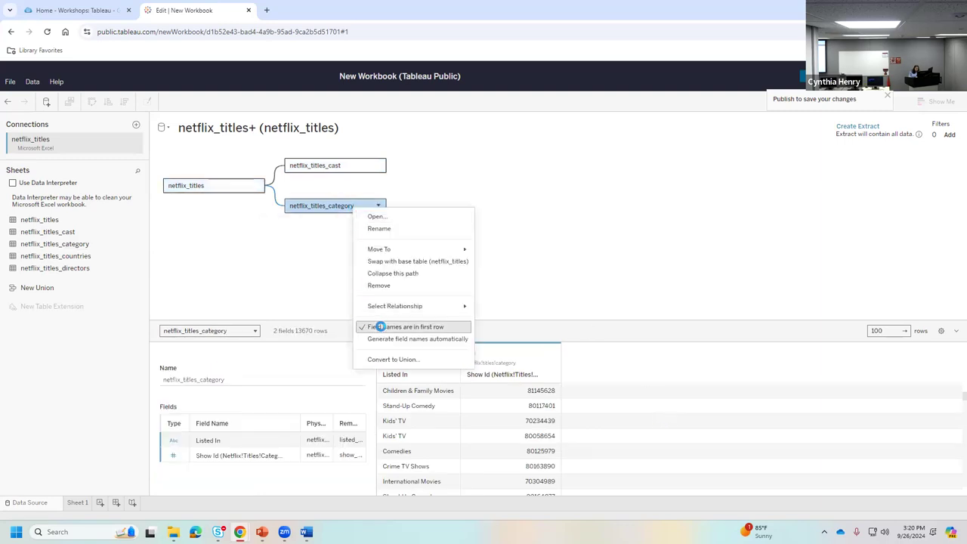
{"action": "left_click", "coordinate": [517, 277]}
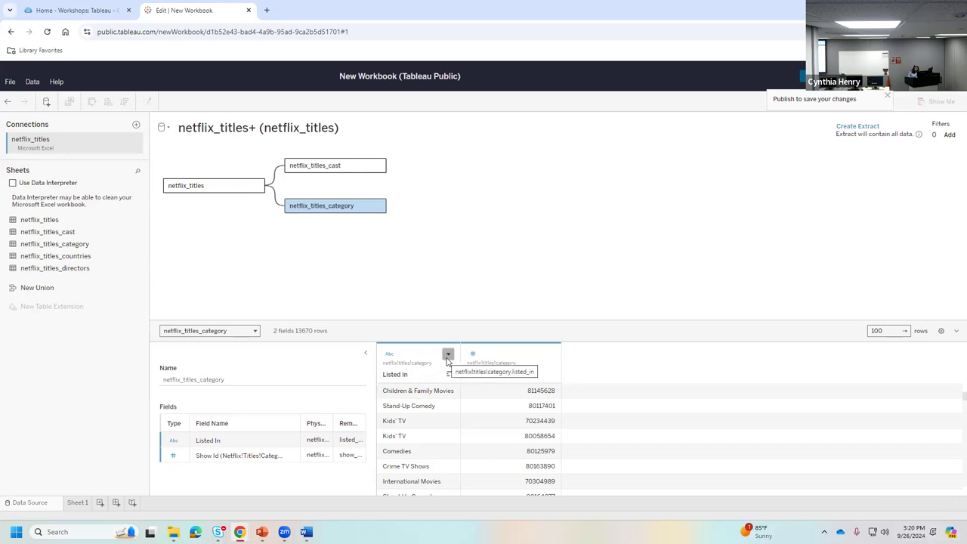
- Rename the category table's Listed In field to Genre and inspect the category relationship's Show Id match
{"action": "left_click", "coordinate": [447, 355]}
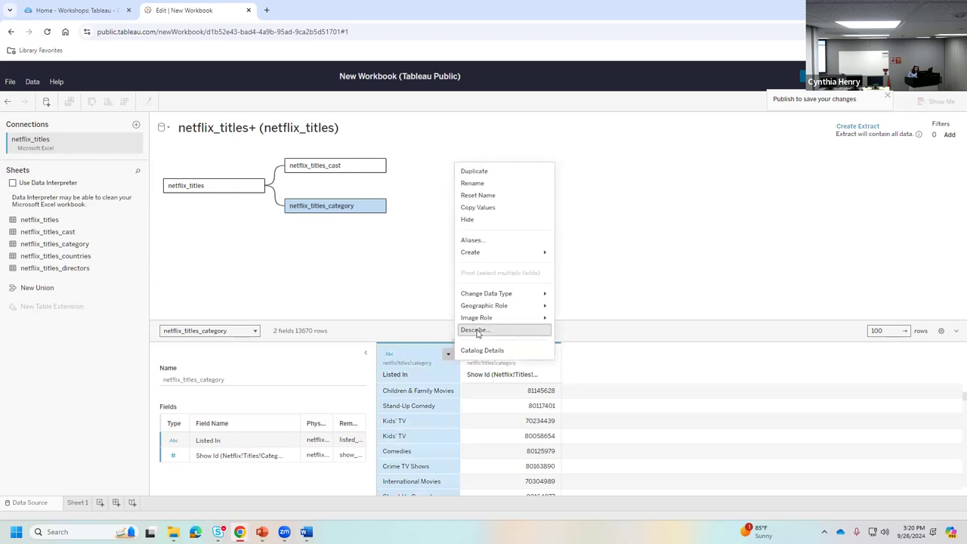
{"action": "left_click", "coordinate": [472, 183]}
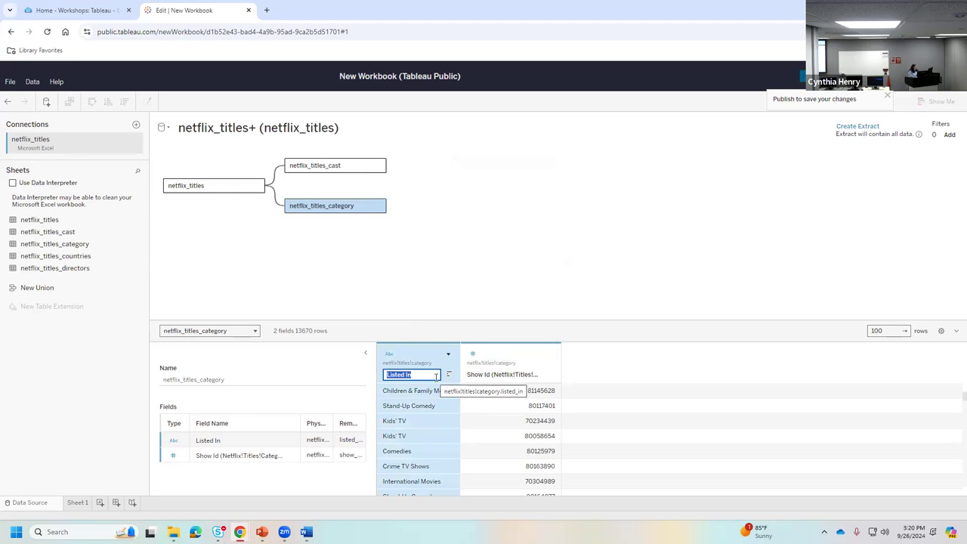
{"action": "type", "text": "Genre"}
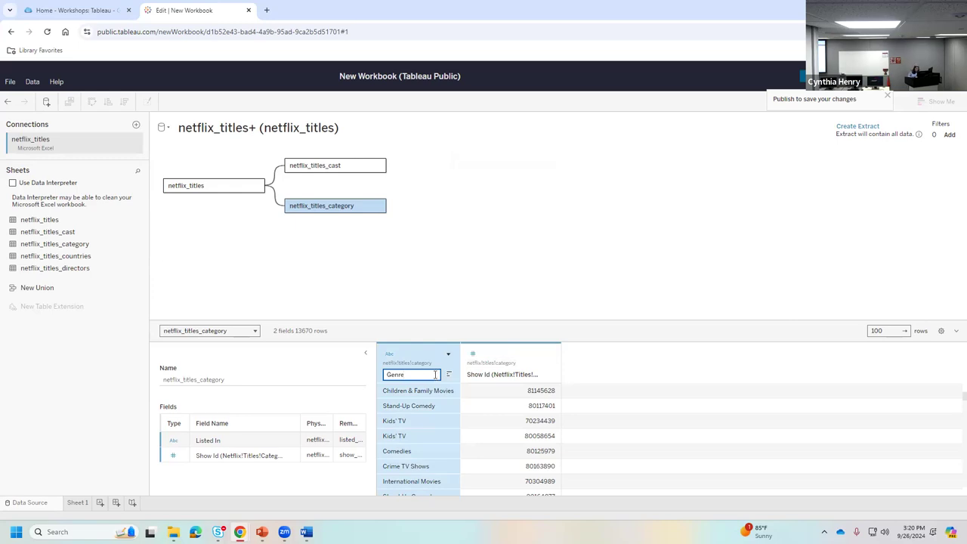
{"action": "key", "text": "Return"}
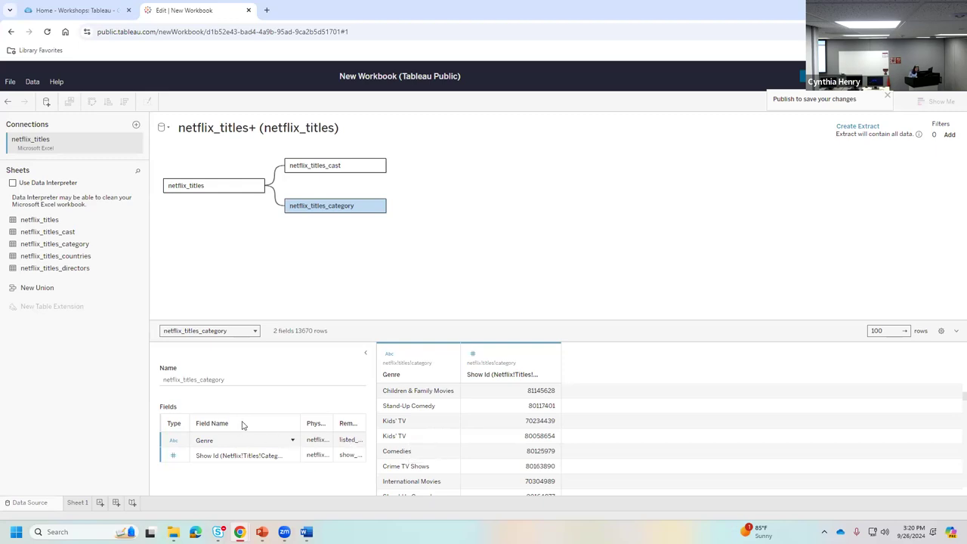
{"action": "left_click", "coordinate": [275, 200]}
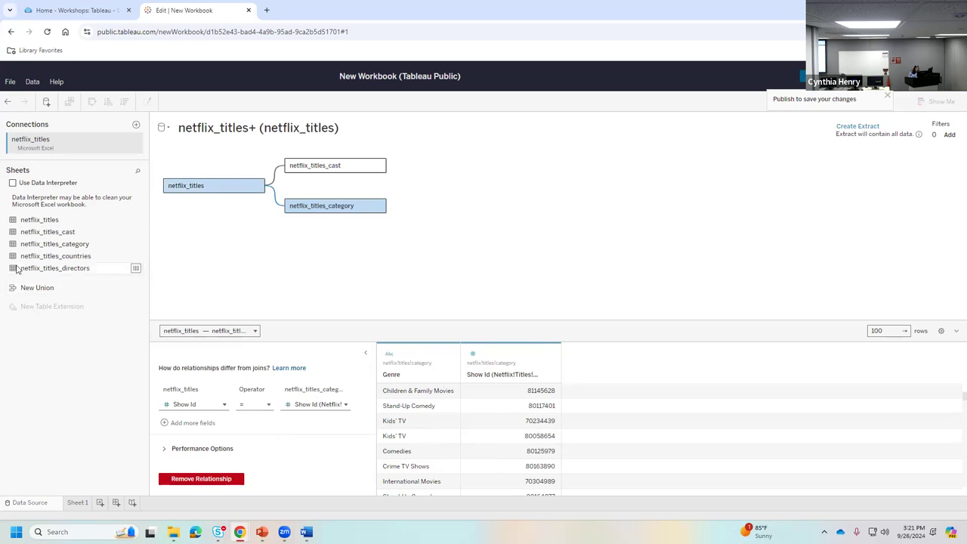
- Add netflix_titles_countries and netflix_titles_directors to the canvas, loading the countries preview with Update Now
{"action": "left_click_drag", "start_coordinate": [30, 256], "coordinate": [299, 259]}
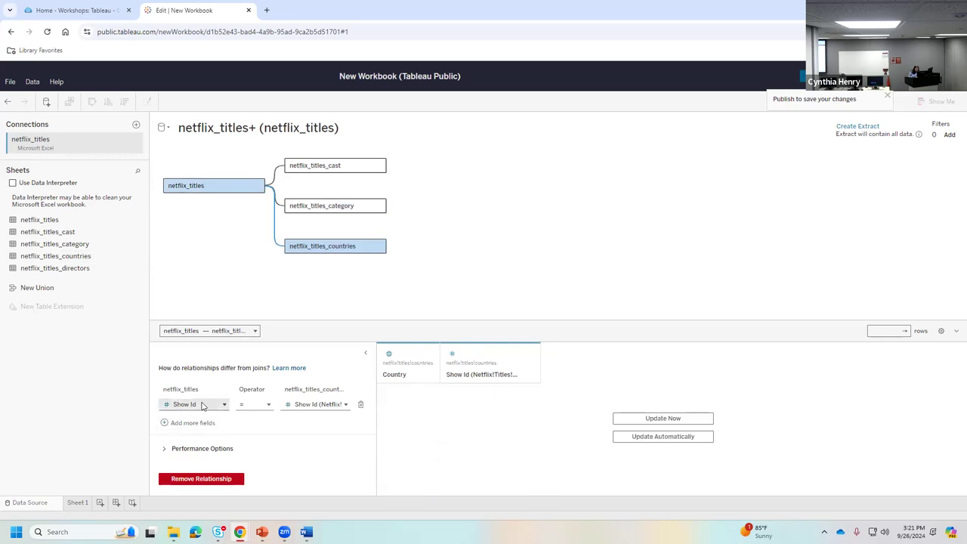
{"action": "left_click", "coordinate": [638, 420]}
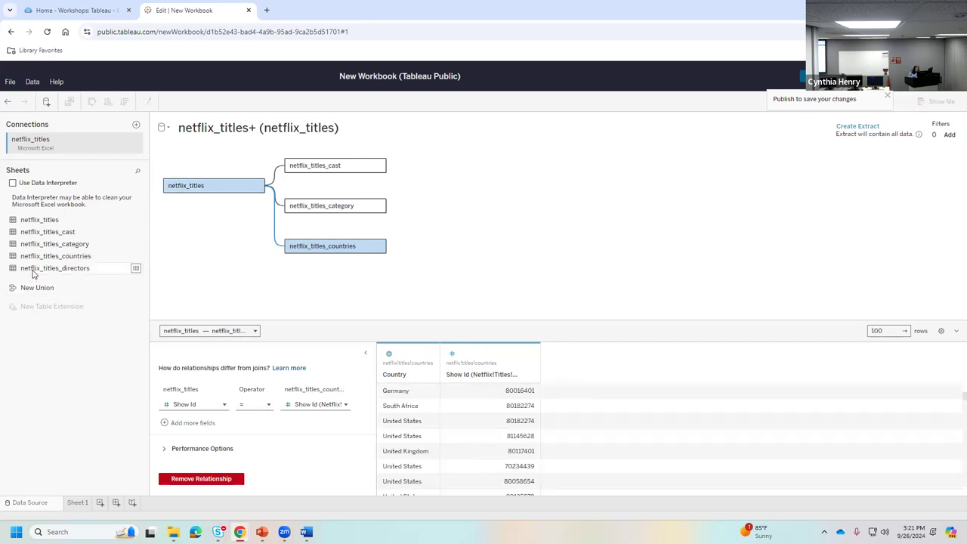
{"action": "left_click_drag", "start_coordinate": [33, 274], "coordinate": [258, 269]}
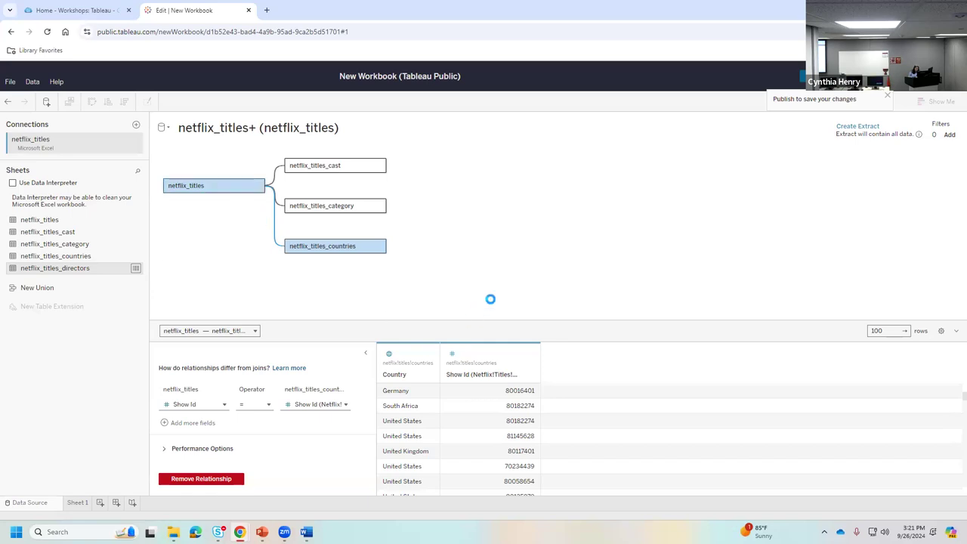
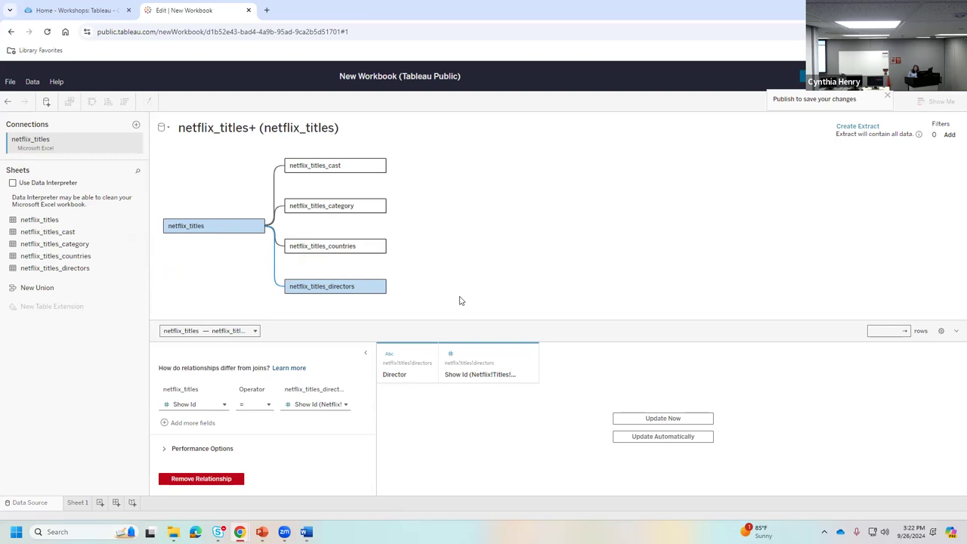
- Switch to the empty Sheet 1 worksheet showing the five netflix_titles tables' fields
{"action": "left_click", "coordinate": [69, 503]}
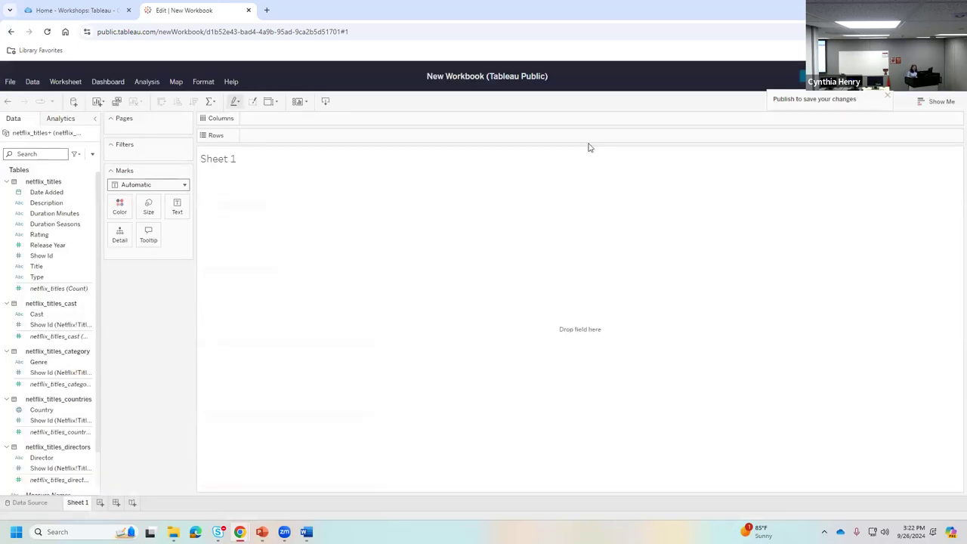
- Name the workbook 'Netflix data 2024 fall' for publishing, with sheets shown as tabs
{"action": "key", "text": "ctrl+s"}
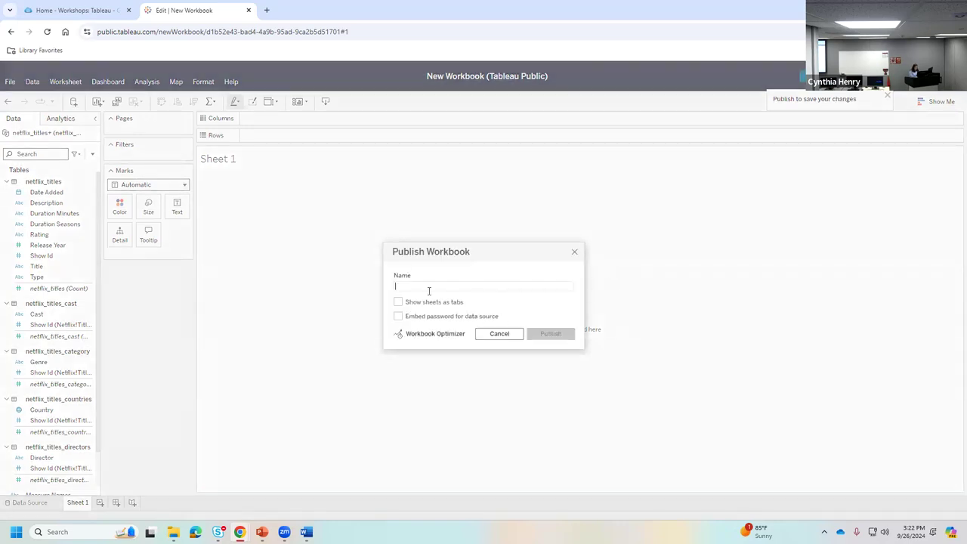
{"action": "type", "text": "Net"}
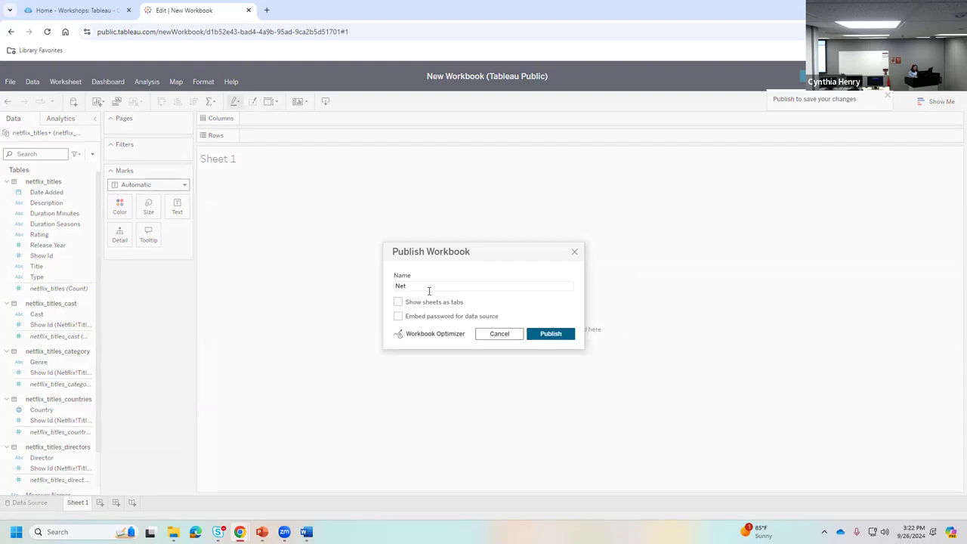
{"action": "type", "text": "flix data"}
{"action": "type", "text": "2024 fLL"}
{"action": "left_click", "coordinate": [398, 303]}
- Publish the workbook and begin reviewing the netflix_titles fields
{"action": "left_click", "coordinate": [552, 333]}
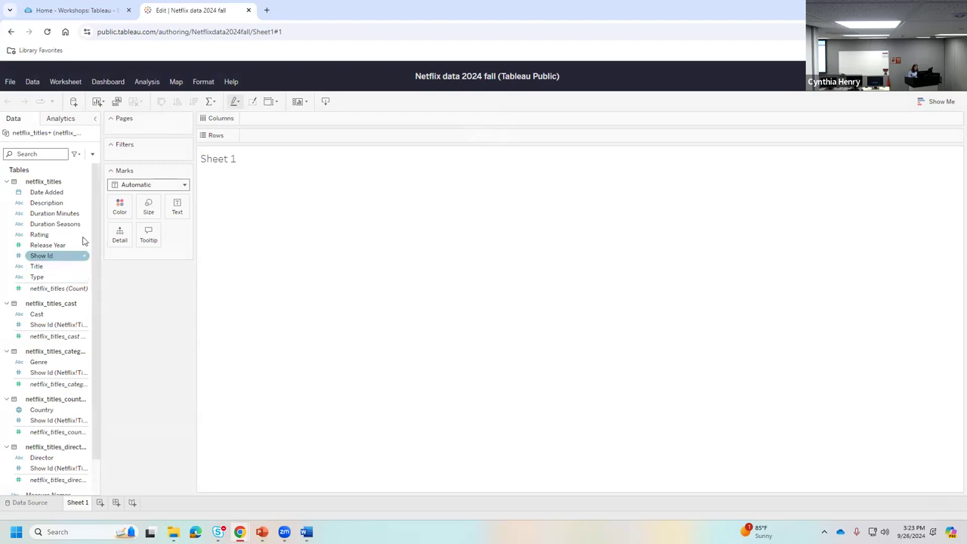
{"action": "left_click_drag", "start_coordinate": [95, 224], "coordinate": [97, 218]}
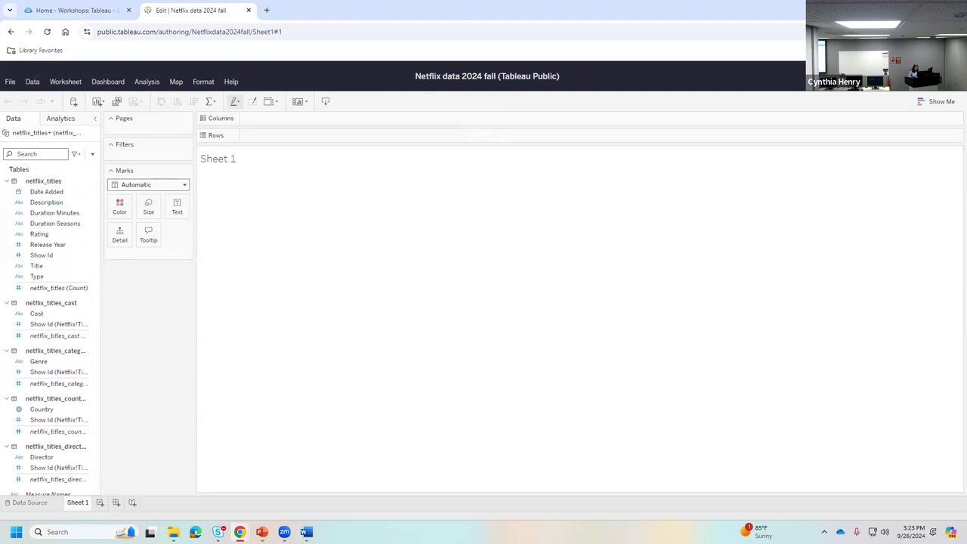
{"action": "left_click", "coordinate": [53, 213]}
- Widen the Data pane and review fields such as Genre, netflix_titles_cast (Count) and Latitude
{"action": "left_click_drag", "start_coordinate": [99, 312], "coordinate": [148, 313]}
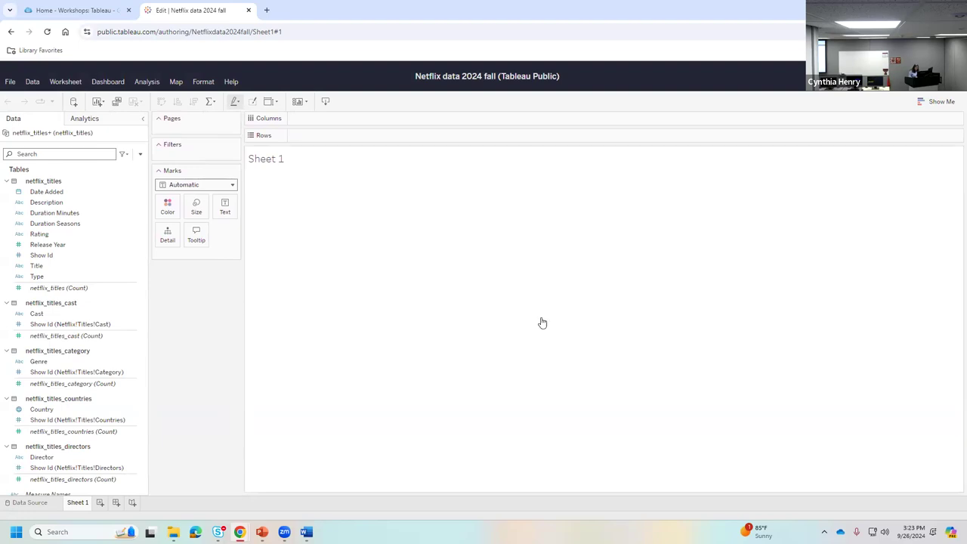
{"action": "left_click", "coordinate": [39, 361]}
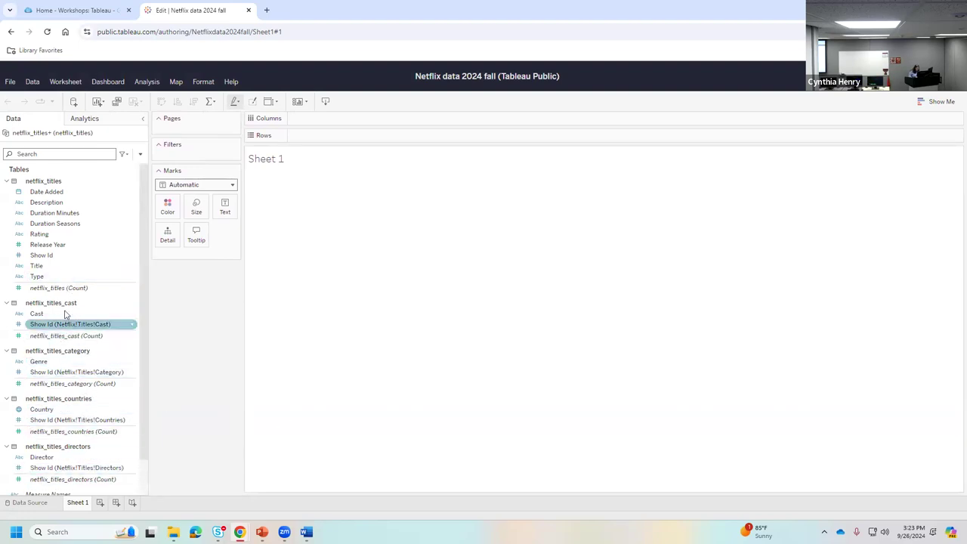
{"action": "left_click", "coordinate": [62, 336]}
{"action": "left_click", "coordinate": [61, 349]}
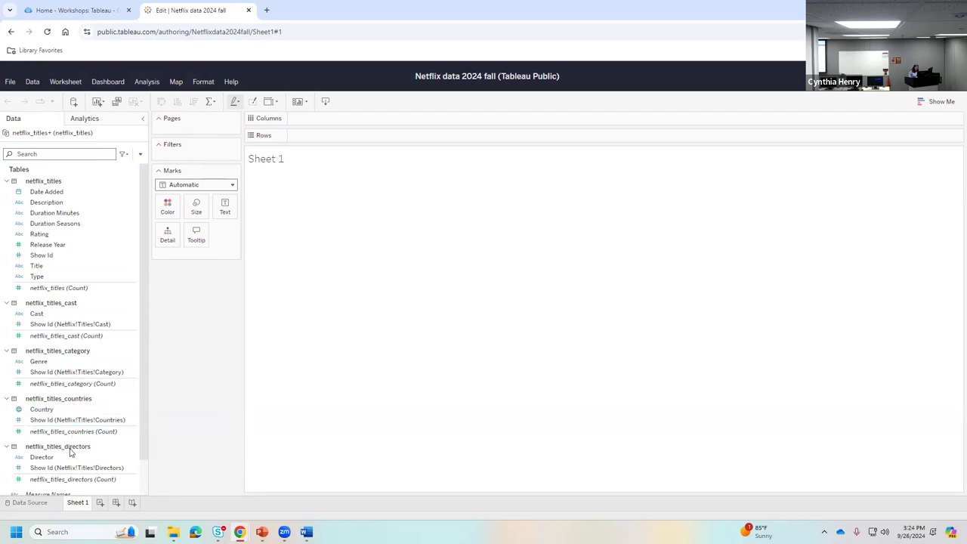
{"action": "scroll", "coordinate": [70, 451], "scroll_direction": "down", "scroll_amount": 1}
{"action": "left_click", "coordinate": [51, 487]}
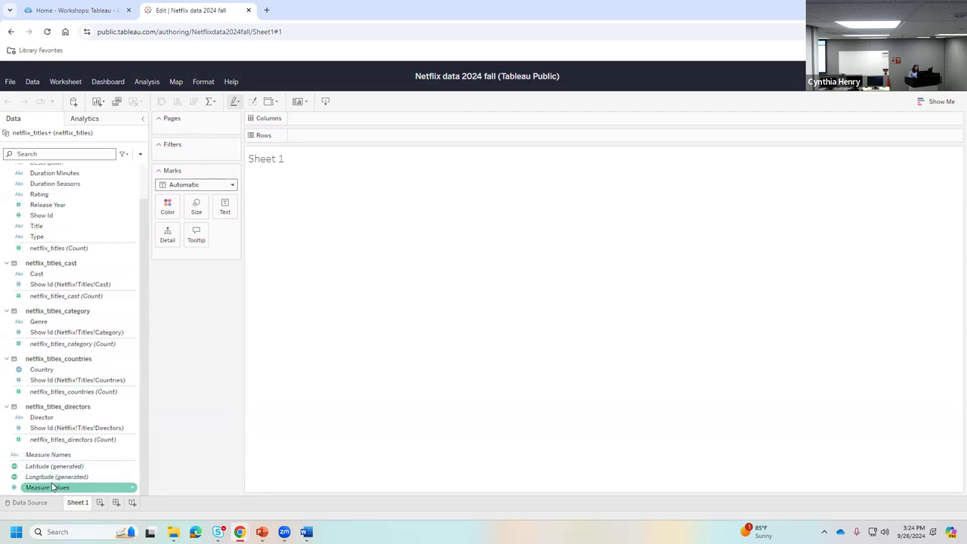
{"action": "left_click", "coordinate": [47, 468]}
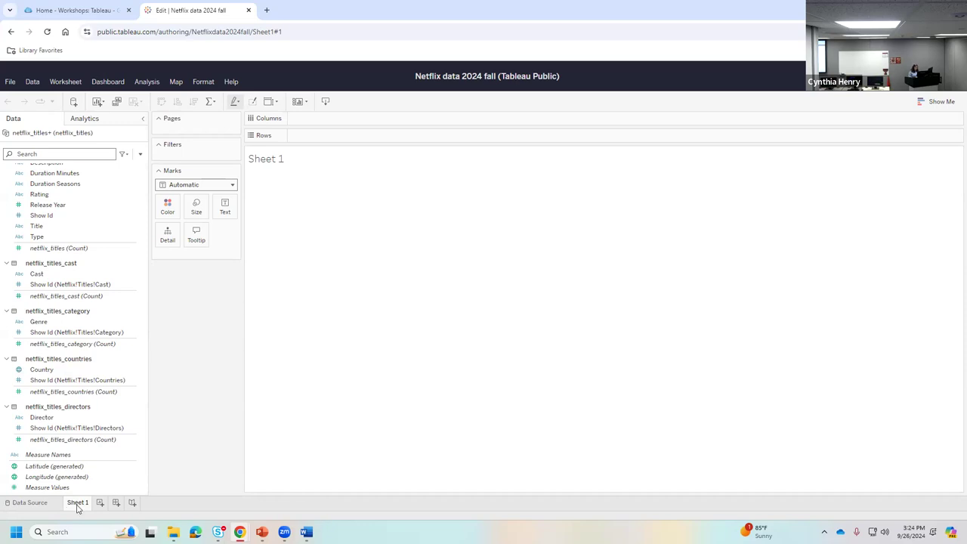
- Rename Sheet 1 to 'Bar Chart'
{"action": "right_click", "coordinate": [77, 506]}
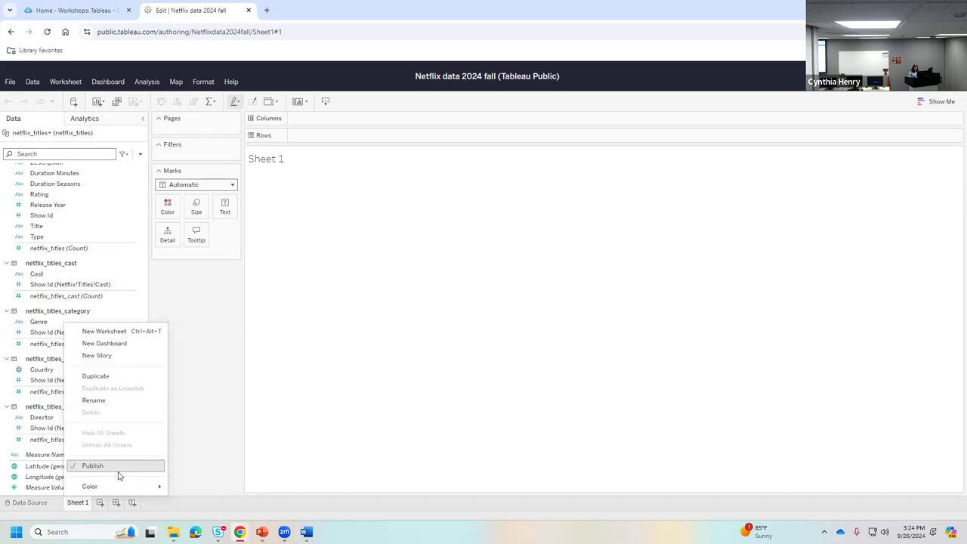
{"action": "left_click", "coordinate": [112, 400]}
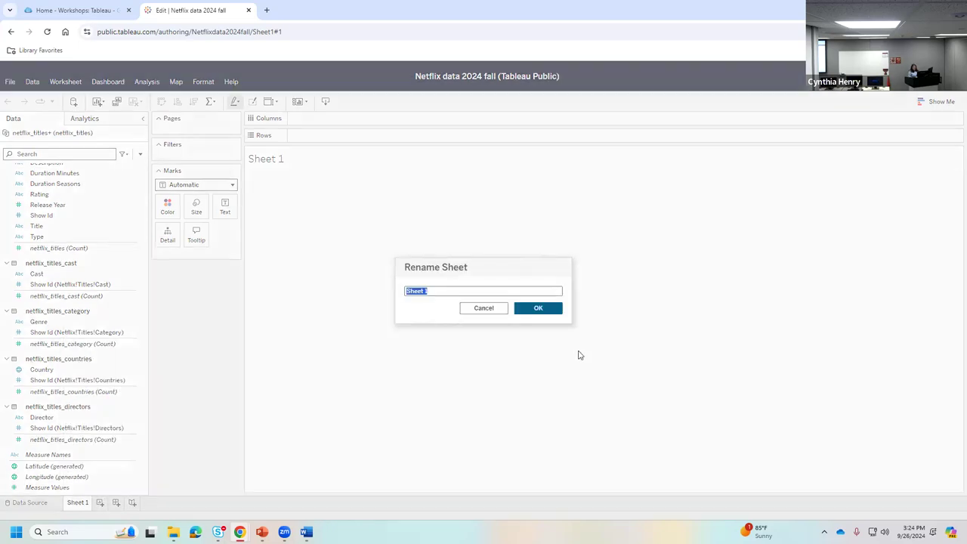
{"action": "type", "text": "Bar Ch"}
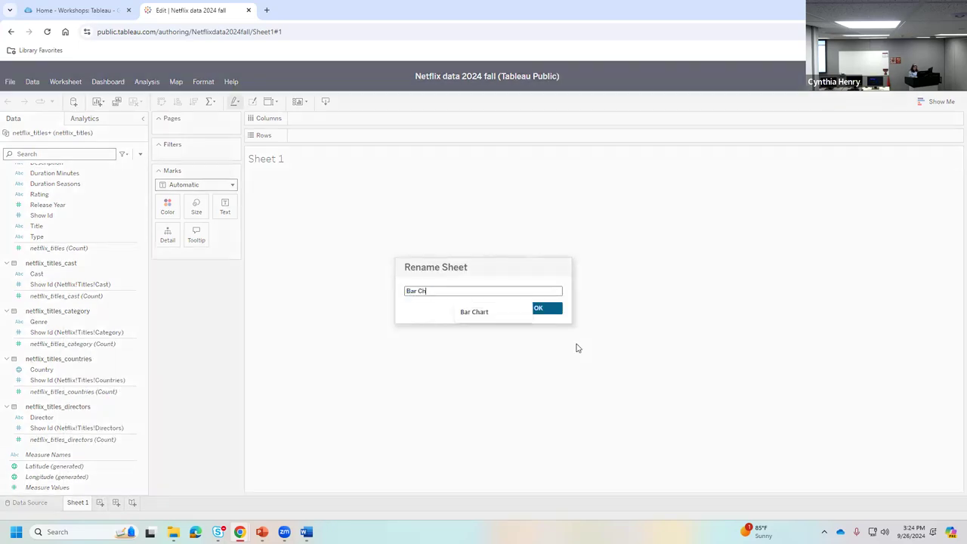
{"action": "left_click", "coordinate": [492, 309]}
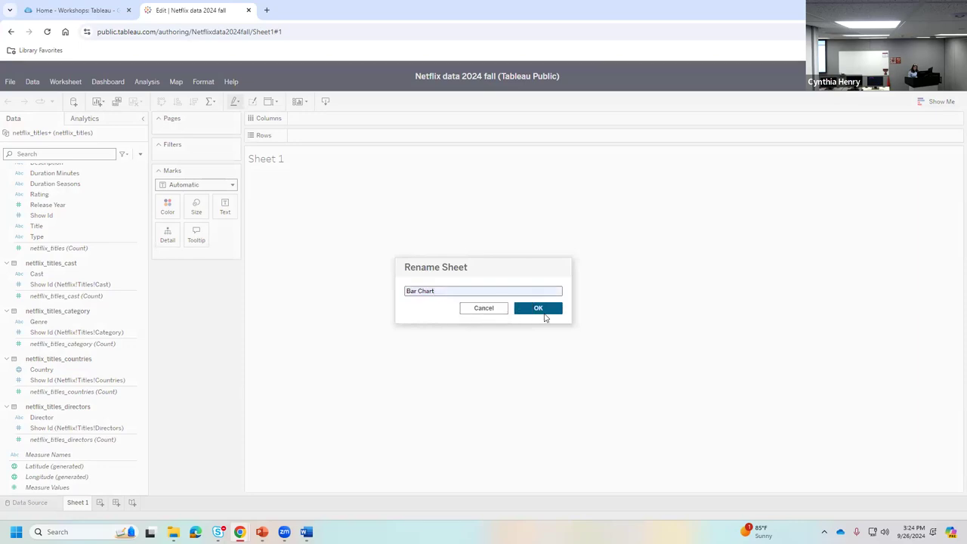
{"action": "left_click", "coordinate": [543, 311]}
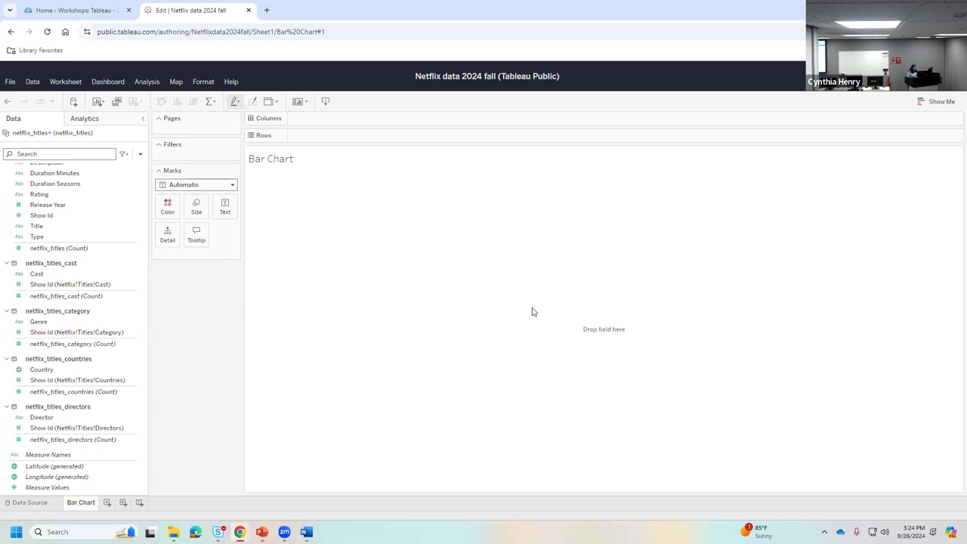
- Place Genre on Columns and compare the count and Show Id fields
{"action": "left_click", "coordinate": [35, 322]}
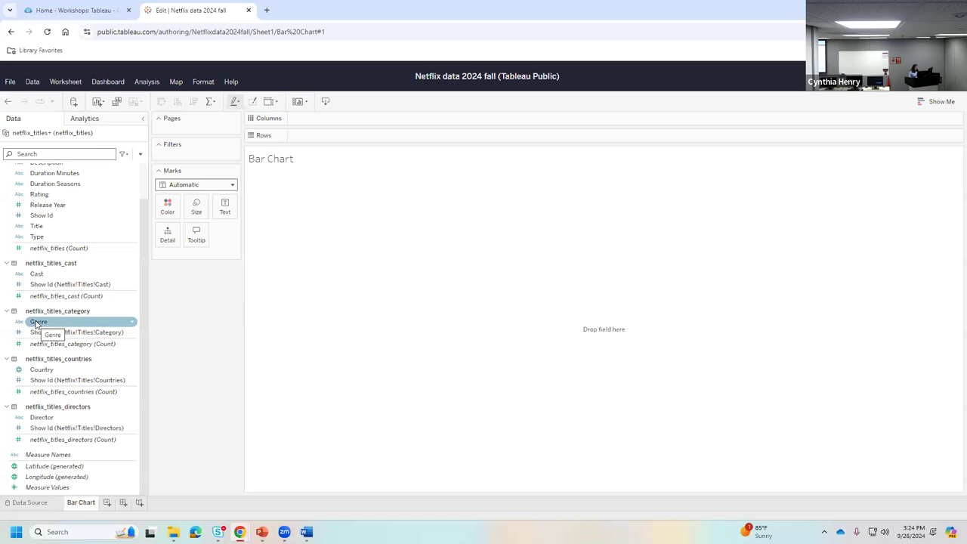
{"action": "left_click_drag", "start_coordinate": [35, 322], "coordinate": [329, 118]}
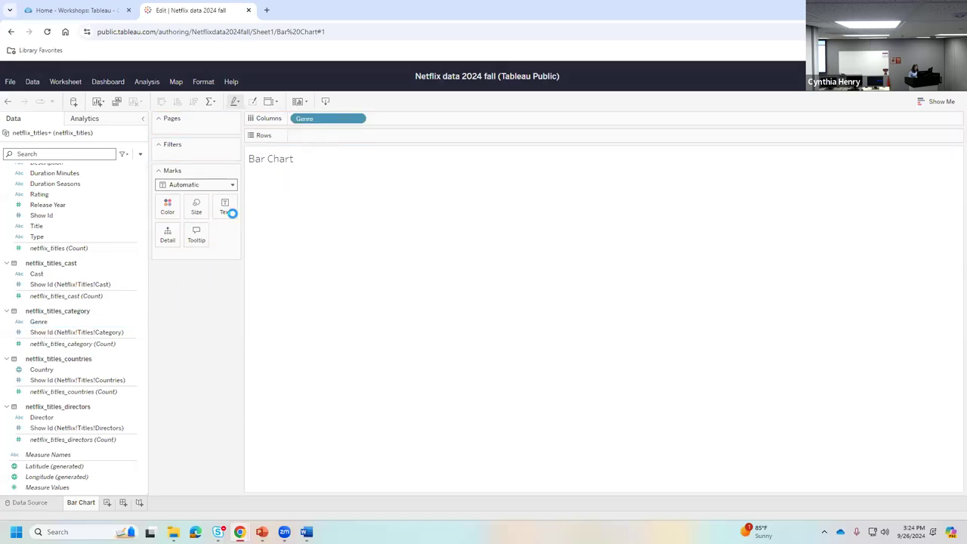
{"action": "left_click", "coordinate": [74, 289]}
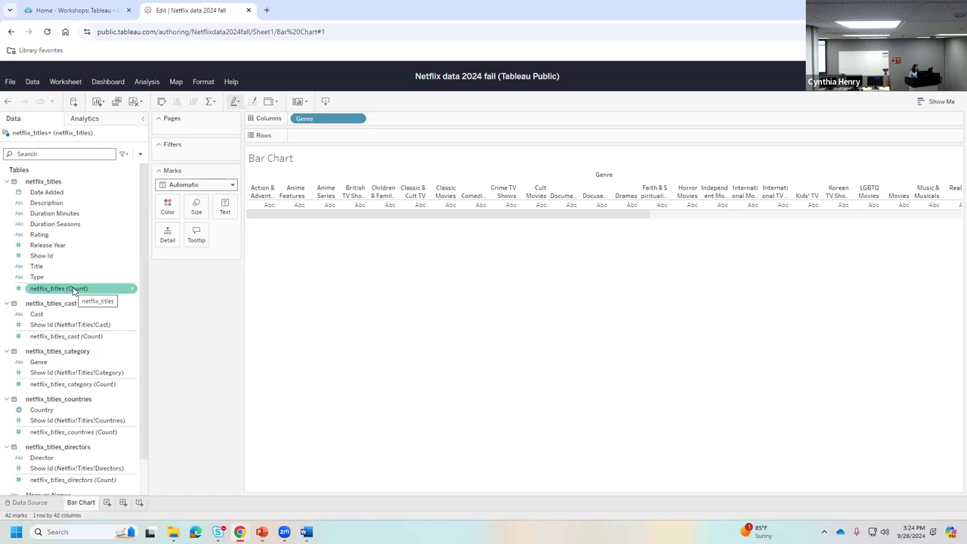
{"action": "left_click", "coordinate": [84, 329]}
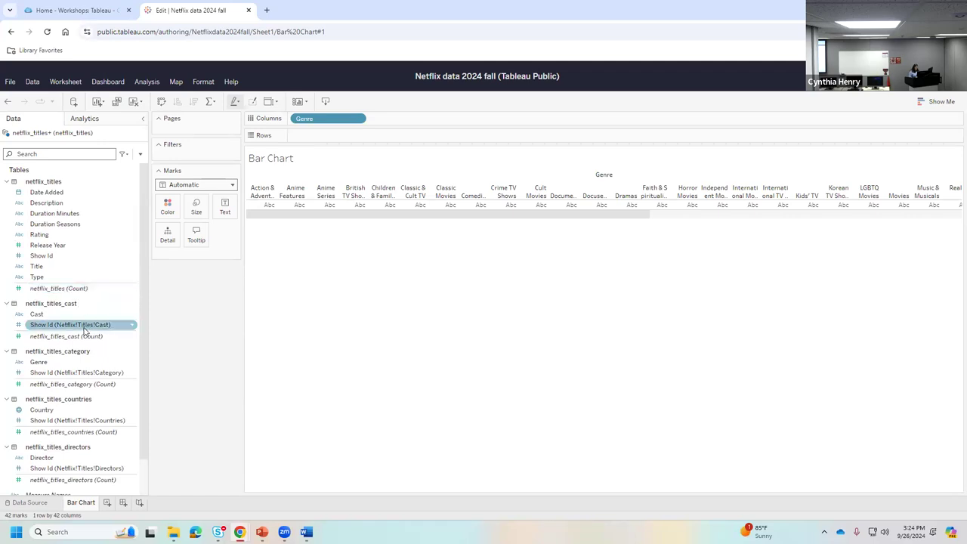
{"action": "left_click", "coordinate": [76, 288]}
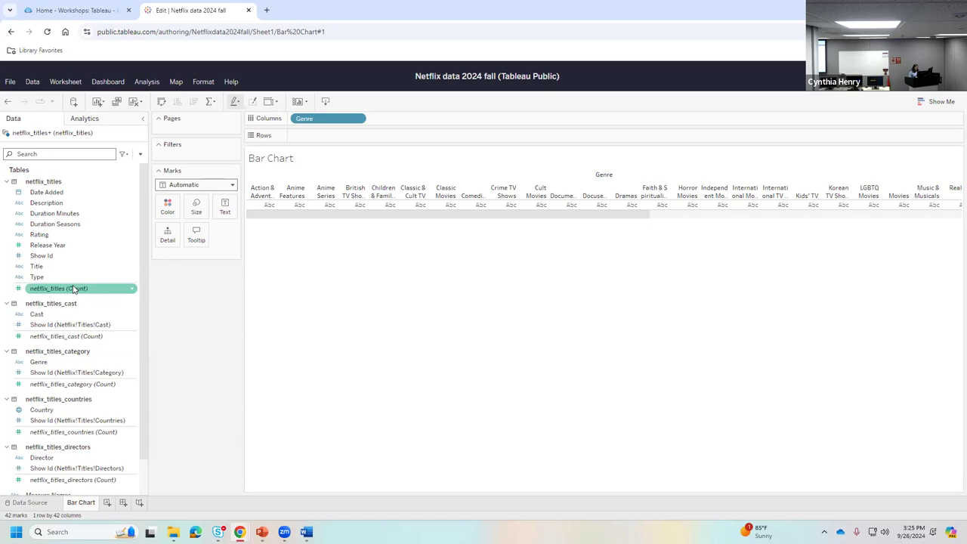
{"action": "left_click", "coordinate": [88, 326]}
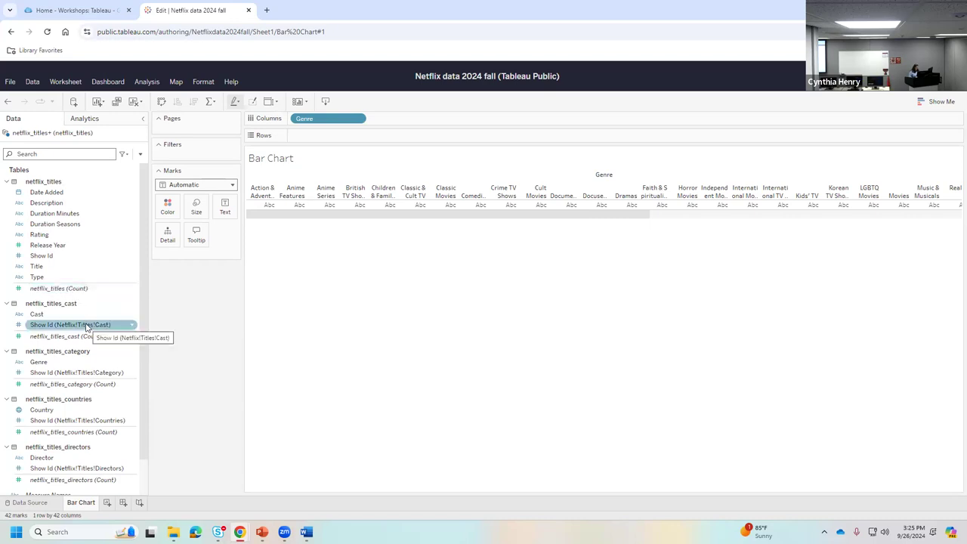
{"action": "left_click", "coordinate": [90, 223]}
{"action": "left_click", "coordinate": [90, 213]}
{"action": "left_click", "coordinate": [91, 224]}
{"action": "left_click", "coordinate": [92, 255]}
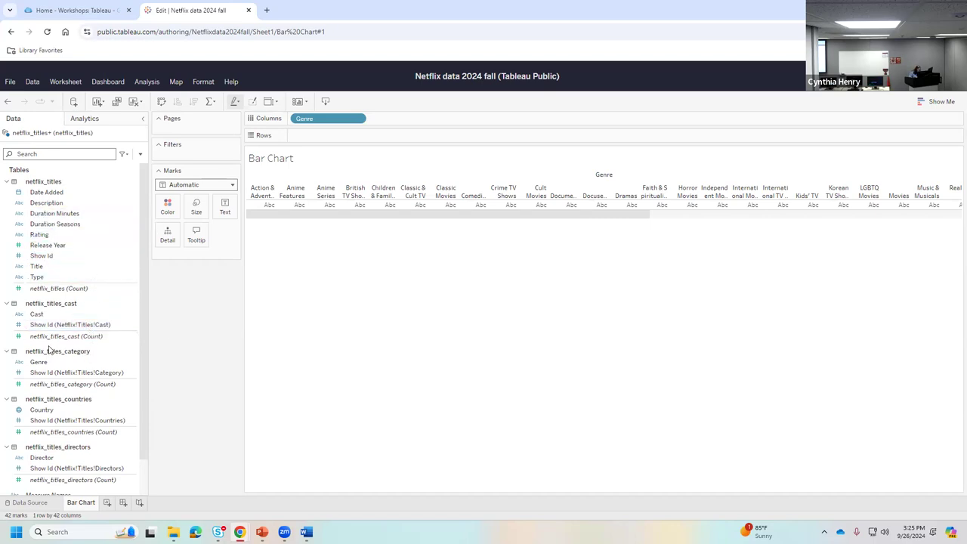
{"action": "left_click", "coordinate": [59, 338]}
- Add netflix_titles (Count) as bar height, swap to horizontal bars, and sort descending
{"action": "left_click", "coordinate": [50, 290]}
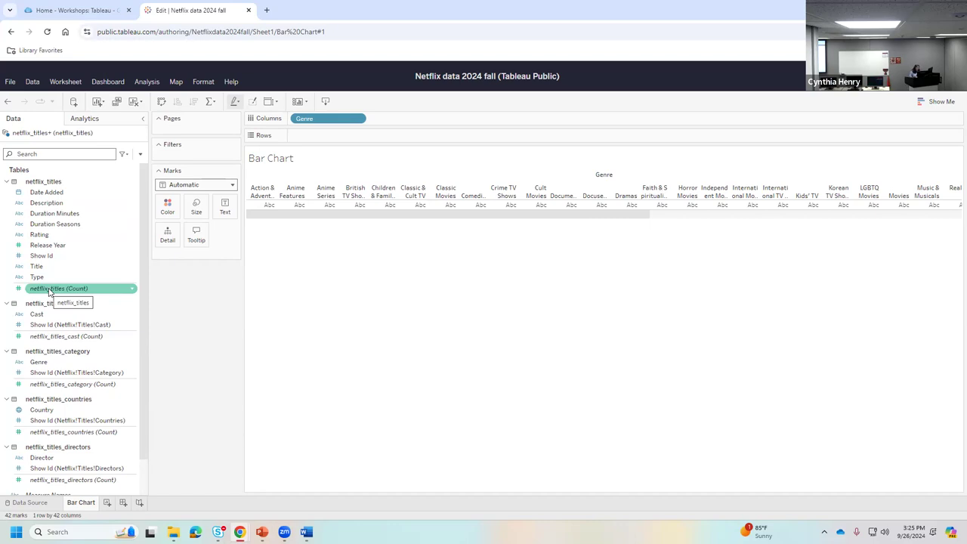
{"action": "left_click_drag", "start_coordinate": [49, 291], "coordinate": [333, 139]}
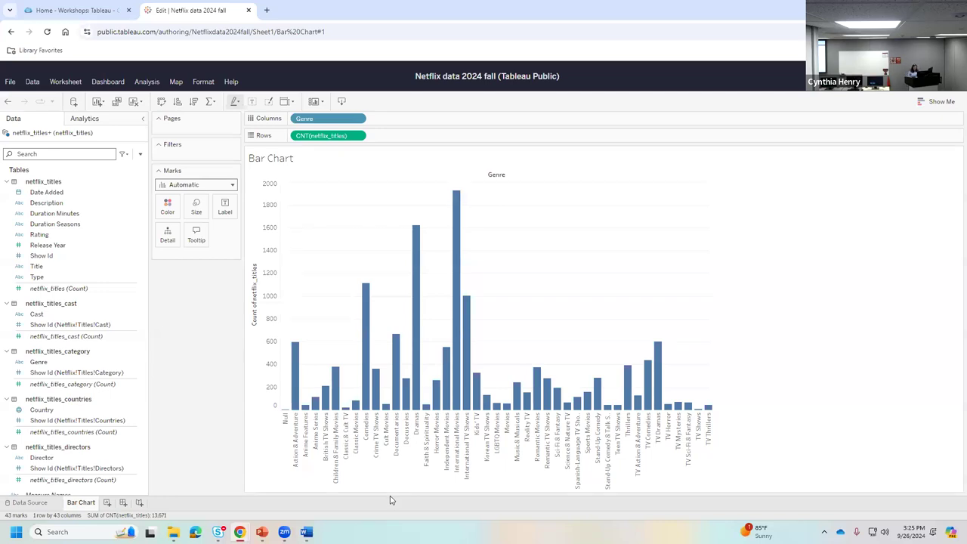
{"action": "left_click", "coordinate": [177, 102]}
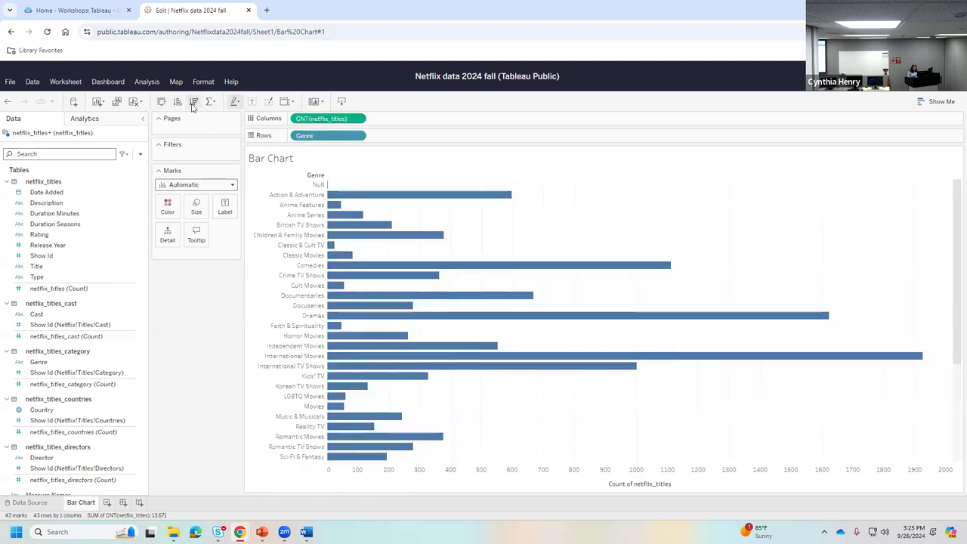
{"action": "left_click", "coordinate": [194, 103]}
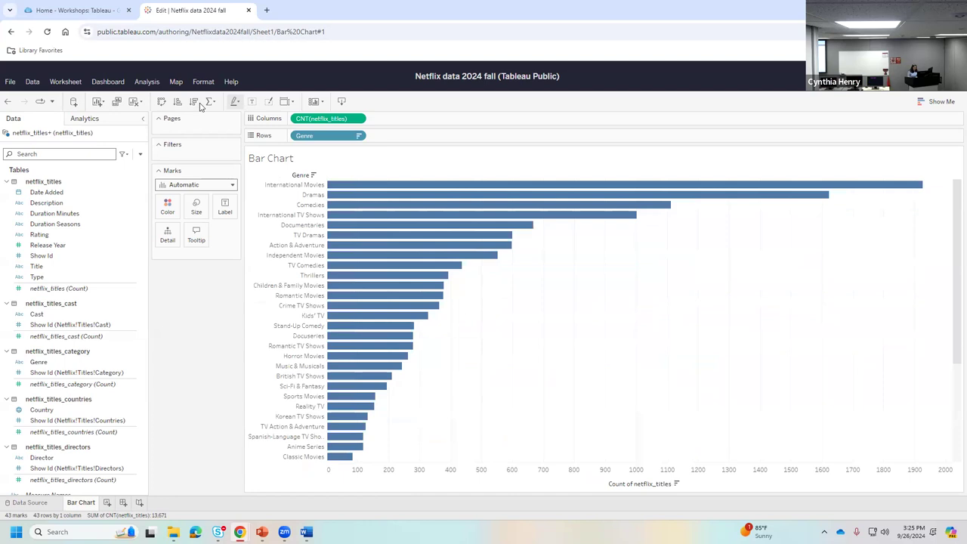
{"action": "scroll", "coordinate": [389, 376], "scroll_direction": "down", "scroll_amount": 5}
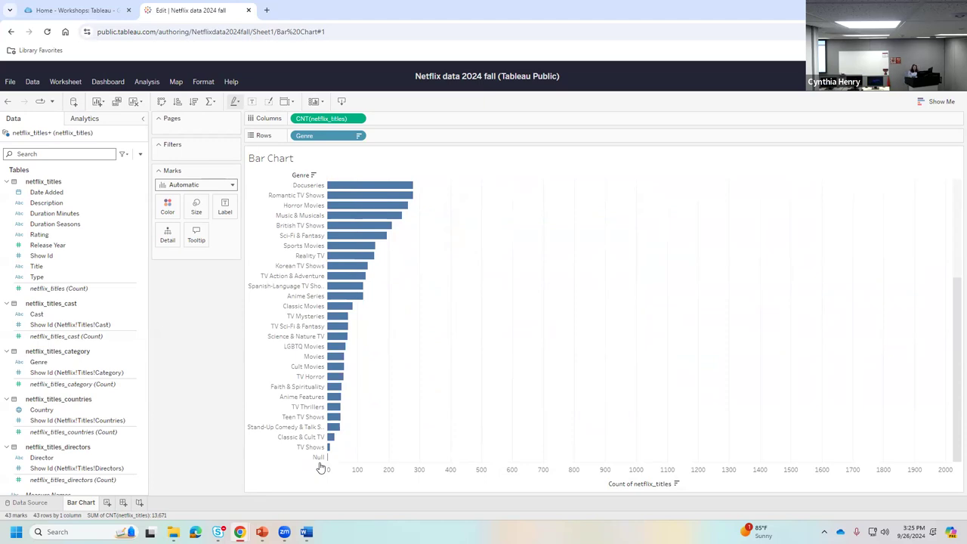
{"action": "scroll", "coordinate": [406, 404], "scroll_direction": "up", "scroll_amount": 3}
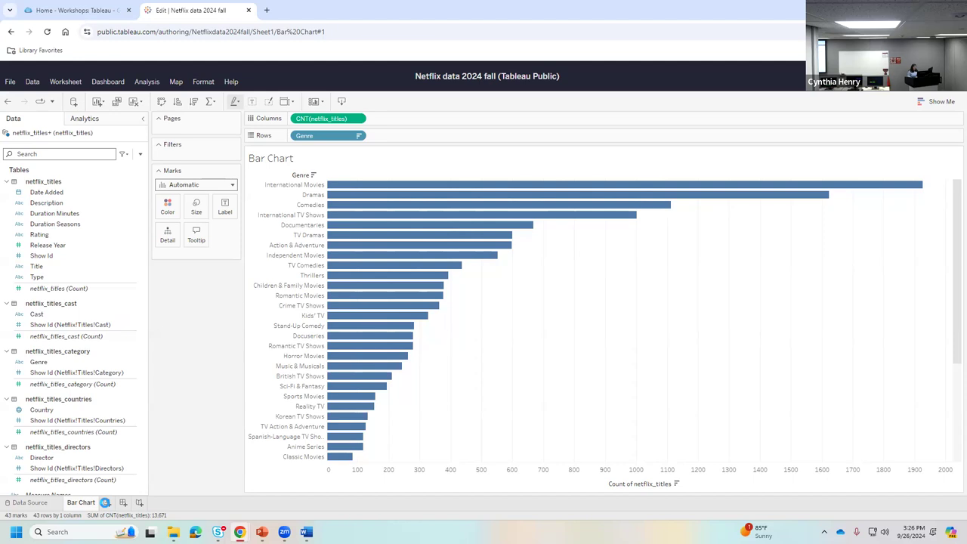
- Add a new worksheet and rename it 'Line Chart'
{"action": "left_click", "coordinate": [105, 502]}
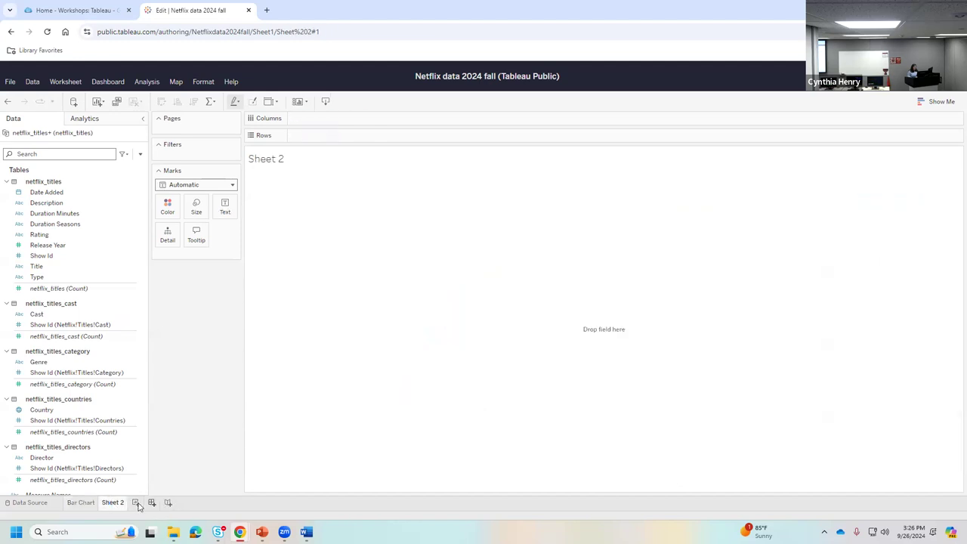
{"action": "right_click", "coordinate": [113, 502]}
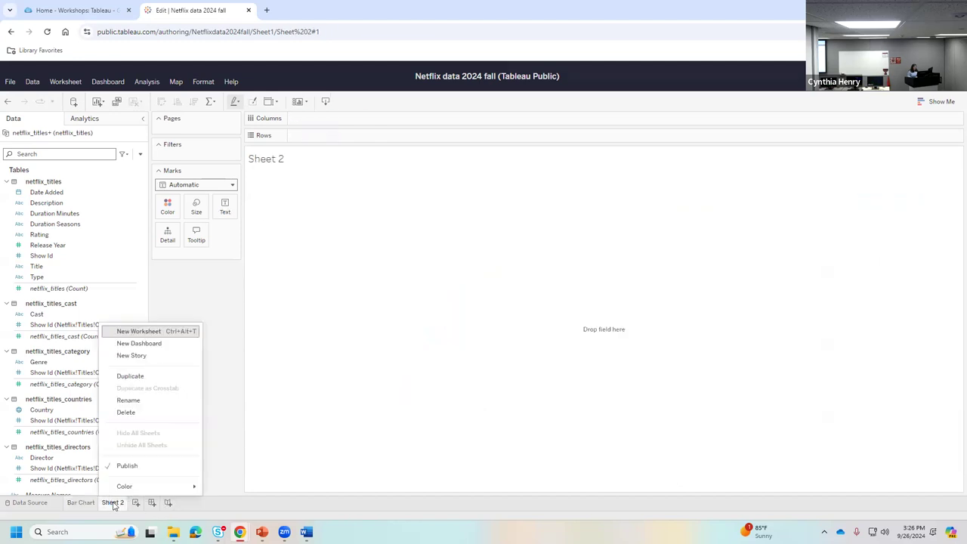
{"action": "left_click", "coordinate": [153, 406]}
{"action": "type", "text": "Line"}
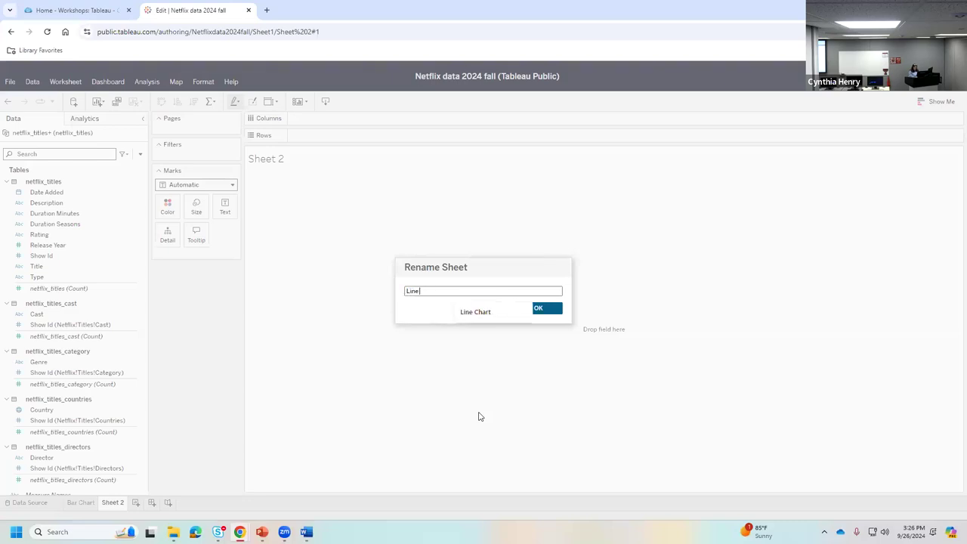
{"action": "type", "text": " Ch"}
{"action": "key", "text": "BackSpace"}
{"action": "key", "text": "BackSpace"}
{"action": "key", "text": "BackSpace"}
{"action": "key", "text": "BackSpace"}
{"action": "key", "text": "BackSpace"}
{"action": "type", "text": "ine Chart"}
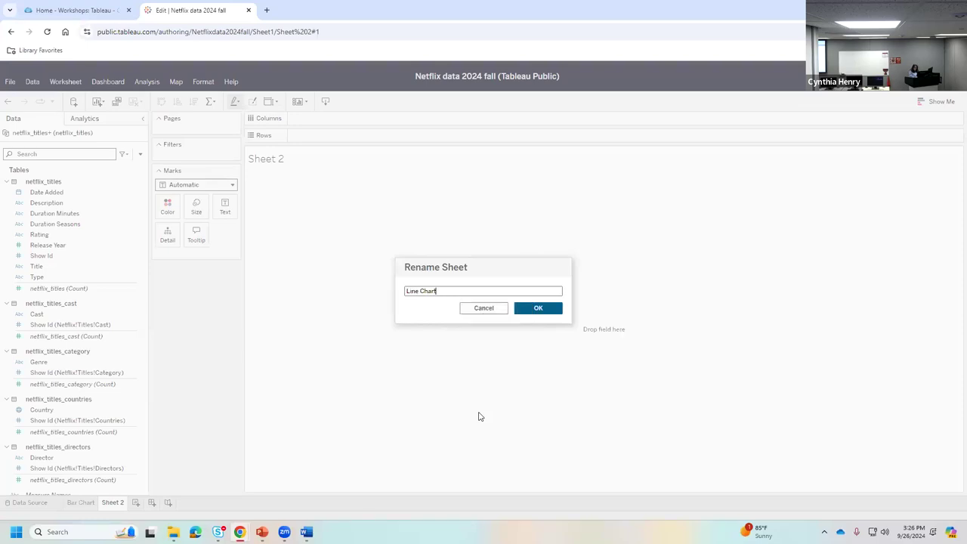
{"action": "left_click", "coordinate": [529, 309]}
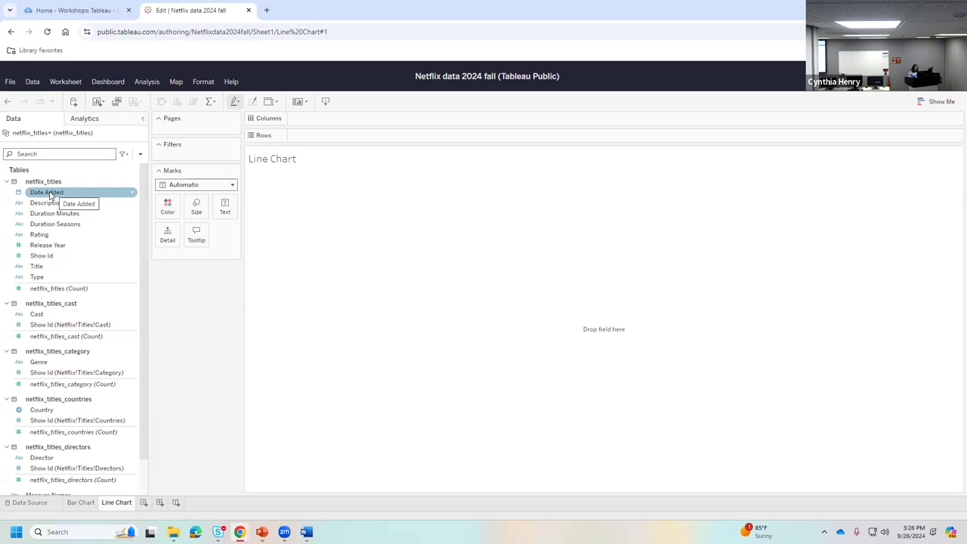
- Plot netflix_titles (Count) on Rows against Date Added on Columns, by year
{"action": "left_click_drag", "start_coordinate": [49, 194], "coordinate": [327, 119]}
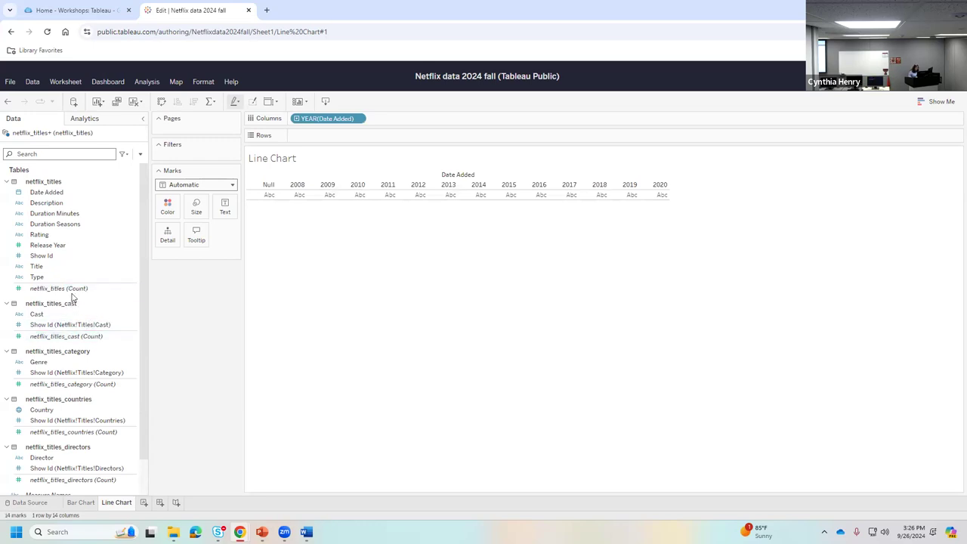
{"action": "left_click_drag", "start_coordinate": [58, 294], "coordinate": [352, 135]}
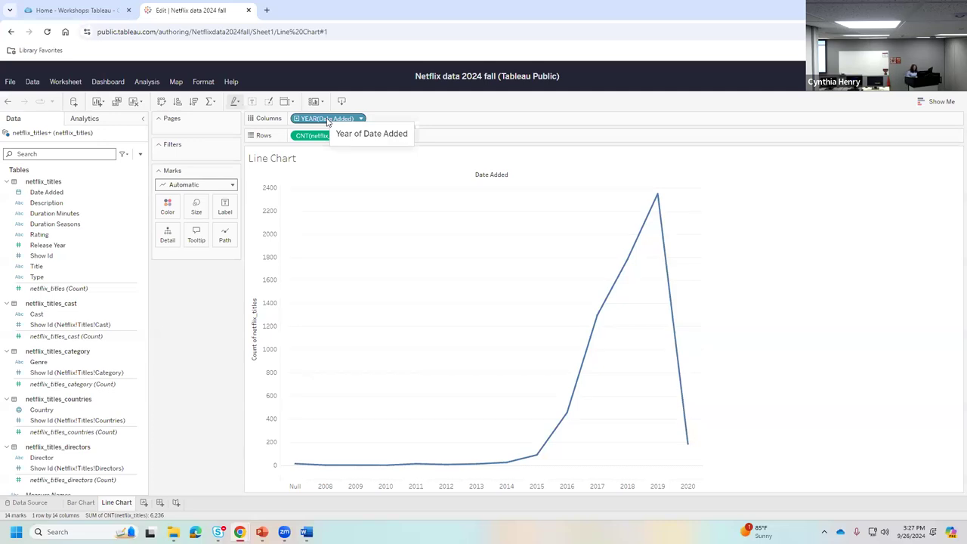
{"action": "left_click", "coordinate": [328, 122]}
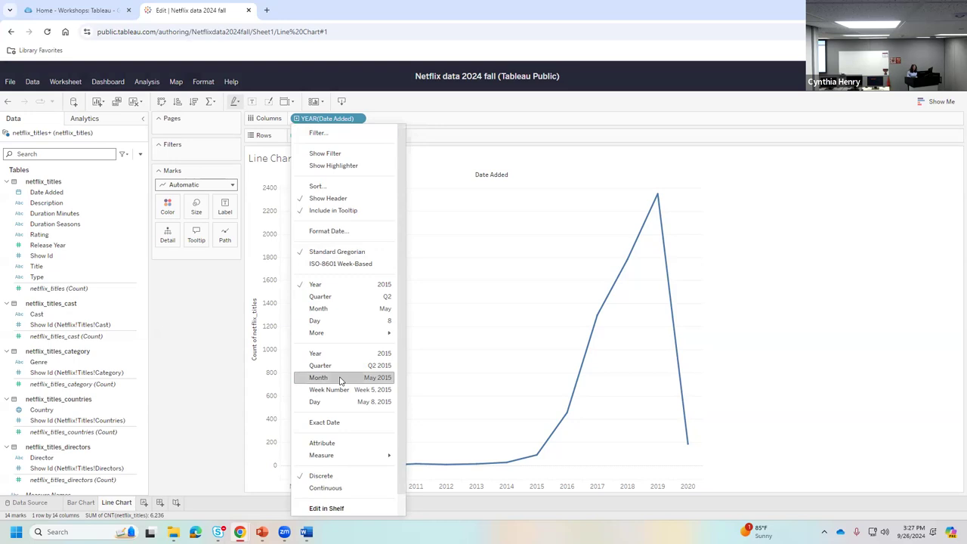
- Show Date Added as continuous months, then add a new blank worksheet
{"action": "left_click", "coordinate": [340, 378]}
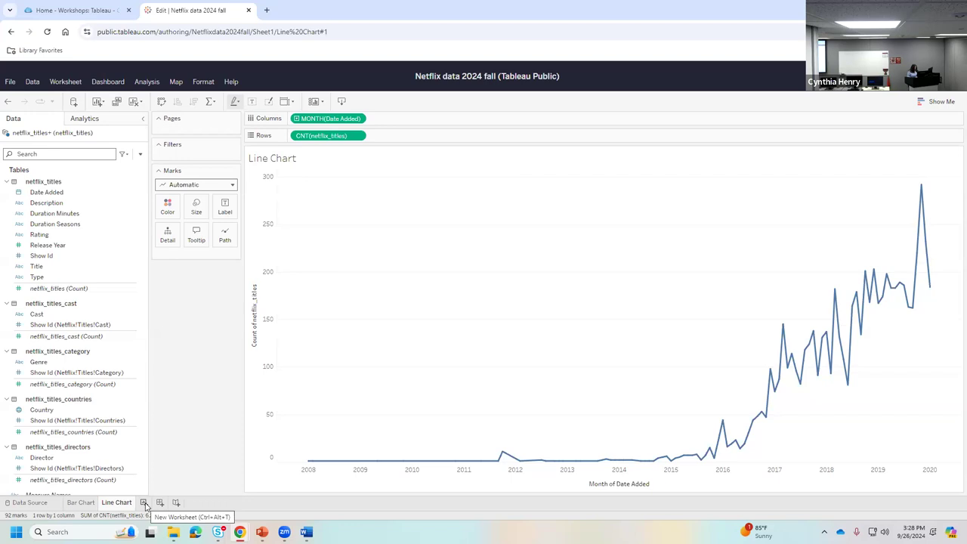
{"action": "left_click", "coordinate": [144, 503]}
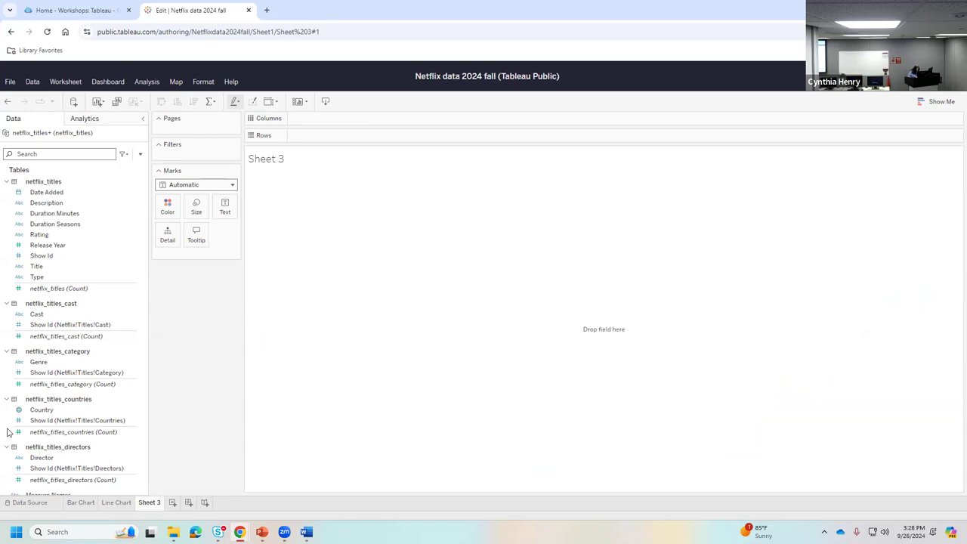
- Build a filled world map of the 110 countries from the Country field
{"action": "left_click", "coordinate": [36, 412]}
{"action": "double_click", "coordinate": [36, 415]}
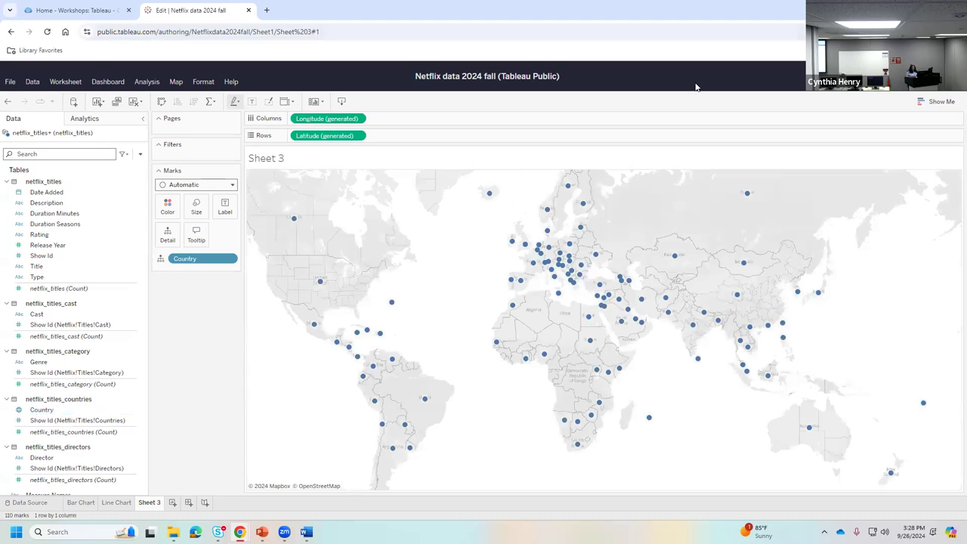
{"action": "left_click", "coordinate": [933, 103]}
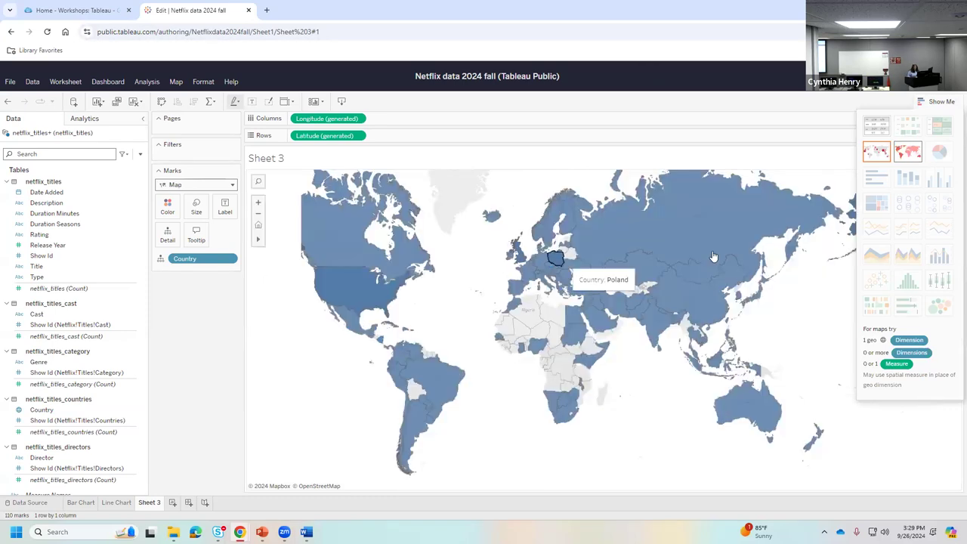
{"action": "left_click", "coordinate": [936, 101]}
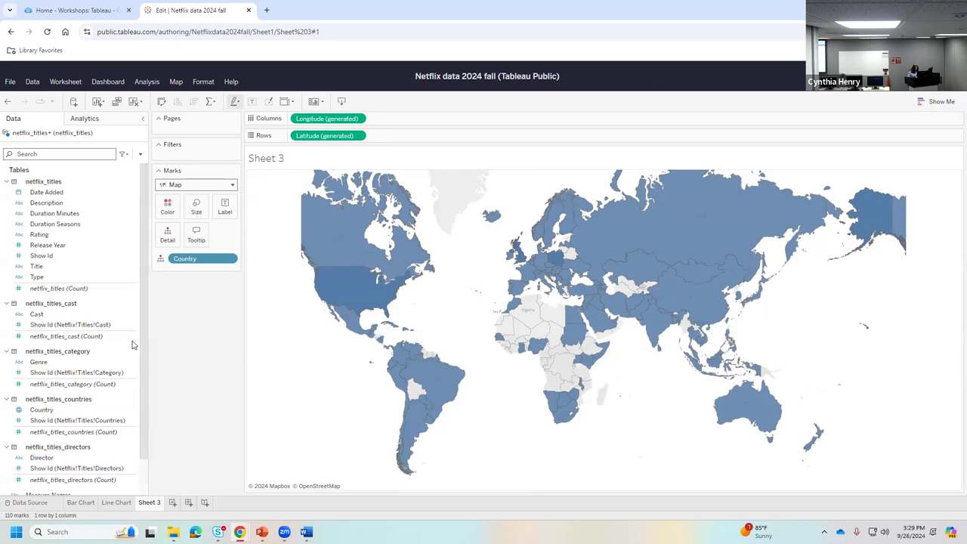
{"action": "left_click", "coordinate": [52, 289]}
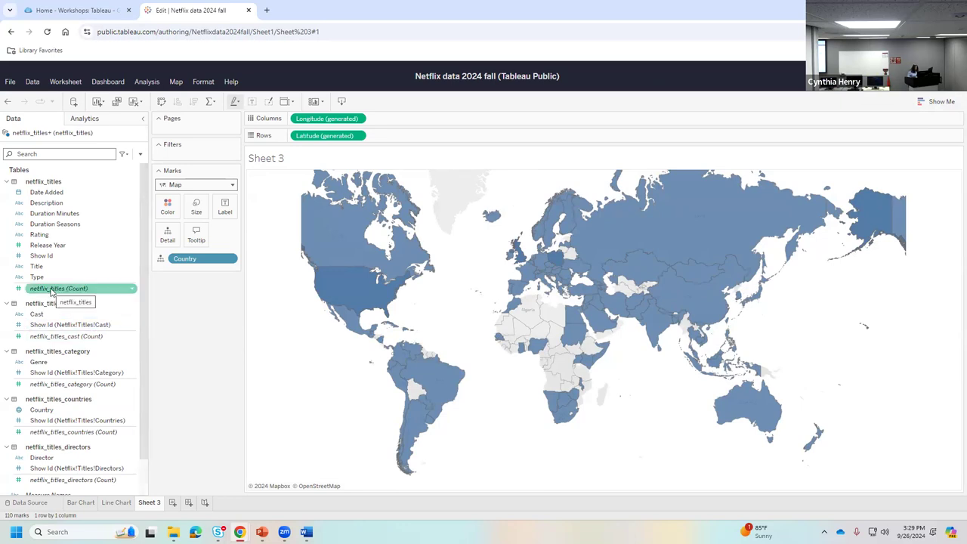
- Color the countries by netflix_titles count and read values, up to 2,608 for the United States
{"action": "left_click_drag", "start_coordinate": [51, 289], "coordinate": [435, 356]}
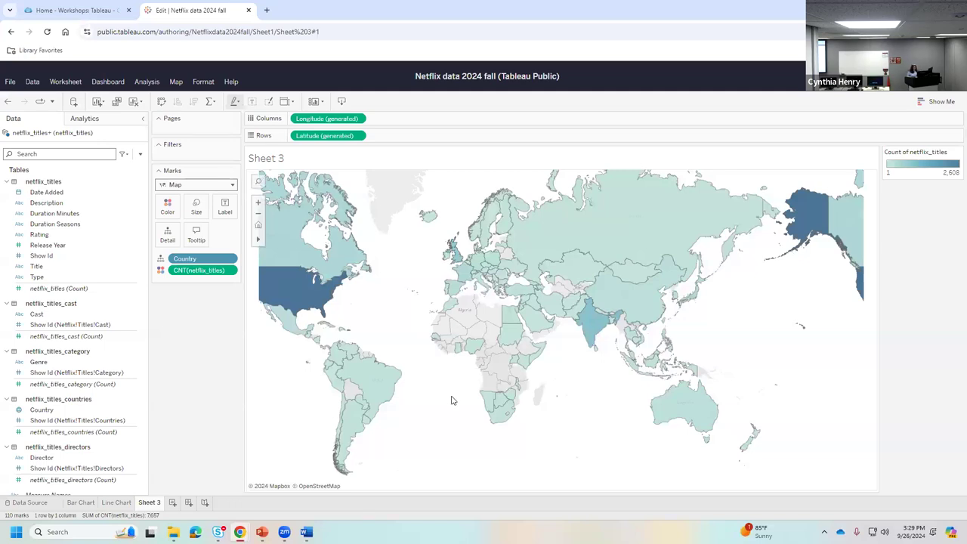
{"action": "mouse_move", "coordinate": [258, 243]}
{"action": "left_click_drag", "start_coordinate": [389, 319], "coordinate": [492, 321]}
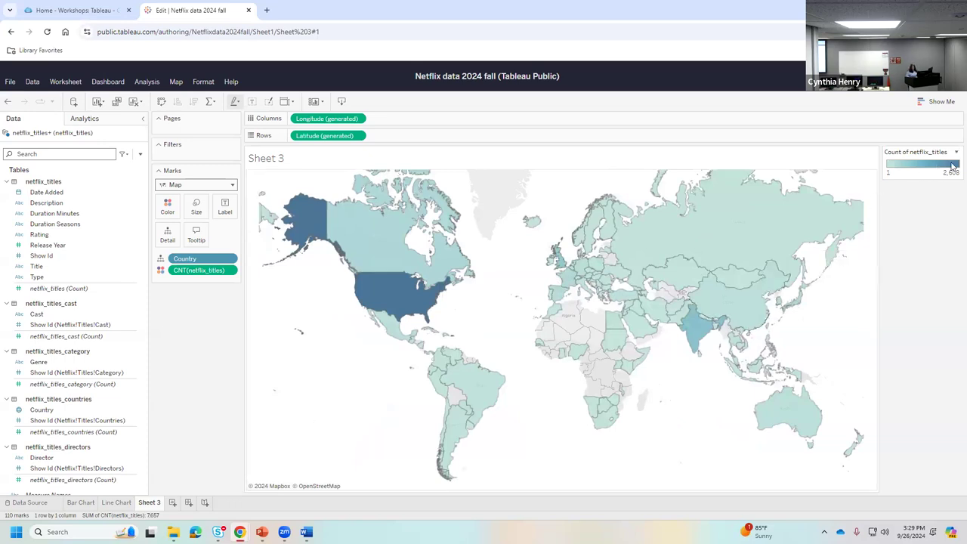
{"action": "mouse_move", "coordinate": [297, 222]}
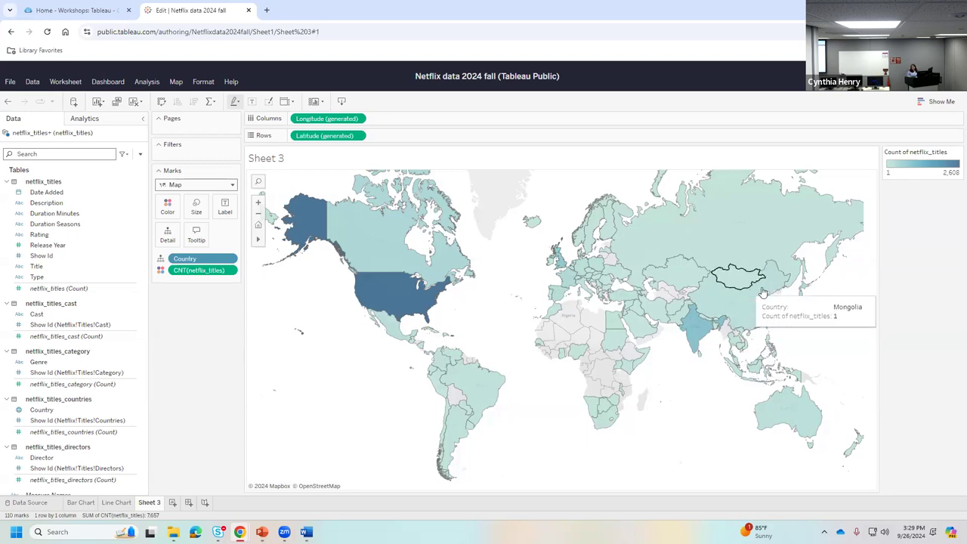
{"action": "mouse_move", "coordinate": [693, 353]}
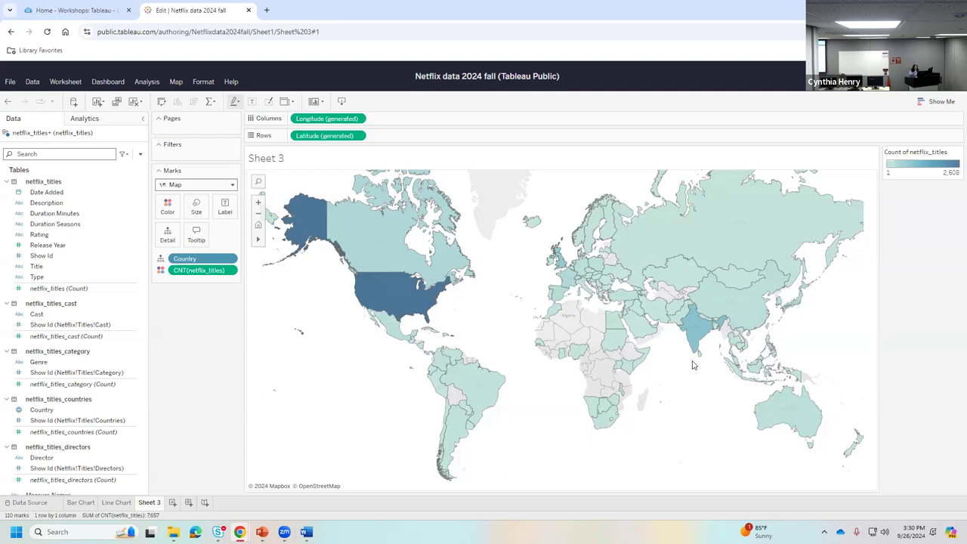
{"action": "mouse_move", "coordinate": [401, 305]}
{"action": "mouse_move", "coordinate": [589, 368]}
{"action": "mouse_move", "coordinate": [714, 324]}
{"action": "mouse_move", "coordinate": [562, 268]}
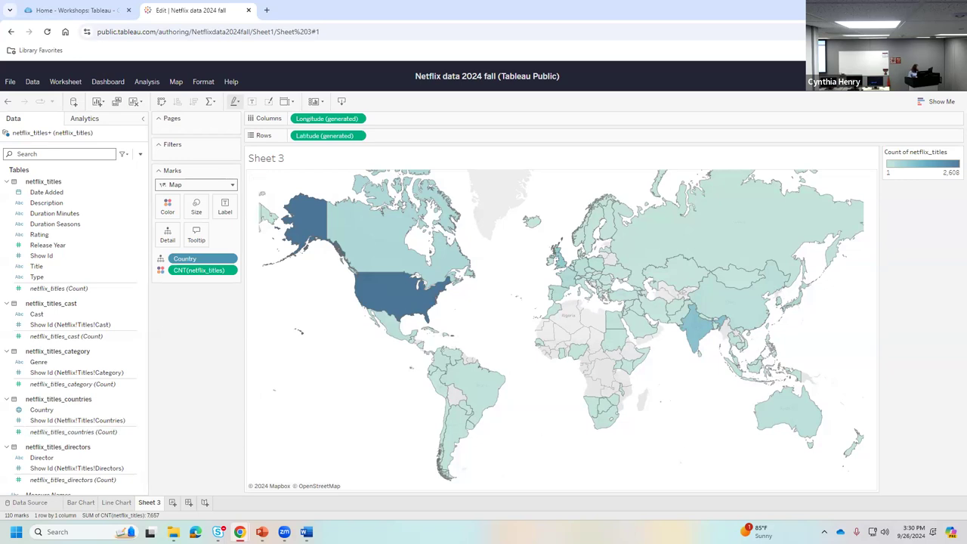
- Rename Sheet 3 to 'Map'
{"action": "right_click", "coordinate": [149, 506]}
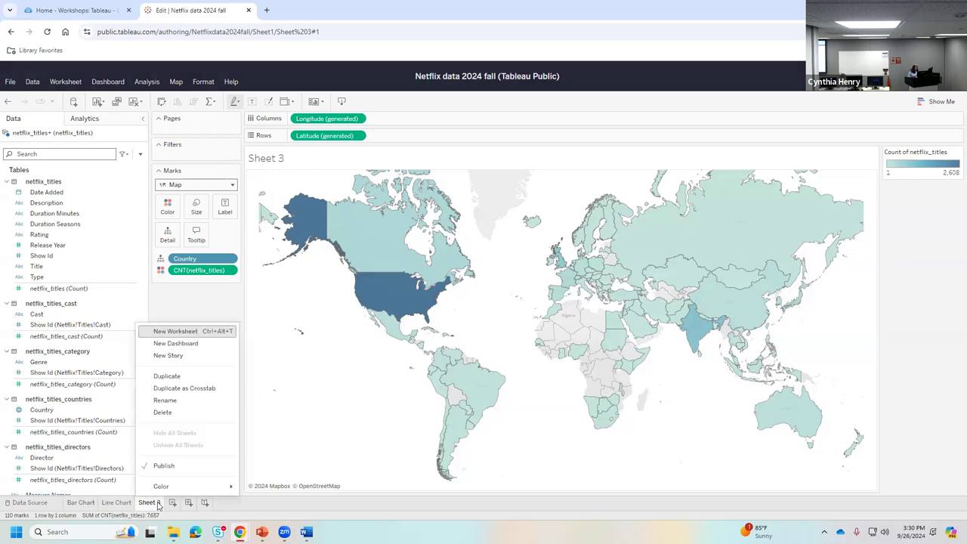
{"action": "left_click", "coordinate": [177, 401]}
{"action": "type", "text": "Map"}
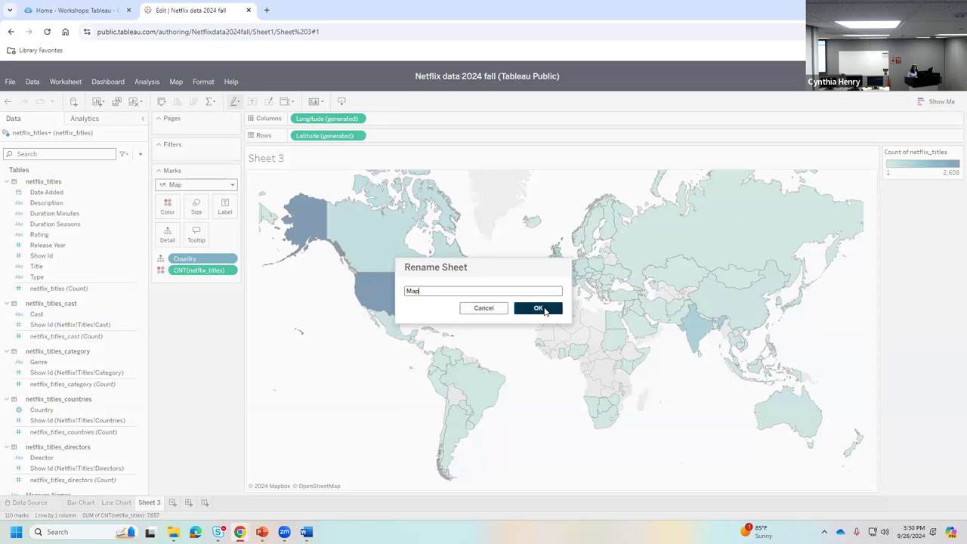
{"action": "left_click", "coordinate": [537, 308]}
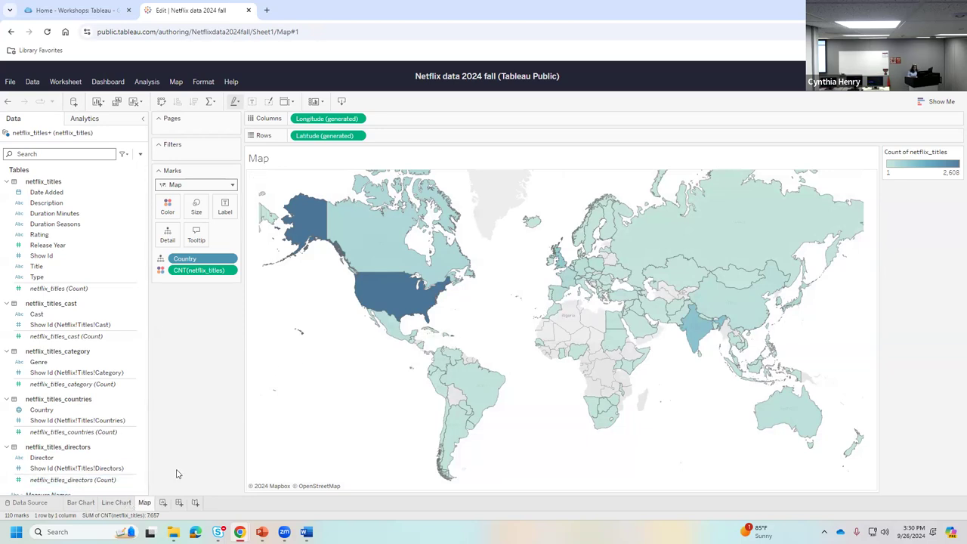
- Create a new Dashboard 1 and change its size from Fixed to Automatic
{"action": "left_click", "coordinate": [179, 503]}
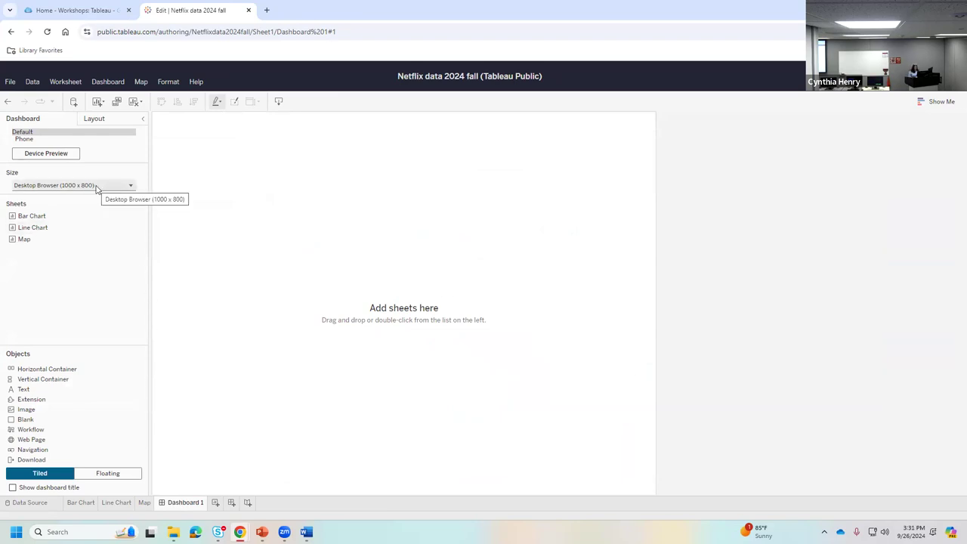
{"action": "left_click", "coordinate": [96, 188]}
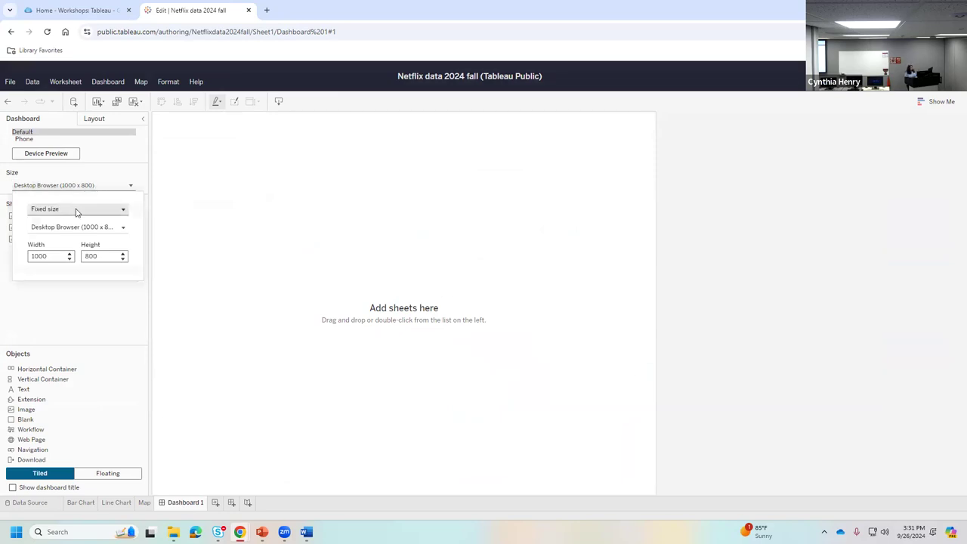
{"action": "left_click", "coordinate": [76, 212]}
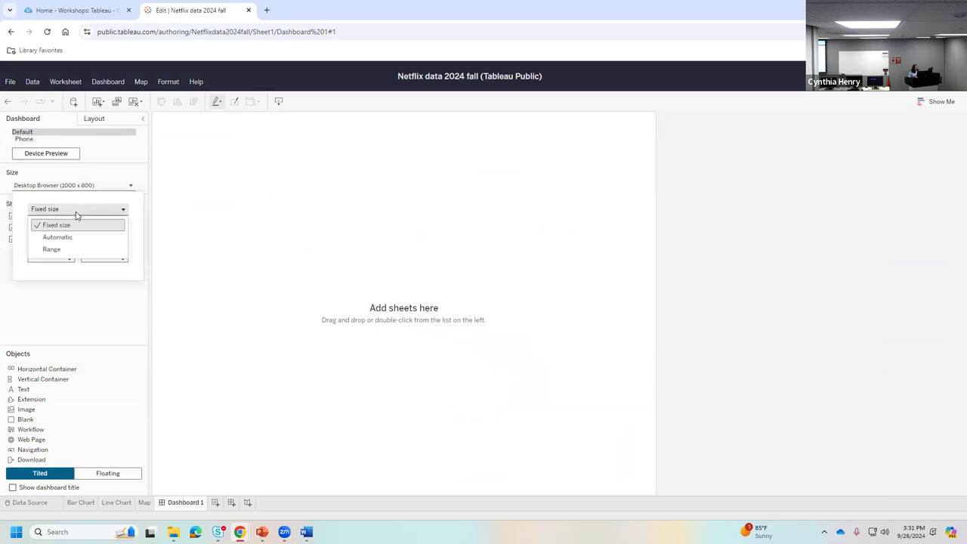
{"action": "left_click", "coordinate": [75, 239]}
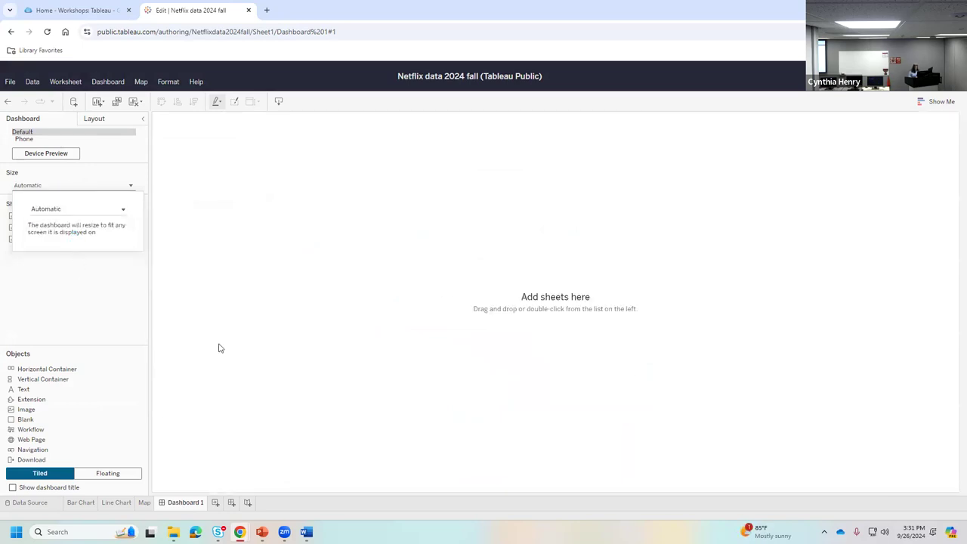
{"action": "left_click", "coordinate": [124, 303]}
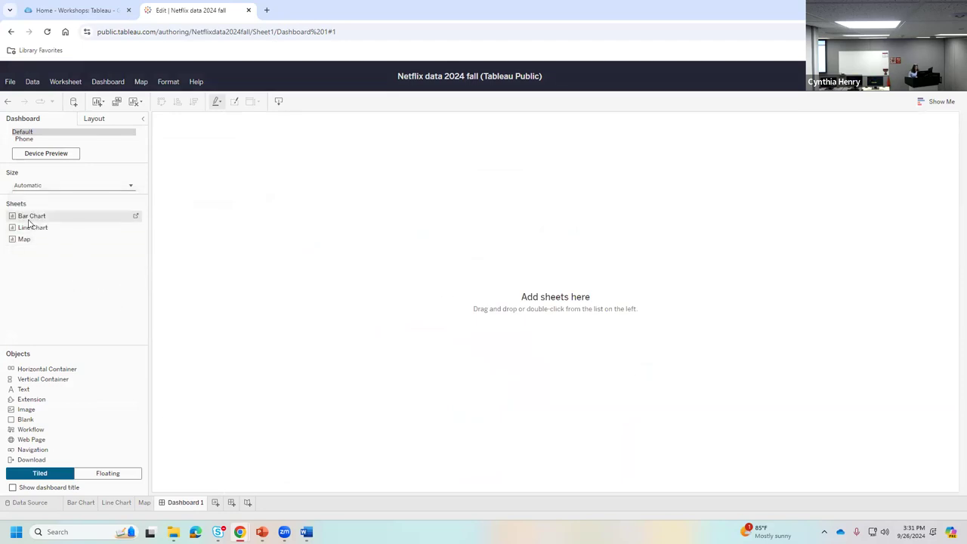
- Place Bar Chart and Line Chart side by side, with the Map sheet spanning below them
{"action": "left_click_drag", "start_coordinate": [29, 217], "coordinate": [229, 263]}
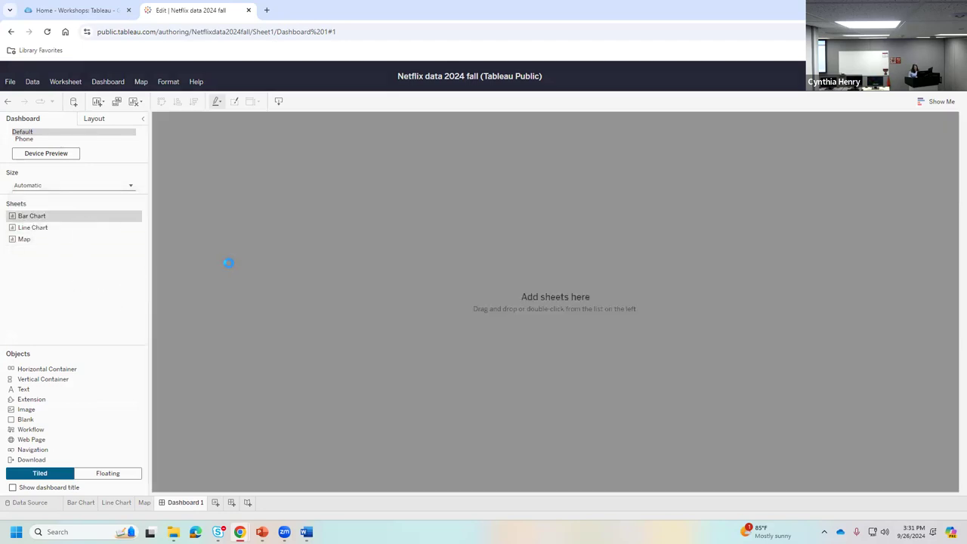
{"action": "left_click_drag", "start_coordinate": [38, 232], "coordinate": [763, 265]}
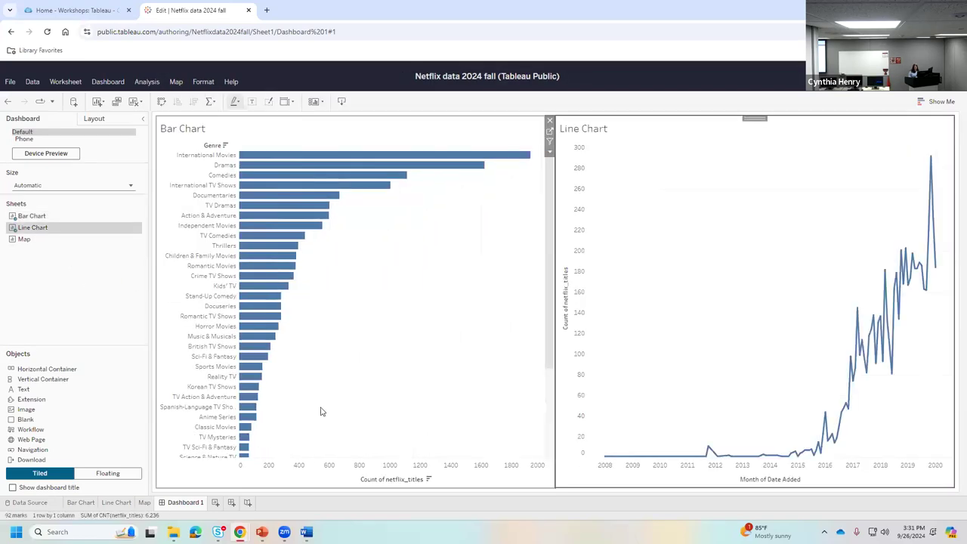
{"action": "left_click_drag", "start_coordinate": [22, 244], "coordinate": [521, 479]}
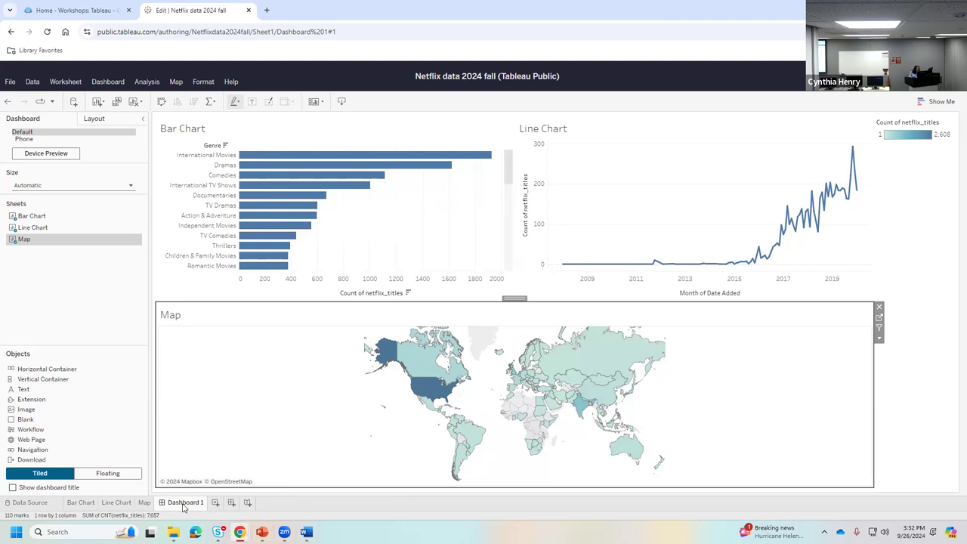
- Rename the Dashboard 1 tab to 'Netflix 2008 to 2020'
{"action": "right_click", "coordinate": [183, 503]}
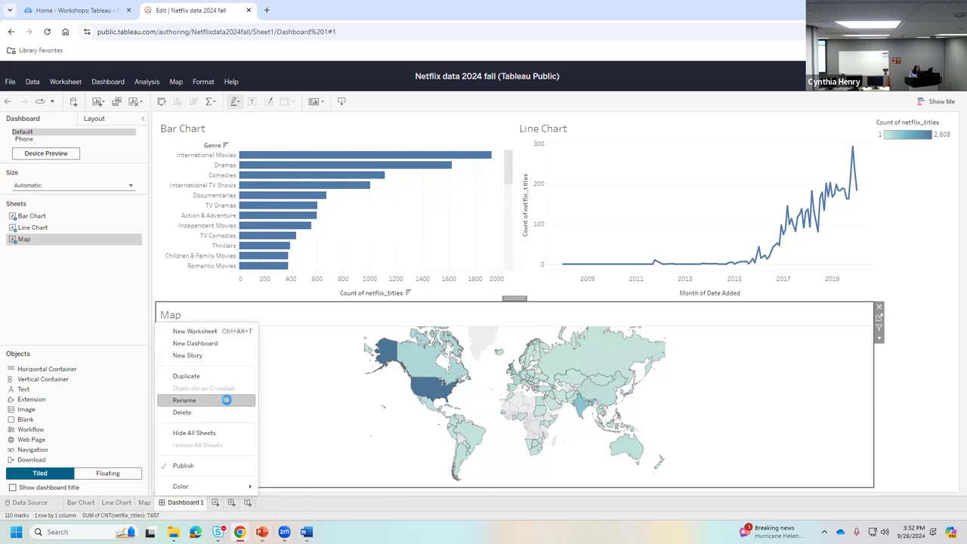
{"action": "left_click", "coordinate": [226, 400]}
{"action": "type", "text": "Netflix"}
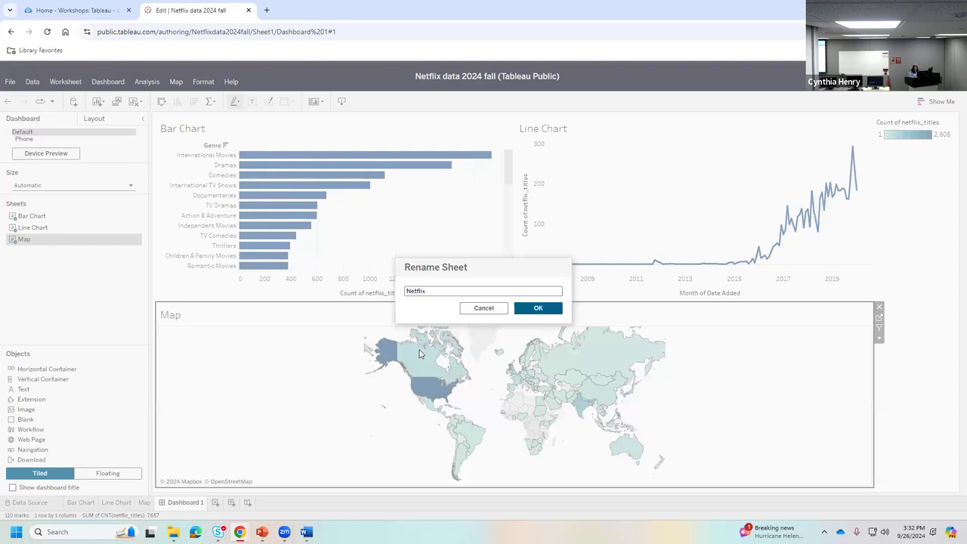
{"action": "type", "text": "2008 to 2020"}
{"action": "left_click", "coordinate": [551, 312]}
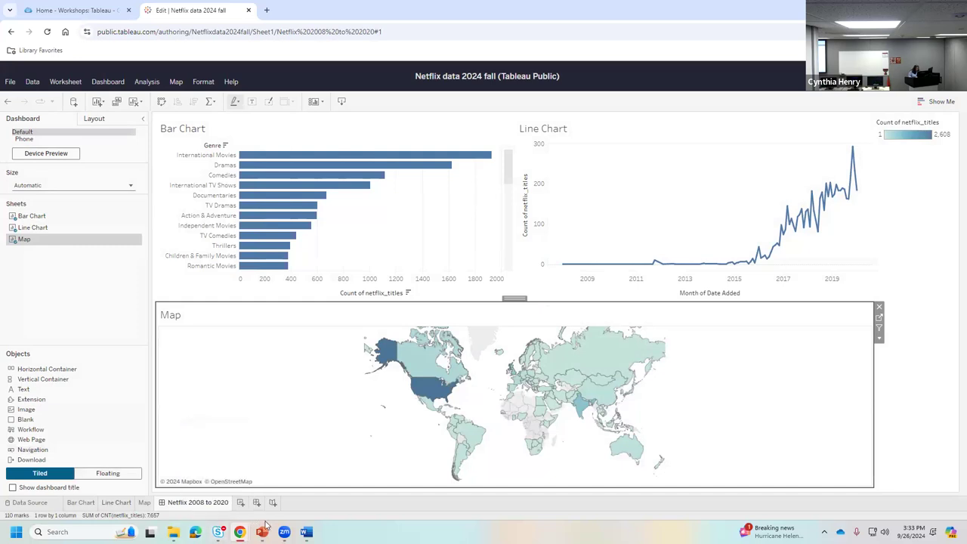
- Start a new Sheet 4 showing every Genre as text, trying a circle mark type
{"action": "left_click", "coordinate": [241, 502]}
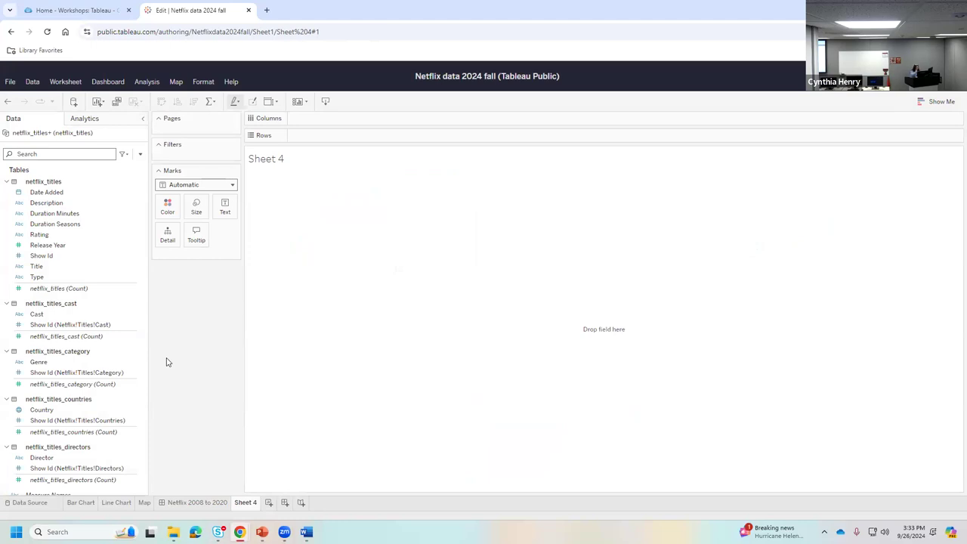
{"action": "left_click", "coordinate": [40, 365]}
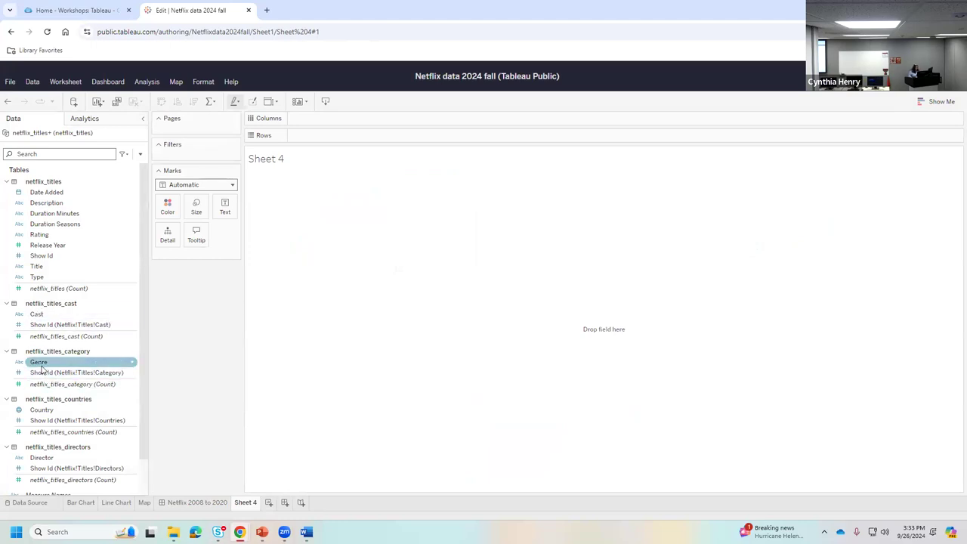
{"action": "left_click_drag", "start_coordinate": [41, 369], "coordinate": [237, 210]}
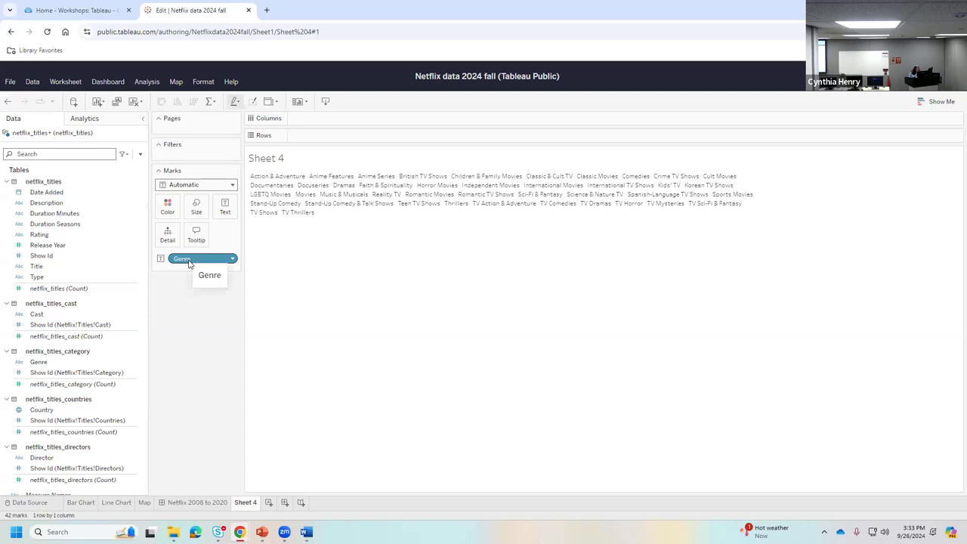
{"action": "left_click", "coordinate": [227, 185]}
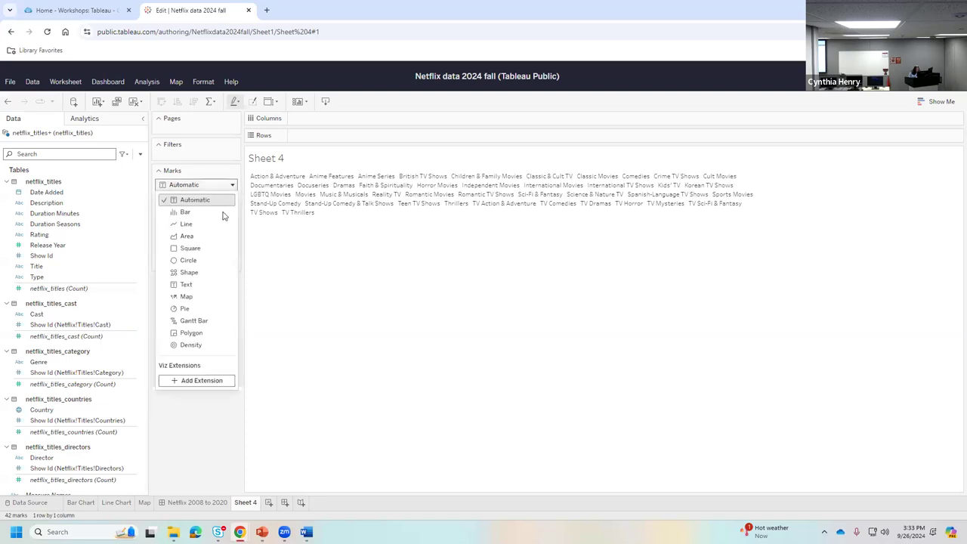
{"action": "left_click", "coordinate": [218, 260]}
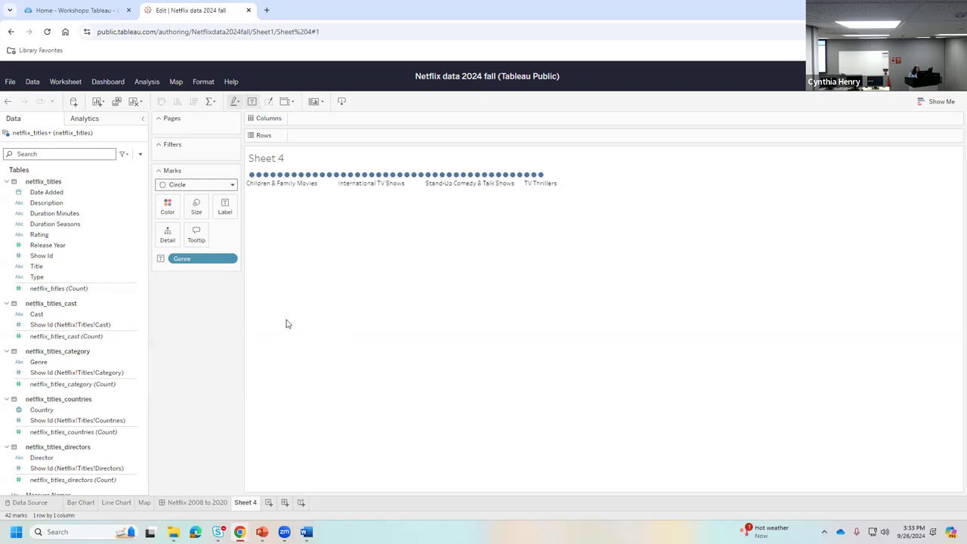
- Colour the genres by Genre as Text marks, sized by netflix_titles count
{"action": "left_click_drag", "start_coordinate": [34, 361], "coordinate": [167, 208]}
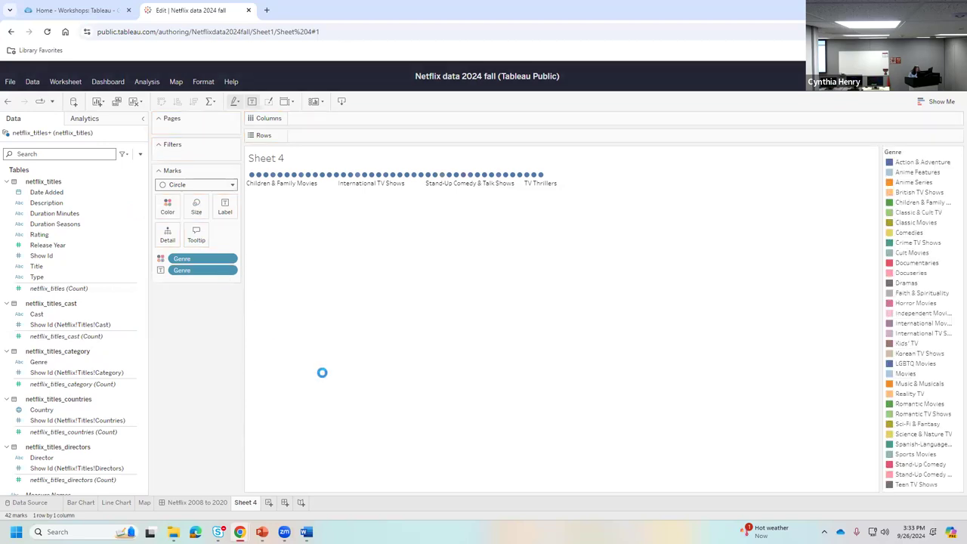
{"action": "left_click", "coordinate": [231, 185]}
{"action": "left_click", "coordinate": [201, 284]}
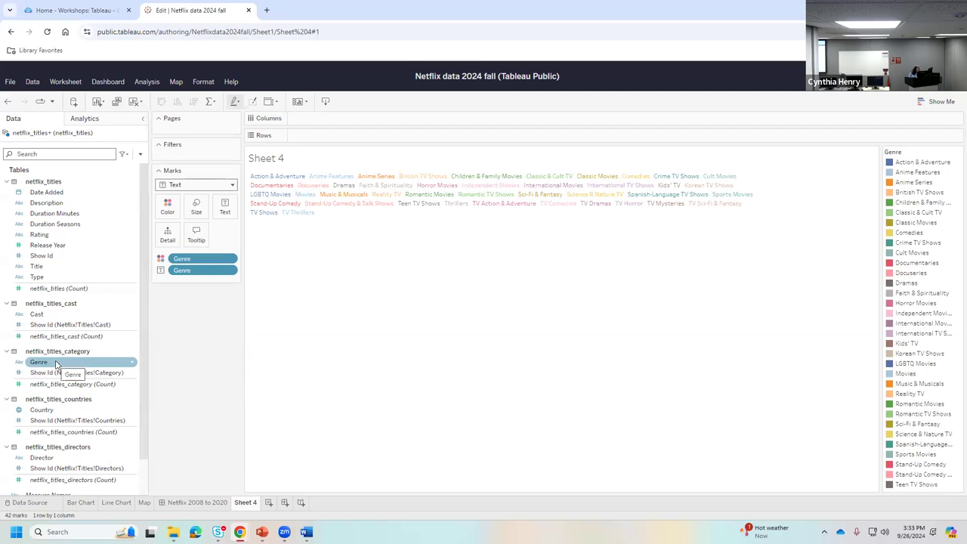
{"action": "left_click_drag", "start_coordinate": [55, 364], "coordinate": [199, 215]}
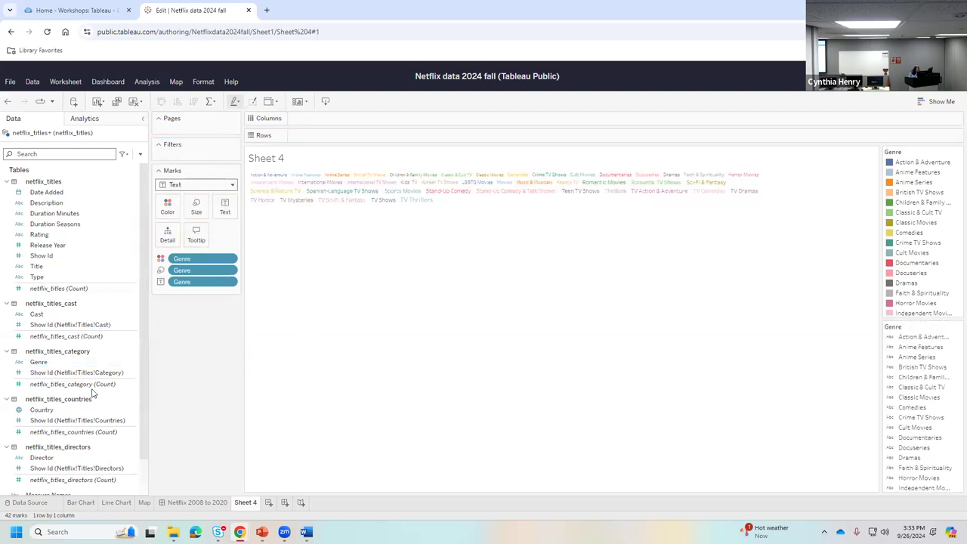
{"action": "left_click", "coordinate": [6, 100]}
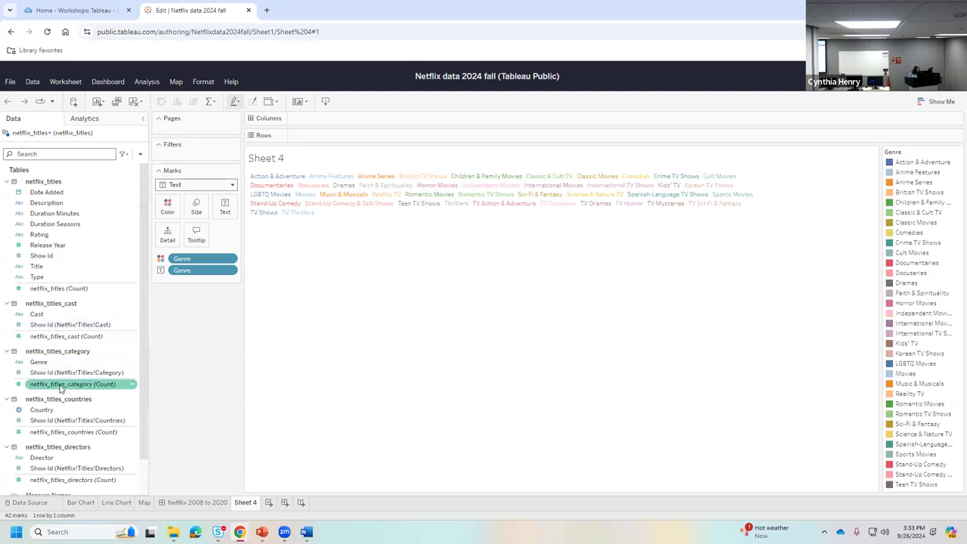
{"action": "left_click_drag", "start_coordinate": [68, 289], "coordinate": [209, 216]}
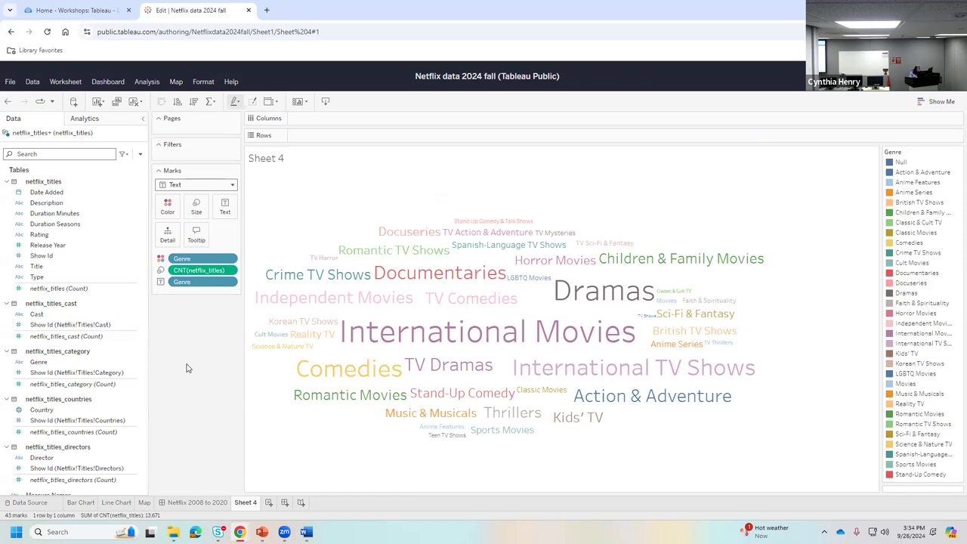
- Rename the Sheet 4 tab to 'Word Cloud'
{"action": "left_click", "coordinate": [39, 363]}
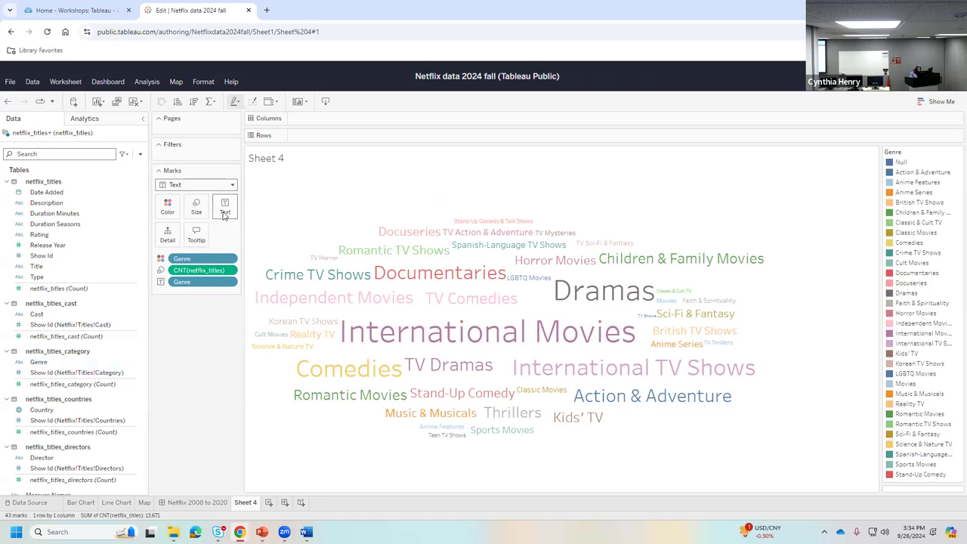
{"action": "mouse_move", "coordinate": [370, 328]}
{"action": "right_click", "coordinate": [245, 506]}
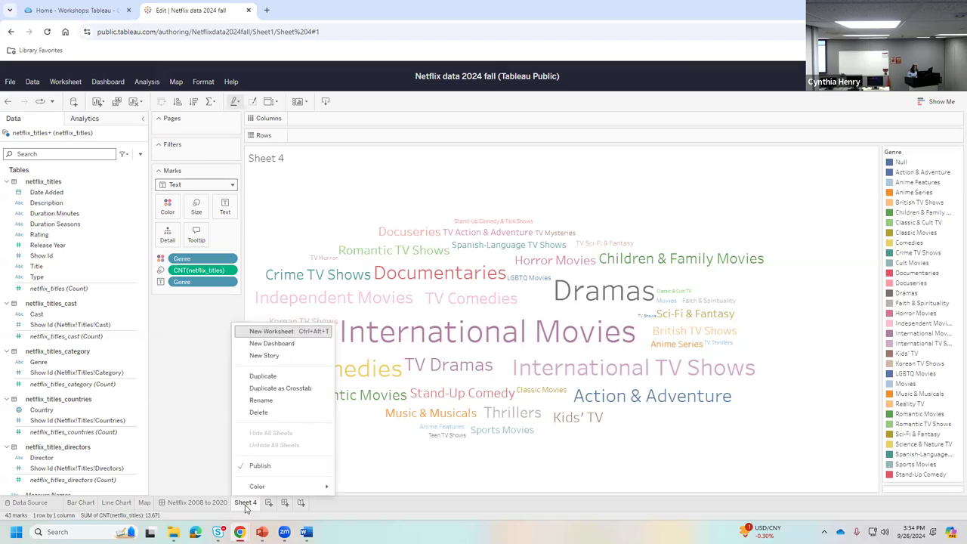
{"action": "left_click", "coordinate": [275, 404]}
{"action": "type", "text": "Wo"}
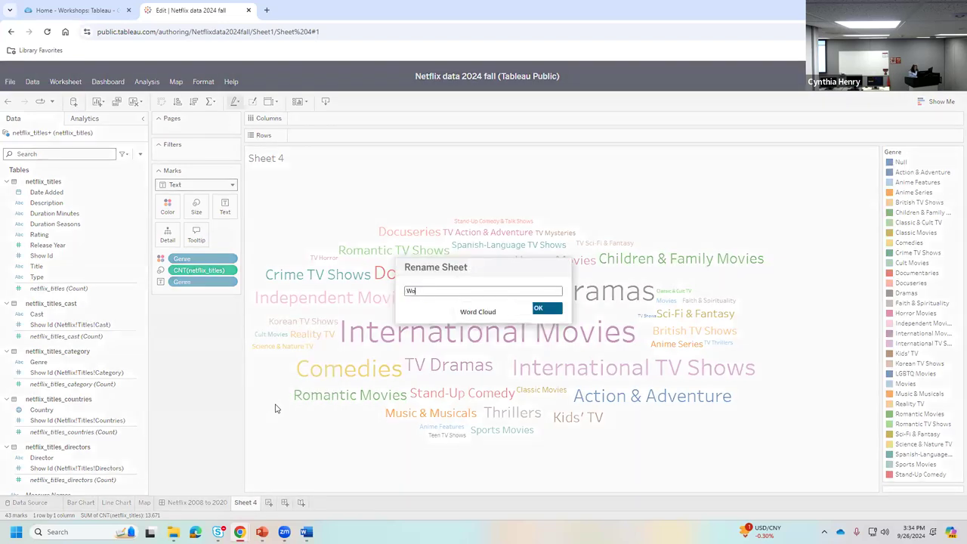
{"action": "type", "text": "rd Cloud"}
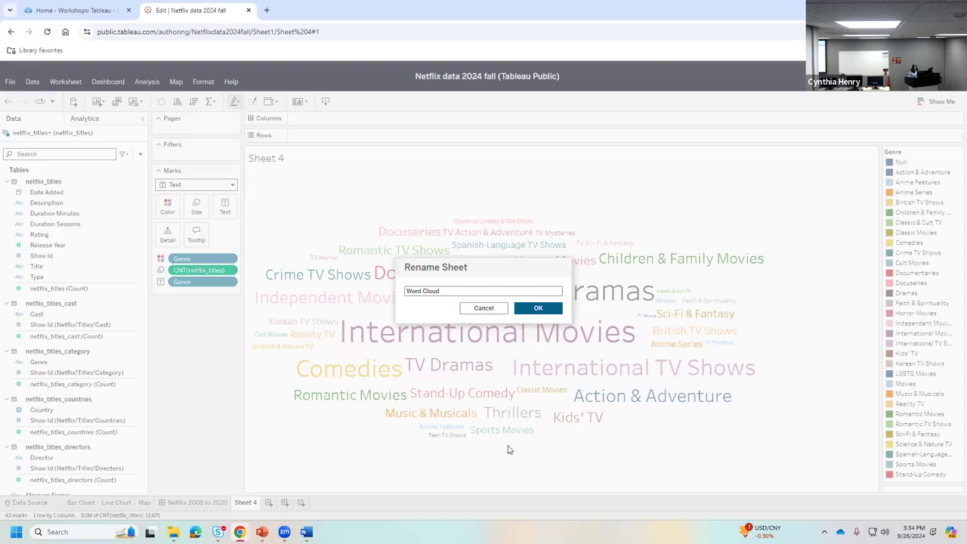
{"action": "left_click", "coordinate": [548, 309]}
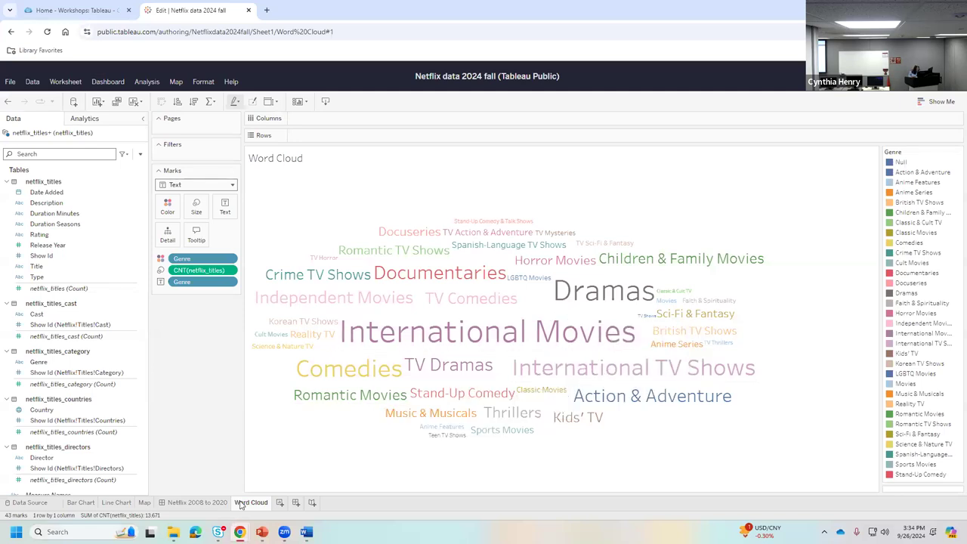
- Move the Word Cloud tab after Map, ahead of the dashboard, and republish the workbook
{"action": "left_click_drag", "start_coordinate": [244, 507], "coordinate": [163, 507]}
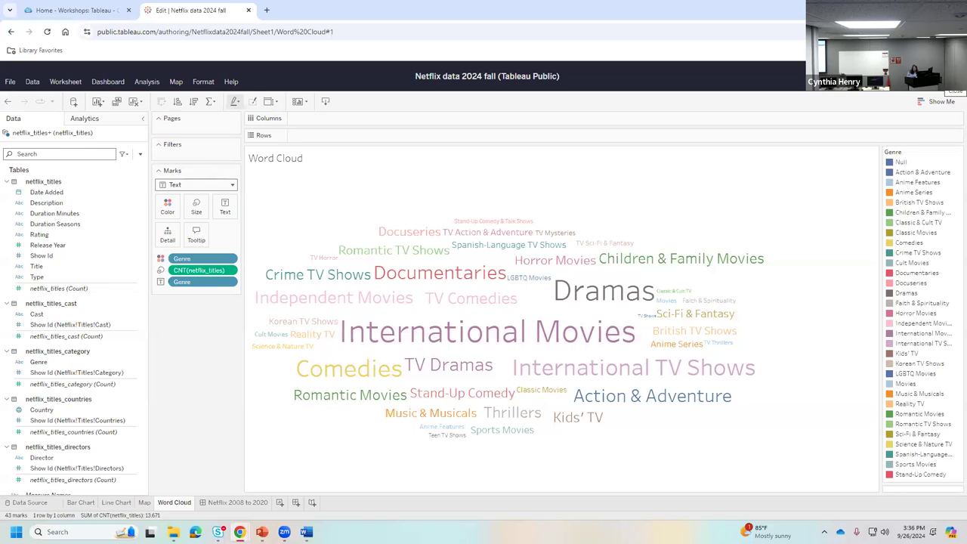
{"action": "key", "text": "F5"}
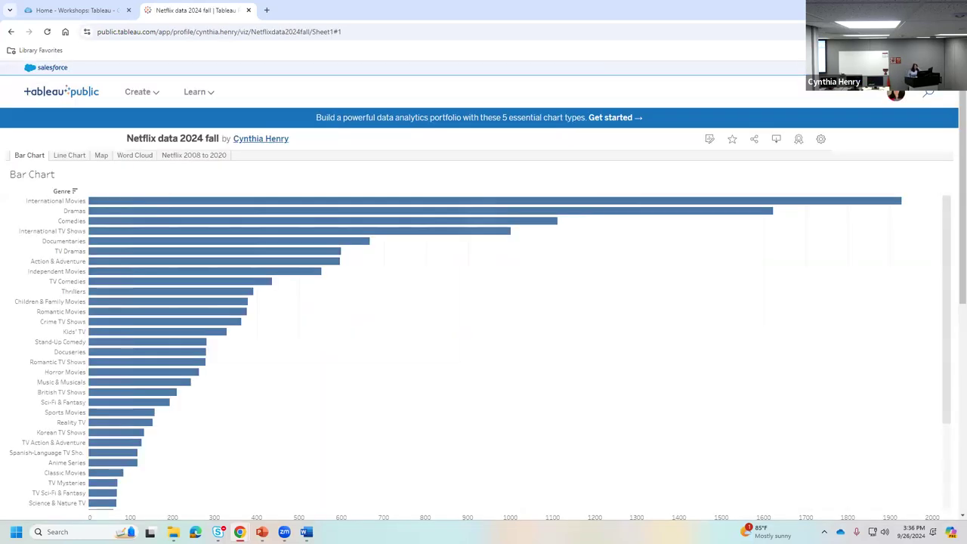
- Review the published Line Chart, Map, Word Cloud and dashboard tabs, then open the web editor
{"action": "left_click", "coordinate": [71, 155]}
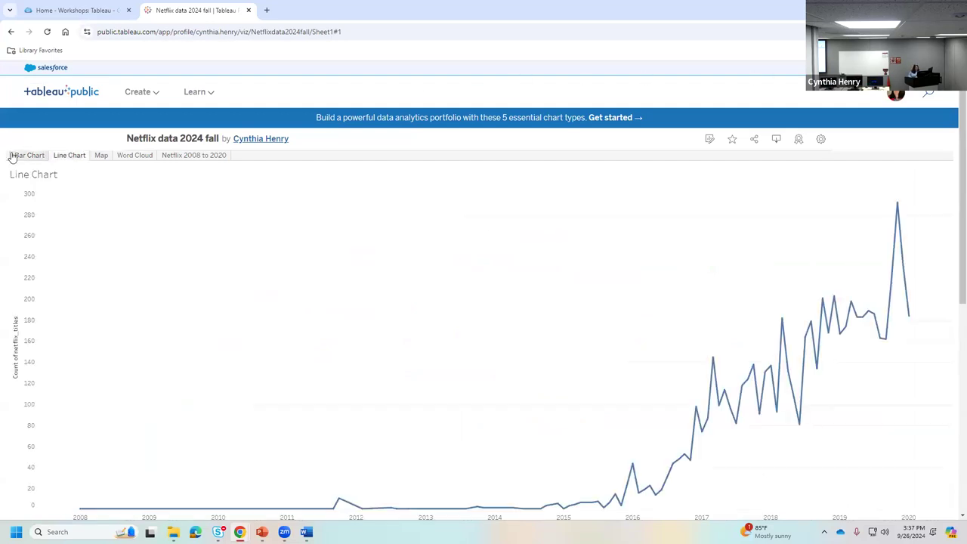
{"action": "left_click", "coordinate": [100, 152]}
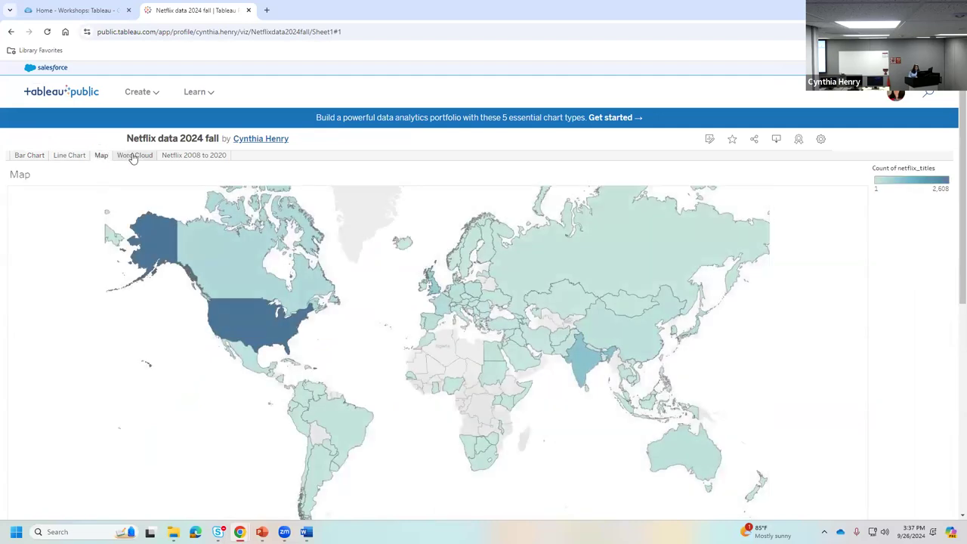
{"action": "left_click", "coordinate": [133, 156]}
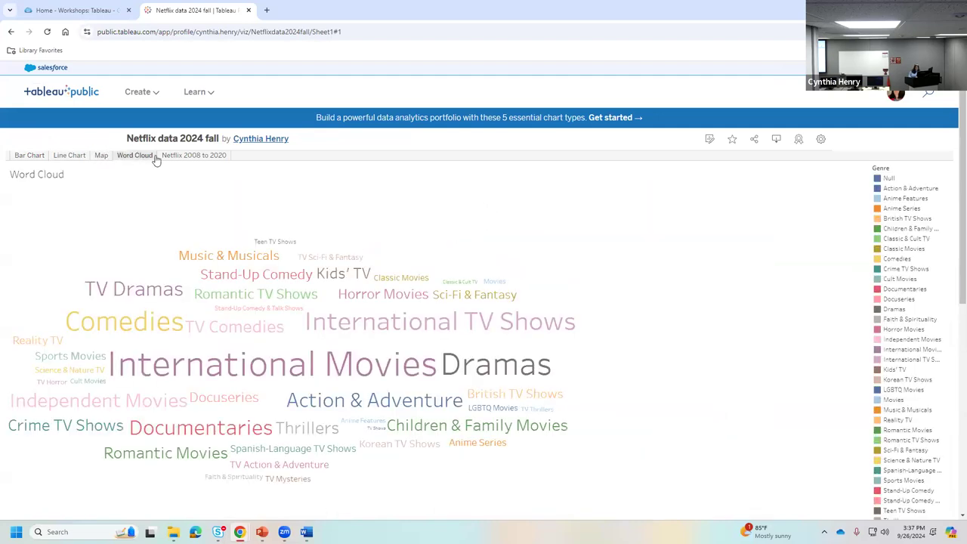
{"action": "left_click", "coordinate": [191, 155]}
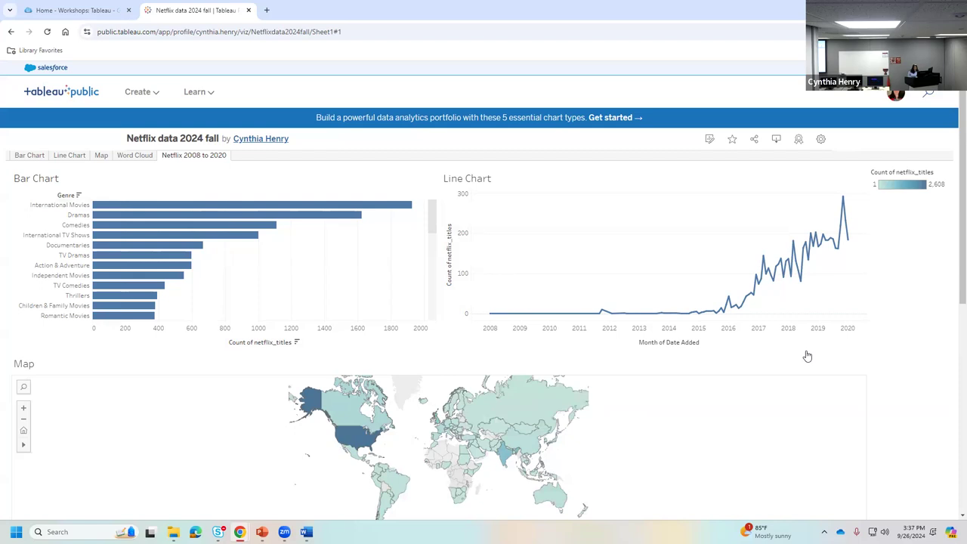
{"action": "left_click", "coordinate": [820, 140]}
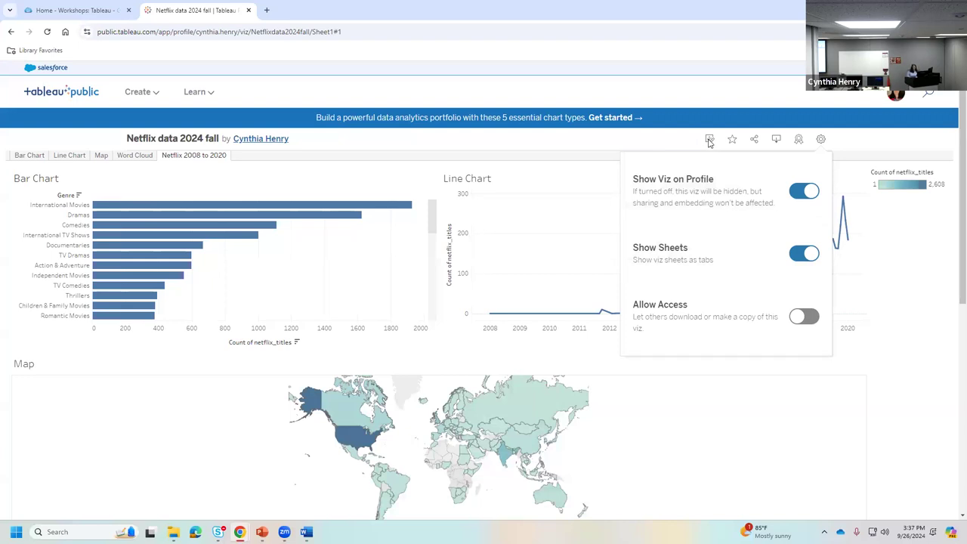
{"action": "left_click", "coordinate": [709, 142]}
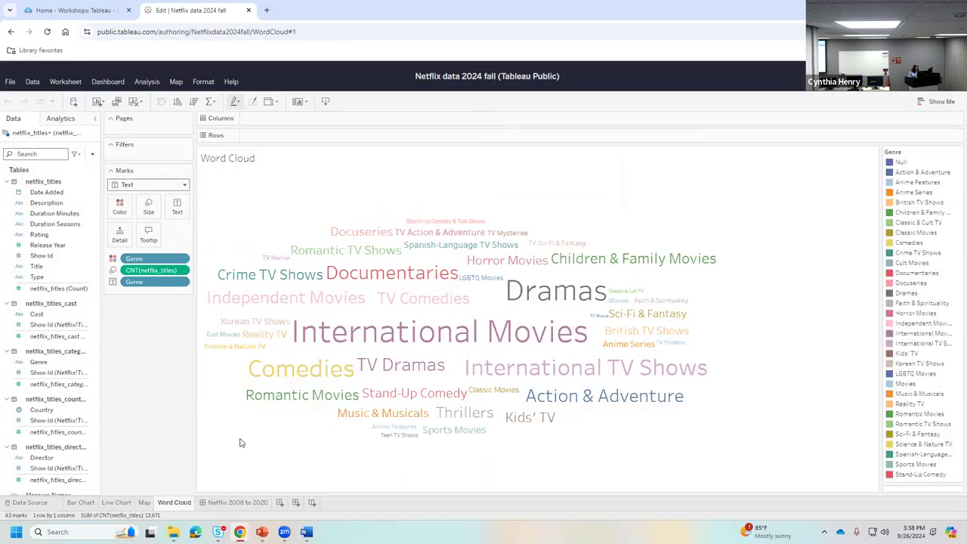
- Add Word Cloud beside the Bar Chart and move Line Chart beside a wider Map
{"action": "left_click", "coordinate": [218, 502]}
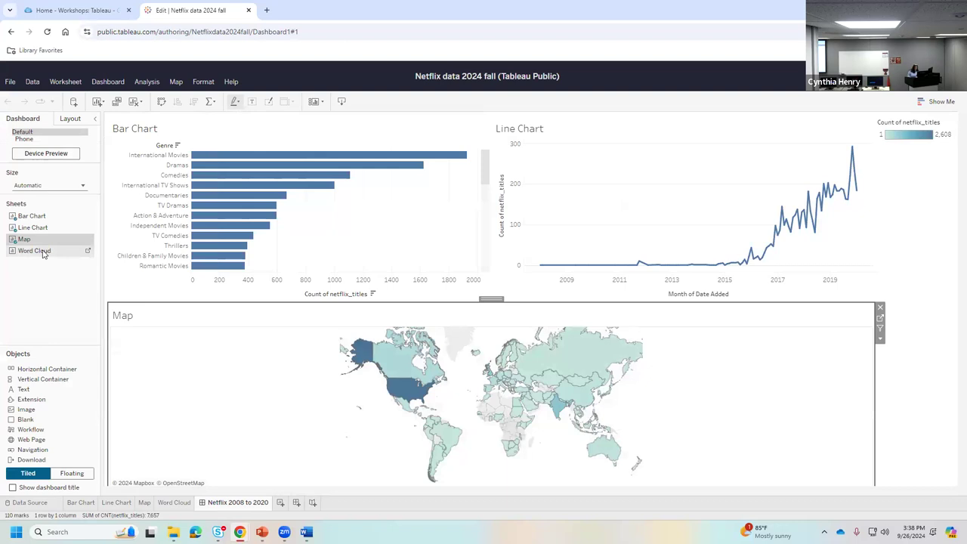
{"action": "left_click_drag", "start_coordinate": [43, 255], "coordinate": [608, 213]}
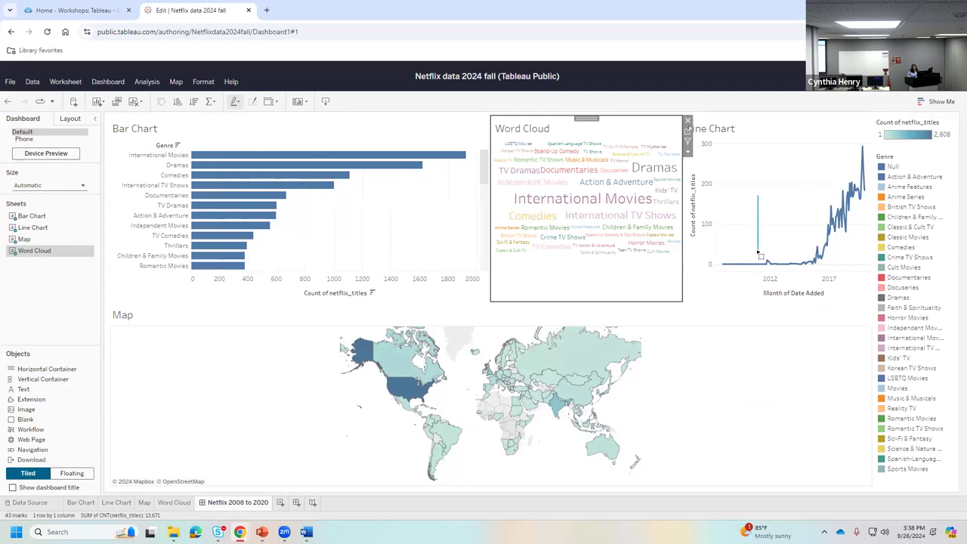
{"action": "left_click", "coordinate": [755, 179]}
{"action": "left_click_drag", "start_coordinate": [775, 119], "coordinate": [771, 355]}
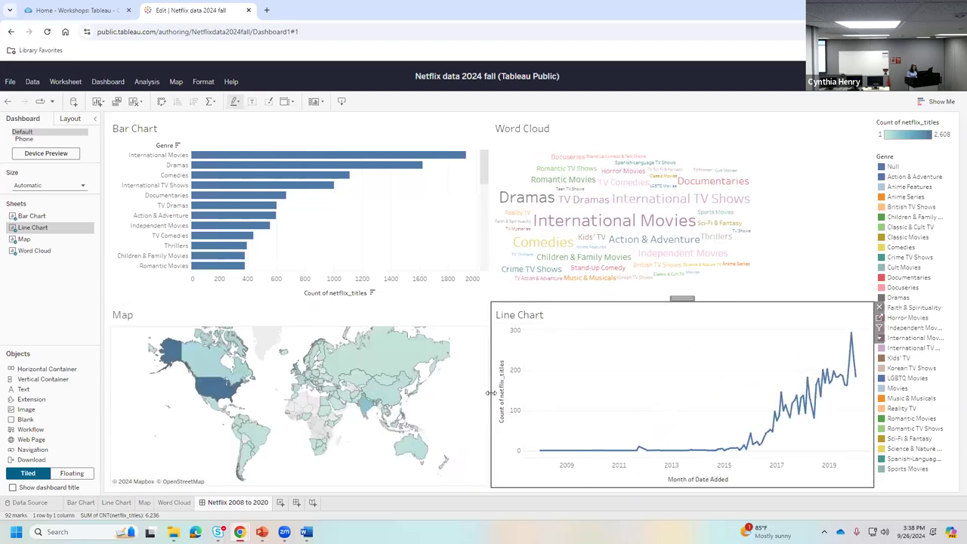
{"action": "left_click_drag", "start_coordinate": [497, 395], "coordinate": [560, 393]}
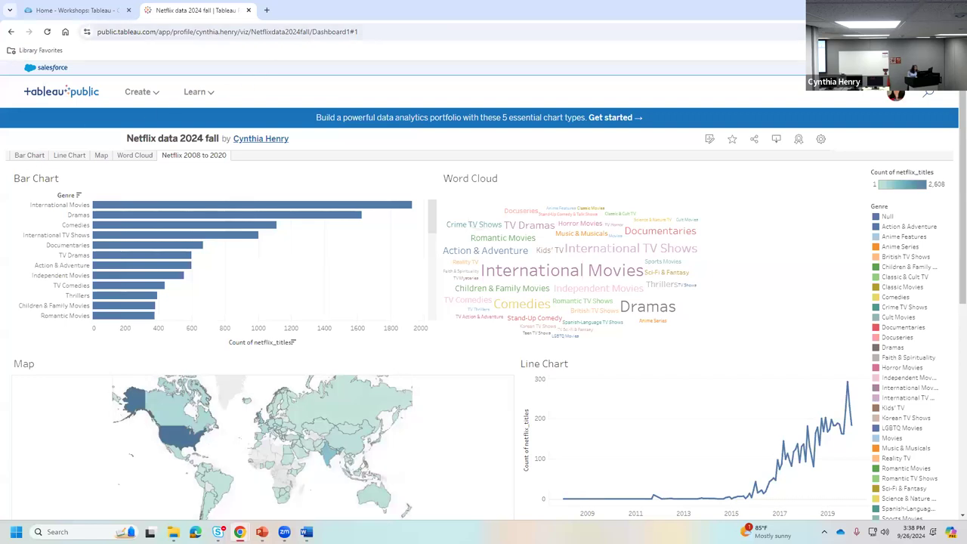
- Test Keep Only on International Movies in the published bar chart, then reopen the editor
{"action": "left_click", "coordinate": [36, 210]}
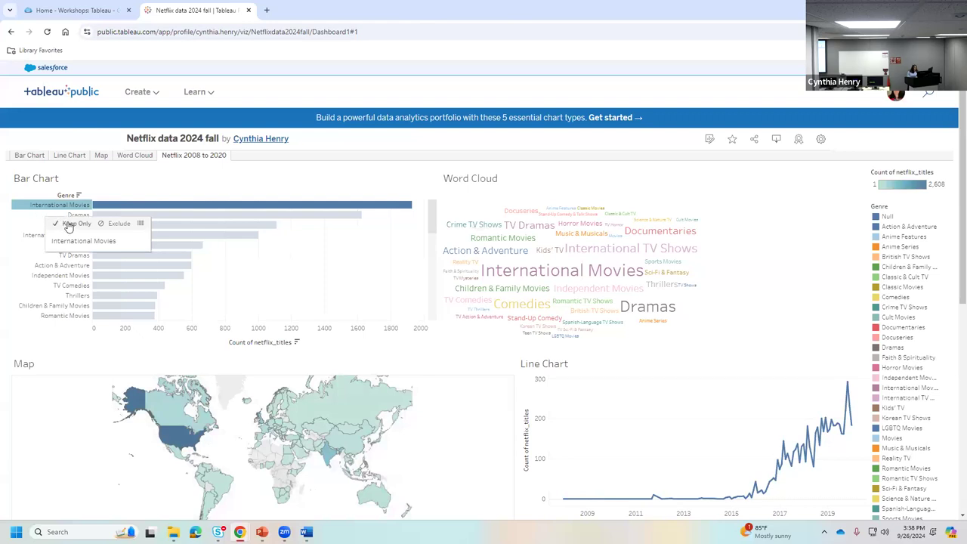
{"action": "left_click", "coordinate": [68, 226]}
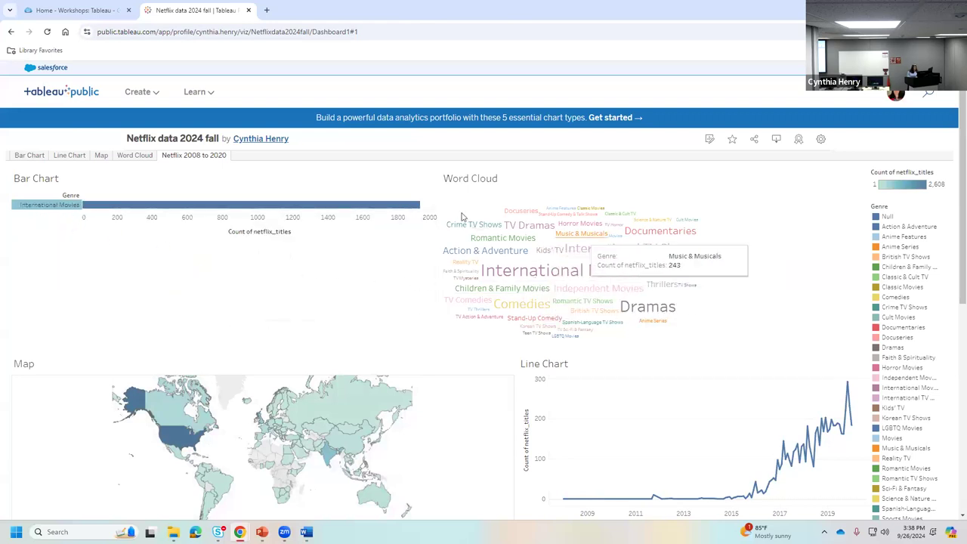
{"action": "left_click", "coordinate": [710, 140]}
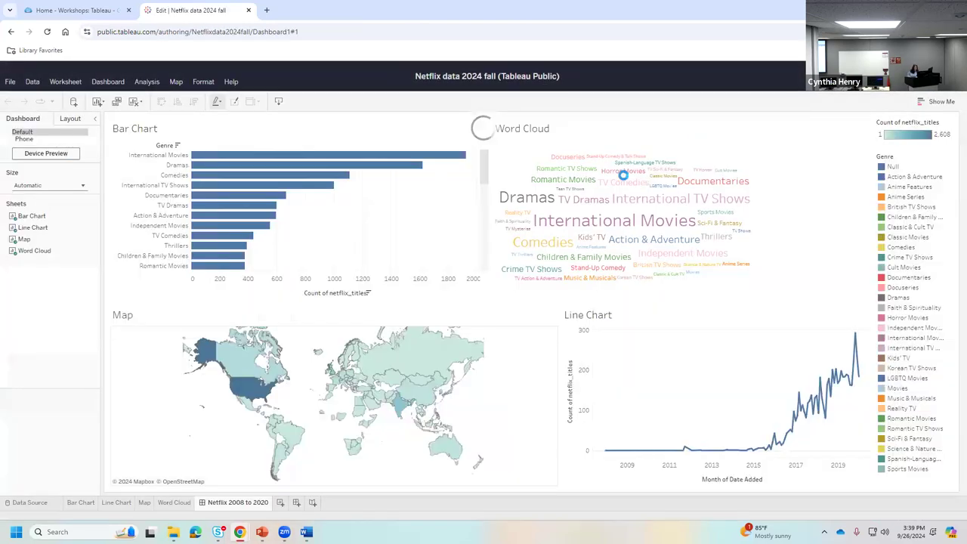
- Use the Bar Chart as a filter, test it on International Movies, clear it, and save
{"action": "left_click", "coordinate": [136, 189]}
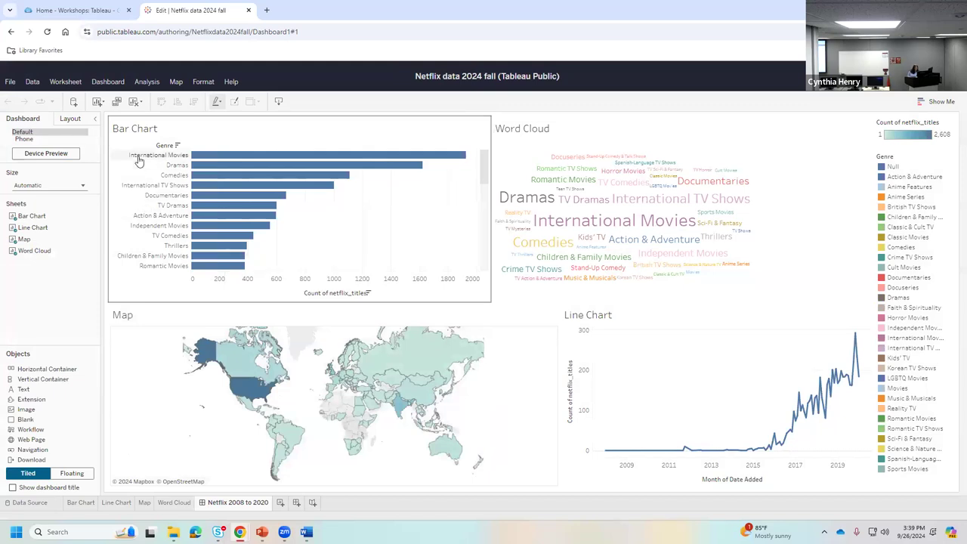
{"action": "left_click", "coordinate": [138, 156]}
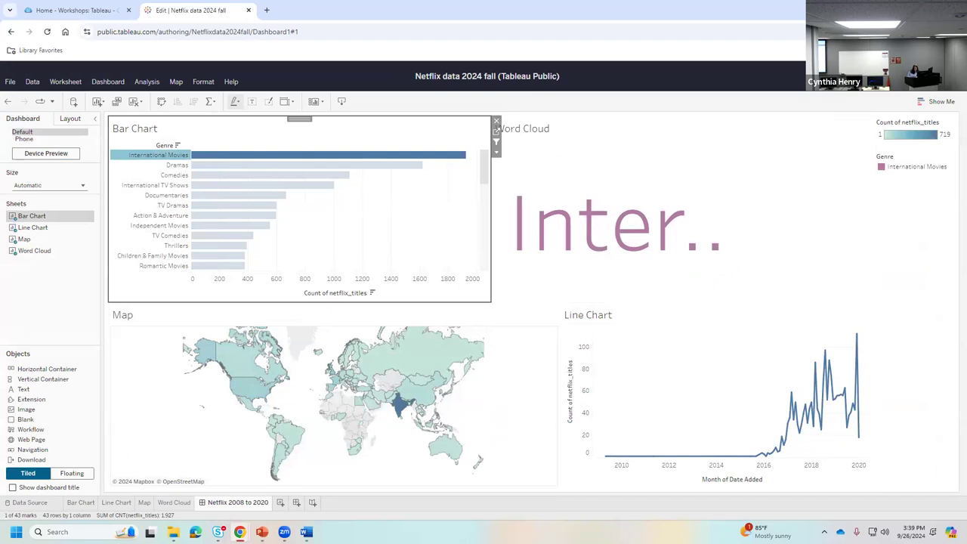
{"action": "left_click", "coordinate": [161, 155]}
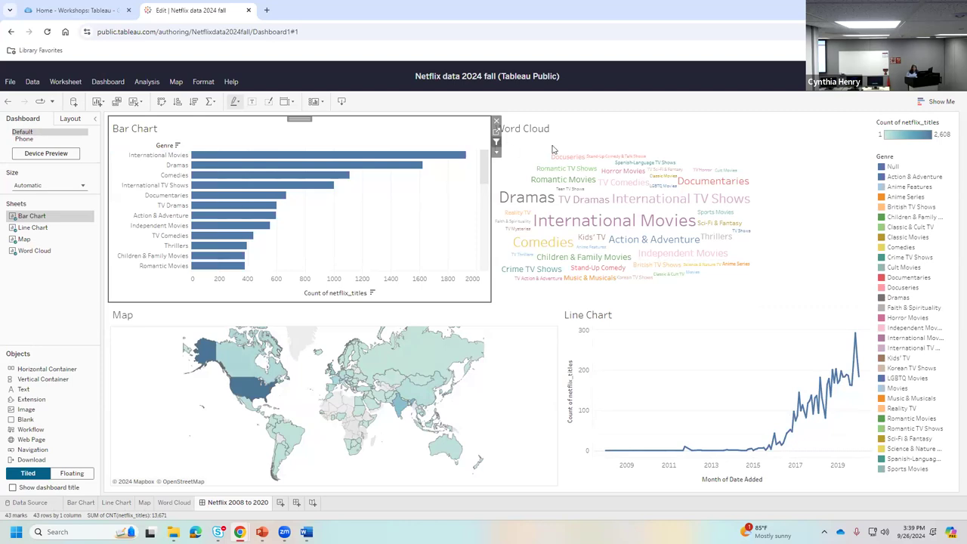
{"action": "left_click", "coordinate": [839, 145]}
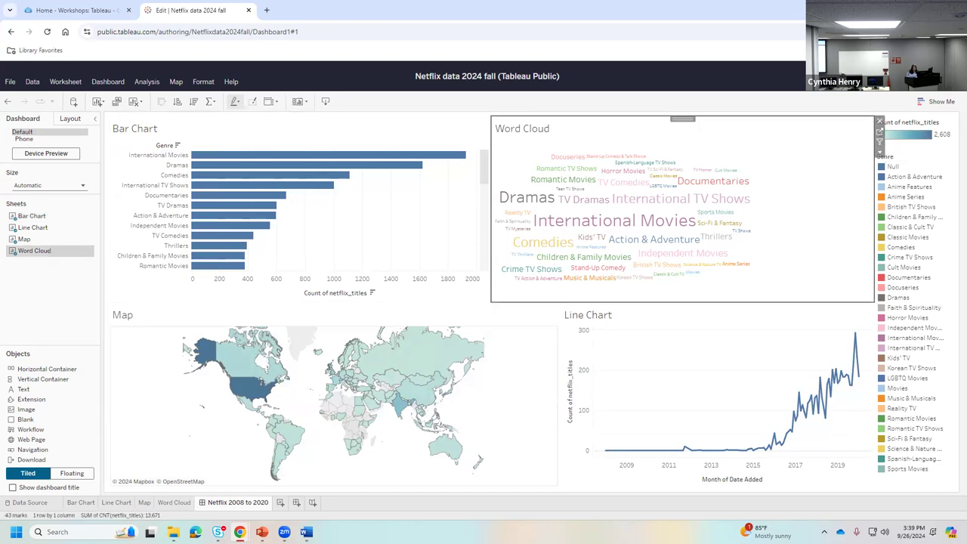
{"action": "key", "text": "ctrl+s"}
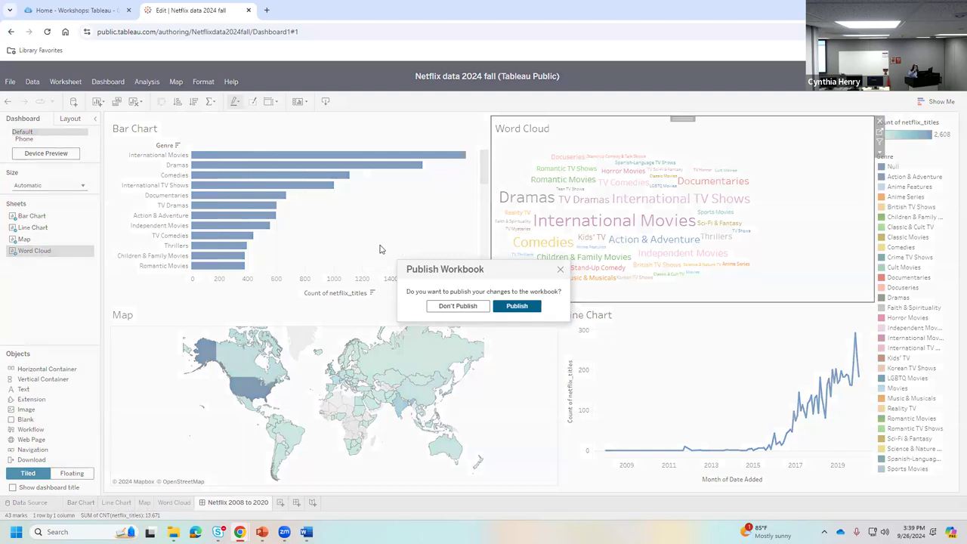
- Publish the workbook changes and filter the live dashboard to International Movies via the bar chart
{"action": "left_click", "coordinate": [519, 306]}
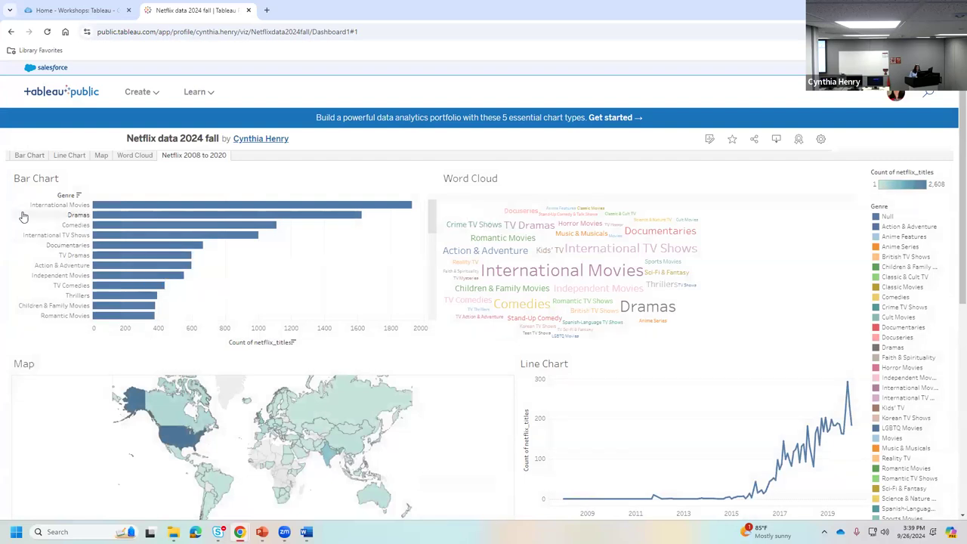
{"action": "left_click", "coordinate": [40, 211]}
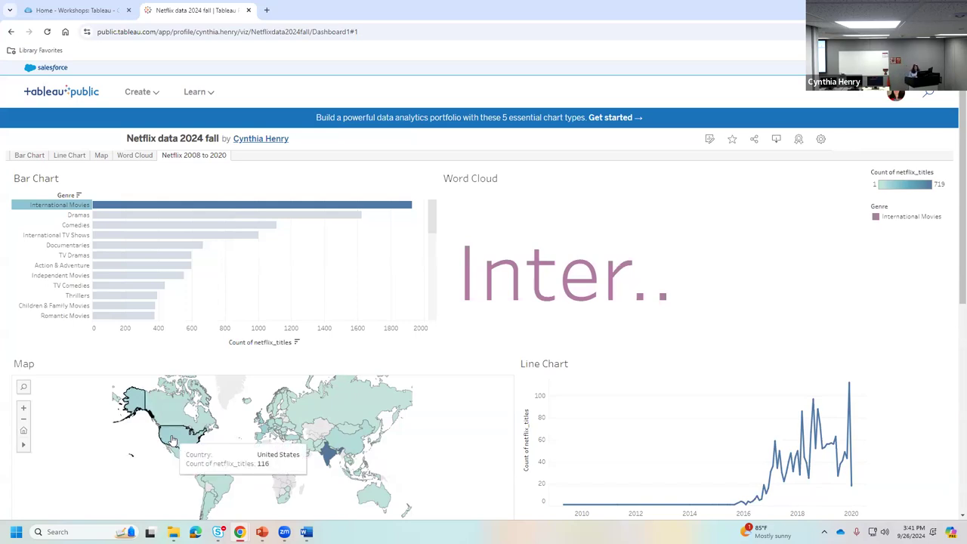
{"action": "mouse_move", "coordinate": [194, 93]}
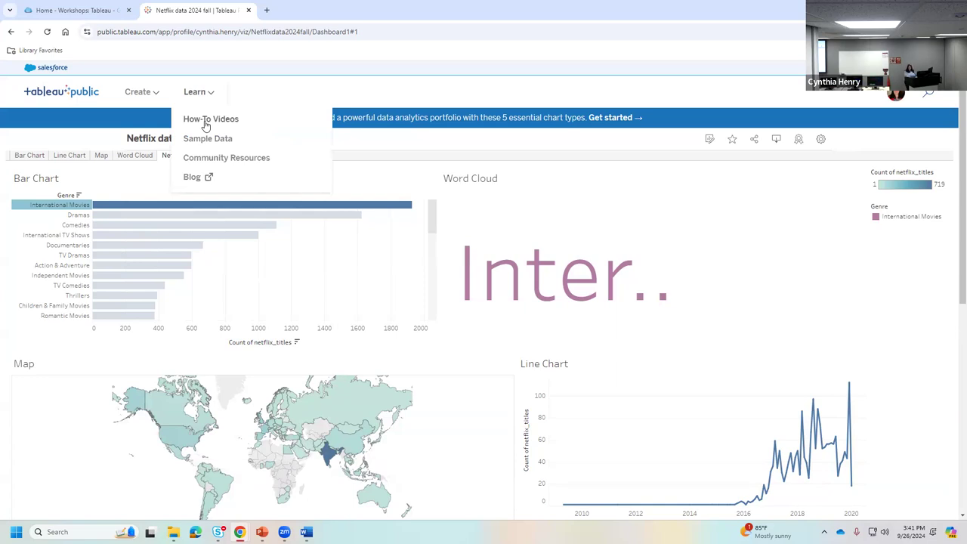
- Open the How-To Videos learning page and browse the videos, starting the Get Started introduction
{"action": "left_click", "coordinate": [206, 123]}
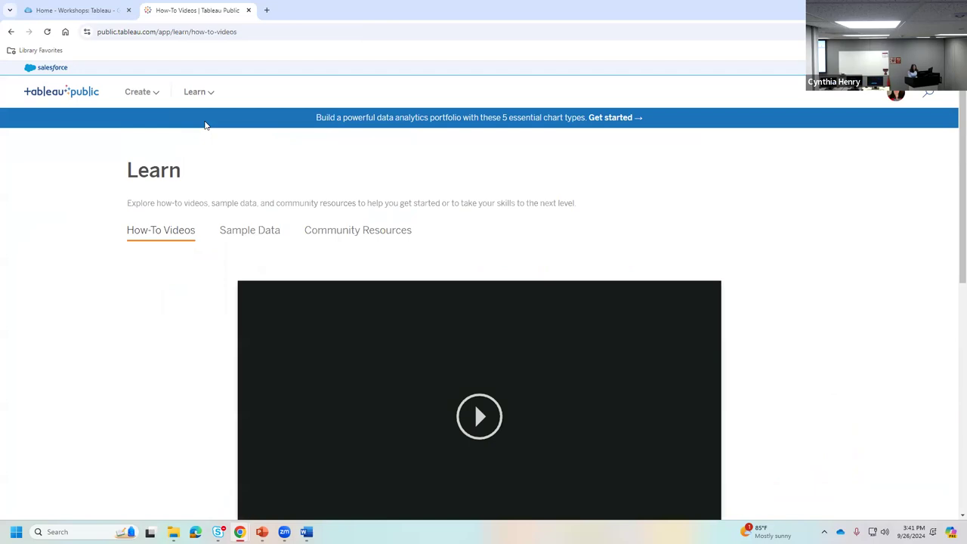
{"action": "scroll", "coordinate": [869, 332], "scroll_direction": "down", "scroll_amount": 2}
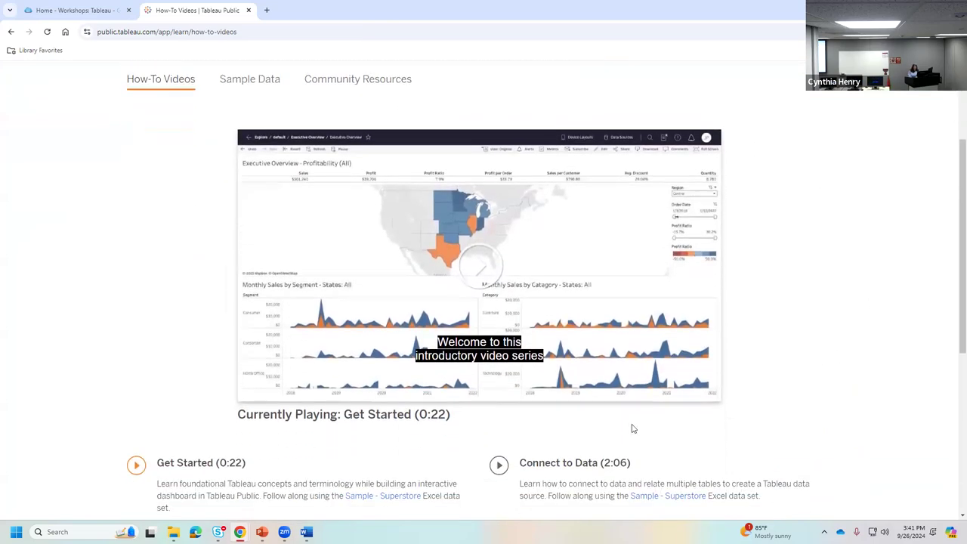
{"action": "scroll", "coordinate": [677, 378], "scroll_direction": "down", "scroll_amount": 2}
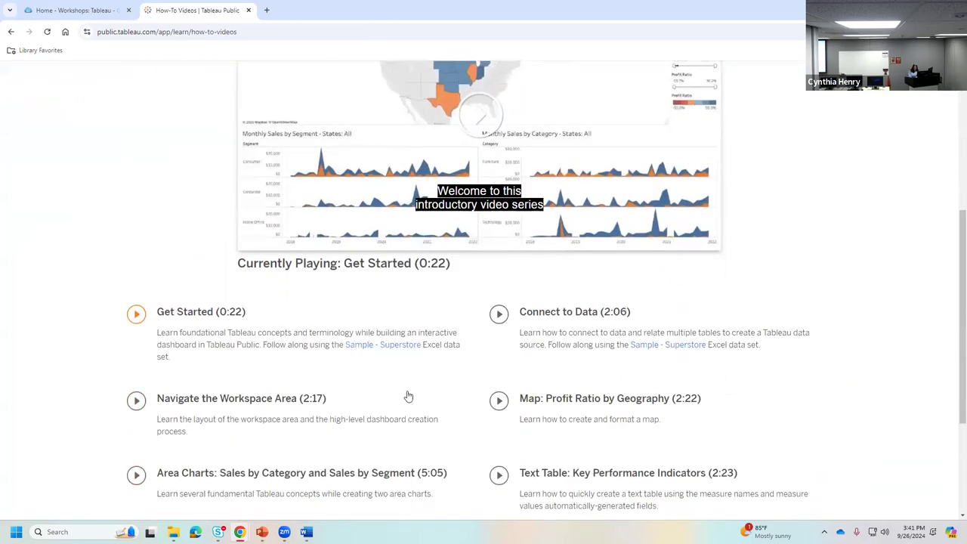
{"action": "scroll", "coordinate": [419, 399], "scroll_direction": "down", "scroll_amount": 2}
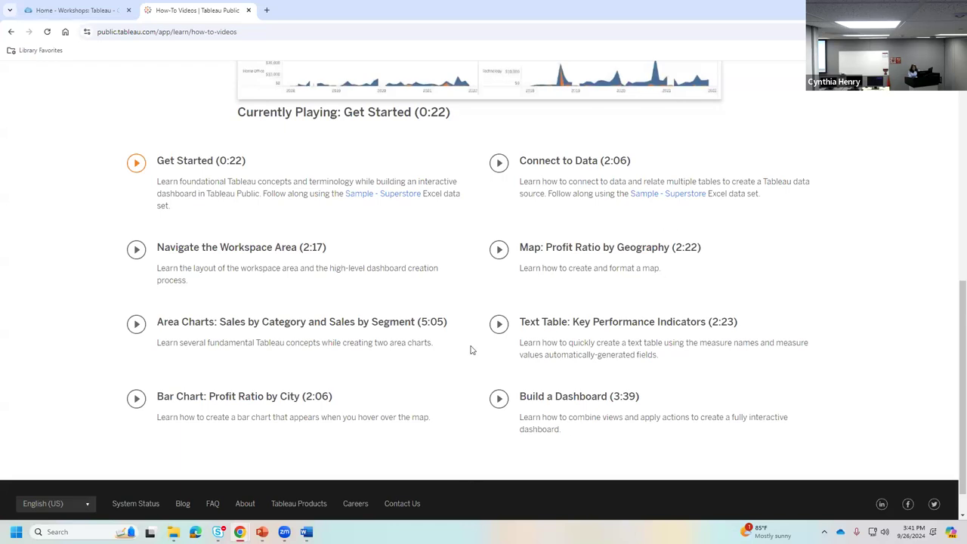
{"action": "scroll", "coordinate": [475, 452], "scroll_direction": "up", "scroll_amount": 5}
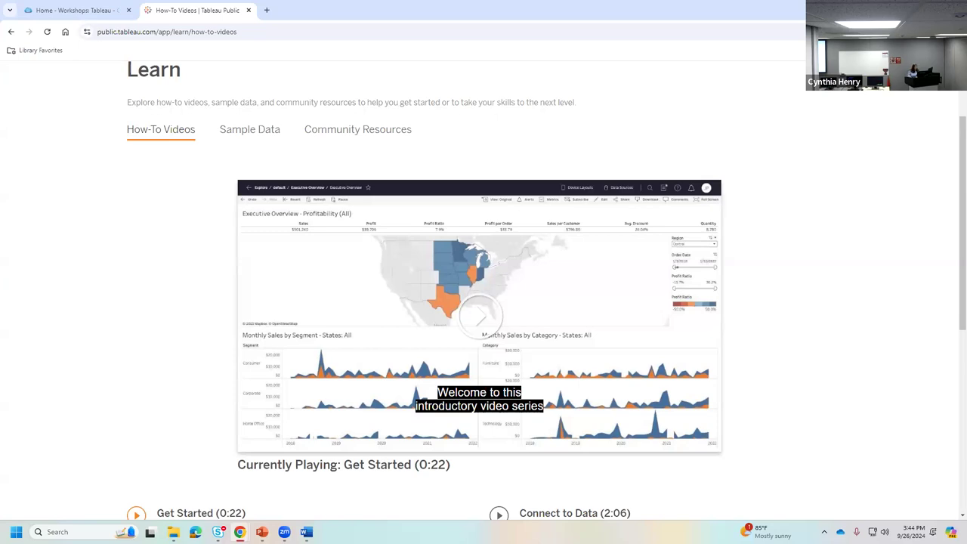
- Return to the Workshops: Tableau library guide and review its resources and workshop video
{"action": "left_click", "coordinate": [76, 10]}
{"action": "scroll", "coordinate": [617, 352], "scroll_direction": "down", "scroll_amount": 2}
{"action": "scroll", "coordinate": [616, 352], "scroll_direction": "down", "scroll_amount": 7}
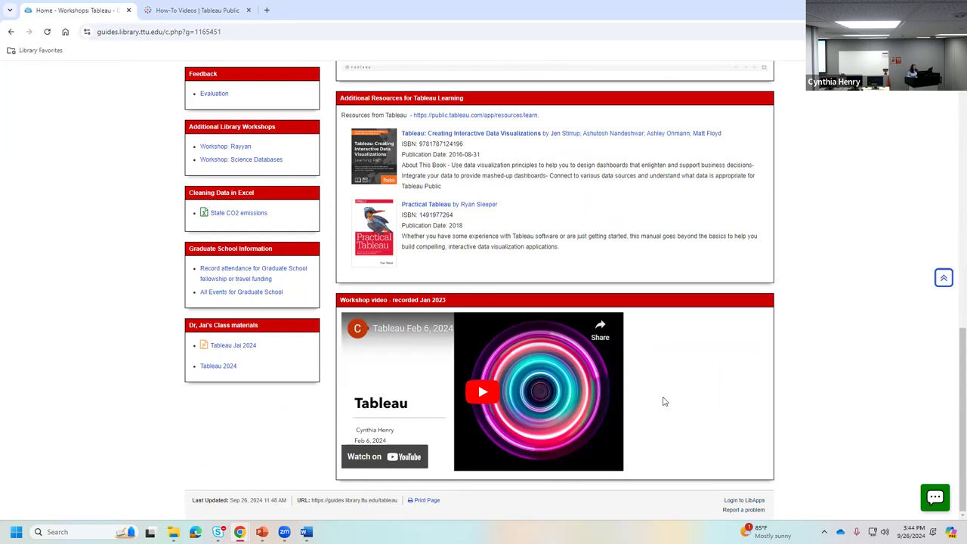
{"action": "scroll", "coordinate": [684, 408], "scroll_direction": "up", "scroll_amount": 10}
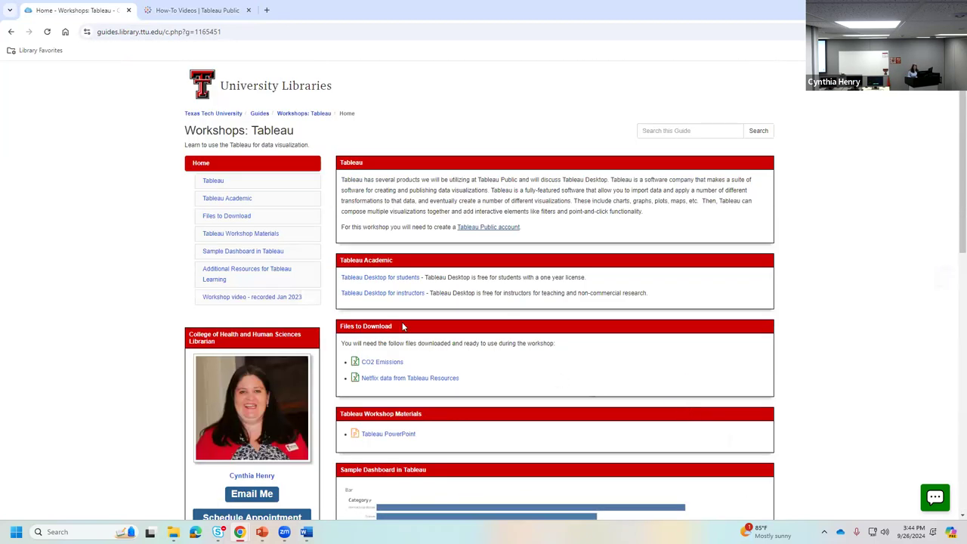